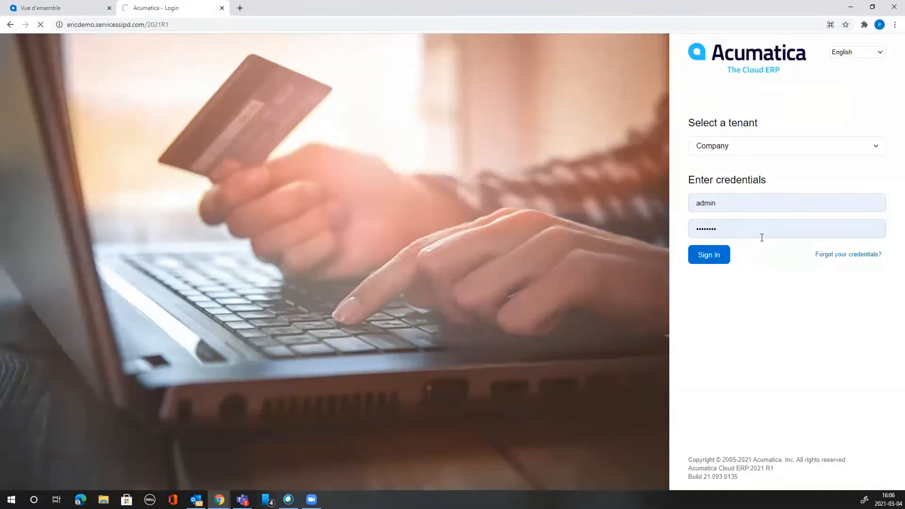
# Sign in to the Acumatica 2021 R1 demo site with the pre-filled credentials.
pyautogui.click(197, 22)
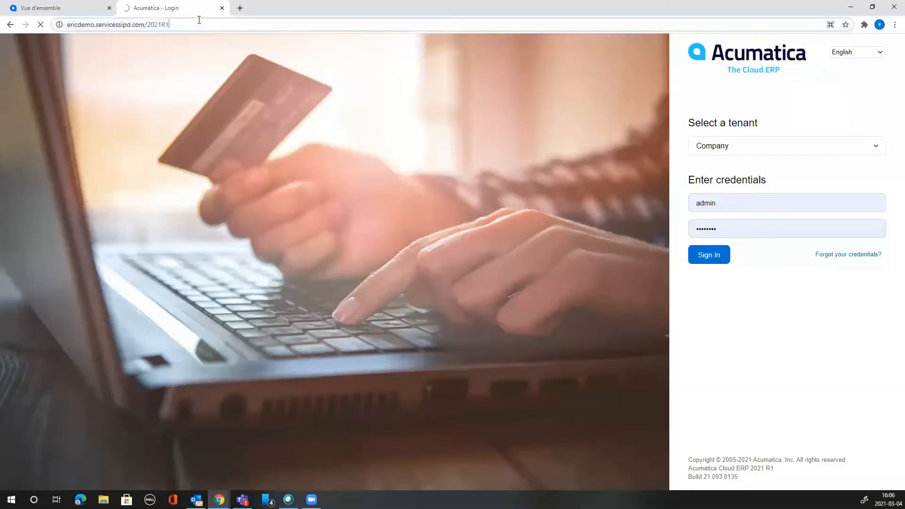
pyautogui.press('Return')
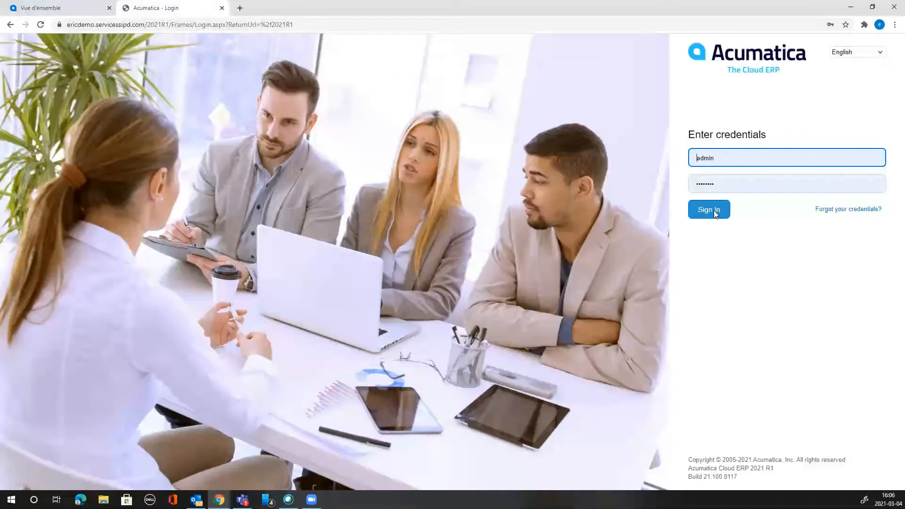
pyautogui.click(714, 211)
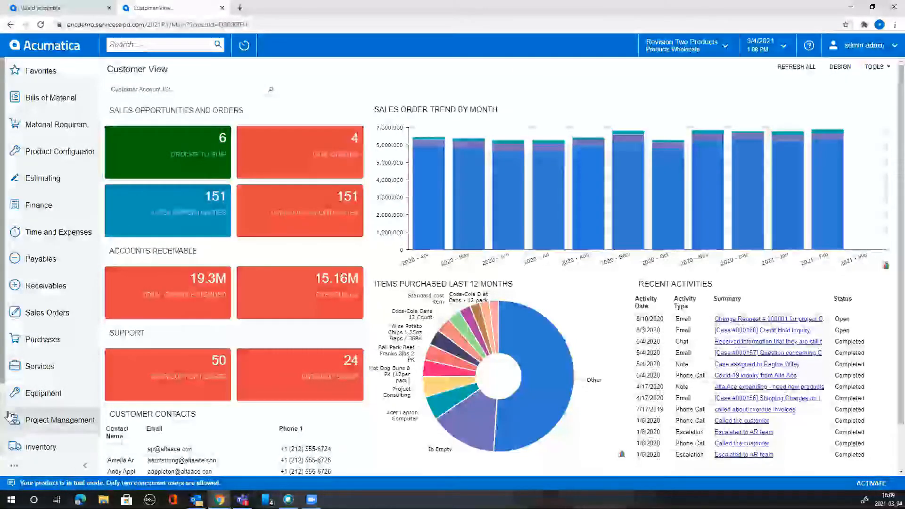
# Open the Controller dashboard from the full Dashboards list under Dashboard: Finance.
pyautogui.scroll(-2, 10, 416)
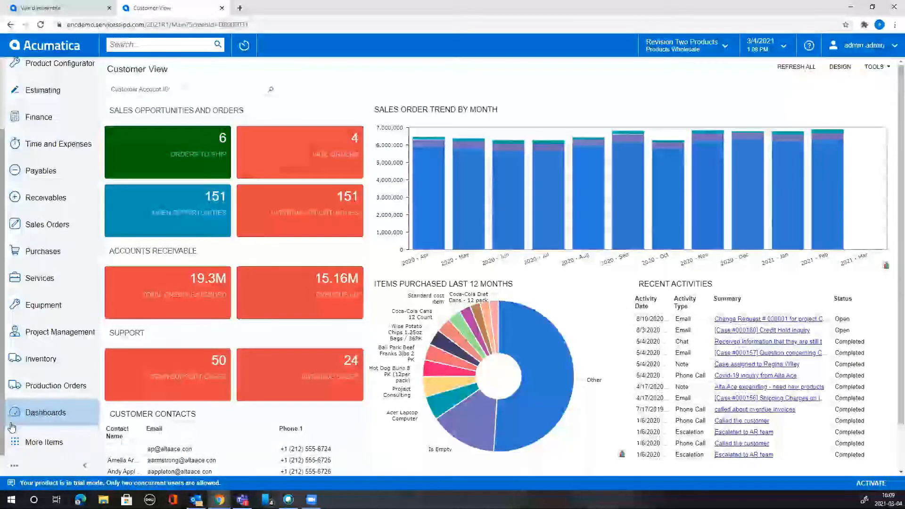
pyautogui.click(37, 416)
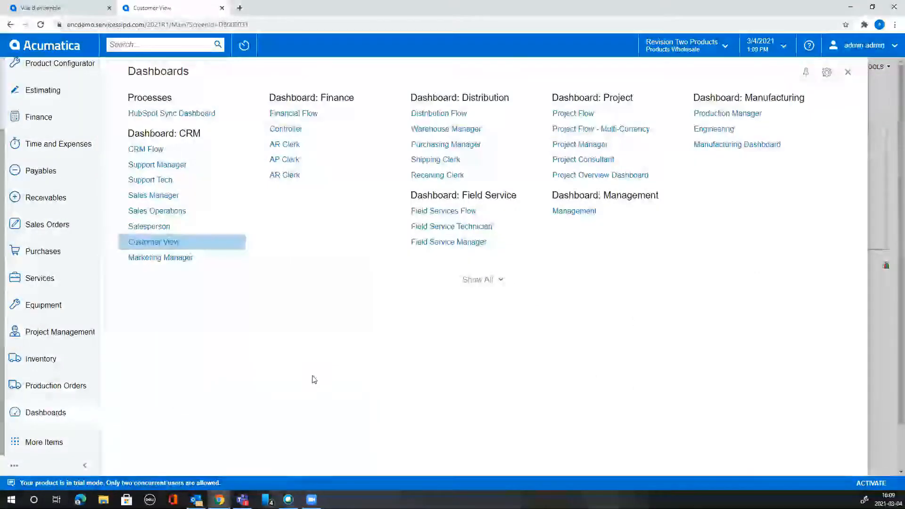
pyautogui.click(482, 282)
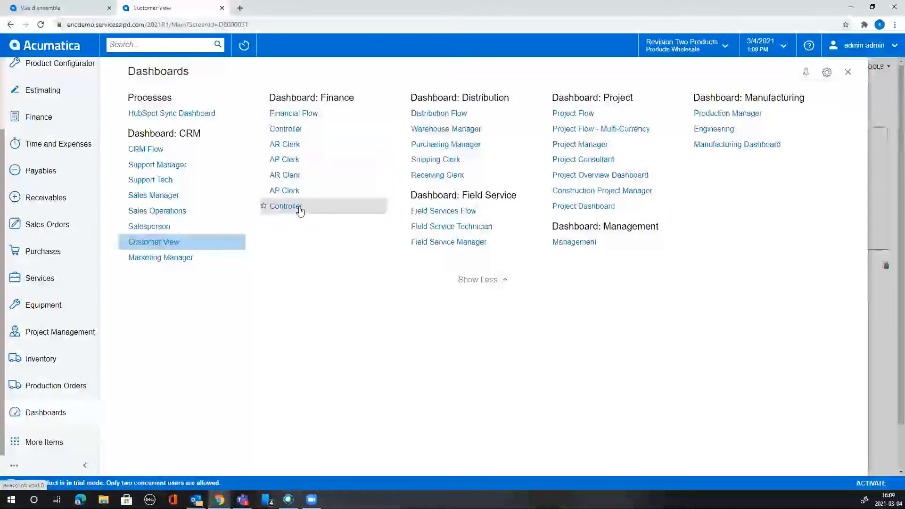
pyautogui.click(304, 134)
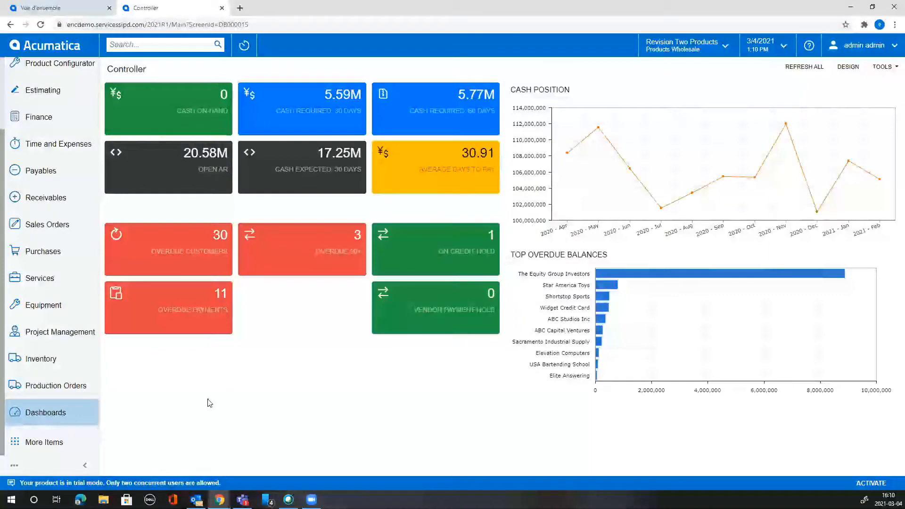
# Search Google in a new tab for 'acumatica dashboard 2019r2'.
pyautogui.click(240, 8)
pyautogui.write('dashboard')
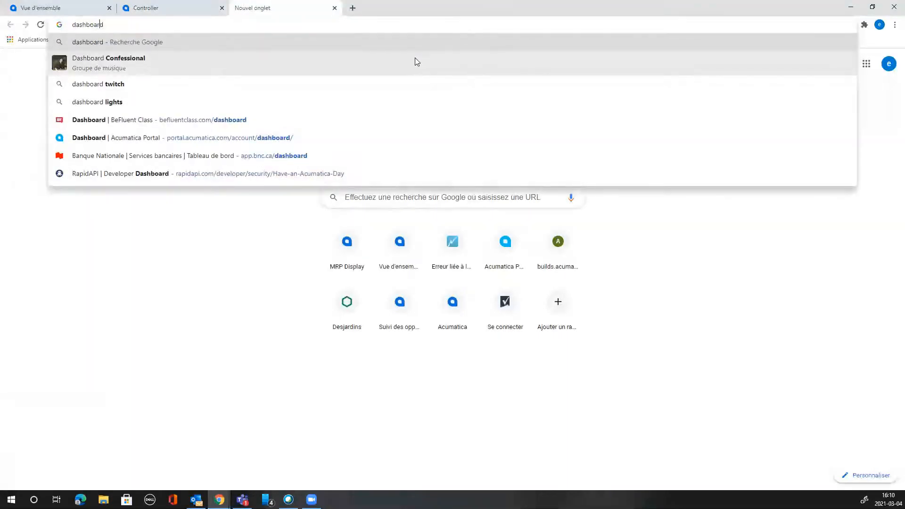
pyautogui.press('Home')
pyautogui.write('acumatica dashboard')
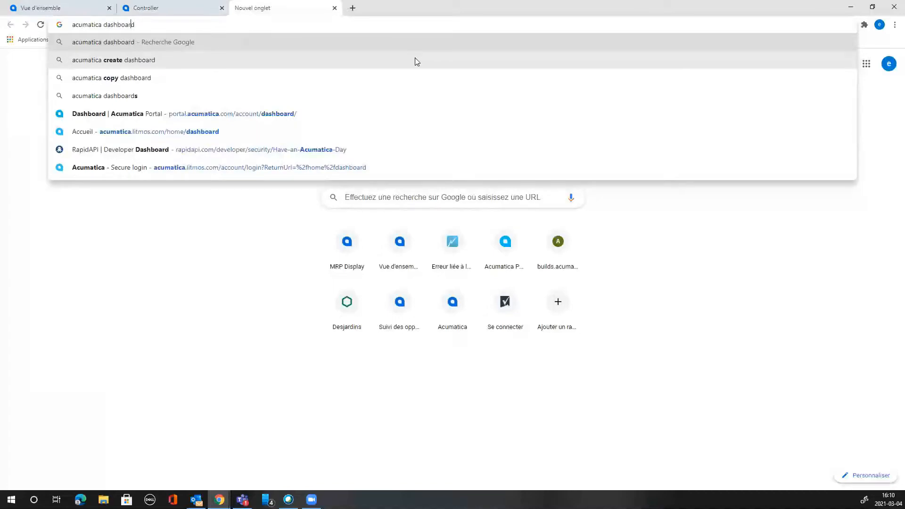
pyautogui.write(' 2019')
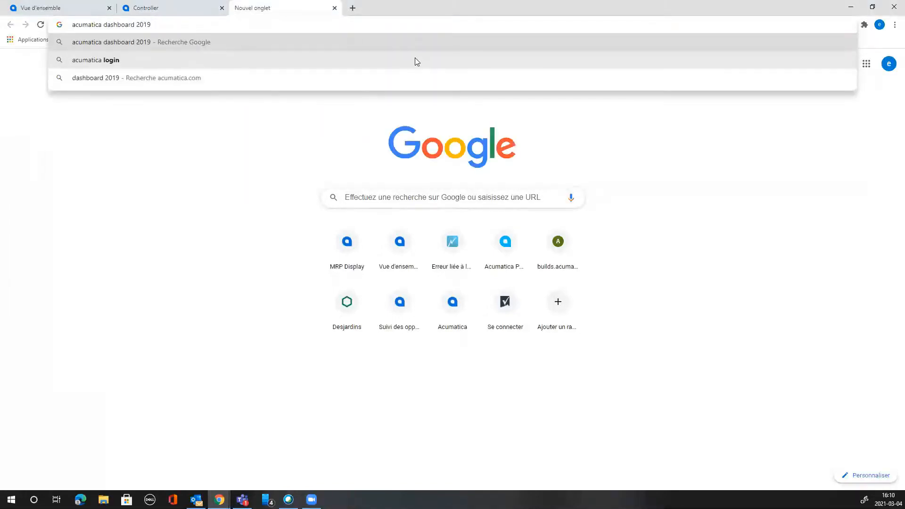
pyautogui.write('r2')
pyautogui.press('Return')
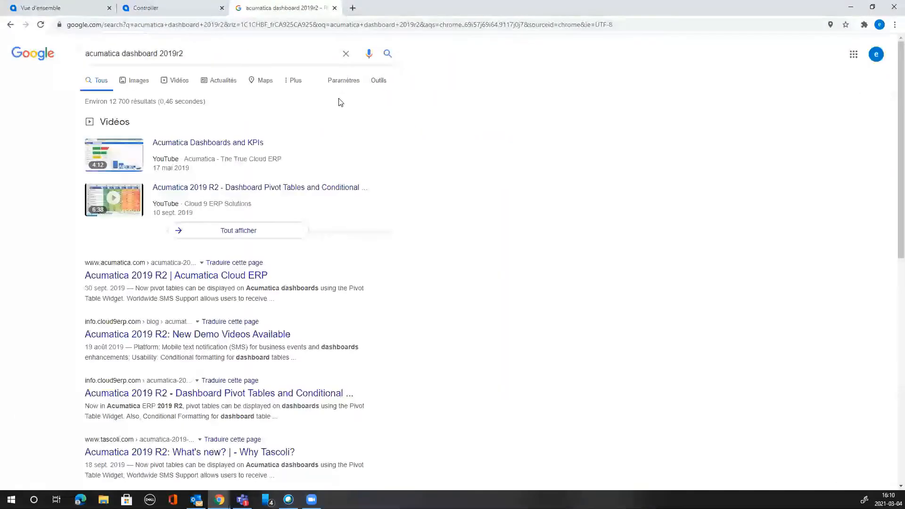
# Check the Acumatica 2019 R2 release page, then refine the search by adding 'guithub'.
pyautogui.click(253, 278)
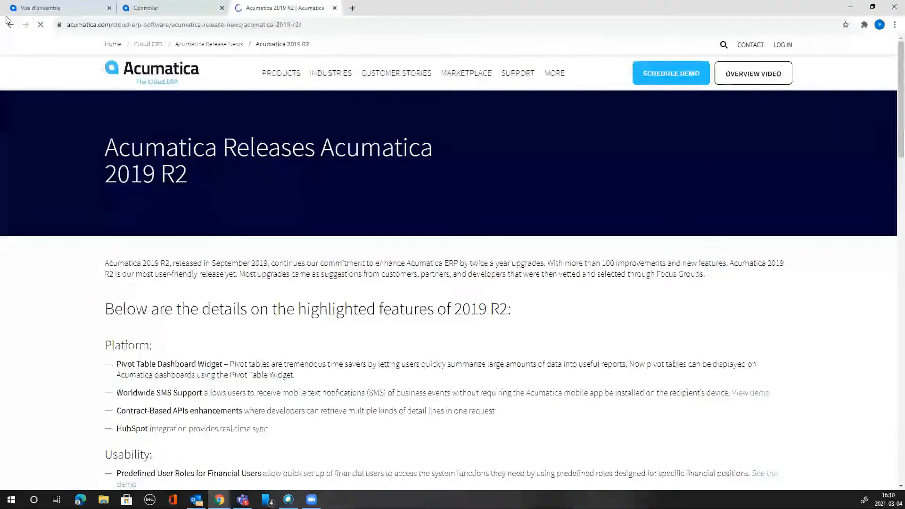
pyautogui.click(10, 24)
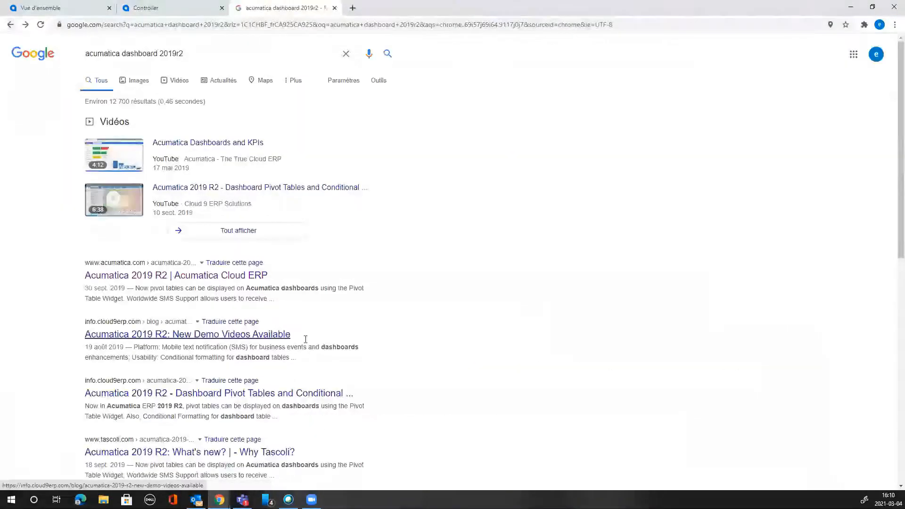
pyautogui.scroll(-3, 466, 334)
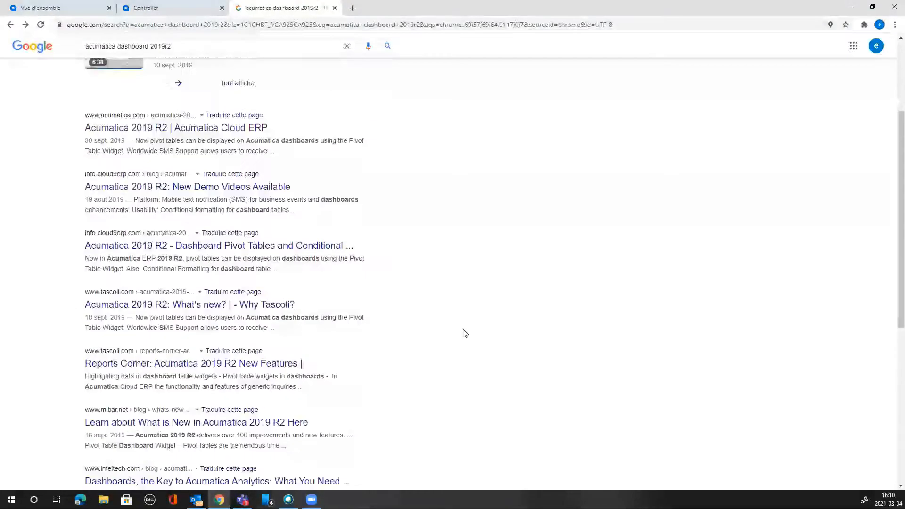
pyautogui.scroll(5, 320, 178)
pyautogui.click(205, 49)
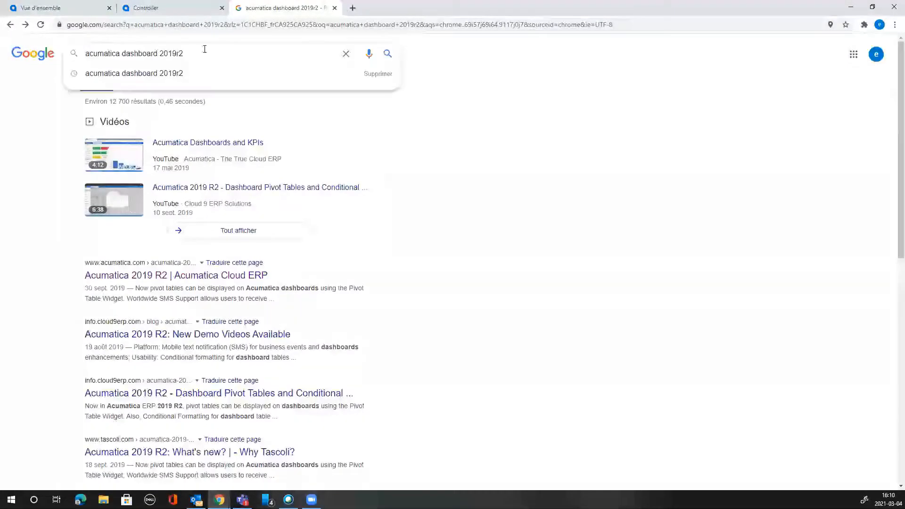
pyautogui.write('guithub')
pyautogui.press('Return')
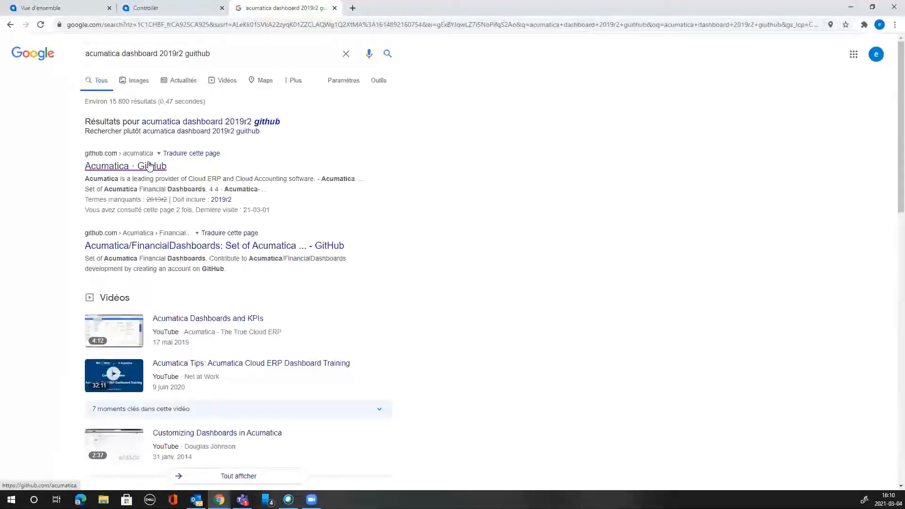
# Read the Acumatica/FinancialDashboards README listing AP Clerk, AR Clerk and Controller dashboards, then return to Acumatica.
pyautogui.click(190, 246)
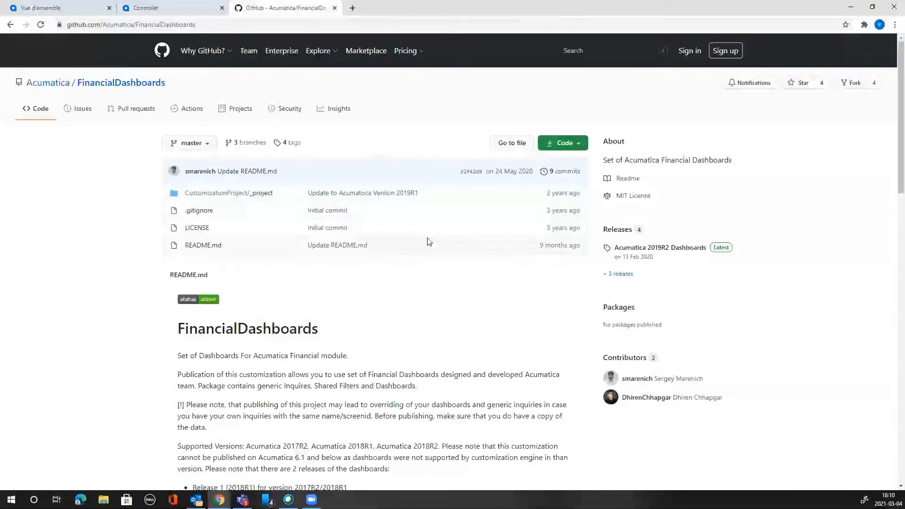
pyautogui.scroll(-2, 447, 289)
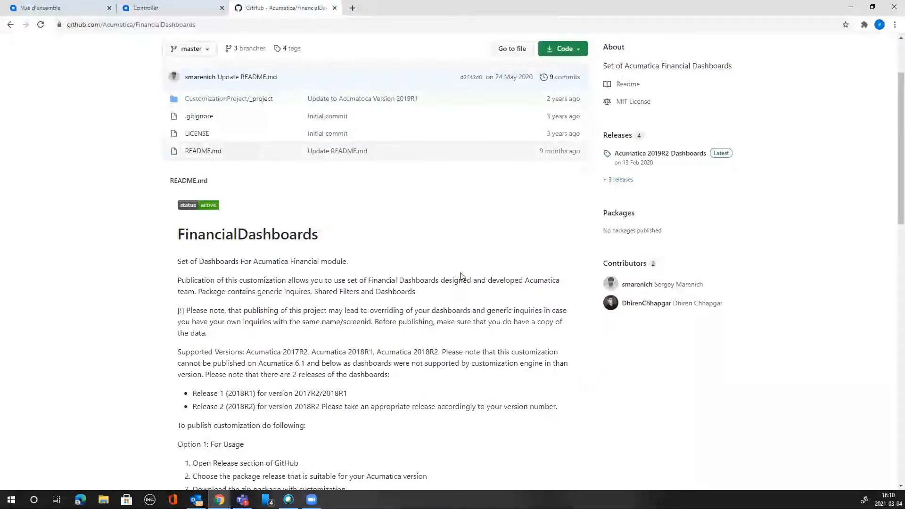
pyautogui.scroll(2, 460, 276)
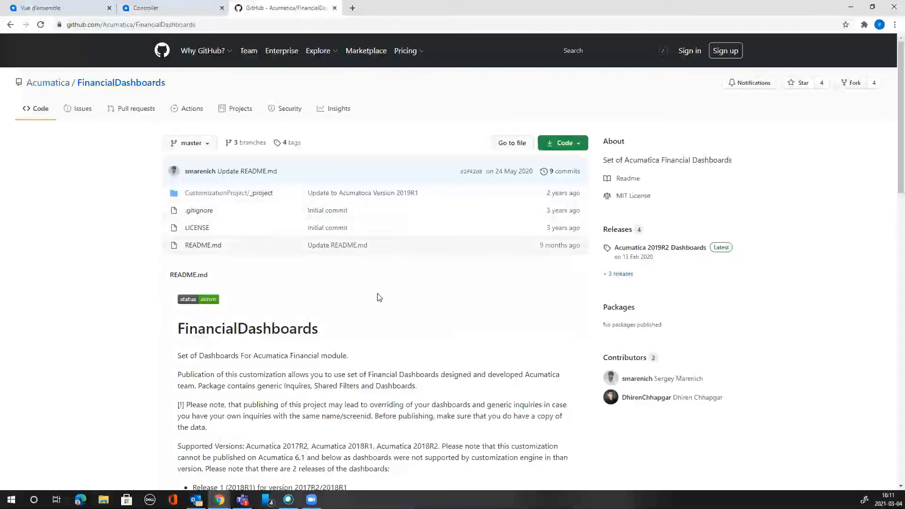
pyautogui.scroll(-6, 379, 297)
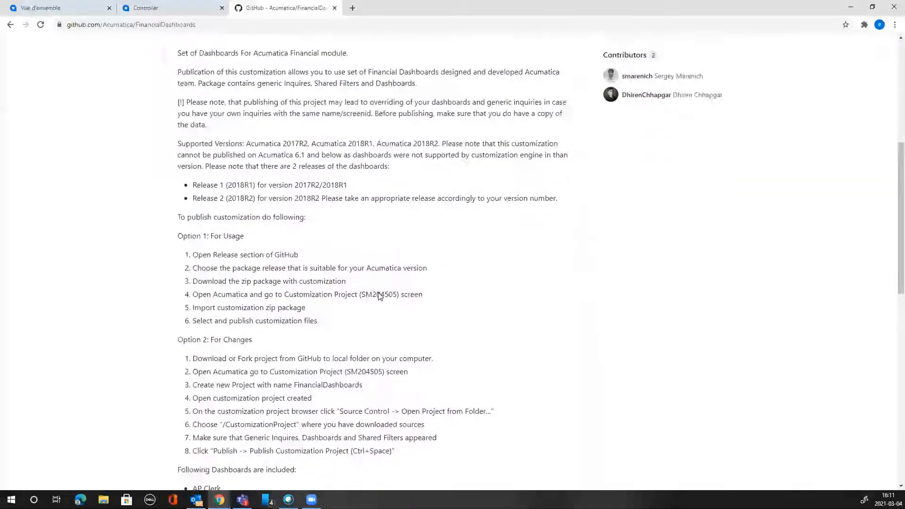
pyautogui.scroll(-6, 379, 295)
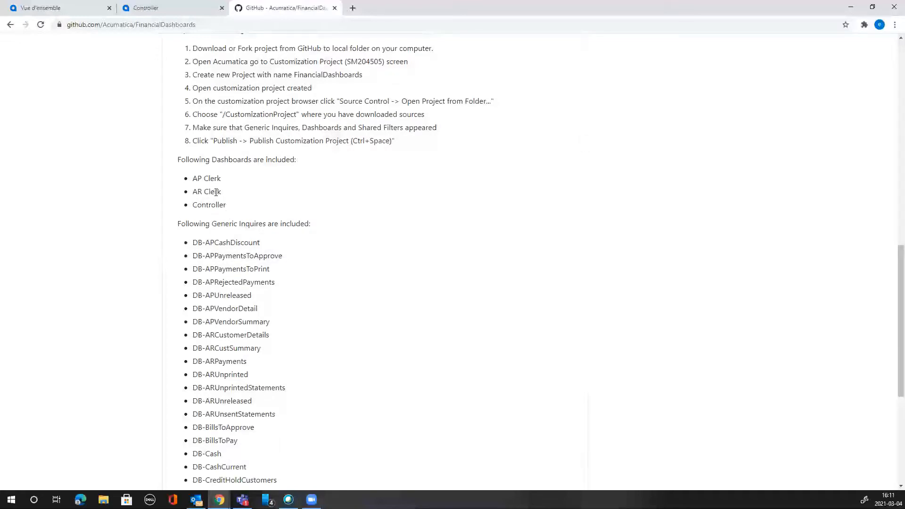
pyautogui.click(210, 8)
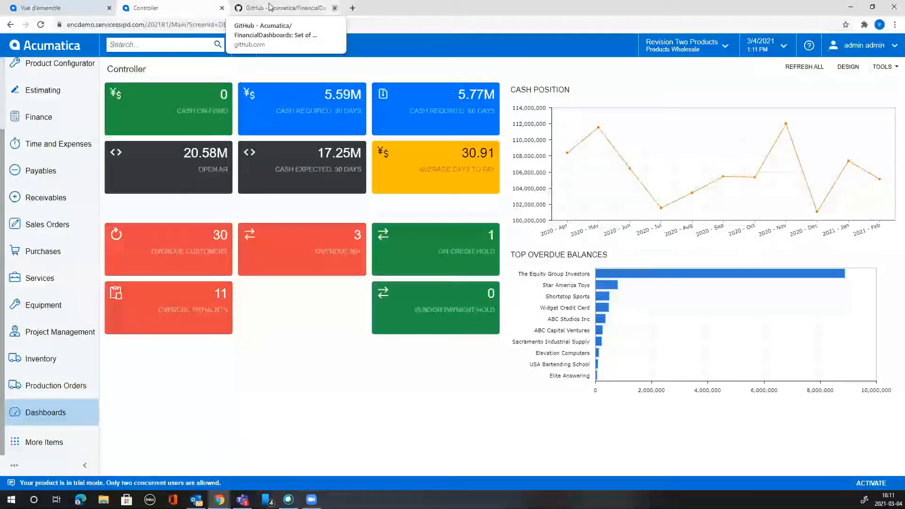
# Close the GitHub tab and open the AP Clerk dashboard from the Dashboards list.
pyautogui.click(335, 7)
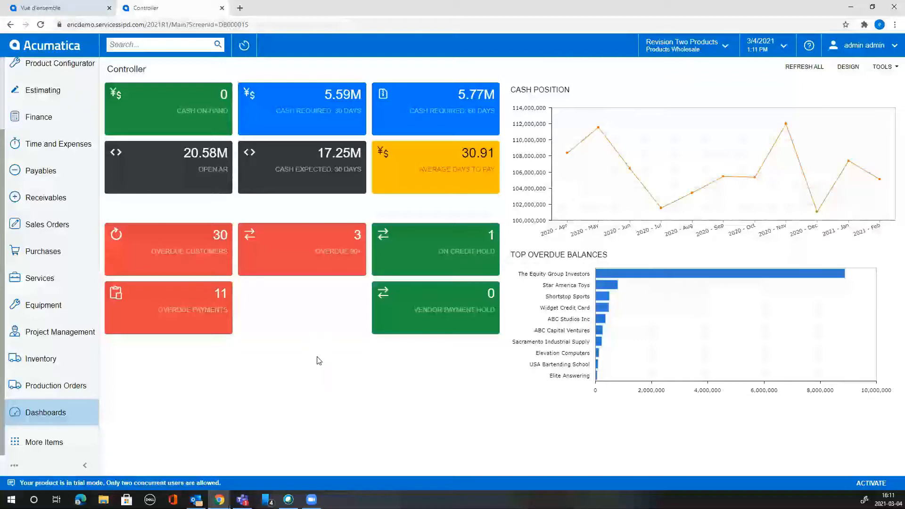
pyautogui.click(63, 413)
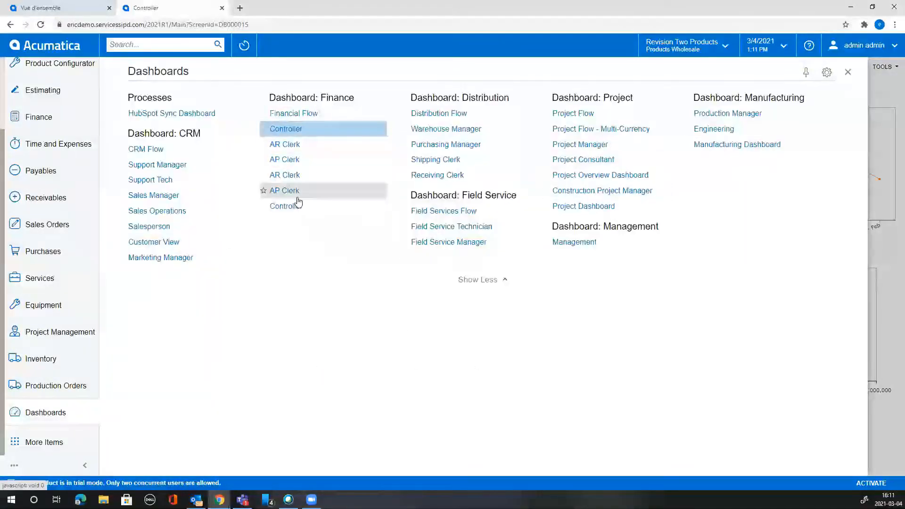
pyautogui.click(302, 160)
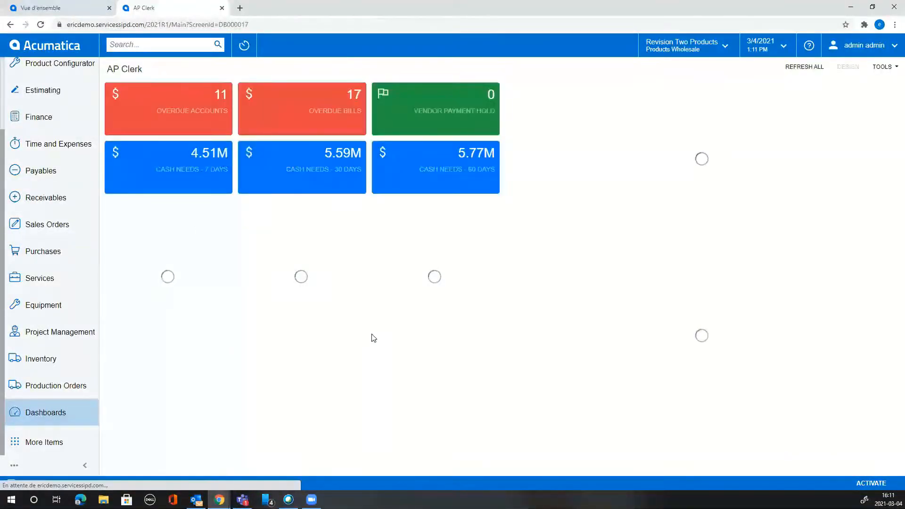
pyautogui.click(47, 417)
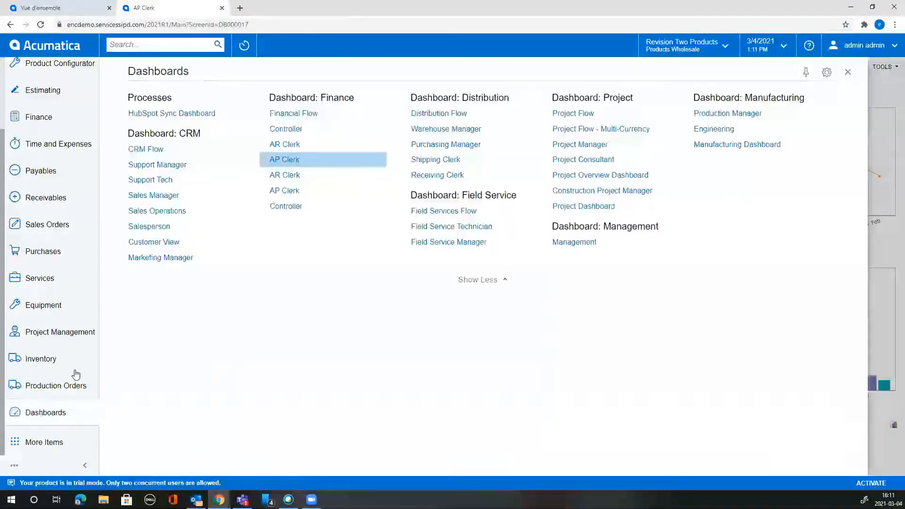
pyautogui.click(297, 158)
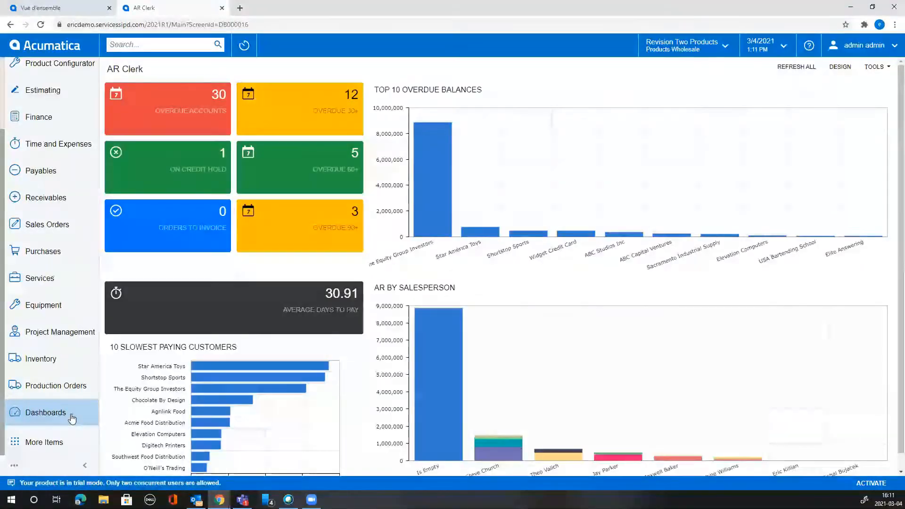
# Reload the AP Clerk dashboard from the Dashboards list, then close the Dashboards panel.
pyautogui.click(72, 418)
pyautogui.click(294, 191)
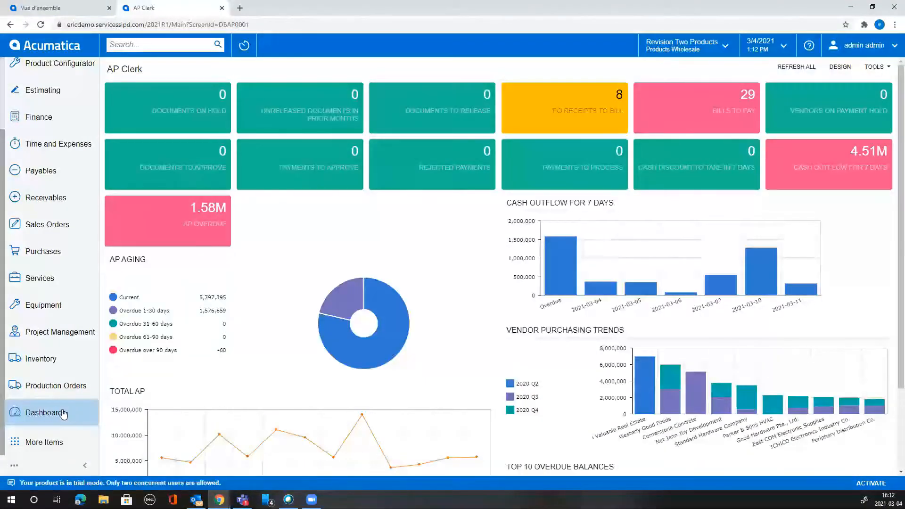
pyautogui.click(65, 414)
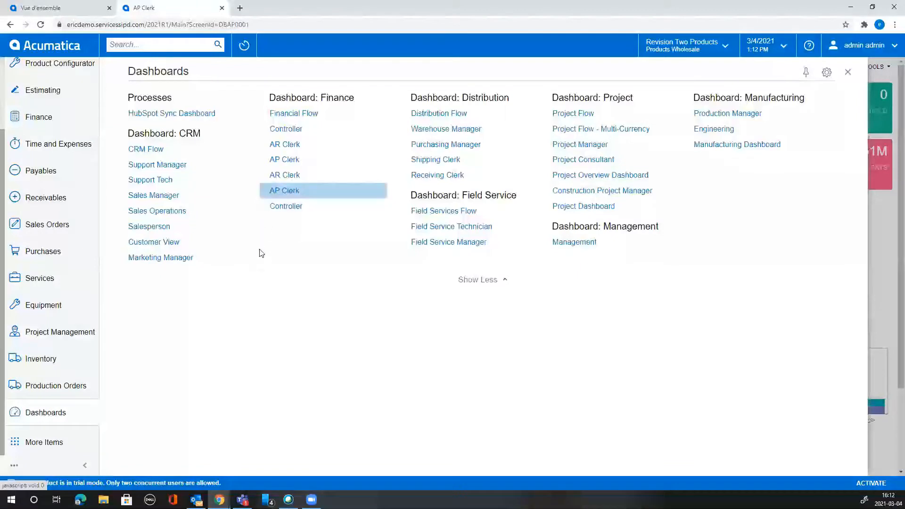
pyautogui.click(285, 190)
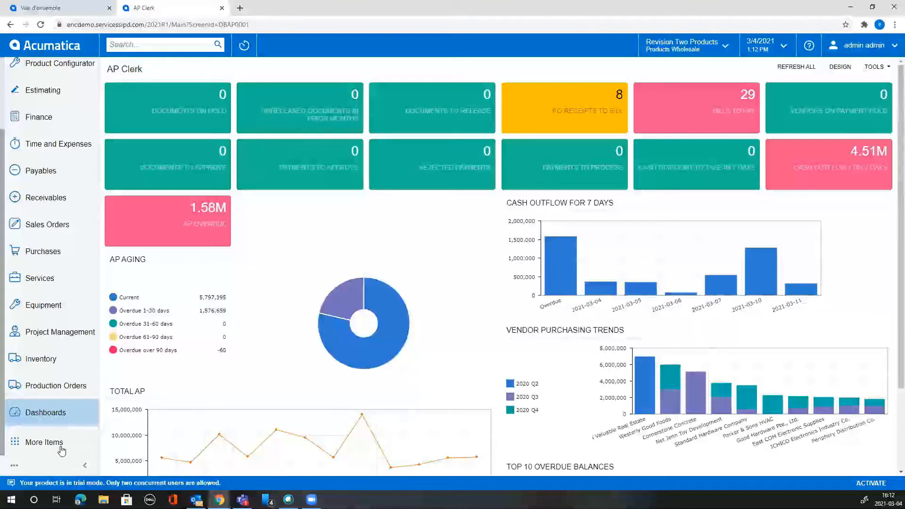
pyautogui.click(37, 417)
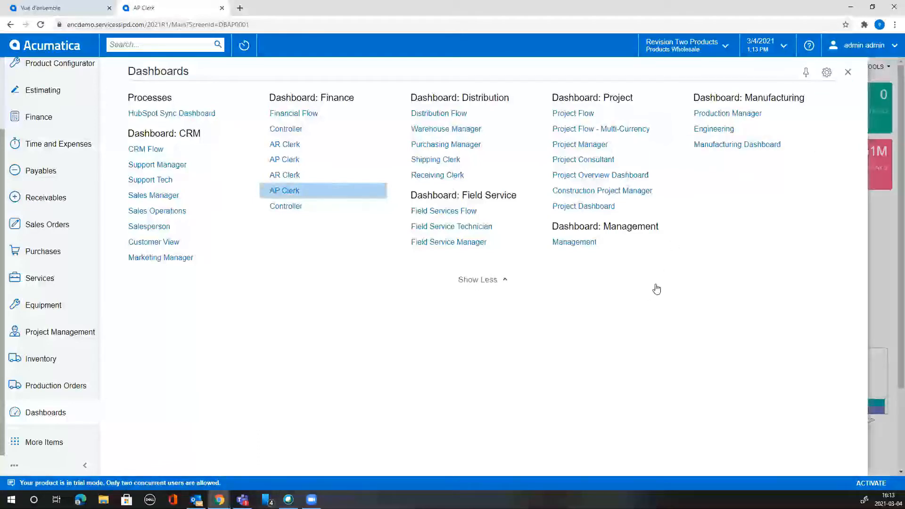
pyautogui.click(848, 73)
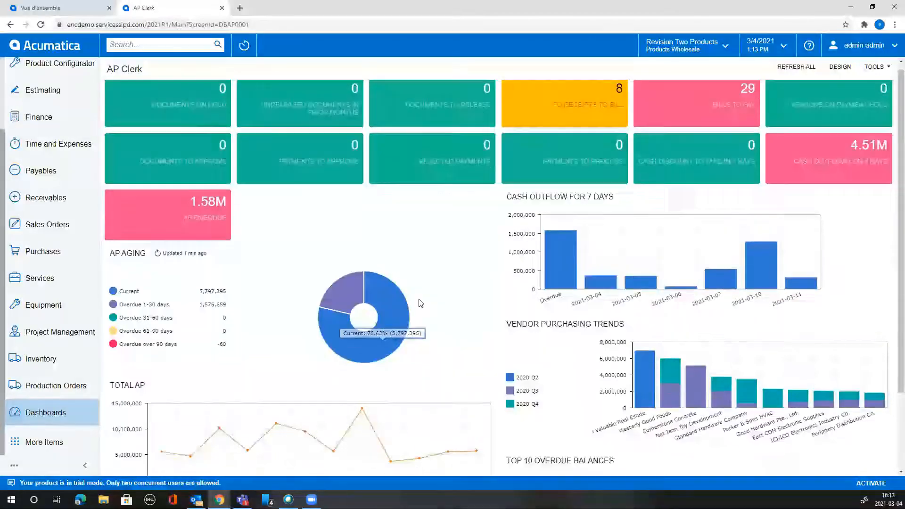
pyautogui.scroll(-2, 422, 305)
pyautogui.scroll(2, 402, 316)
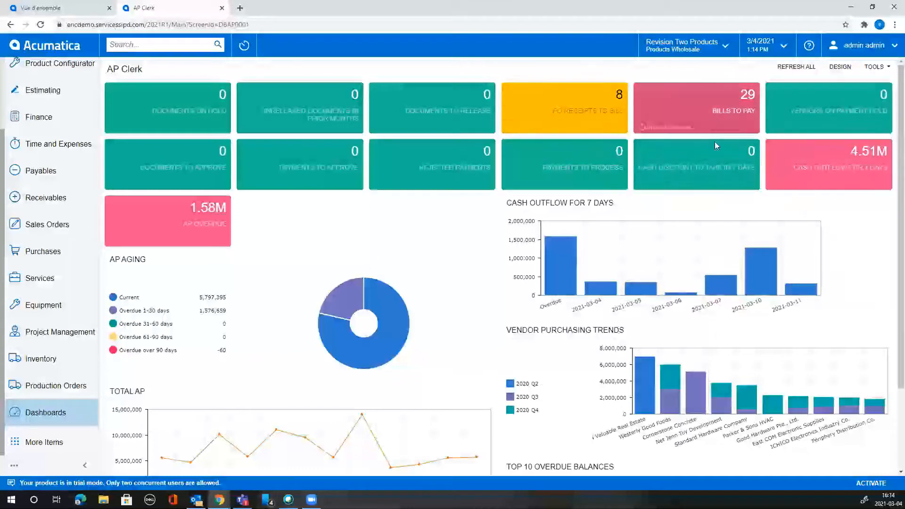
pyautogui.click(719, 115)
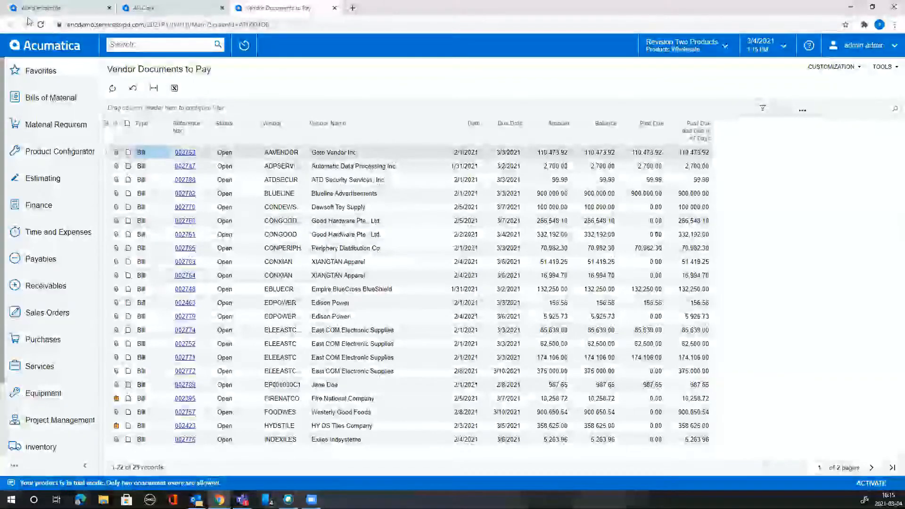
pyautogui.click(334, 7)
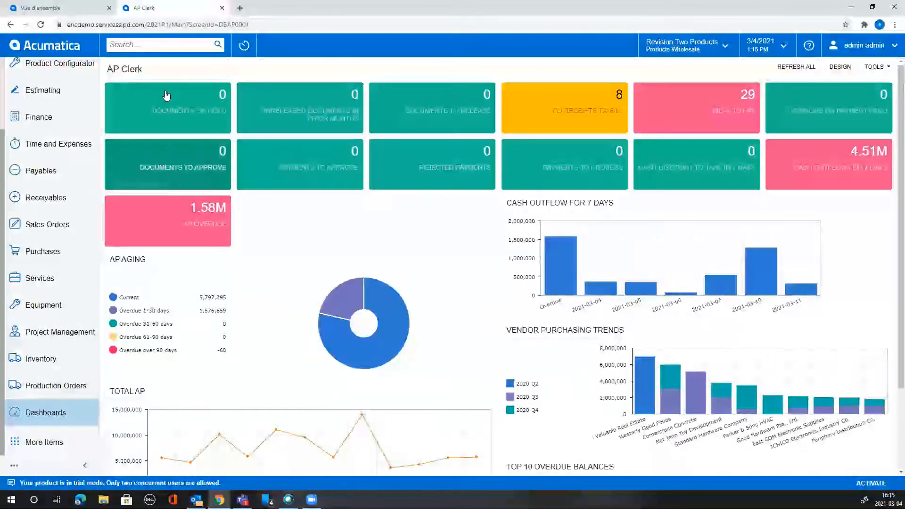
# Search for 'dashboard' and open the Dashboards (SM208600) maintenance screen.
pyautogui.click(174, 41)
pyautogui.write('dashboard')
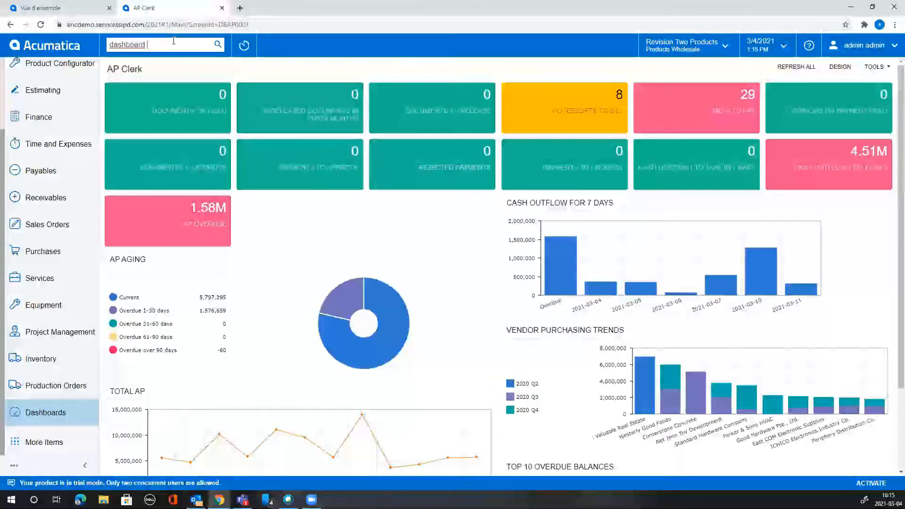
pyautogui.press('Return')
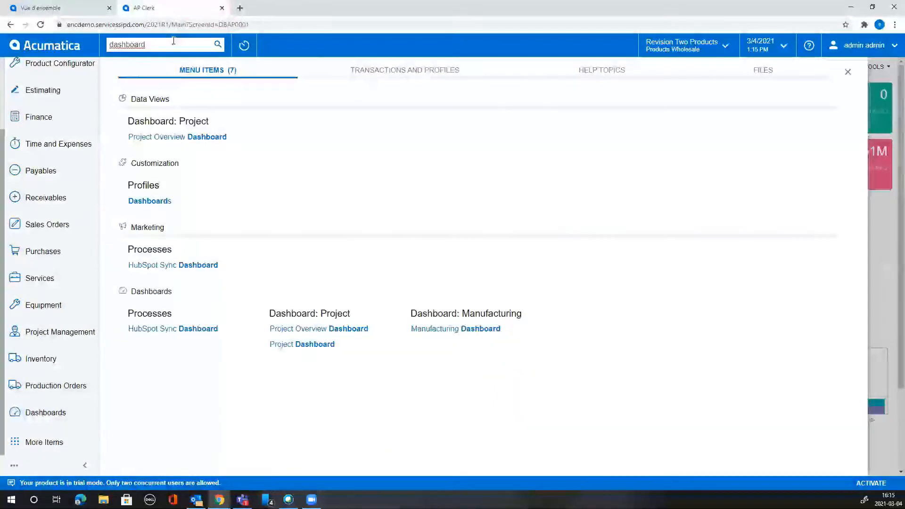
pyautogui.click(155, 203)
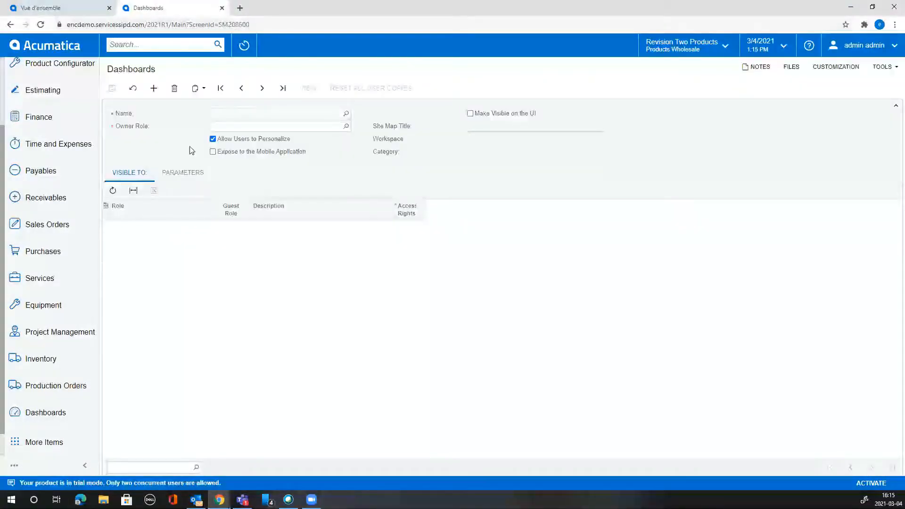
# Name the new dashboard MyDashboards and bring up the Owner Role lookup.
pyautogui.click(253, 113)
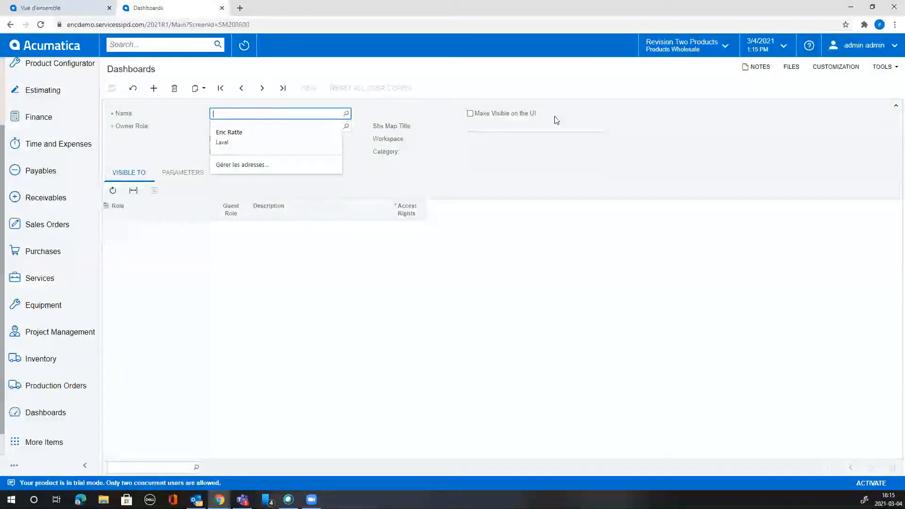
pyautogui.write('MyDash')
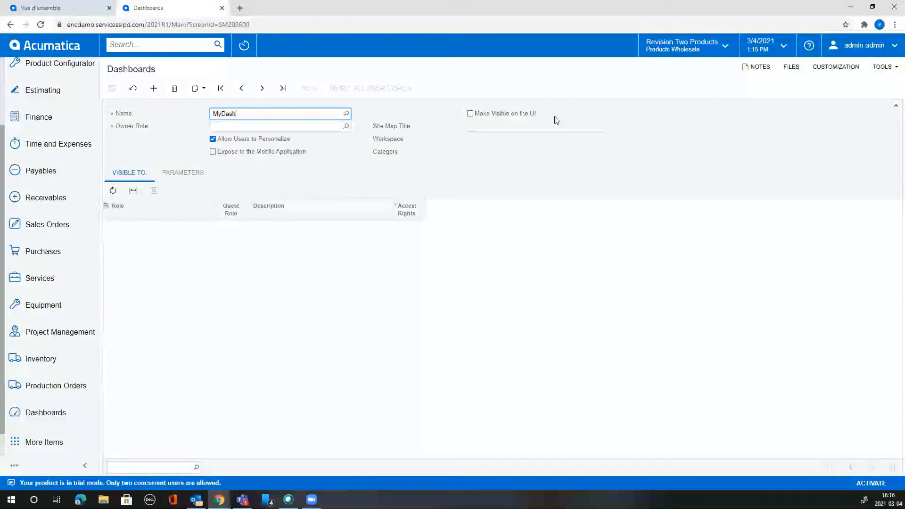
pyautogui.write('boards')
pyautogui.press('Tab')
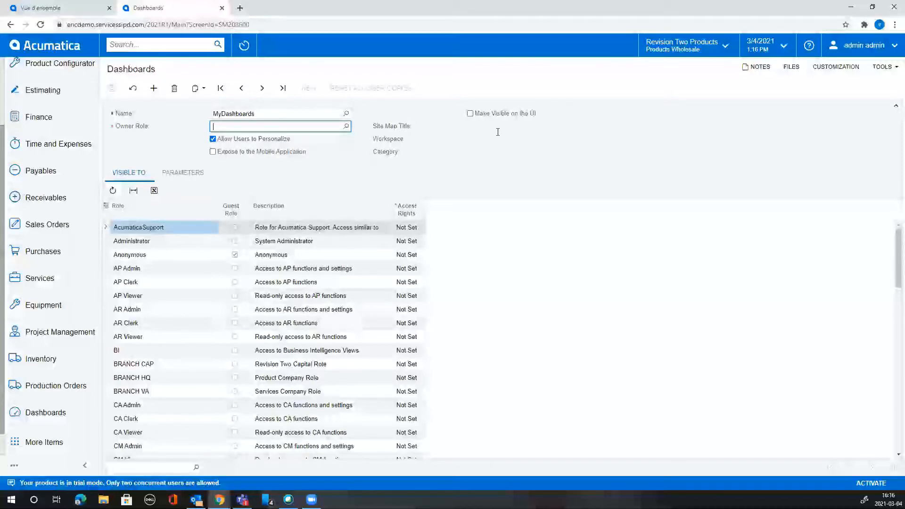
pyautogui.click(346, 126)
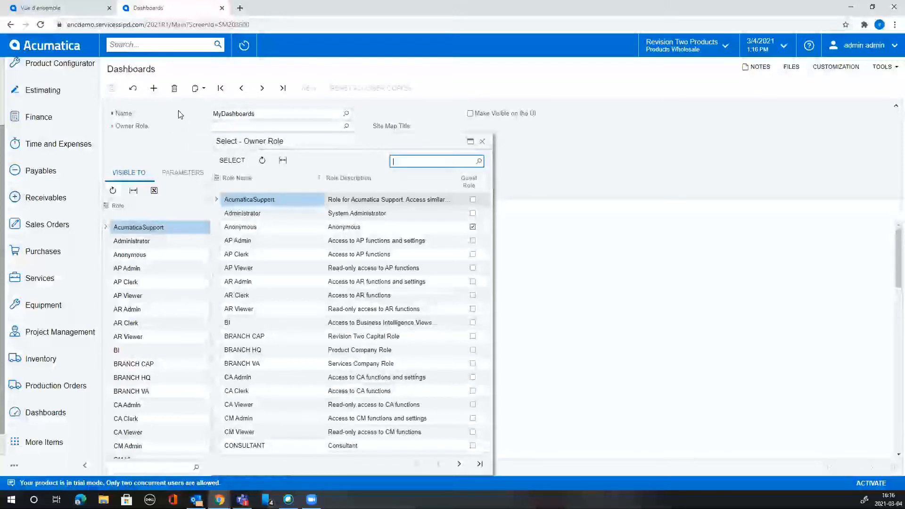
# Replace the initially chosen Administrator with DashboardDesigner as the owner role.
pyautogui.doubleClick(264, 216)
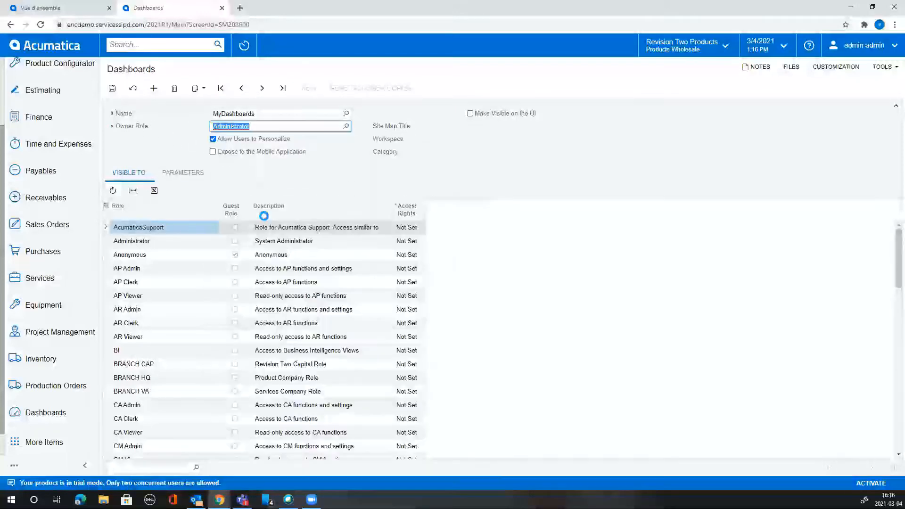
pyautogui.click(346, 126)
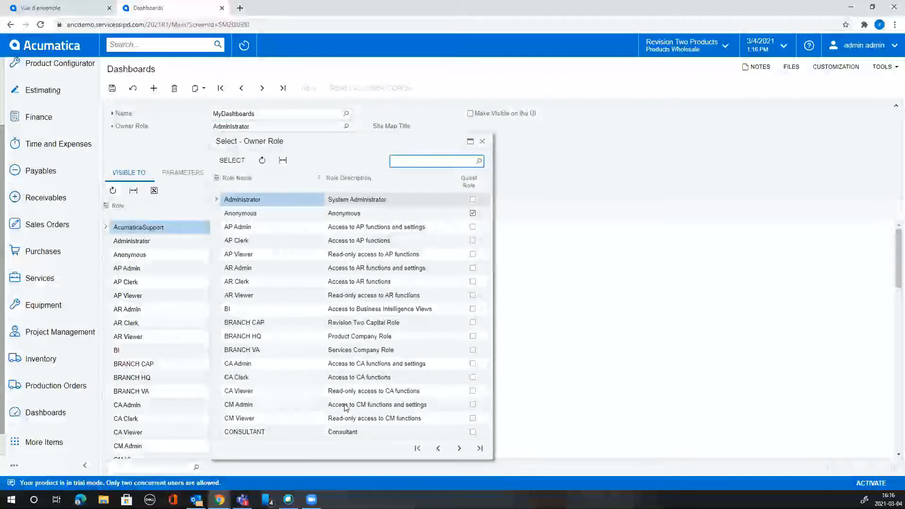
pyautogui.click(459, 448)
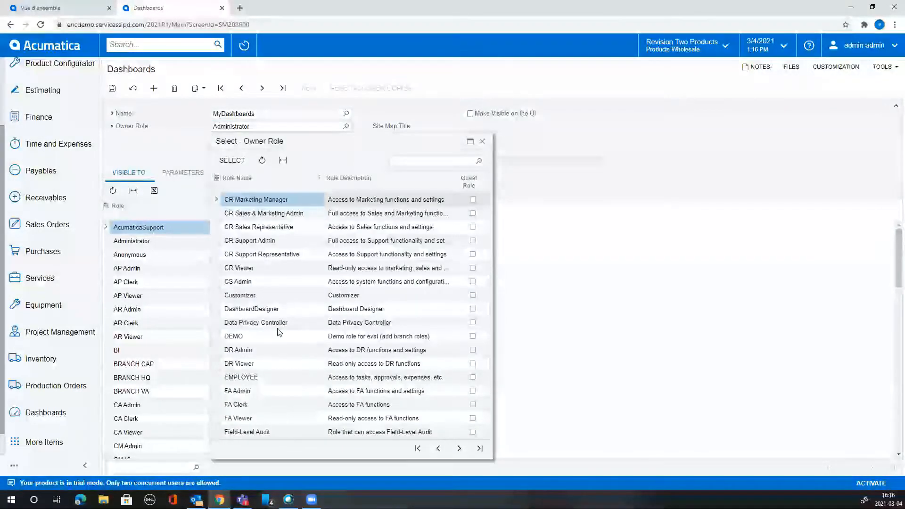
pyautogui.click(259, 297)
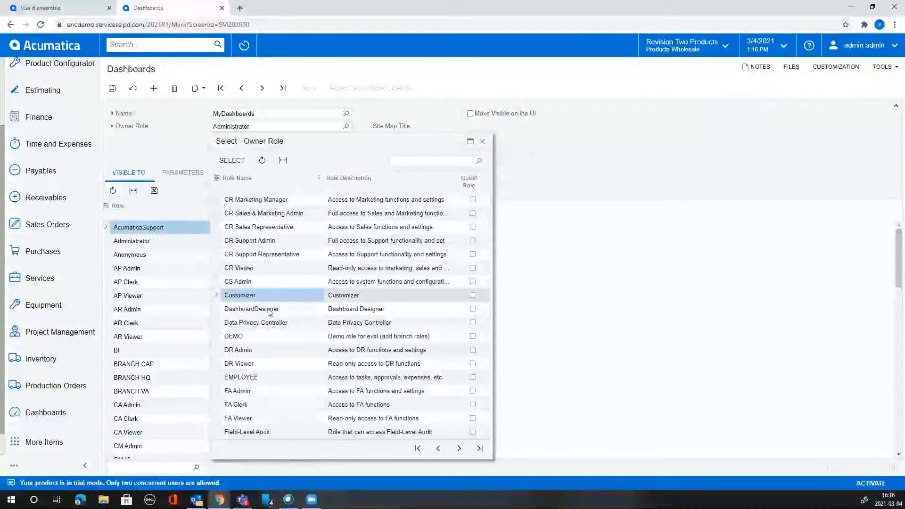
pyautogui.click(281, 311)
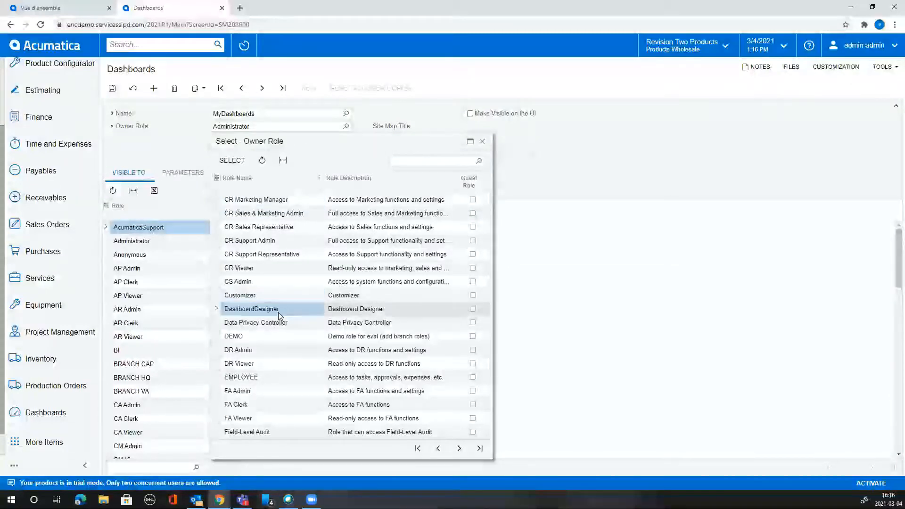
pyautogui.doubleClick(399, 310)
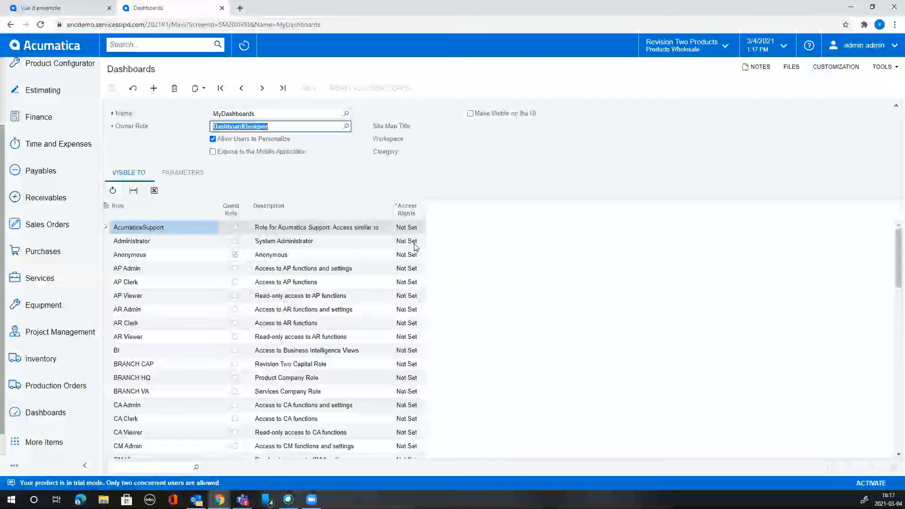
# Set the AP Viewer role's access rights to Granted.
pyautogui.click(409, 285)
pyautogui.click(417, 296)
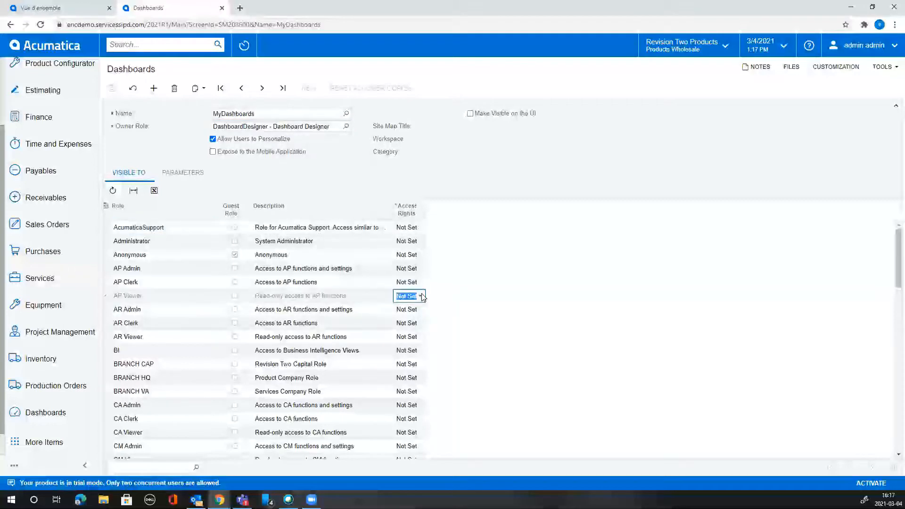
pyautogui.click(420, 296)
pyautogui.click(415, 325)
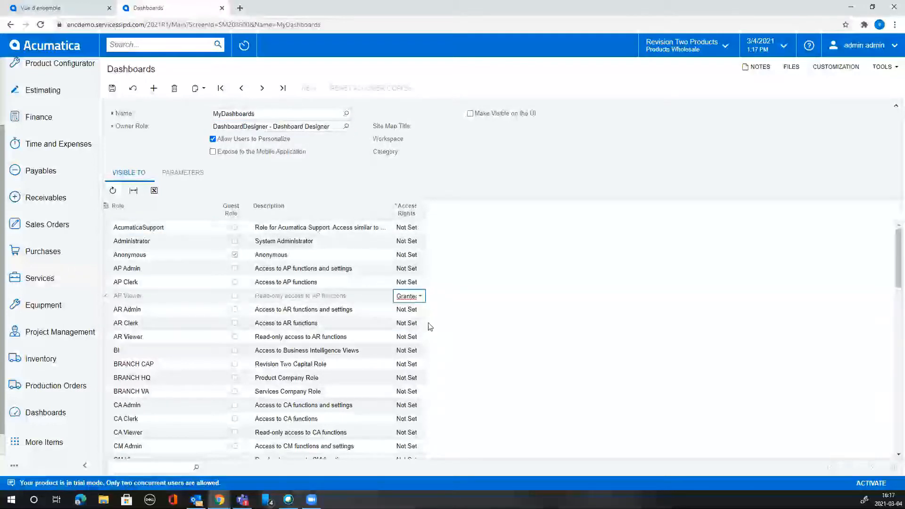
# Set AR Admin's access rights to Granted, keeping AR Clerk at Not Set.
pyautogui.click(418, 311)
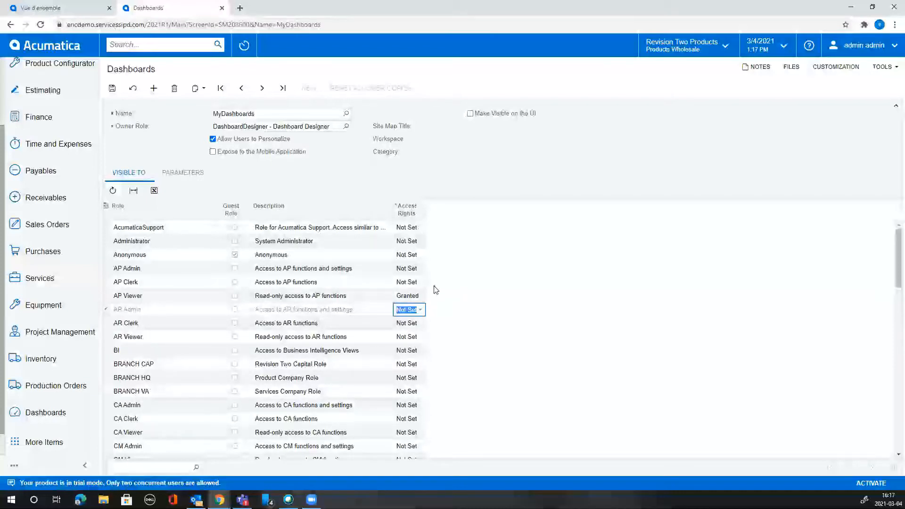
pyautogui.click(413, 297)
pyautogui.click(417, 310)
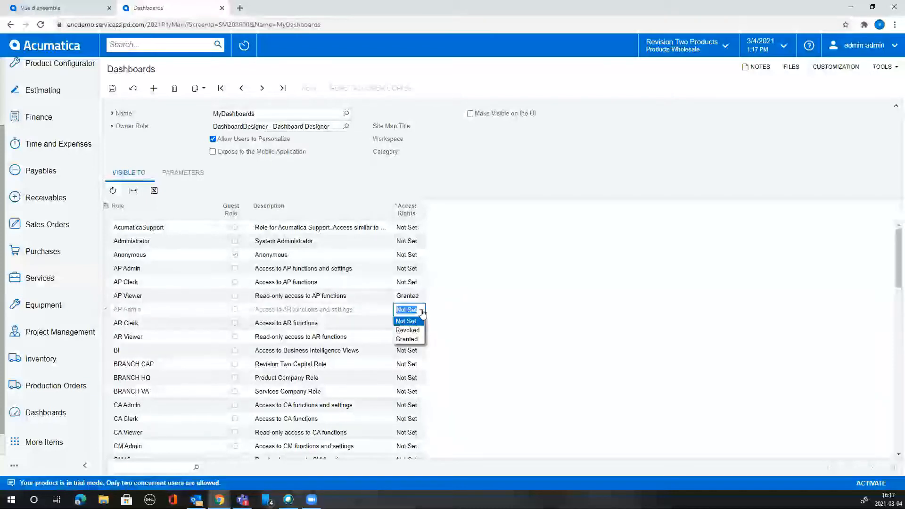
pyautogui.click(420, 309)
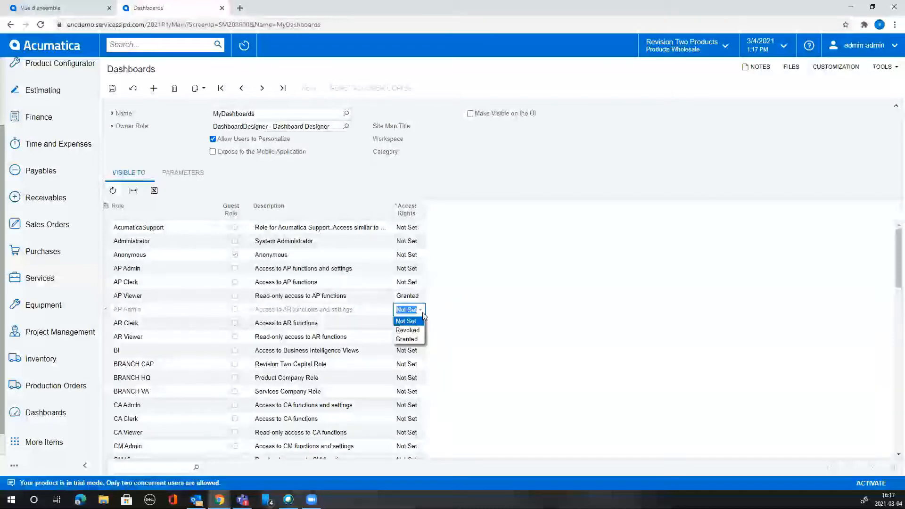
pyautogui.click(419, 341)
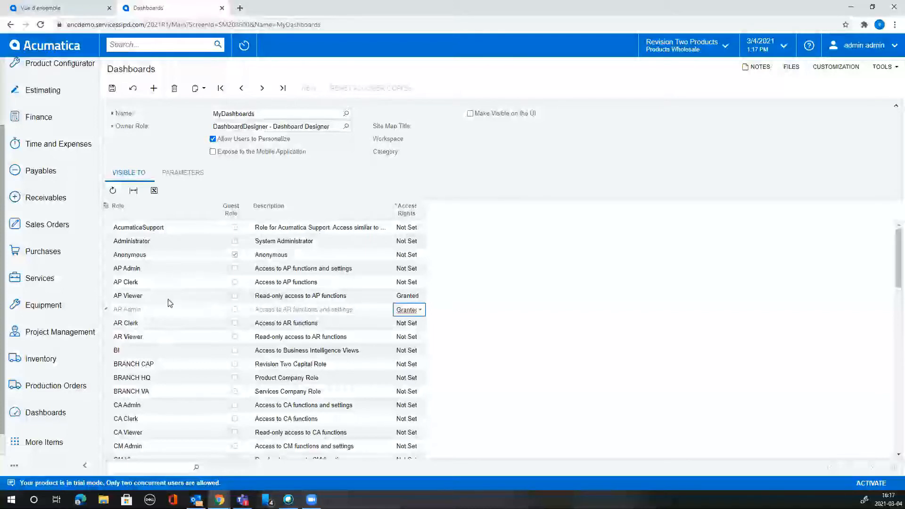
pyautogui.click(408, 325)
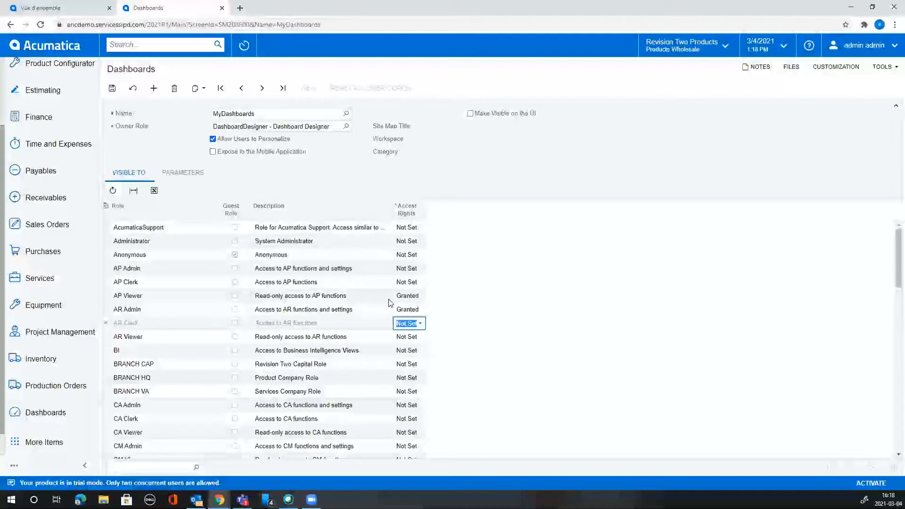
pyautogui.click(366, 299)
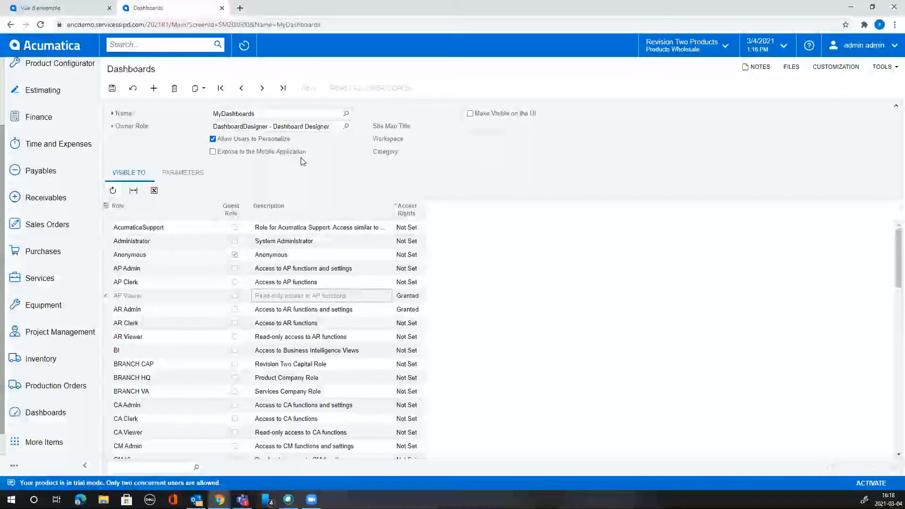
# Leave Allow Users to Personalize unchecked on the MyDashboards dashboard.
pyautogui.click(222, 140)
pyautogui.click(221, 143)
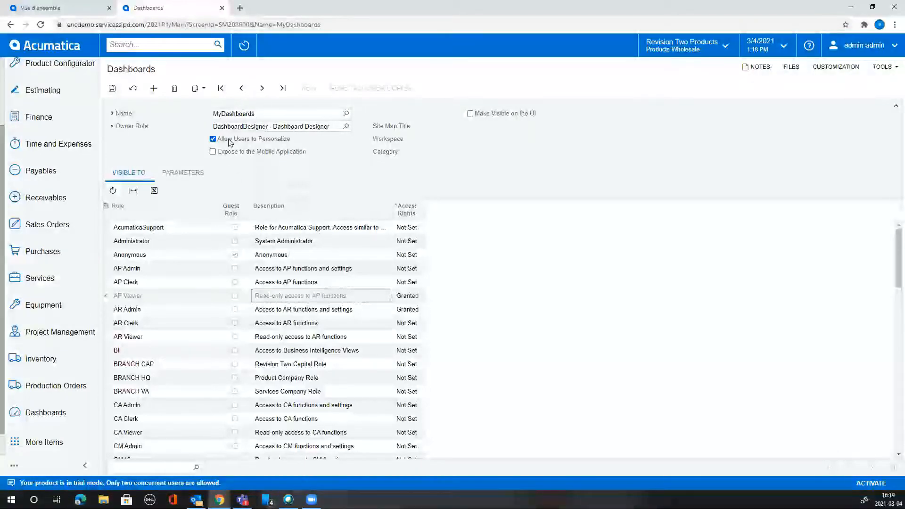
pyautogui.click(247, 139)
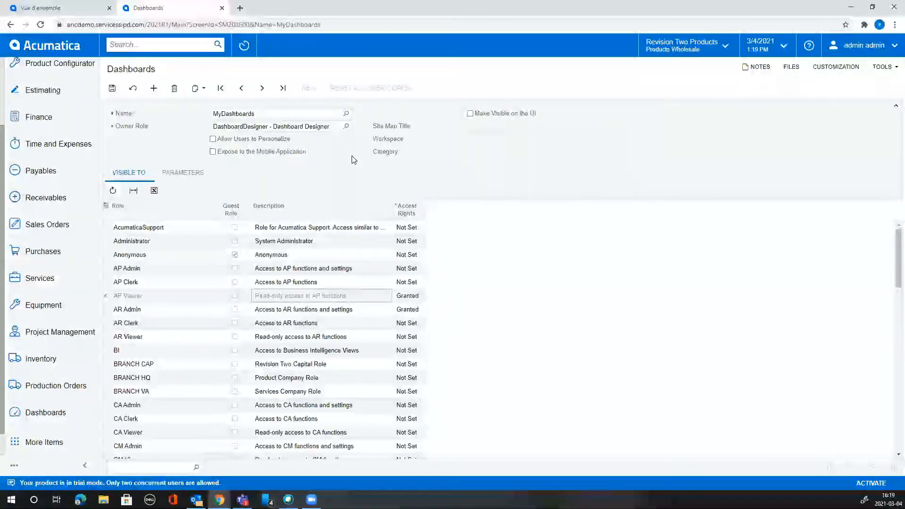
# Turn on Make Visible on the UI and set the workspace and category to Dashboards.
pyautogui.click(492, 114)
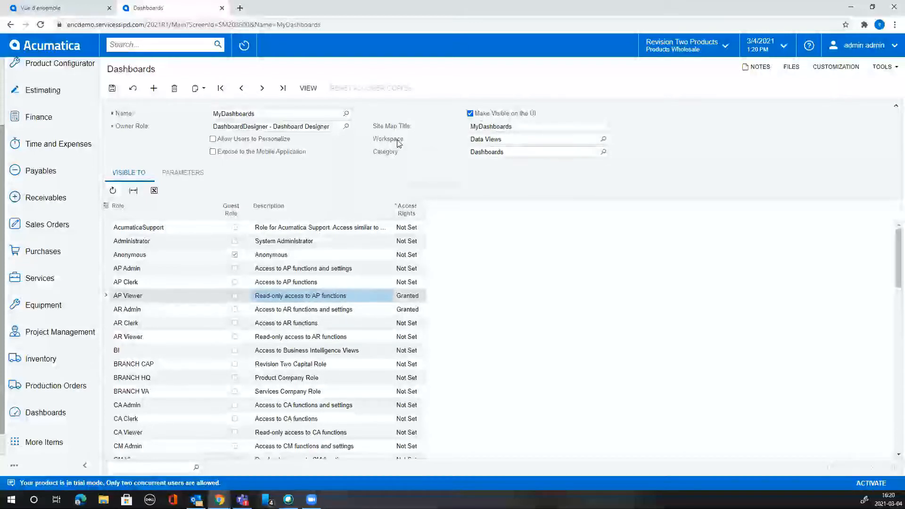
pyautogui.click(603, 140)
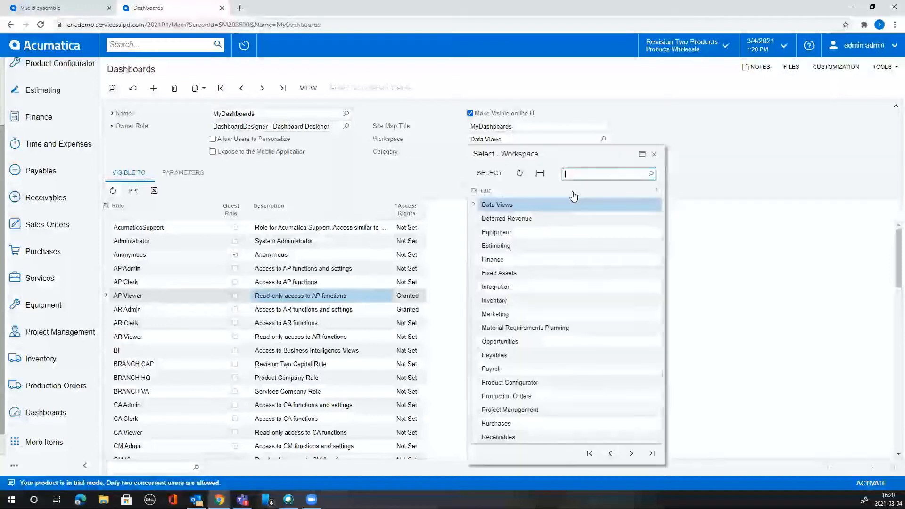
pyautogui.click(610, 454)
pyautogui.doubleClick(535, 328)
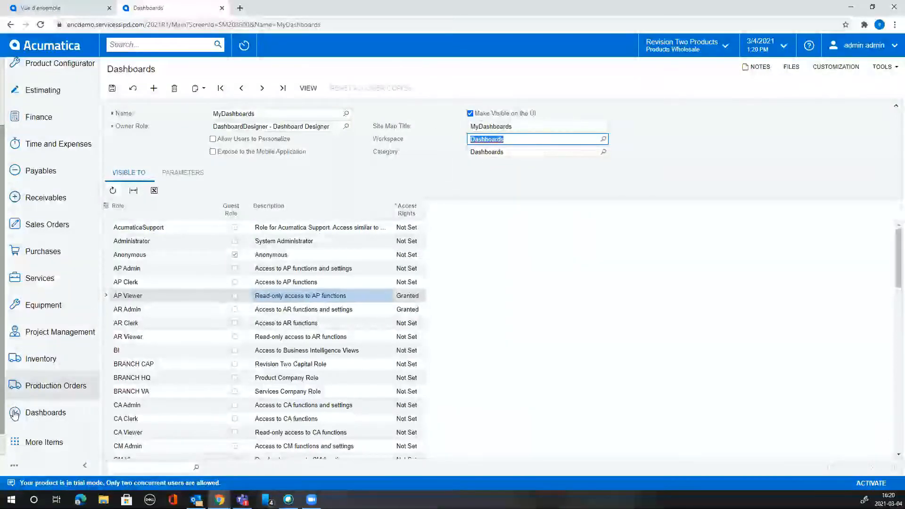
pyautogui.scroll(-1, 20, 447)
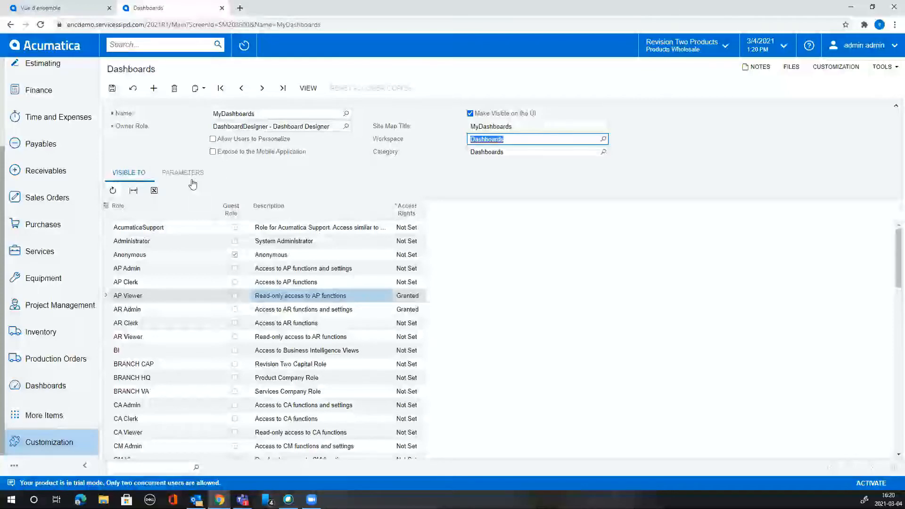
# Leave the dashboard settings form and filter Customer View to a single customer account.
pyautogui.click(51, 45)
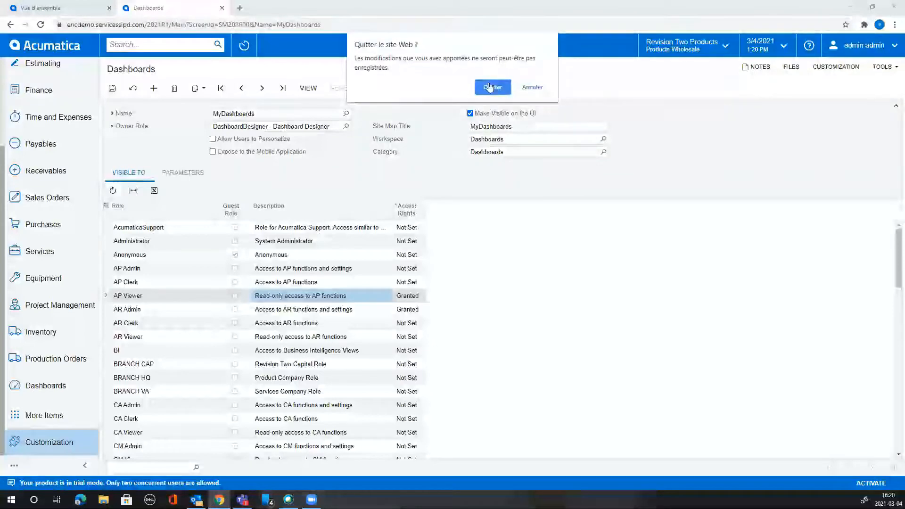
pyautogui.click(494, 87)
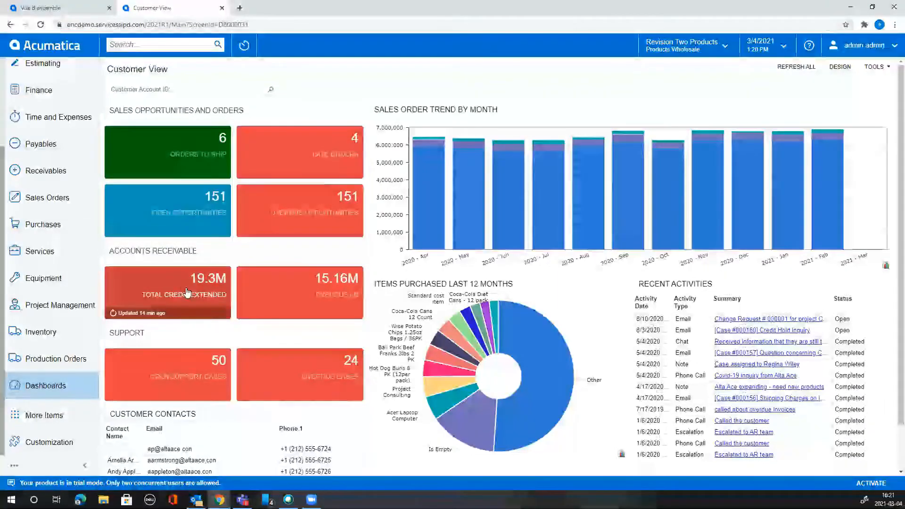
pyautogui.click(271, 90)
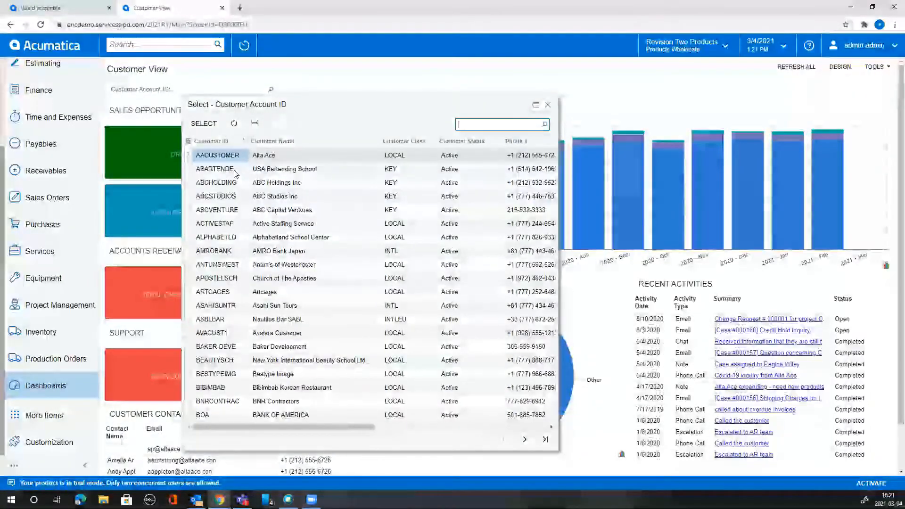
pyautogui.doubleClick(226, 171)
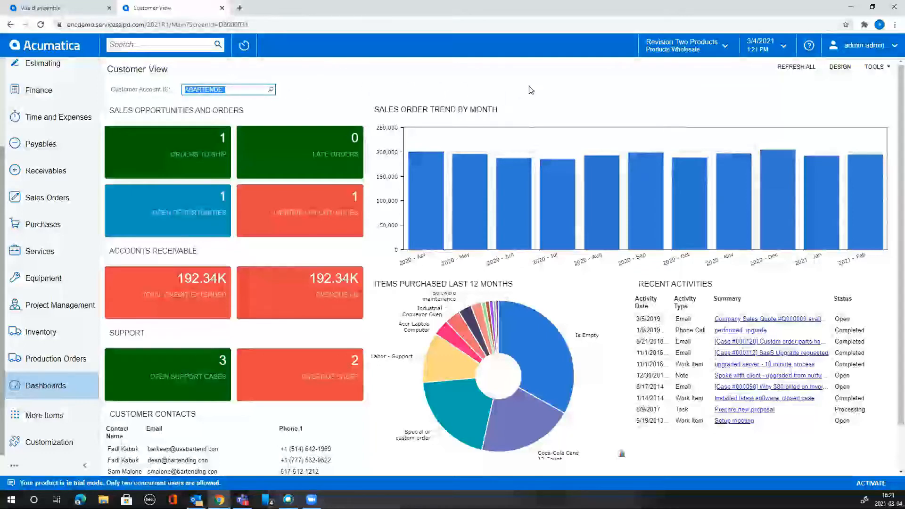
# Zoom the sales trend to 2020 Nov–2021 Feb, then clear the customer filter for all customers.
pyautogui.moveTo(465, 399)
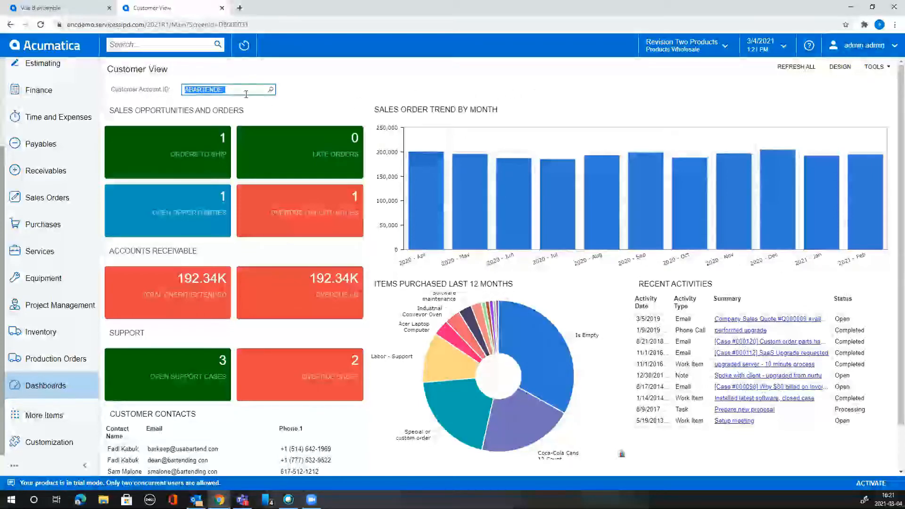
pyautogui.moveTo(415, 210)
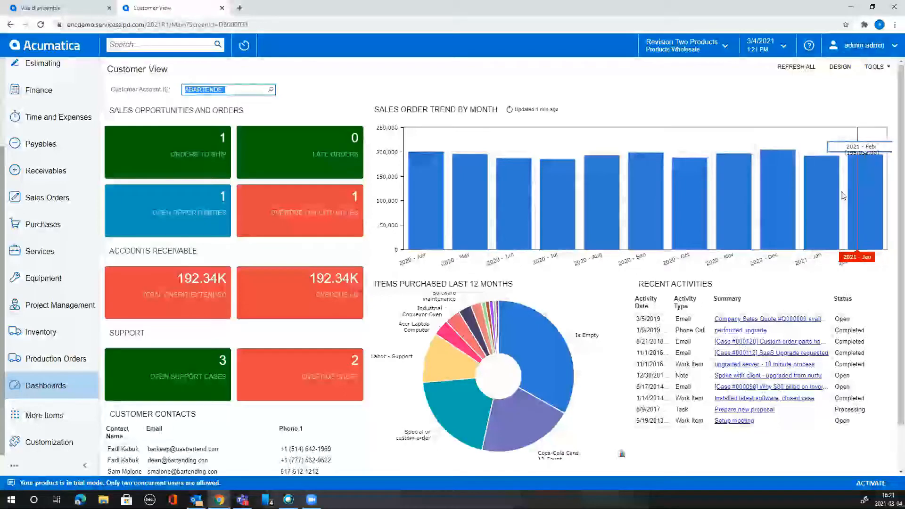
pyautogui.moveTo(736, 206); pyautogui.dragTo(882, 204)
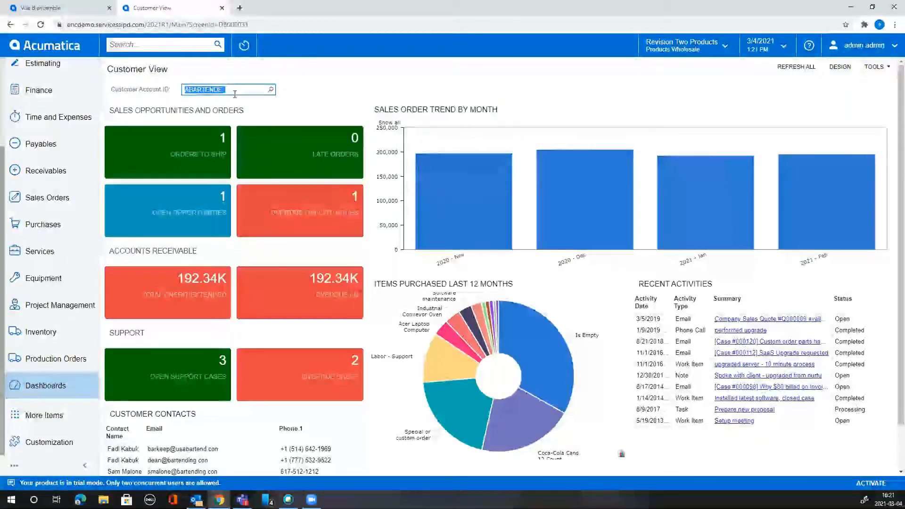
pyautogui.press('BackSpace')
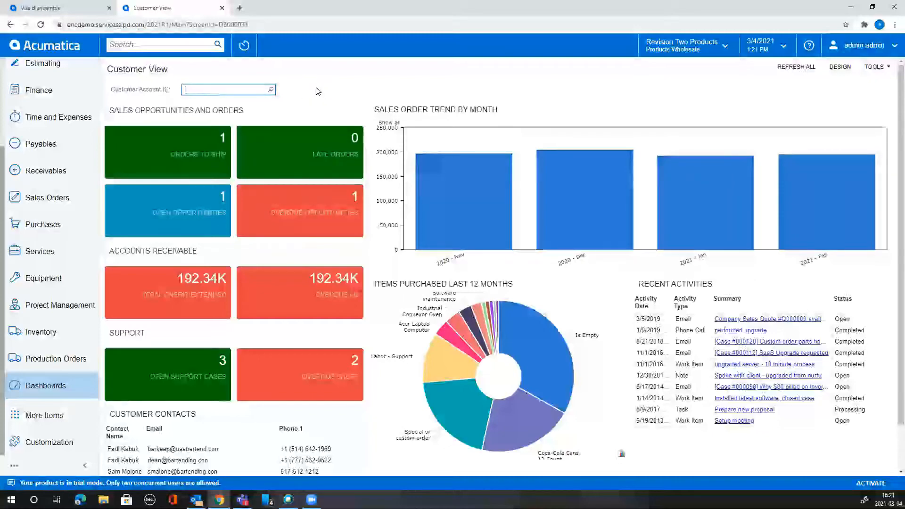
pyautogui.click(318, 91)
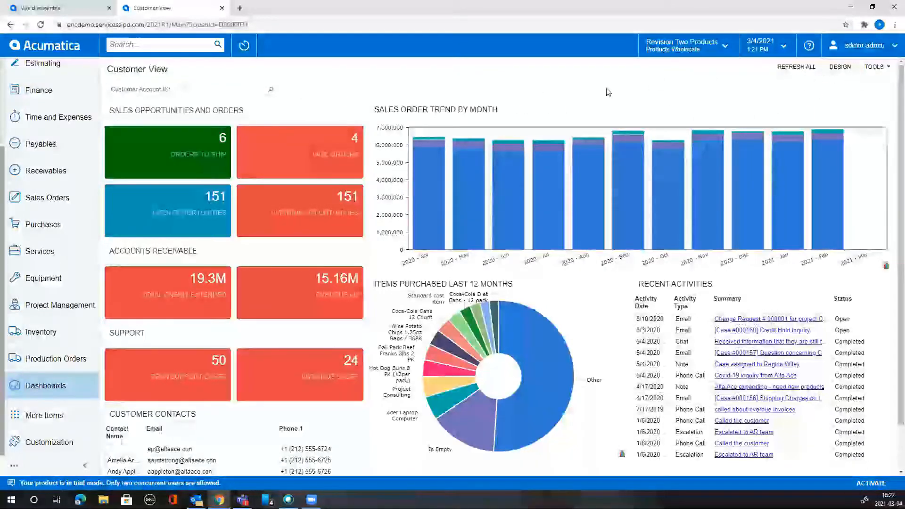
# Put Customer View into design mode and bring up its dashboard properties form.
pyautogui.click(848, 69)
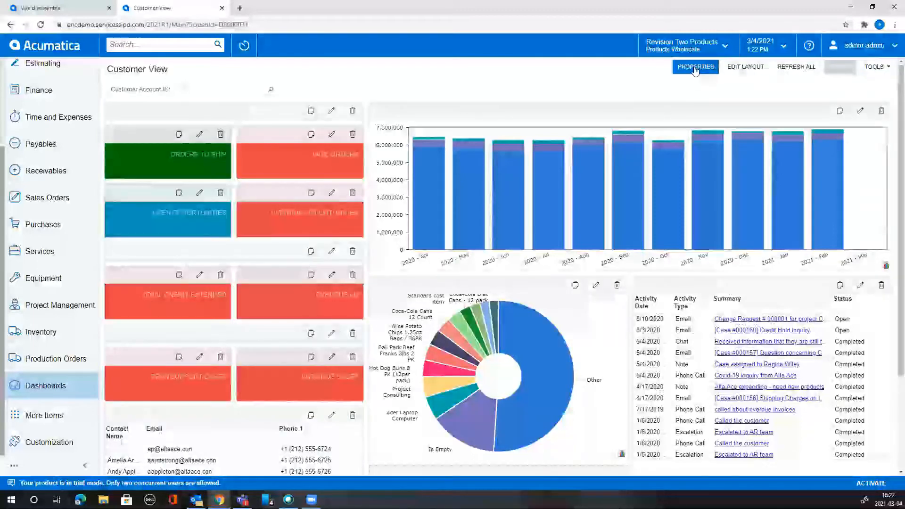
pyautogui.click(696, 69)
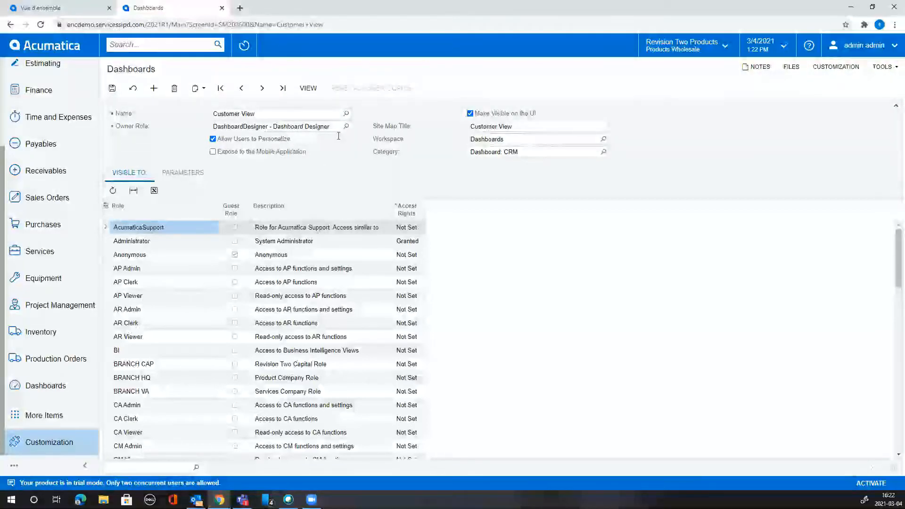
# Review the CustomerAccountID parameter: PX.Objects.AR.Customer, field AcctCD, display name Customer Account ID.
pyautogui.click(180, 174)
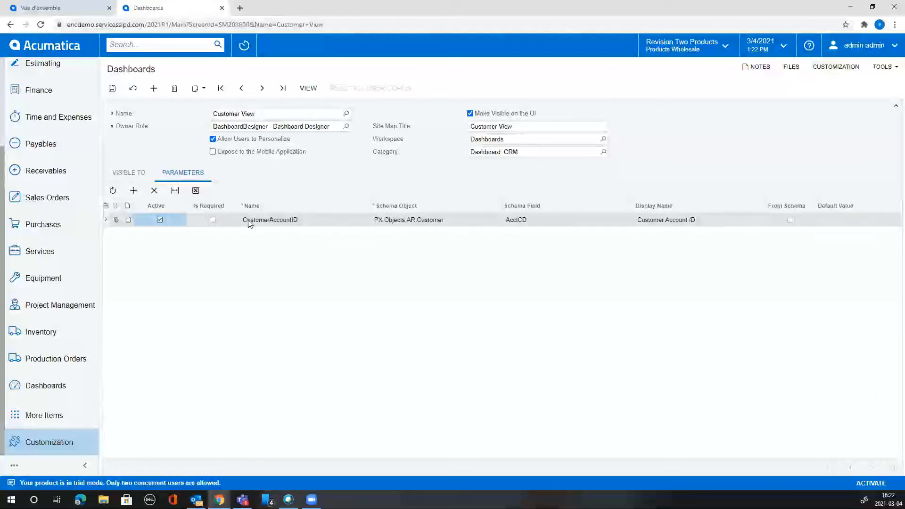
pyautogui.click(332, 224)
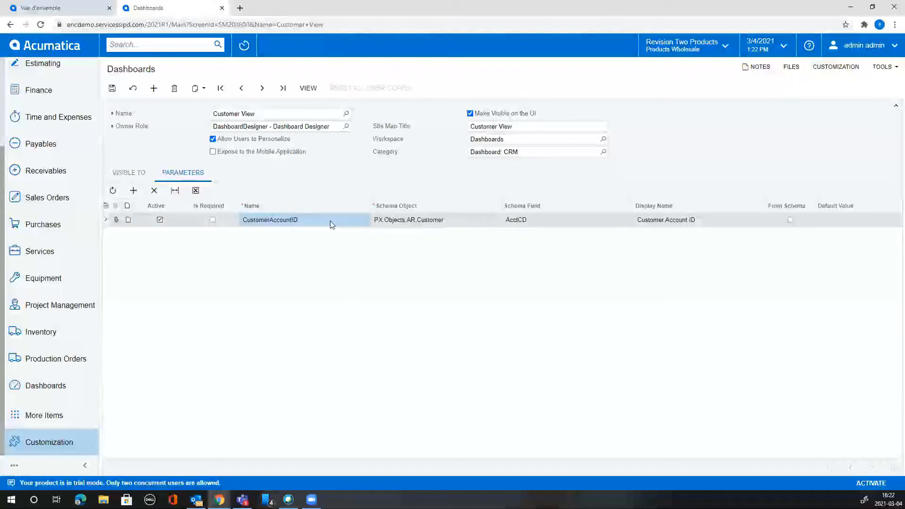
pyautogui.click(437, 220)
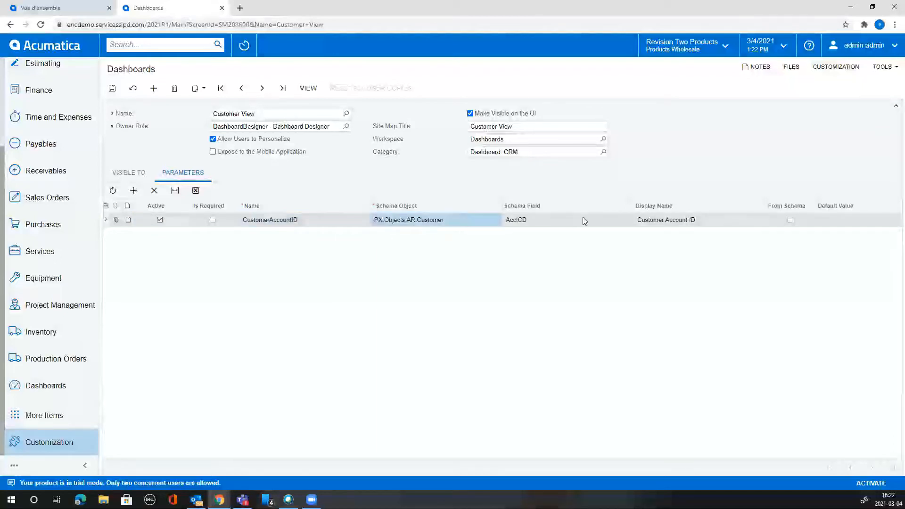
pyautogui.click(569, 219)
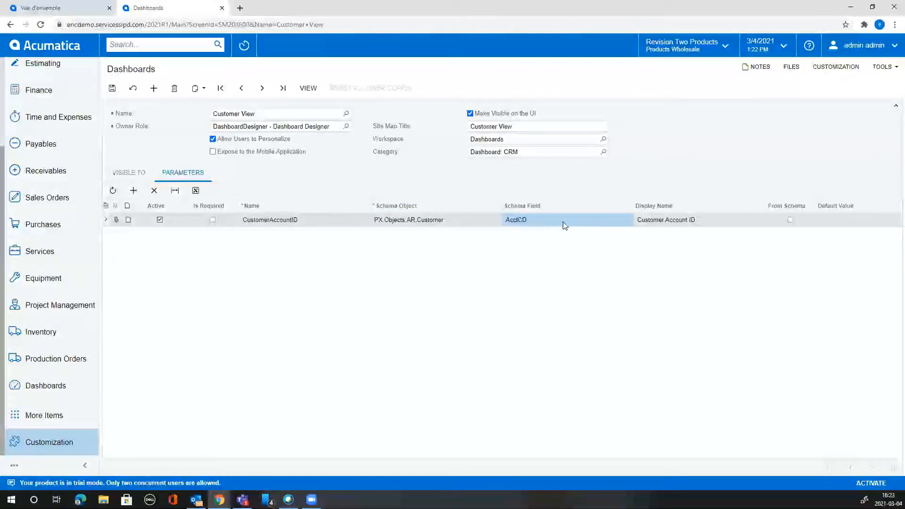
pyautogui.click(712, 224)
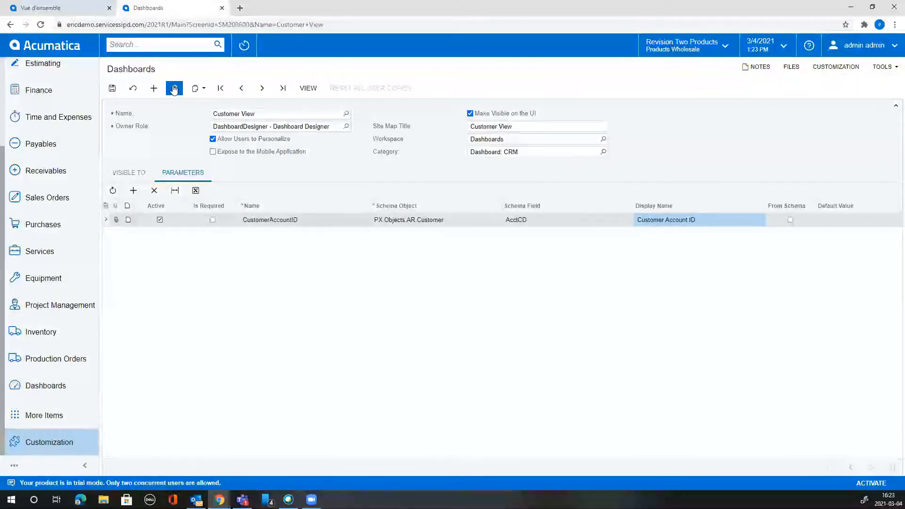
# Go back to the Customer View dashboard, discarding unsaved changes, and switch it into design mode.
pyautogui.click(308, 88)
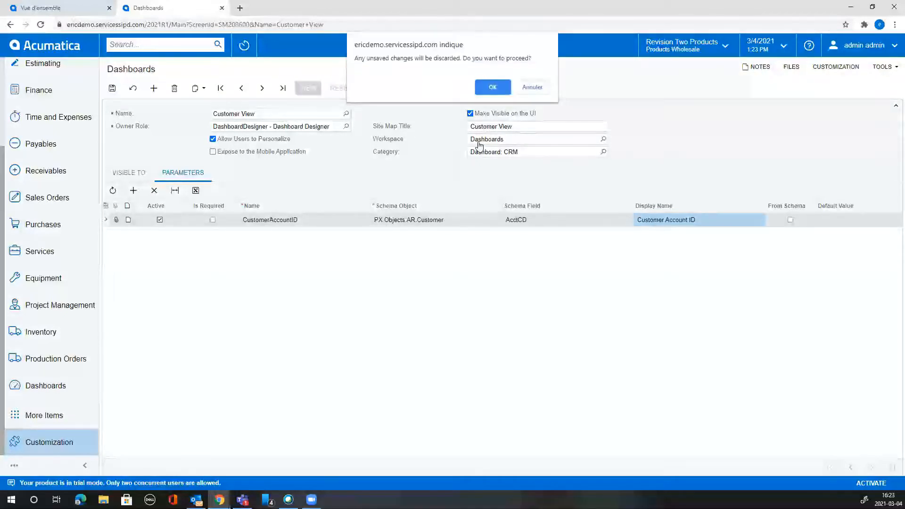
pyautogui.click(493, 87)
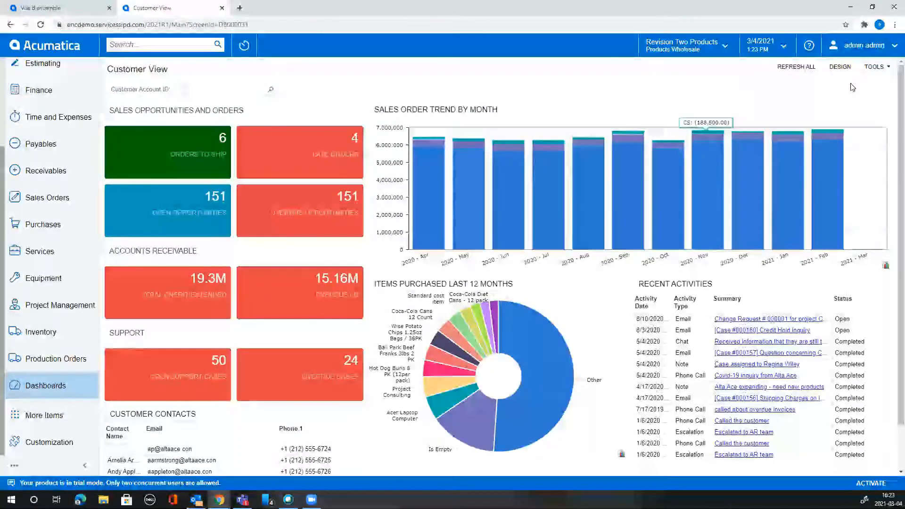
pyautogui.click(845, 71)
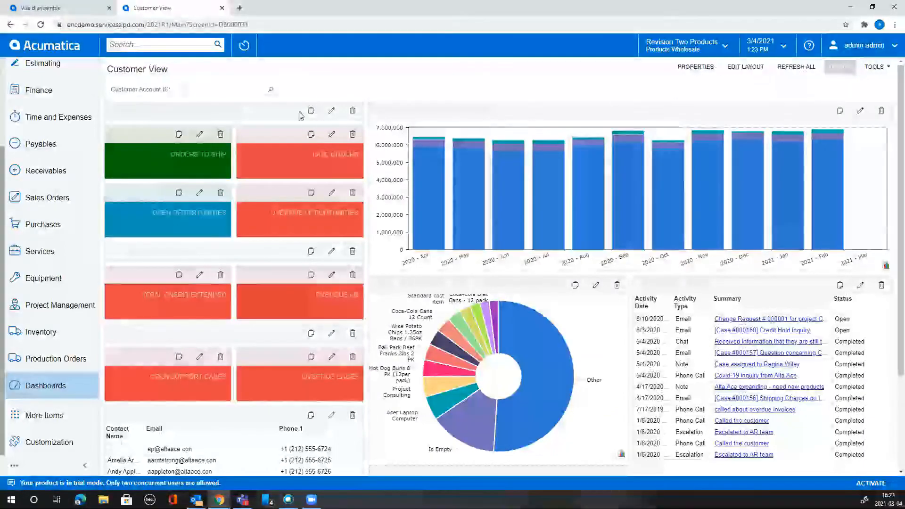
pyautogui.click(200, 135)
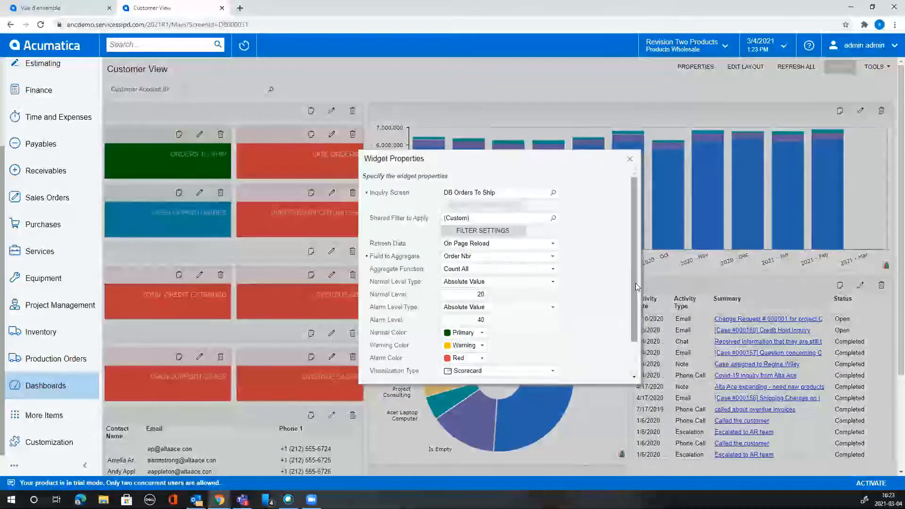
pyautogui.moveTo(635, 283)
pyautogui.mouseDown()
pyautogui.moveTo(639, 312)
pyautogui.moveTo(641, 272)
pyautogui.moveTo(645, 321)
pyautogui.moveTo(642, 274)
pyautogui.mouseUp()
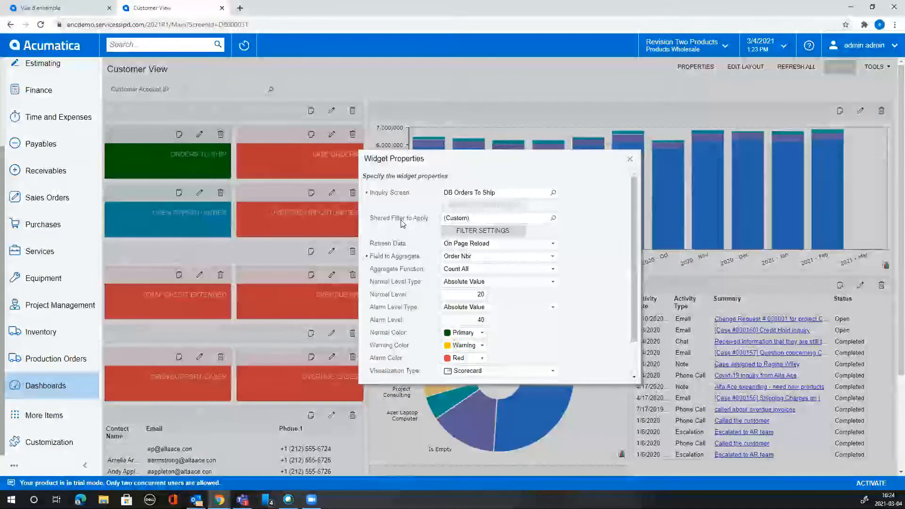
pyautogui.click(553, 219)
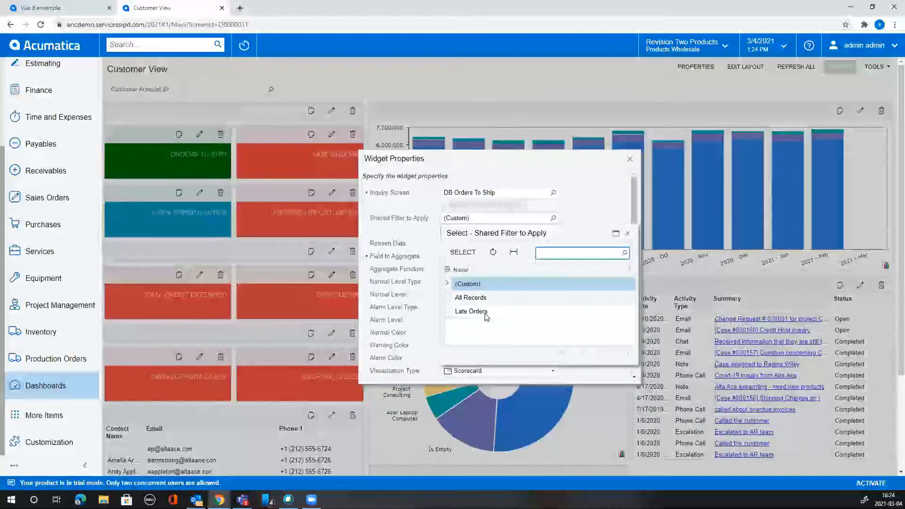
pyautogui.click(628, 233)
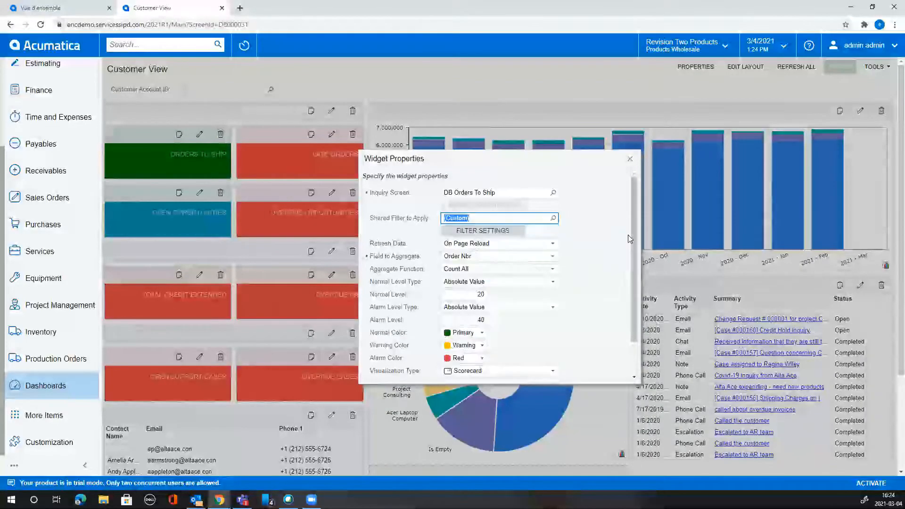
pyautogui.click(630, 160)
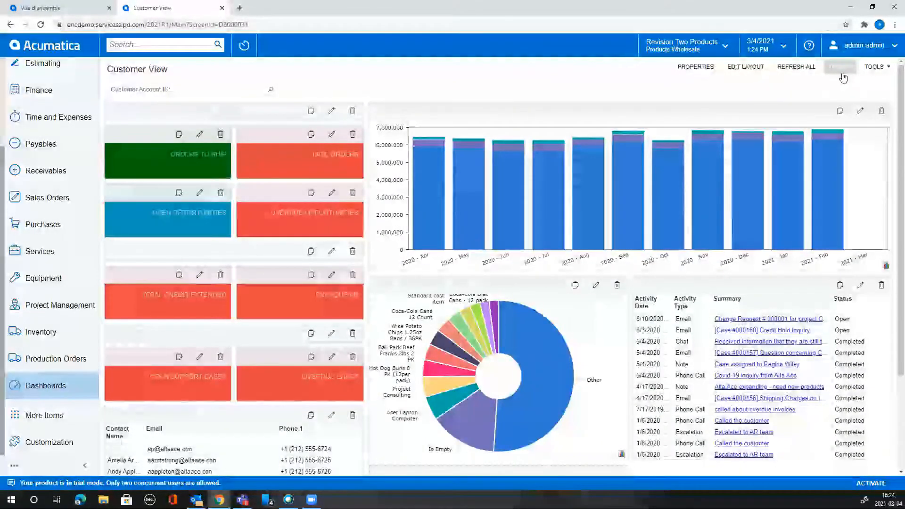
# Open the DB Orders To Ship inquiry from its tile, then reopen the Orders To Ship widget's properties.
pyautogui.click(177, 147)
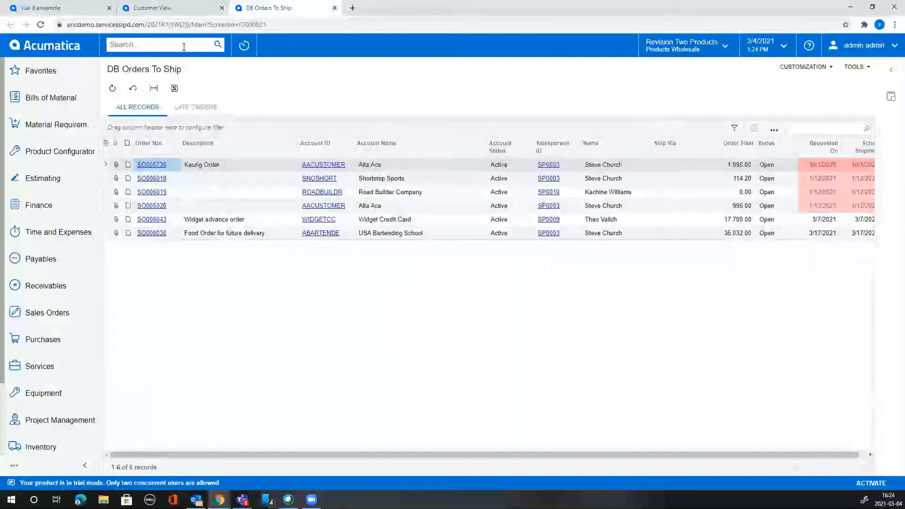
pyautogui.click(201, 9)
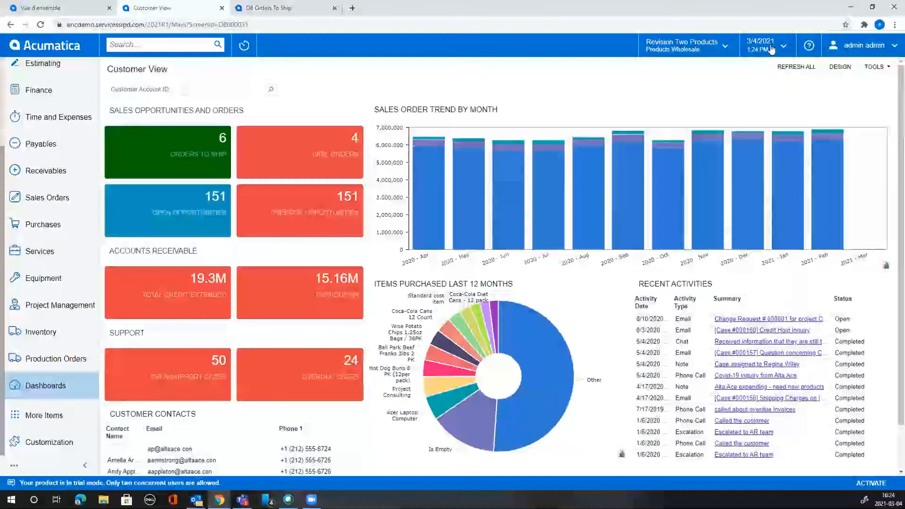
pyautogui.click(840, 66)
pyautogui.click(200, 135)
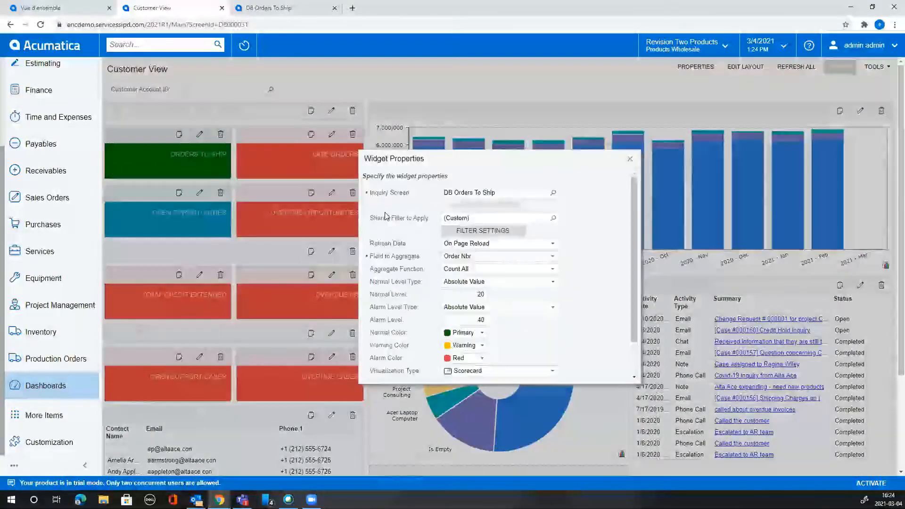
pyautogui.click(553, 217)
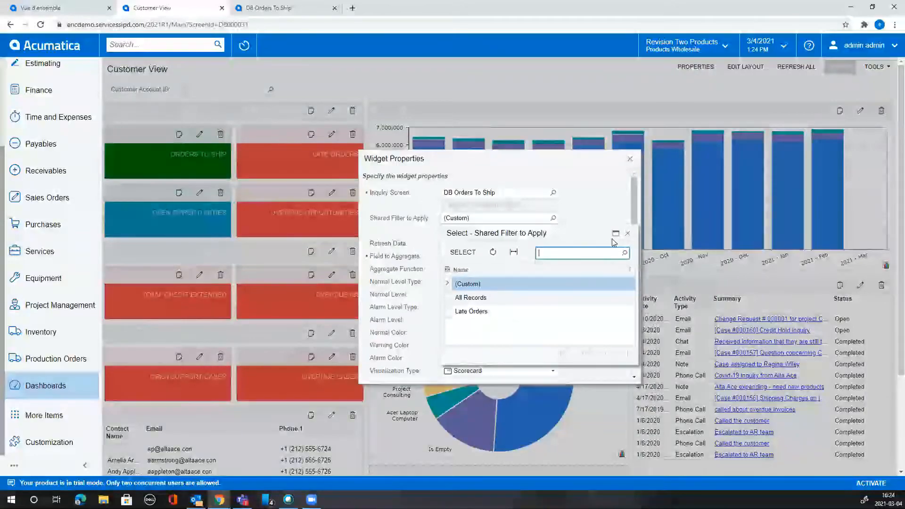
pyautogui.click(629, 235)
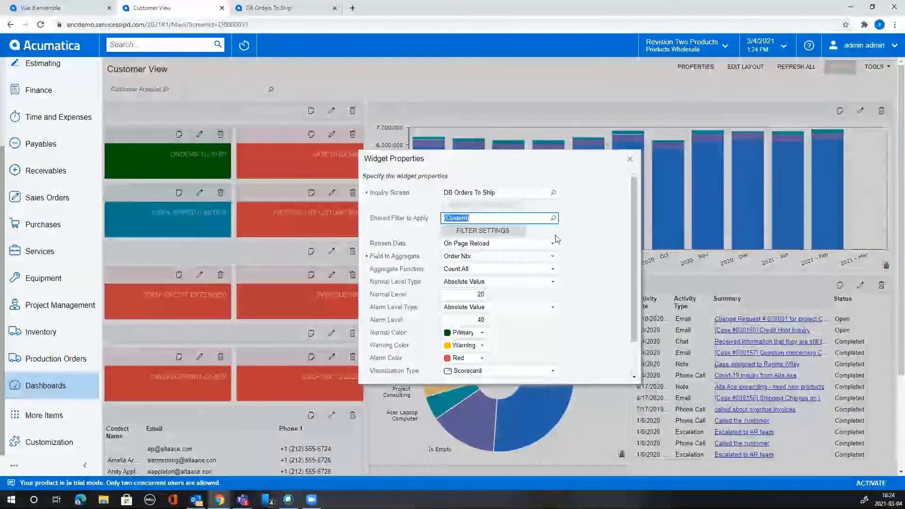
pyautogui.click(500, 232)
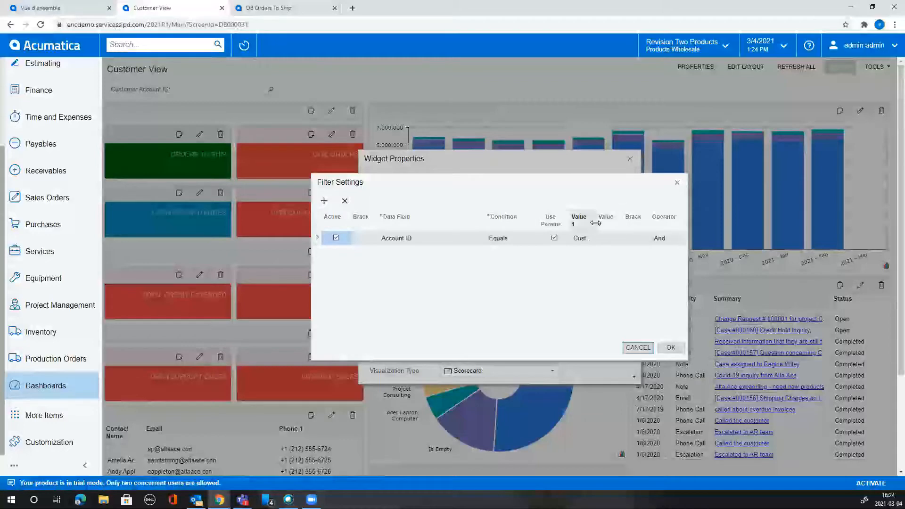
pyautogui.moveTo(596, 220); pyautogui.dragTo(626, 222)
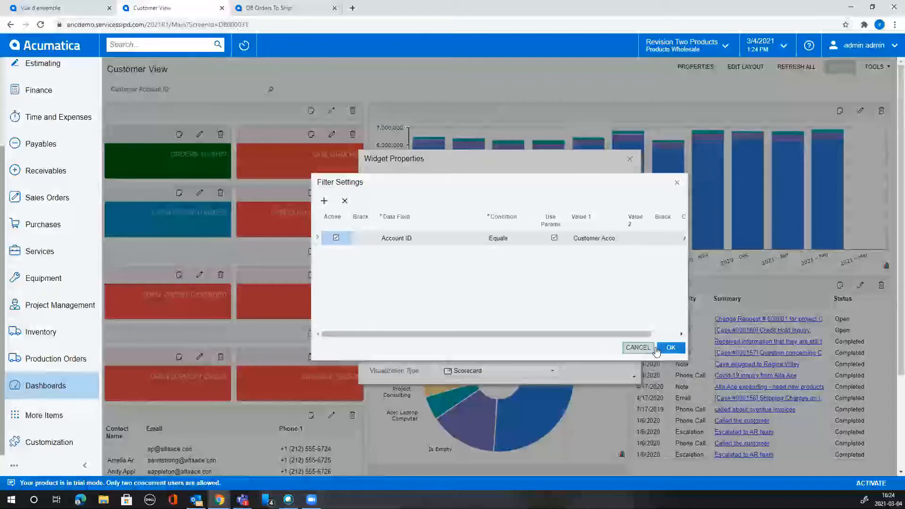
pyautogui.click(639, 348)
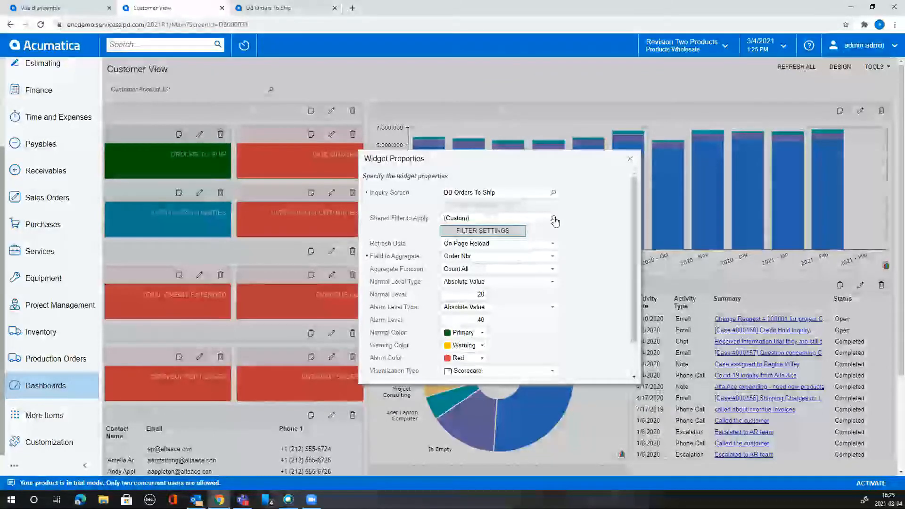
pyautogui.click(554, 220)
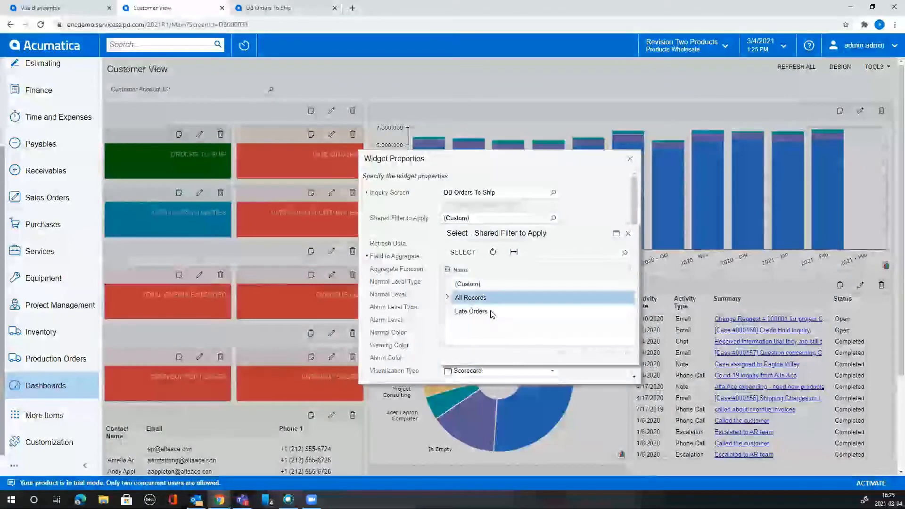
pyautogui.click(491, 312)
pyautogui.click(488, 298)
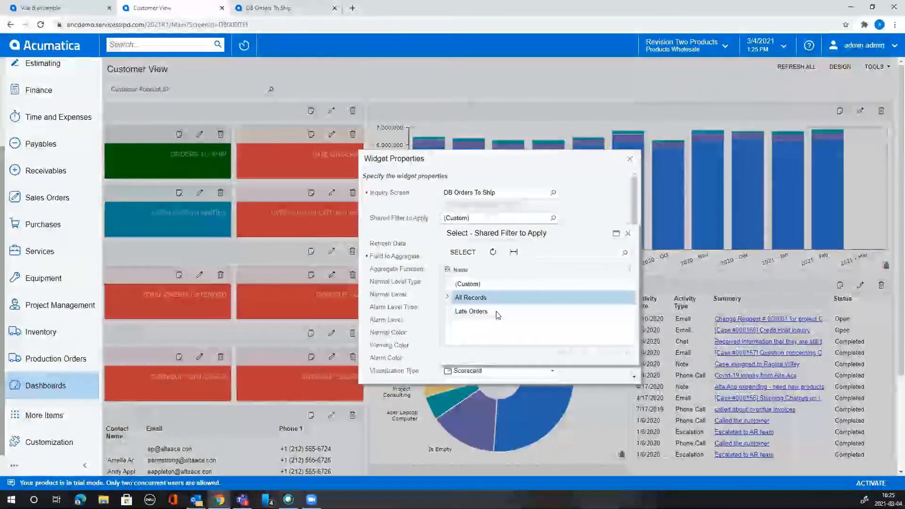
pyautogui.click(497, 313)
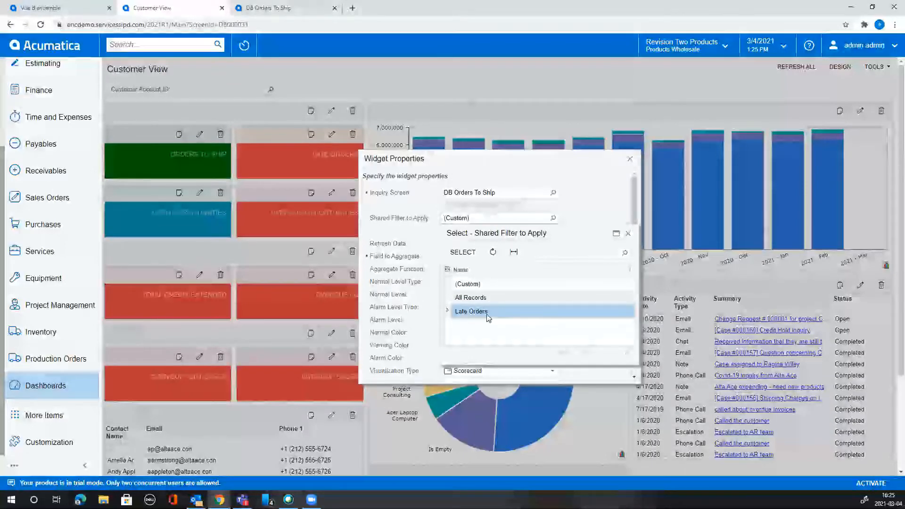
pyautogui.click(486, 299)
pyautogui.click(491, 313)
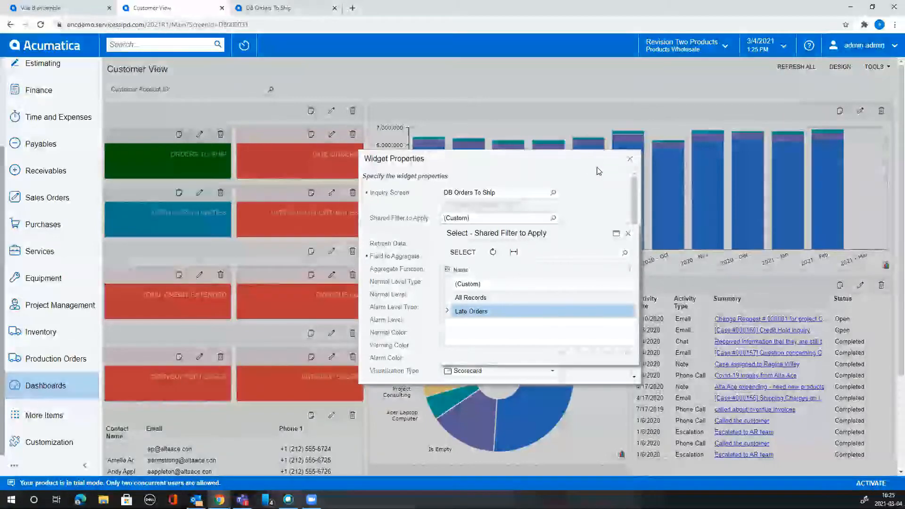
pyautogui.click(630, 234)
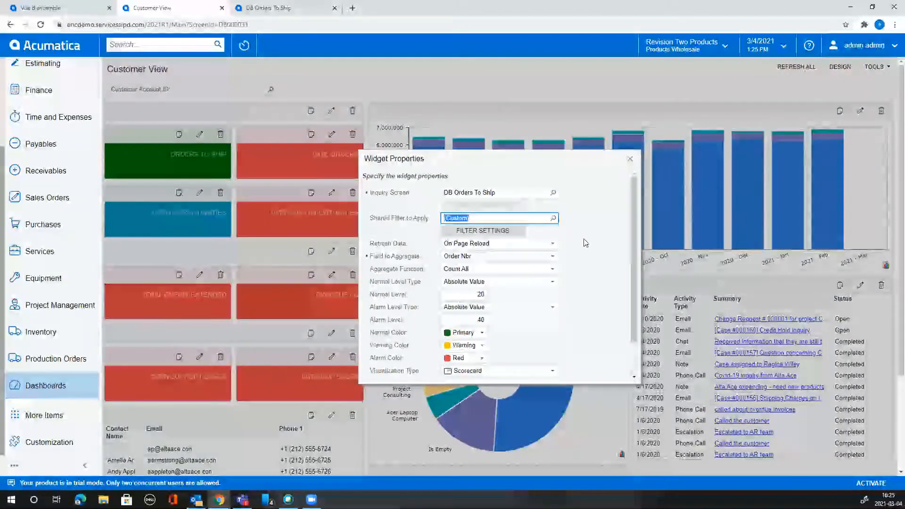
pyautogui.moveTo(635, 237); pyautogui.dragTo(629, 267)
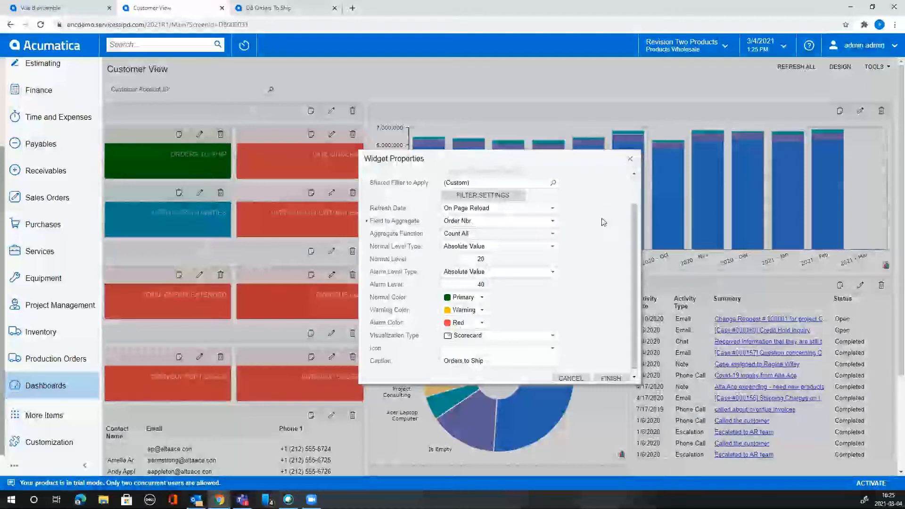
pyautogui.moveTo(635, 225); pyautogui.dragTo(635, 223)
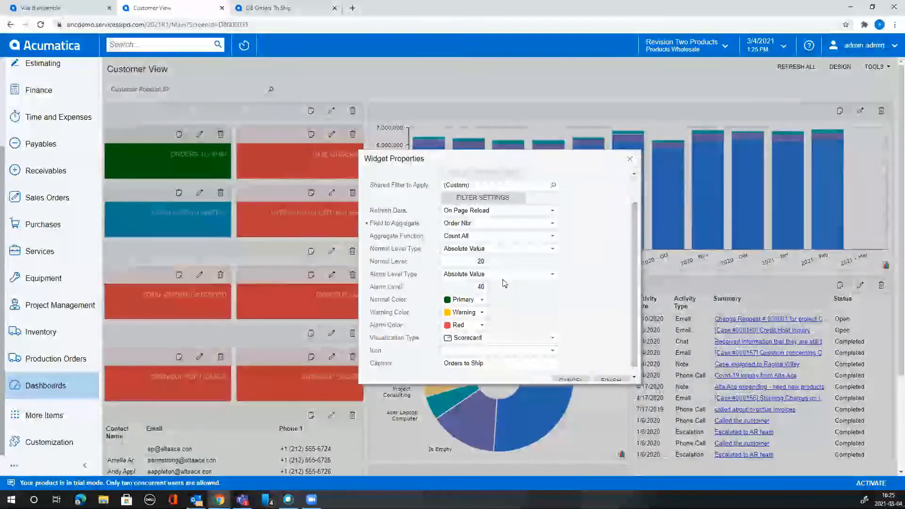
pyautogui.click(553, 250)
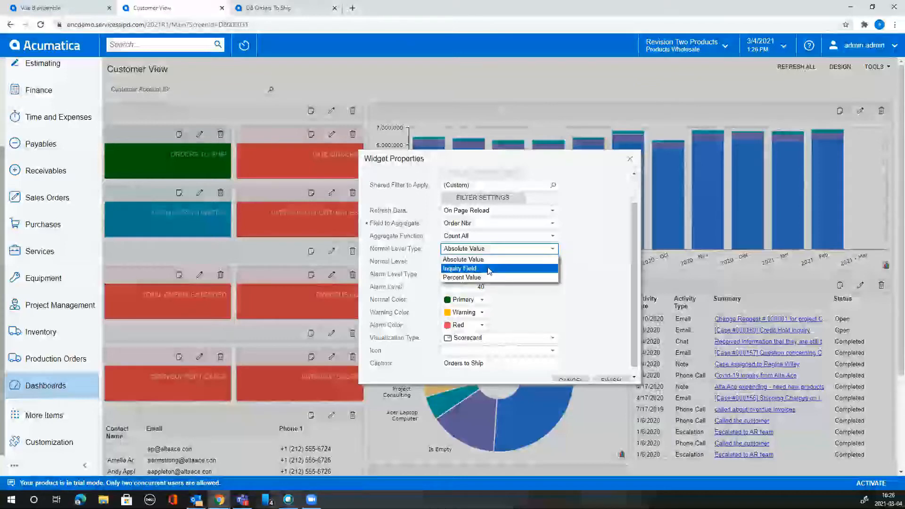
pyautogui.click(489, 269)
pyautogui.click(553, 262)
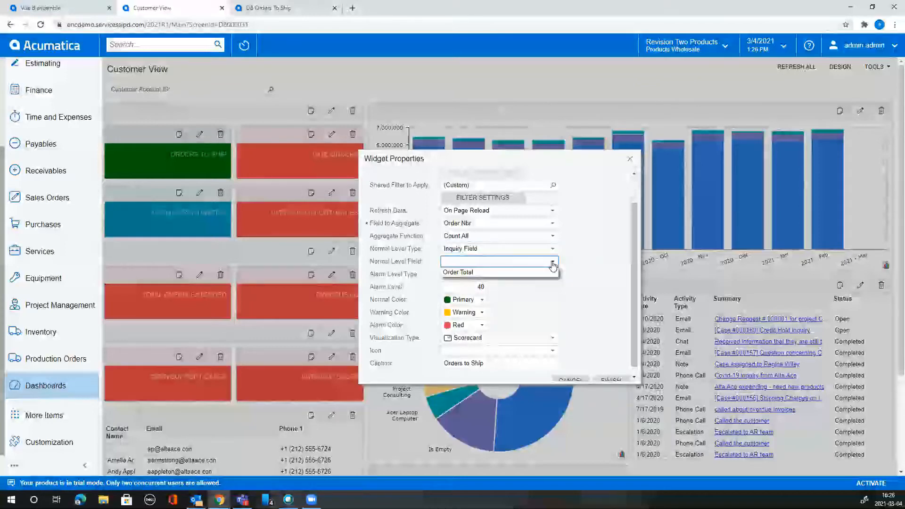
pyautogui.click(554, 250)
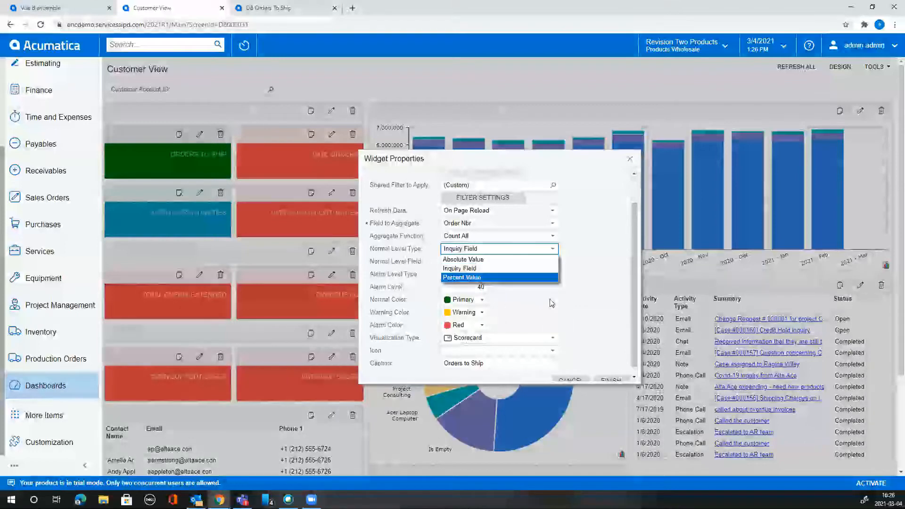
pyautogui.click(476, 259)
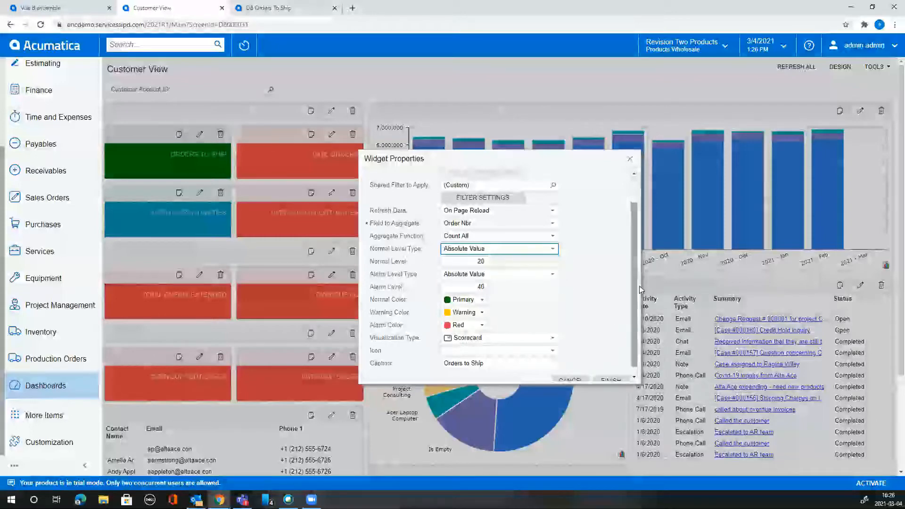
pyautogui.scroll(-1, 633, 315)
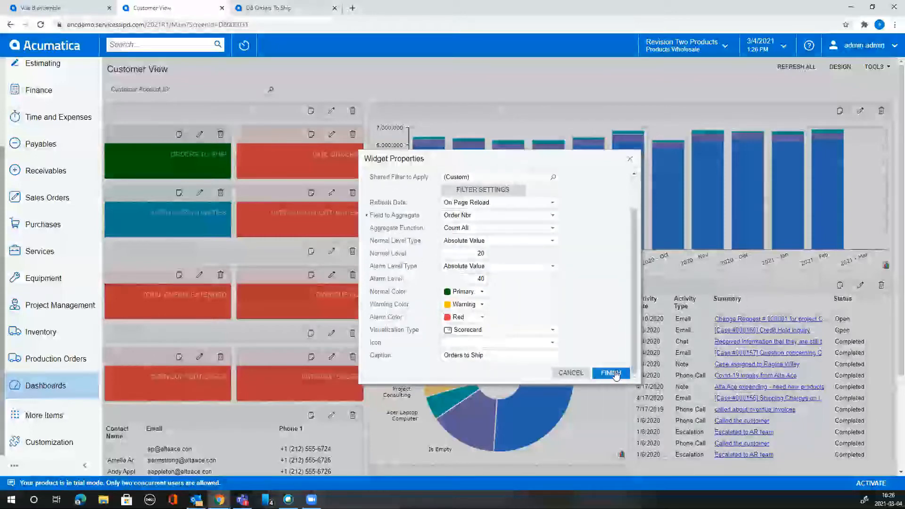
# Cancel the widget edits and exit design mode so tiles show live values.
pyautogui.click(571, 373)
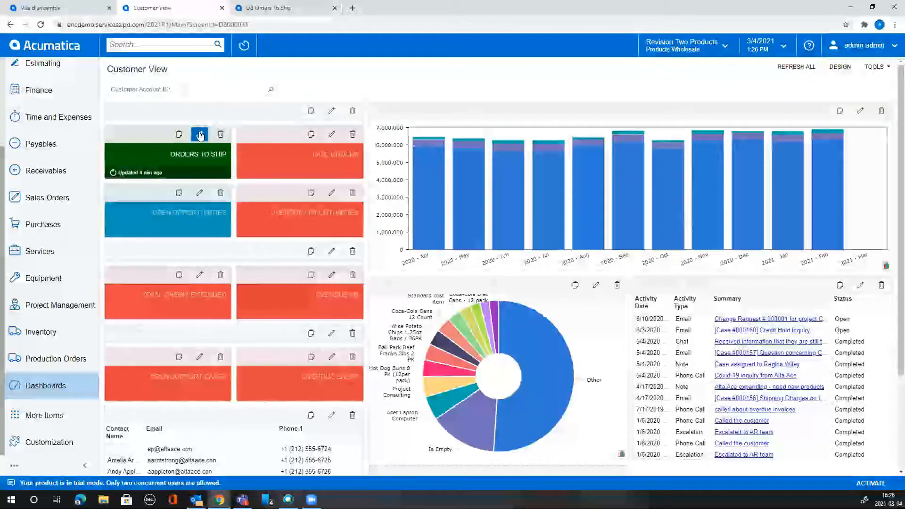
pyautogui.click(848, 70)
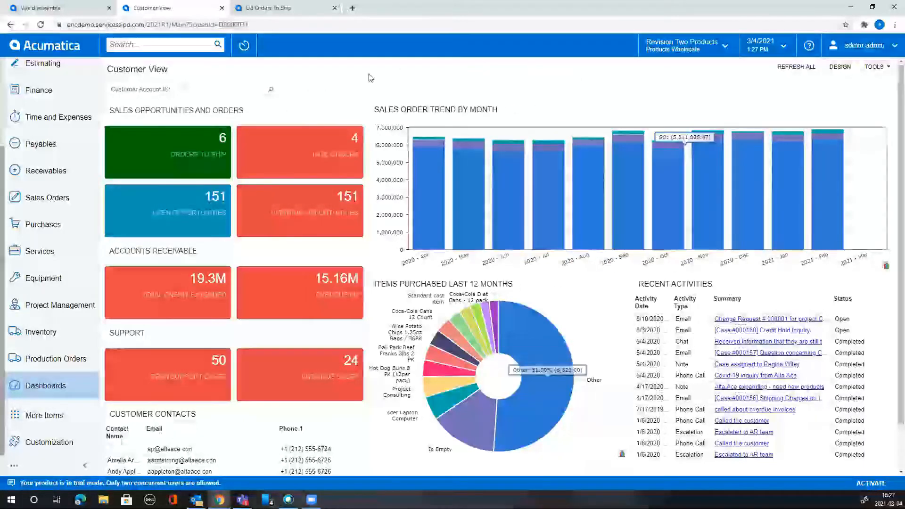
# Drill into the Orders To Ship tile to list the 6 orders awaiting shipment.
pyautogui.click(188, 143)
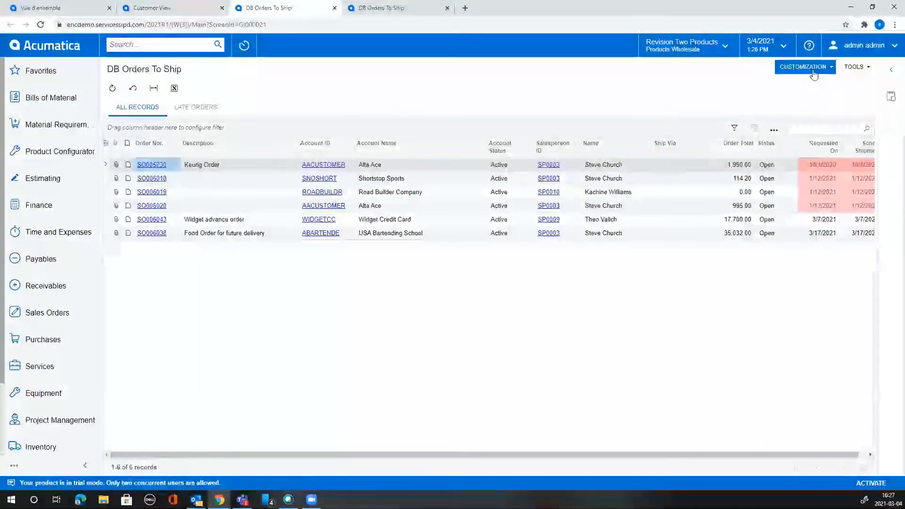
# Choose Edit Generic Inquiry from the CUSTOMIZATION menu of DB Orders To Ship.
pyautogui.click(807, 66)
pyautogui.click(817, 84)
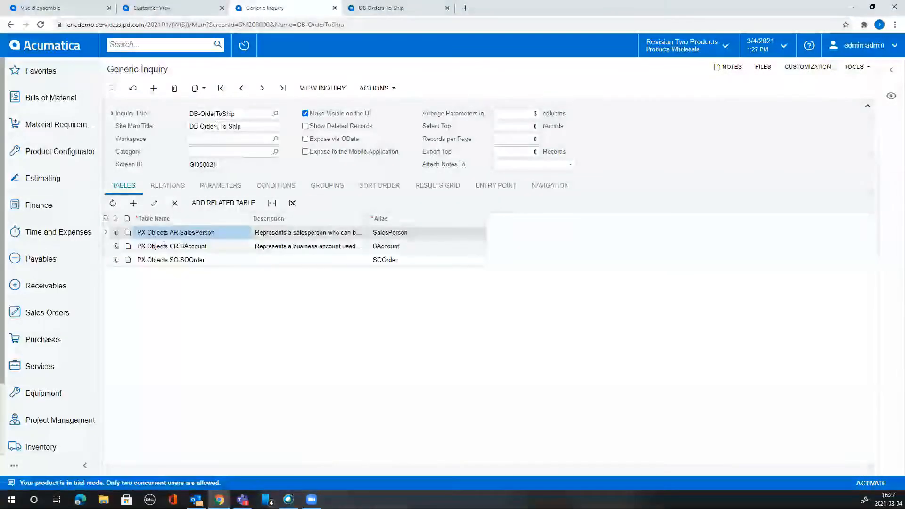
# Select the Screen ID GI000021, then show the inquiry's copy, template and XML export options.
pyautogui.doubleClick(228, 165)
pyautogui.click(226, 164)
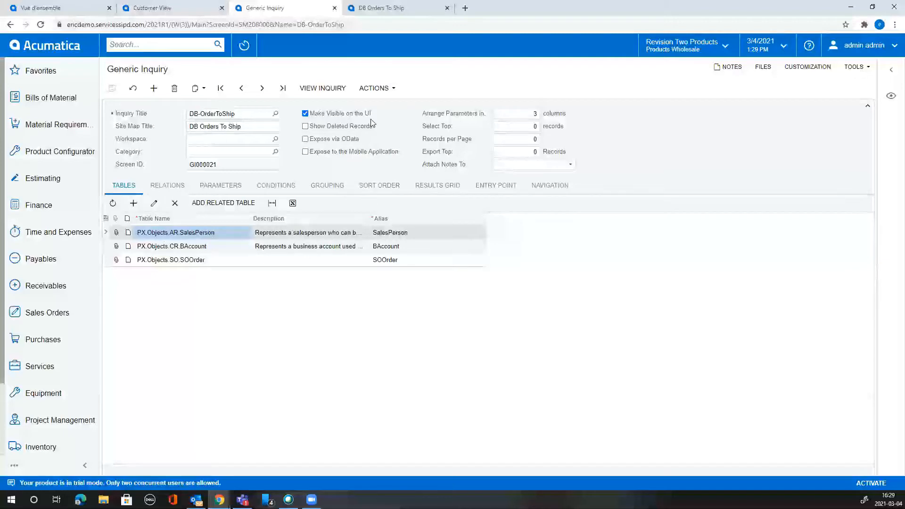
pyautogui.click(206, 89)
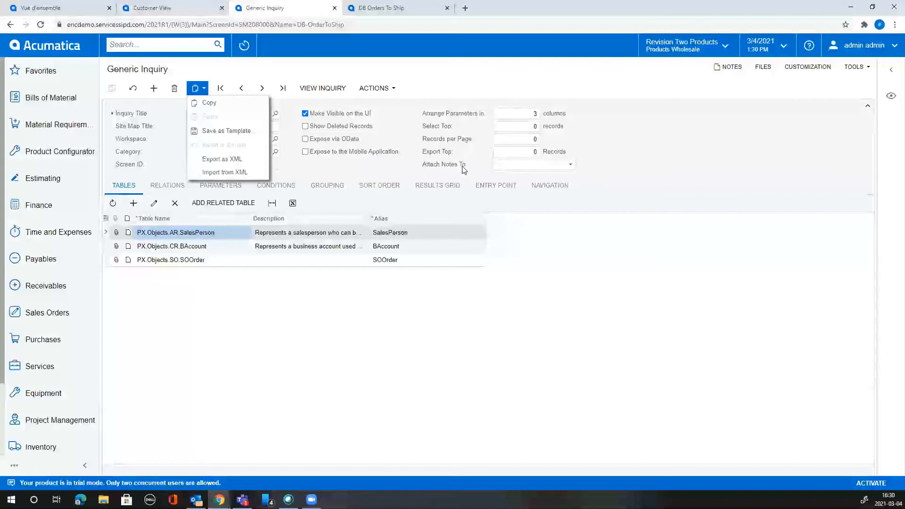
# Dismiss the clipboard menu, return to the Customer View tab and enter design mode.
pyautogui.click(691, 161)
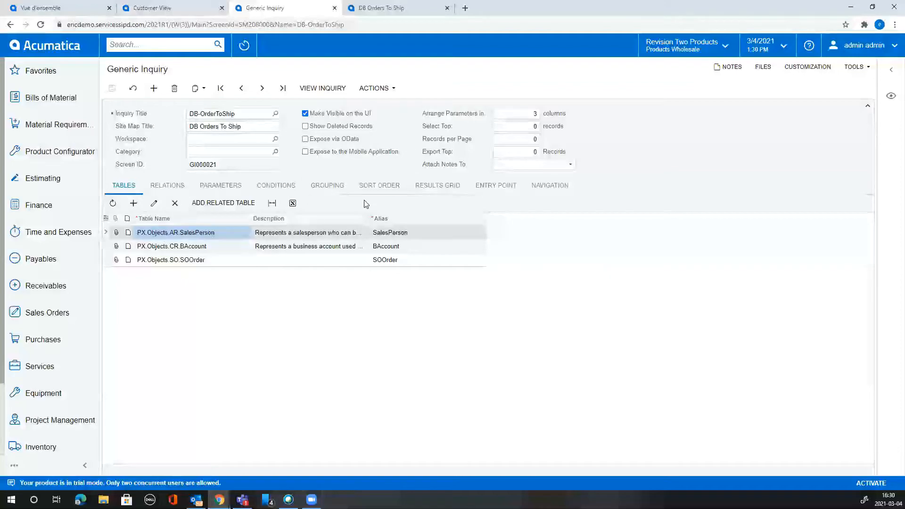
pyautogui.click(151, 7)
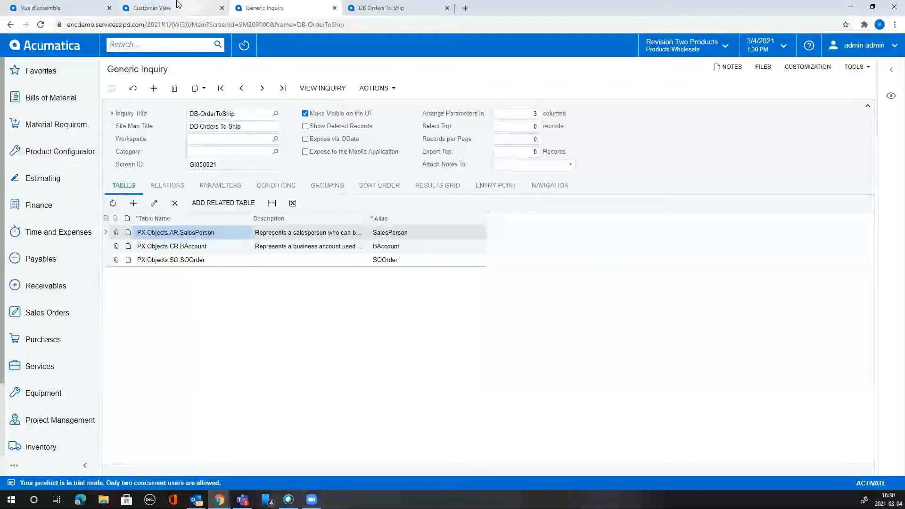
pyautogui.click(841, 67)
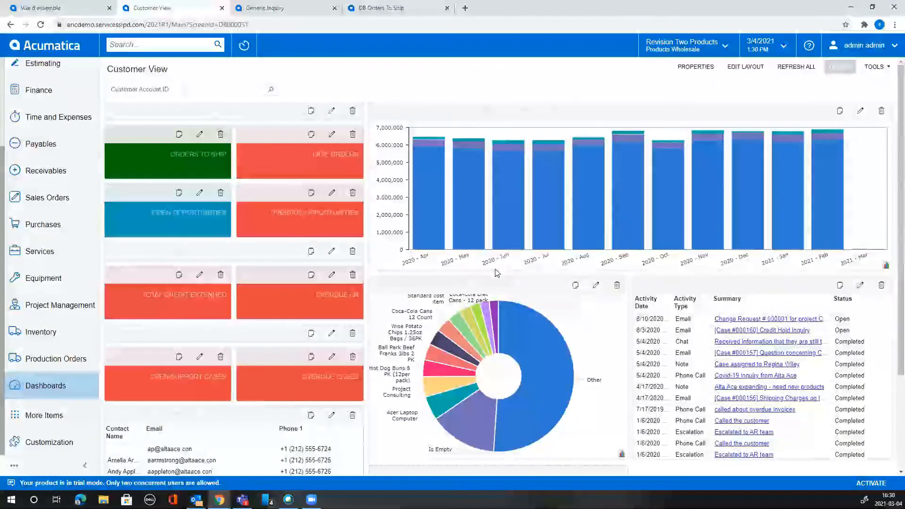
# Scroll down the Customer View dashboard and start adding a new widget to see the widget types.
pyautogui.scroll(-3, 500, 245)
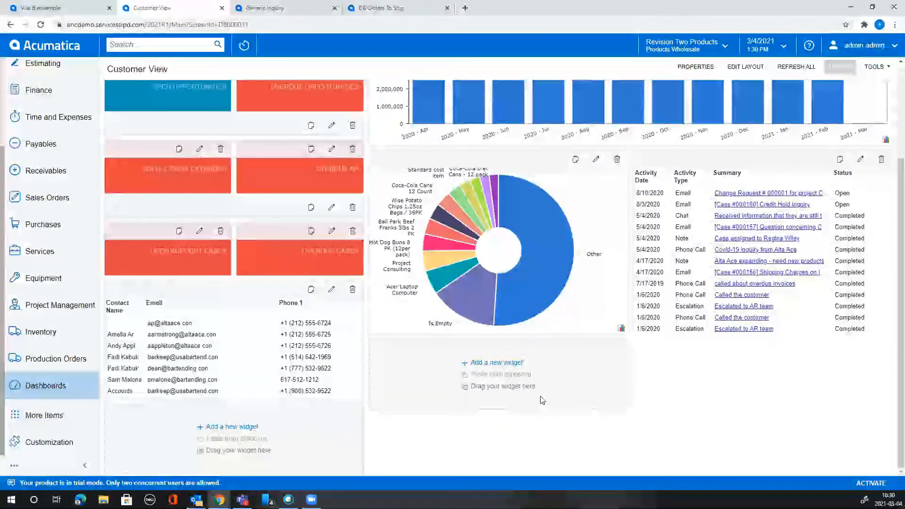
pyautogui.click(513, 366)
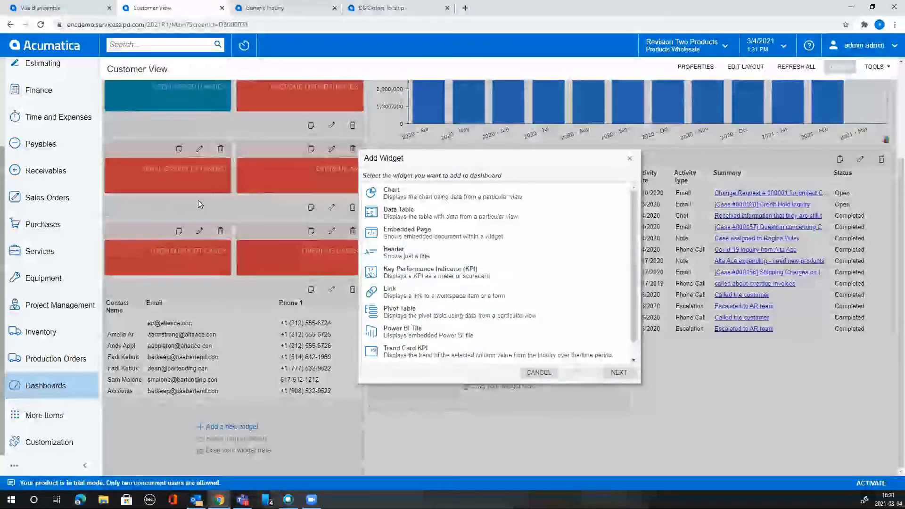
# Look at the Embedded Page, KPI and Wiki Page widget types, cancel, then leave design mode.
pyautogui.click(453, 233)
pyautogui.click(469, 273)
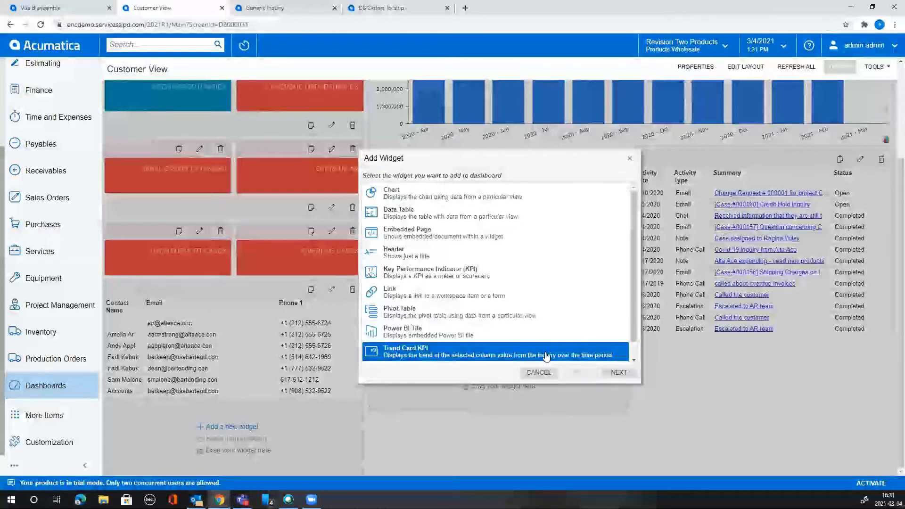
pyautogui.scroll(-1, 635, 333)
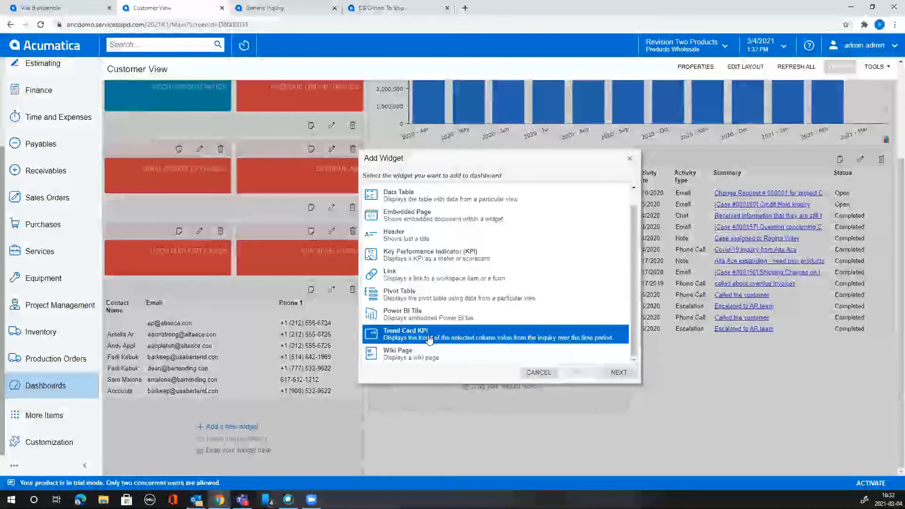
pyautogui.click(413, 356)
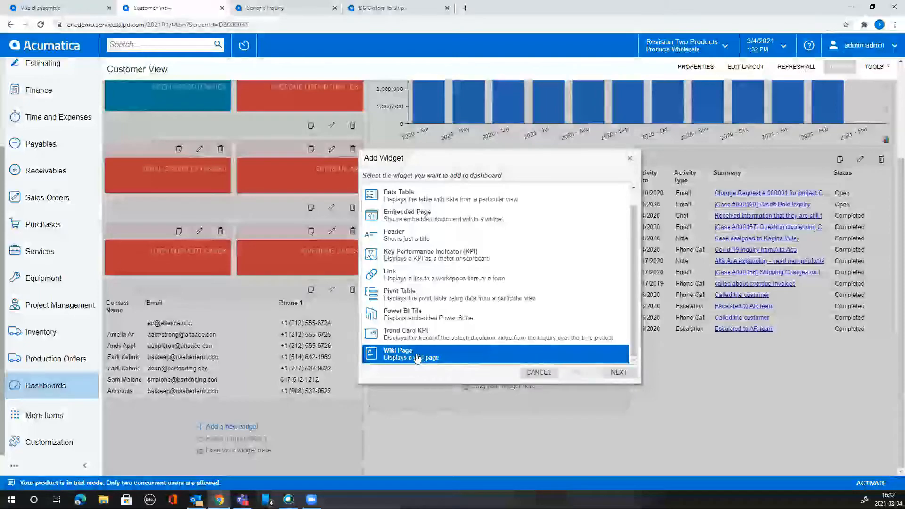
pyautogui.click(539, 373)
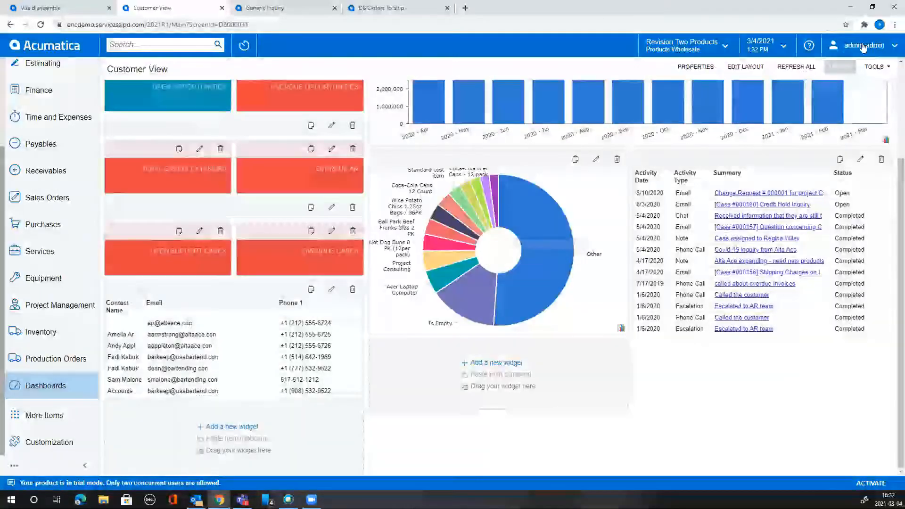
pyautogui.click(840, 67)
# Open the Distribution Flow dashboard and follow its Supplier 1 link to the vendor record.
pyautogui.click(45, 386)
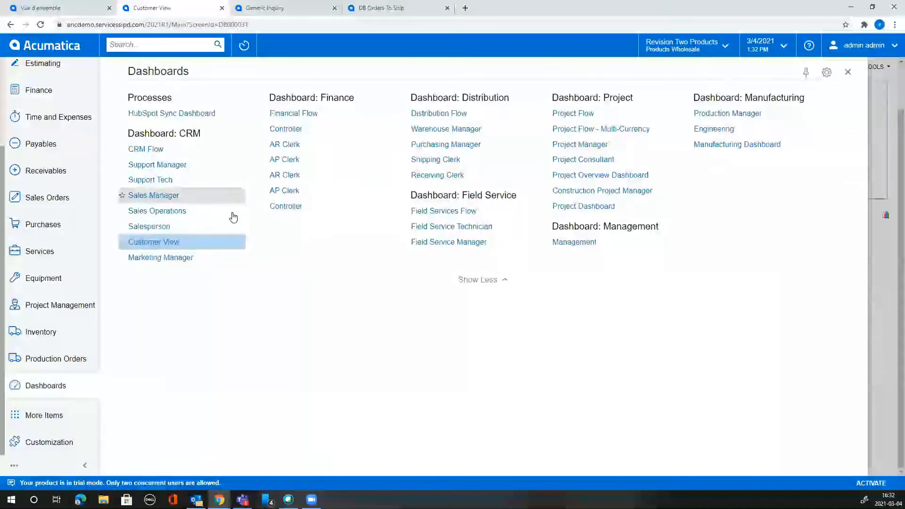
pyautogui.click(470, 114)
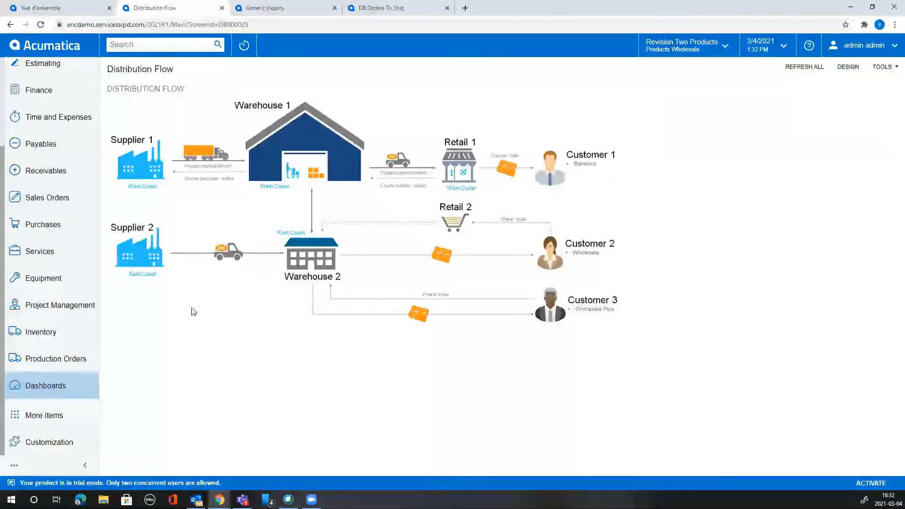
pyautogui.click(139, 166)
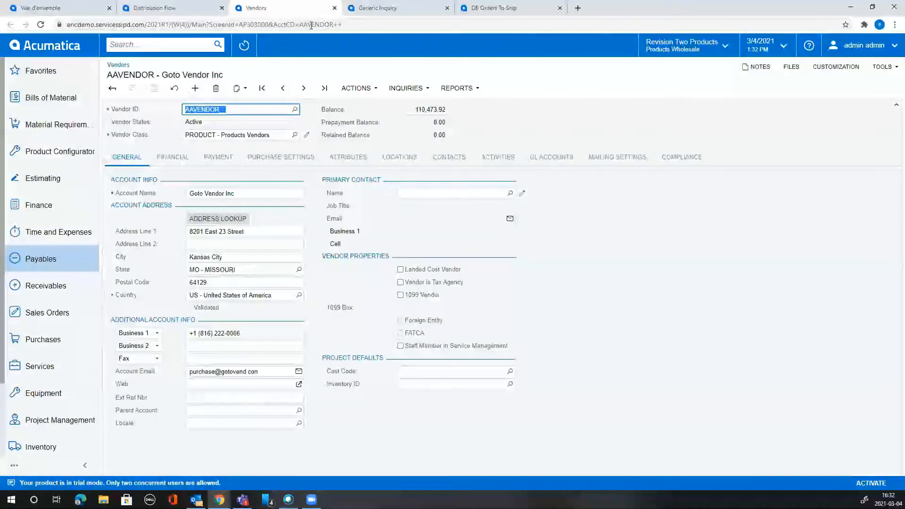
# Close the Vendors tab and show the Dashboards list again over Distribution Flow.
pyautogui.click(335, 8)
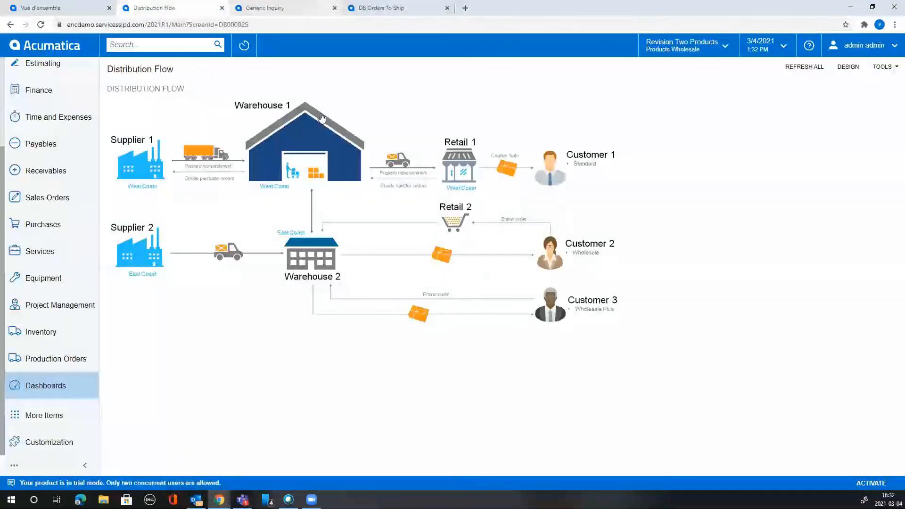
pyautogui.click(45, 386)
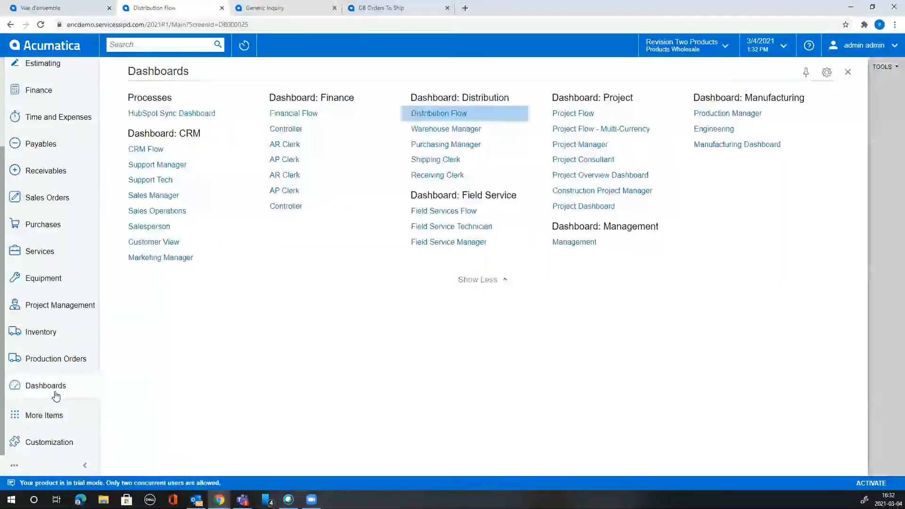
# Go to the Controller dashboard, then switch to the Purchasing Manager dashboard.
pyautogui.click(299, 209)
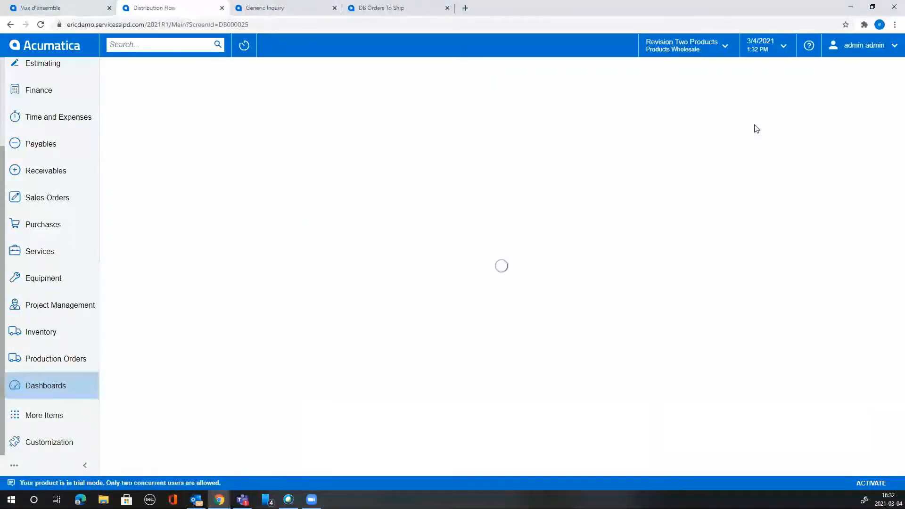
pyautogui.click(75, 384)
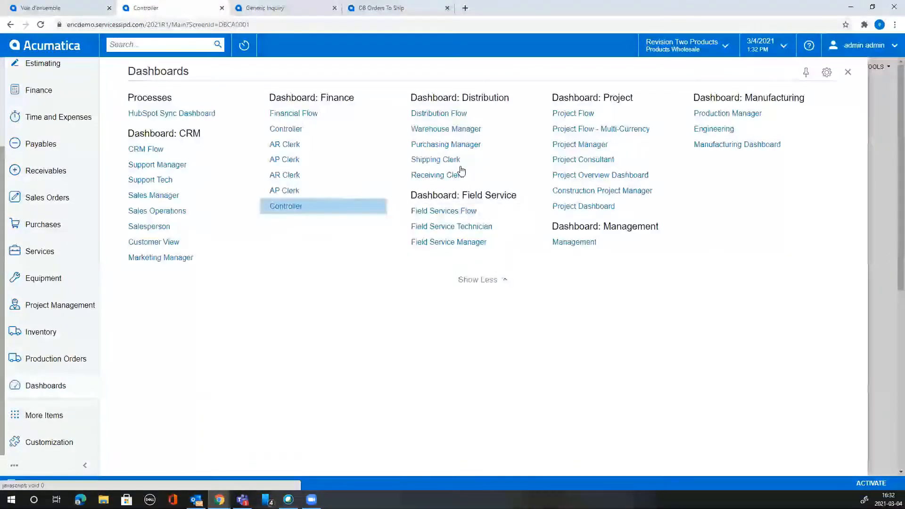
pyautogui.click(454, 146)
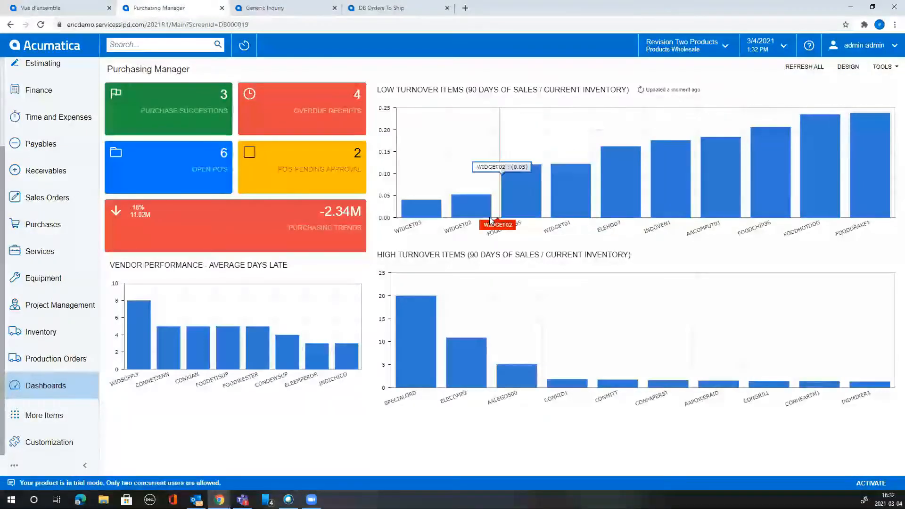
pyautogui.moveTo(330, 251)
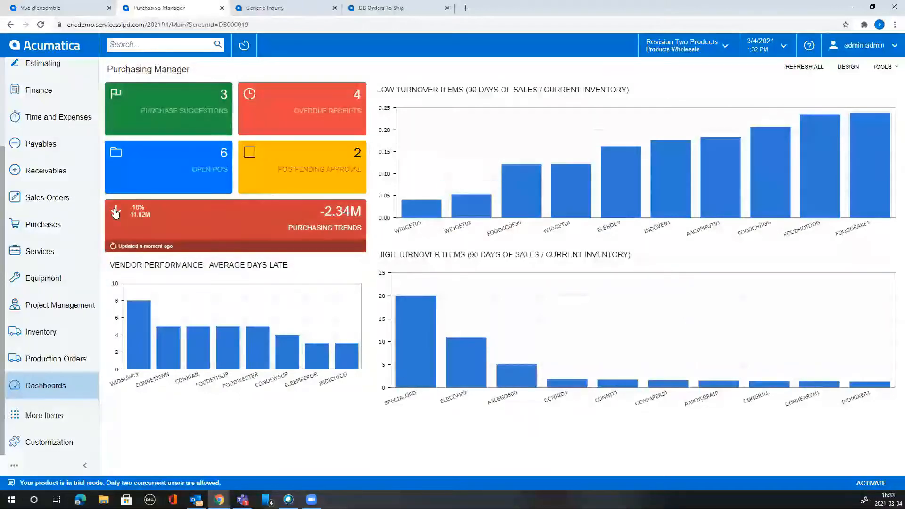
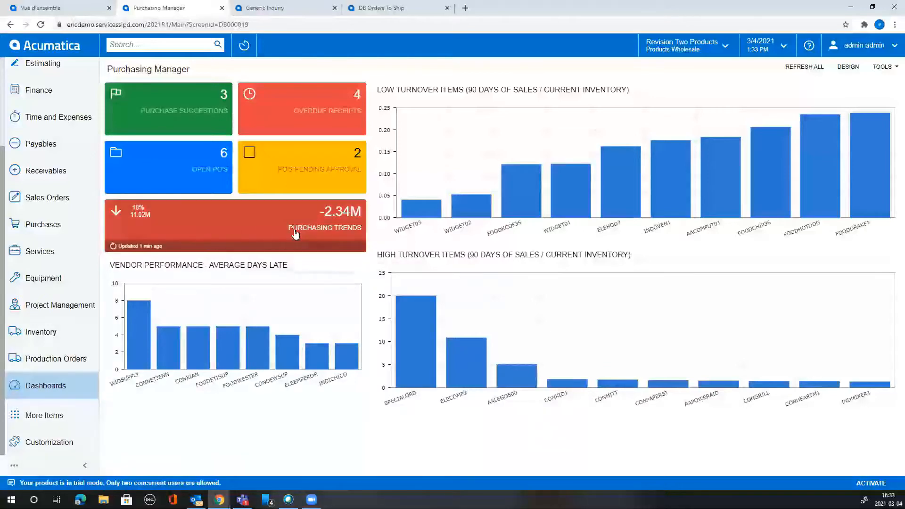
# In design mode, review the Purchasing Trends widget's period options, keeping Last Year.
pyautogui.click(849, 67)
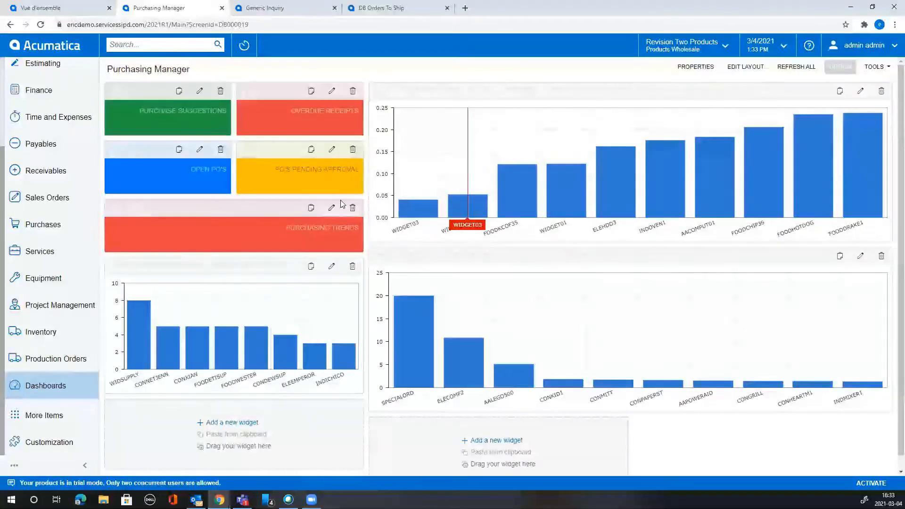
pyautogui.click(332, 208)
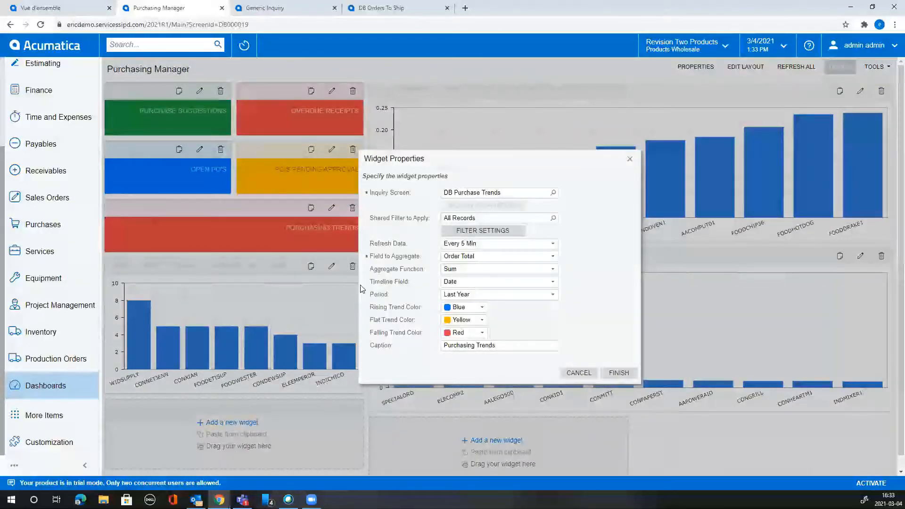
pyautogui.click(495, 296)
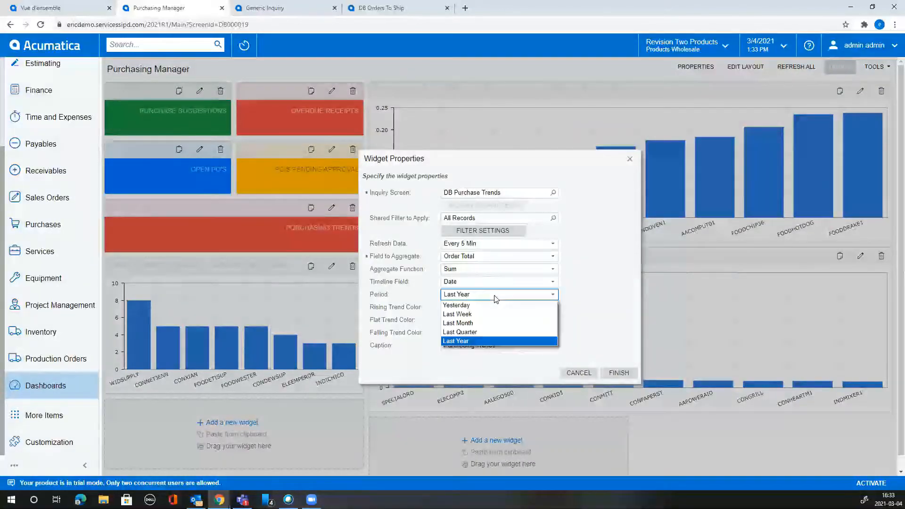
pyautogui.click(599, 297)
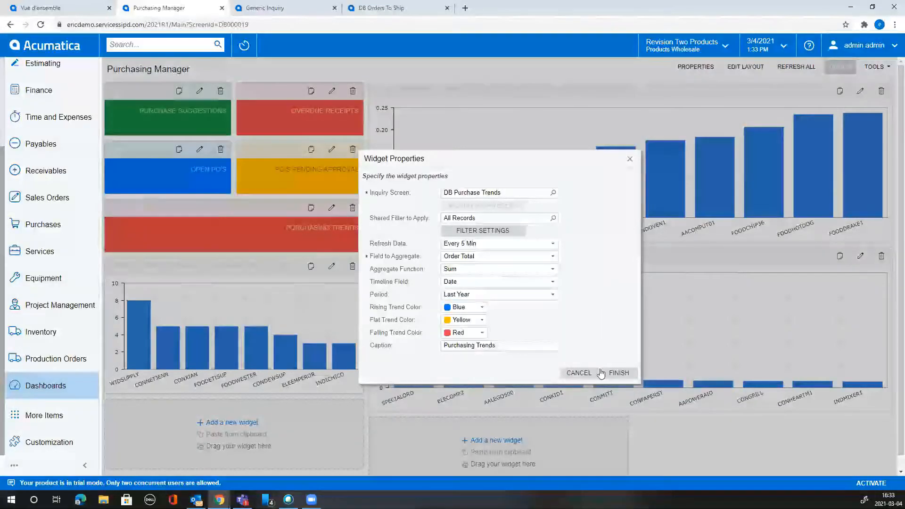
# Discard the widget settings, leave design mode, and show the Dashboards list.
pyautogui.click(577, 374)
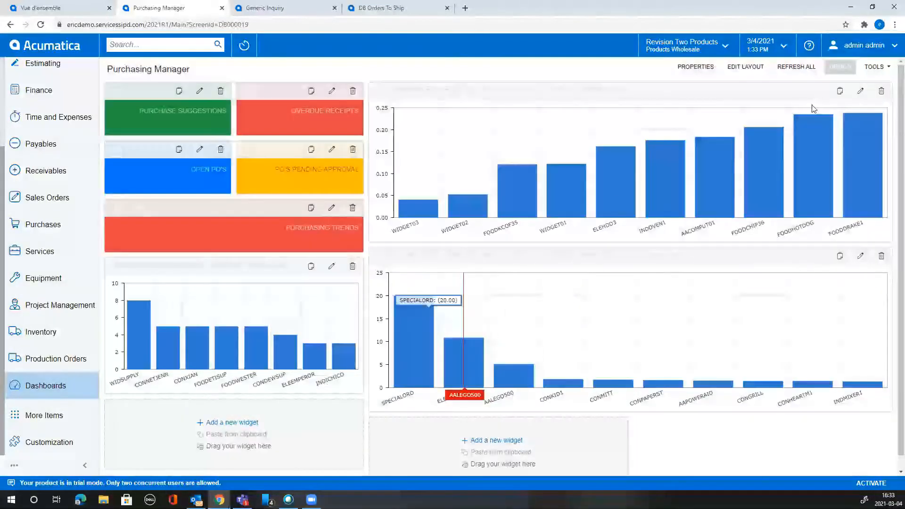
pyautogui.click(844, 68)
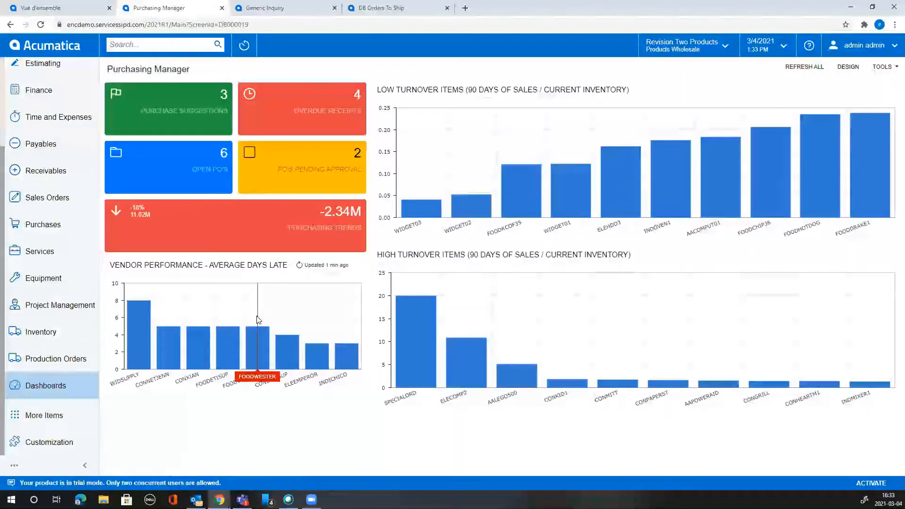
pyautogui.click(58, 387)
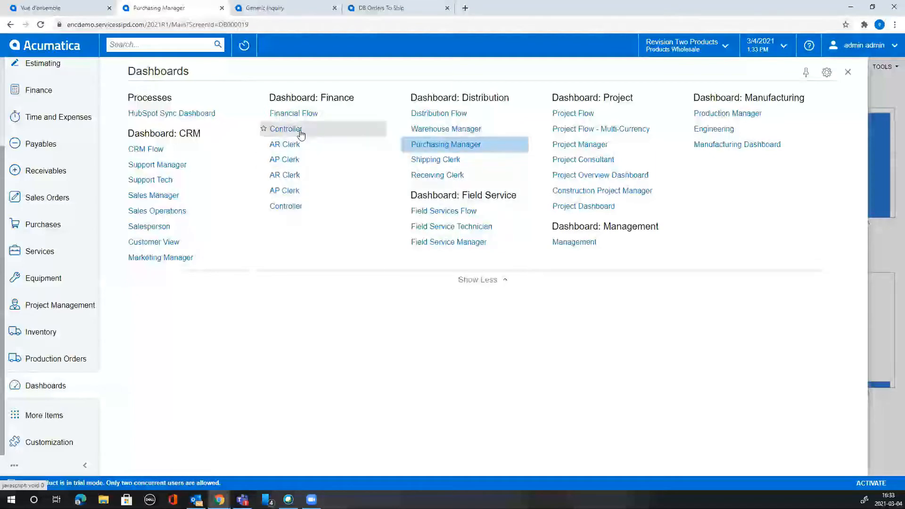
# Open the Controller dashboard and scroll down to the Income vs Expenses by Quarter chart.
pyautogui.click(294, 207)
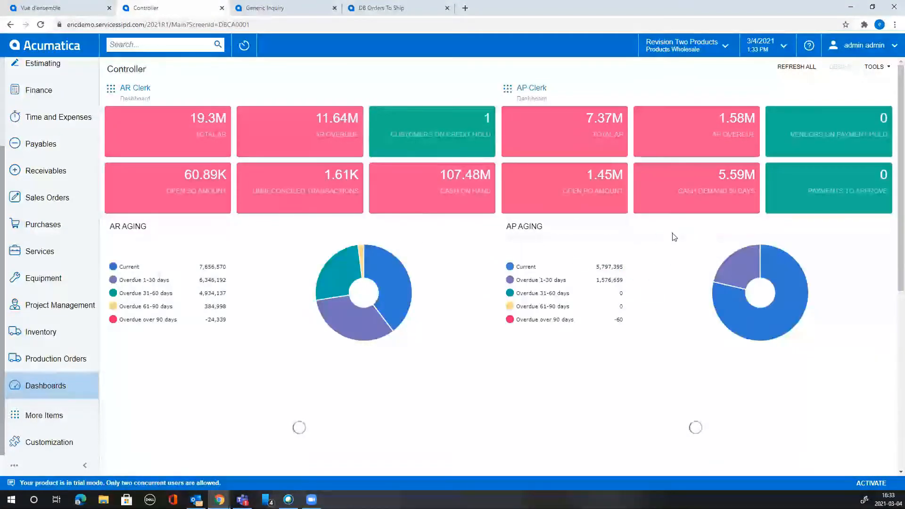
pyautogui.moveTo(750, 176)
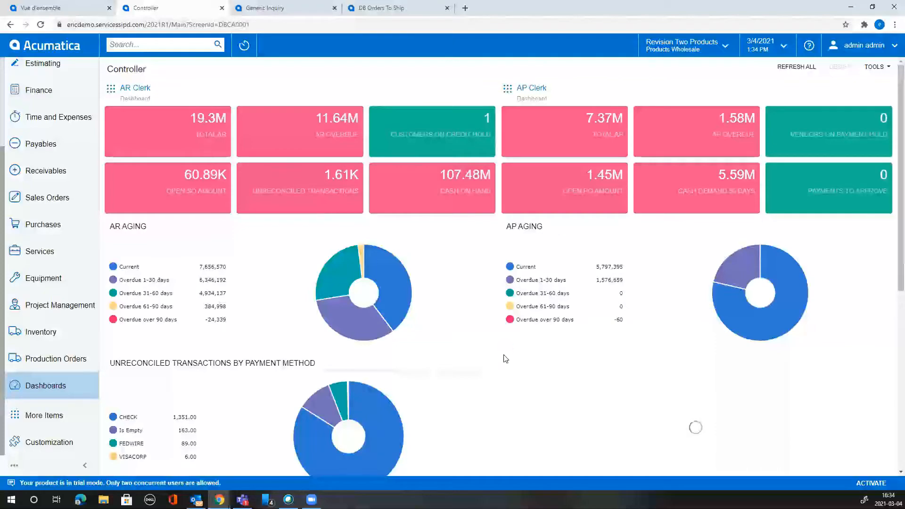
pyautogui.scroll(-5, 486, 363)
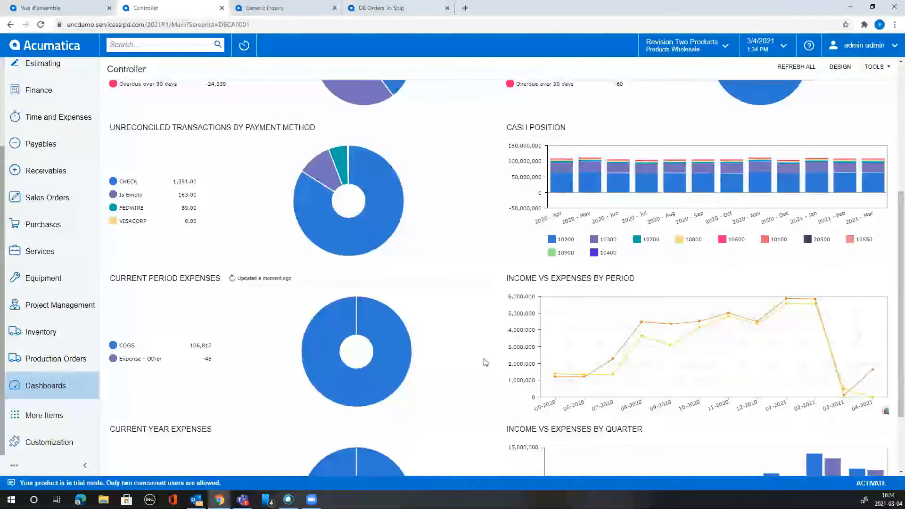
pyautogui.scroll(-2, 486, 363)
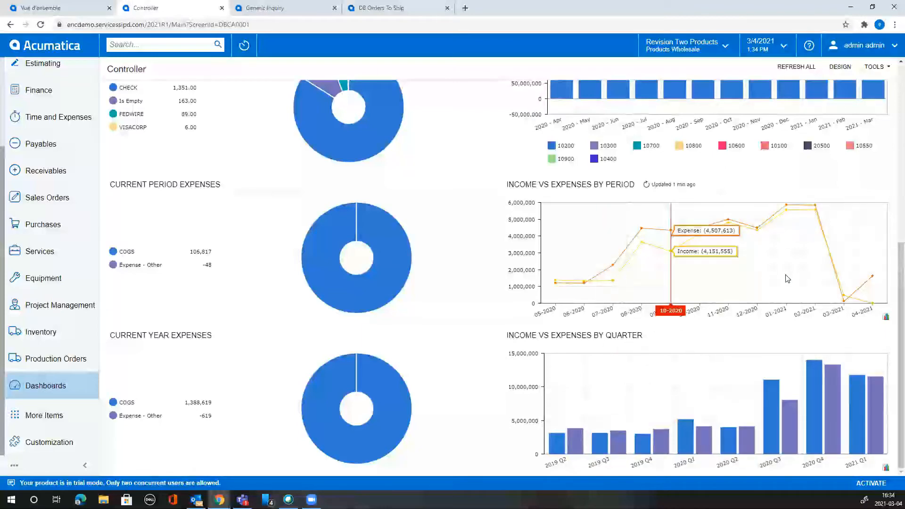
# In design mode, view the Income vs Expenses widget's filter conditions without changing them.
pyautogui.click(842, 70)
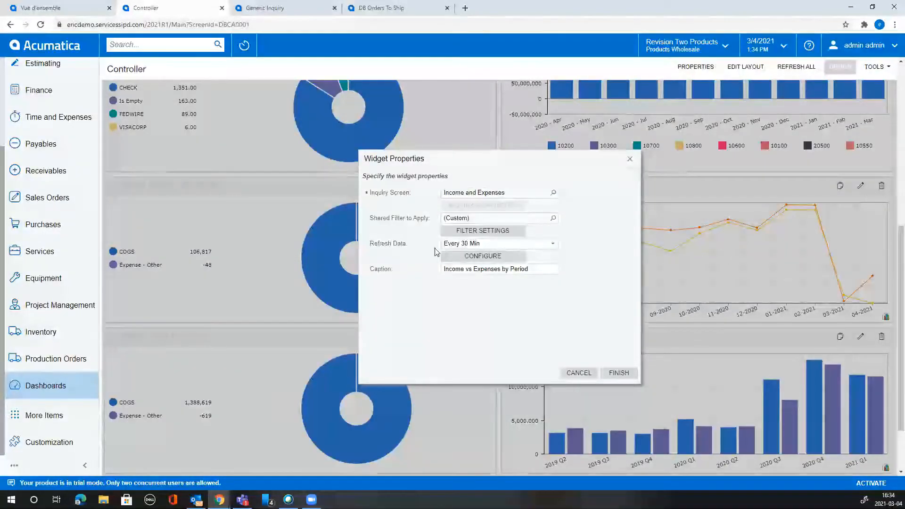
pyautogui.click(477, 231)
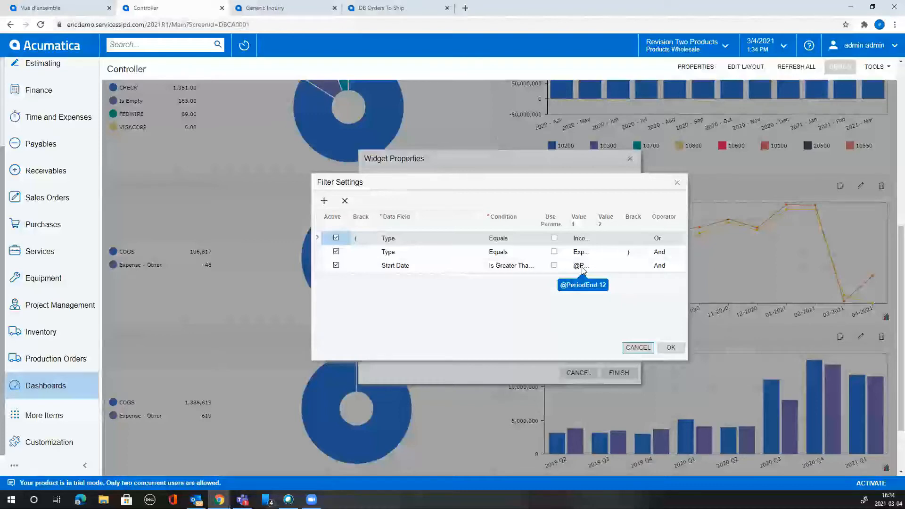
pyautogui.click(638, 348)
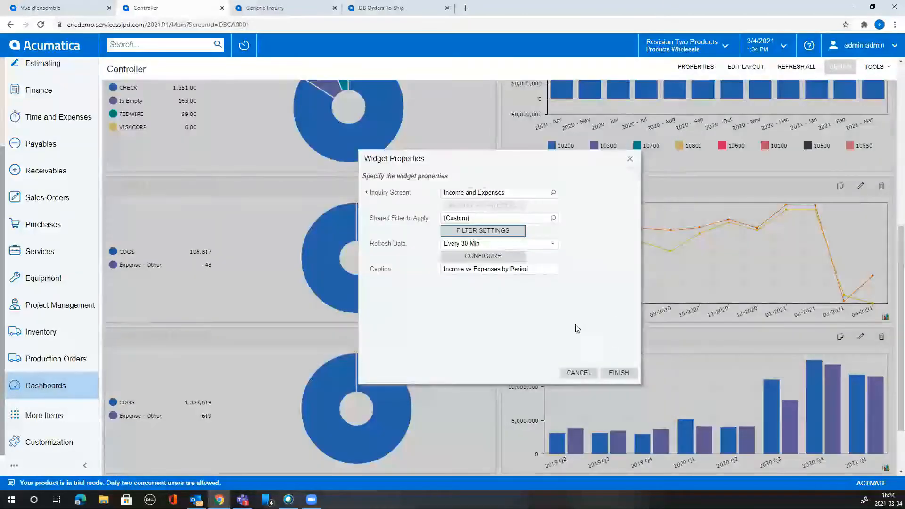
# Check the chart settings keeping Type as series legend, cancel, and drill into Income and Expenses.
pyautogui.click(493, 257)
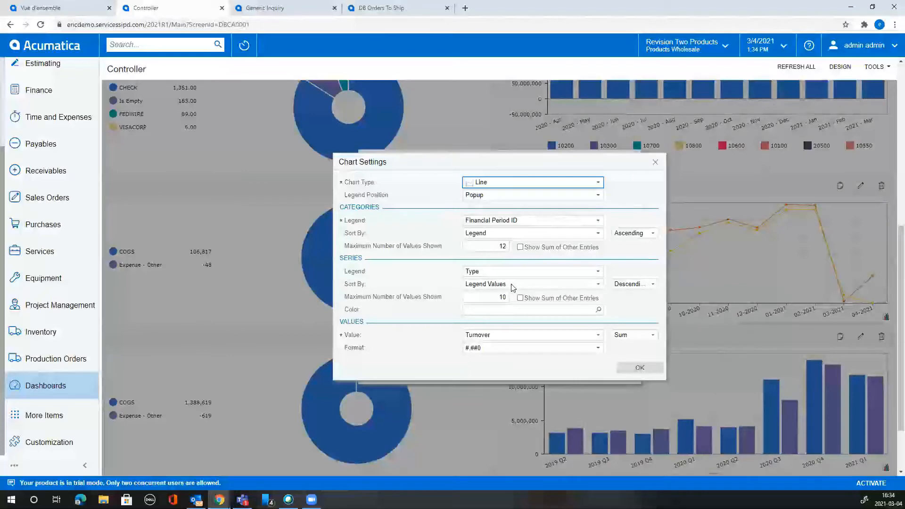
pyautogui.click(478, 273)
pyautogui.click(478, 274)
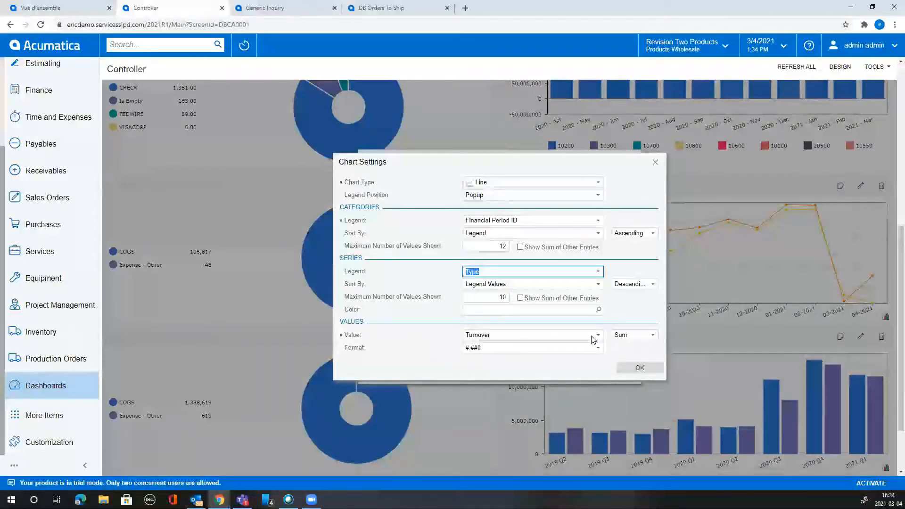
pyautogui.click(641, 369)
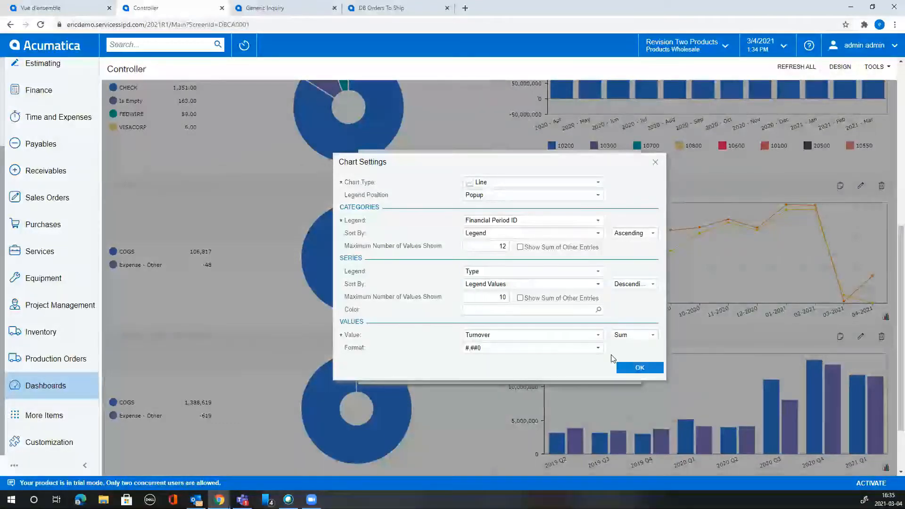
pyautogui.click(579, 373)
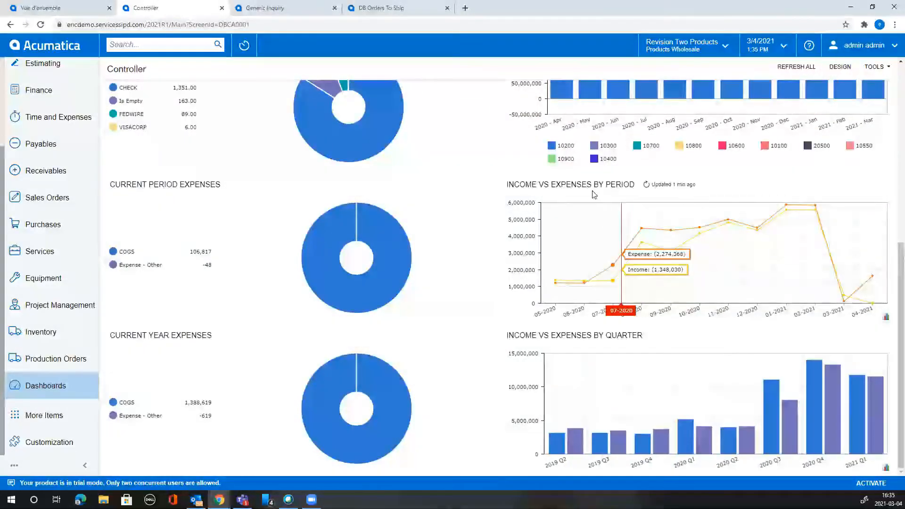
pyautogui.click(637, 188)
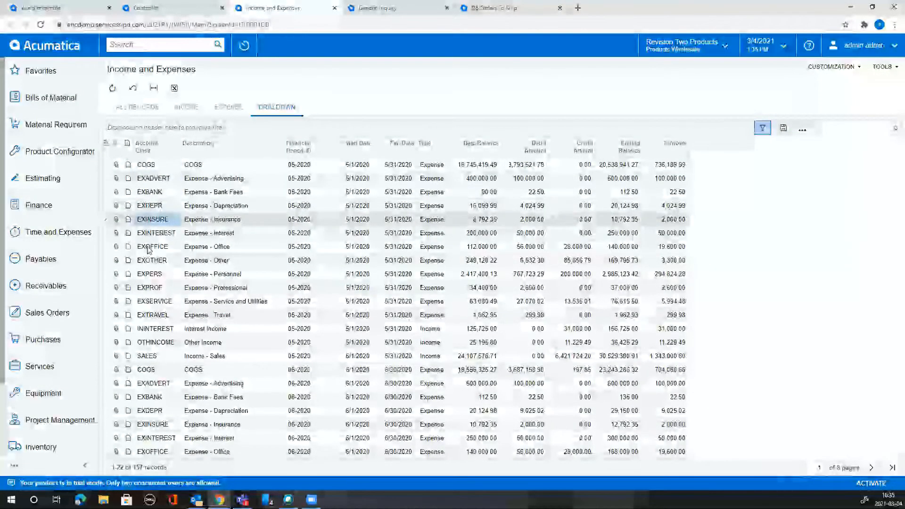
# Look over the grid's column configuration and close it without changes.
pyautogui.click(106, 143)
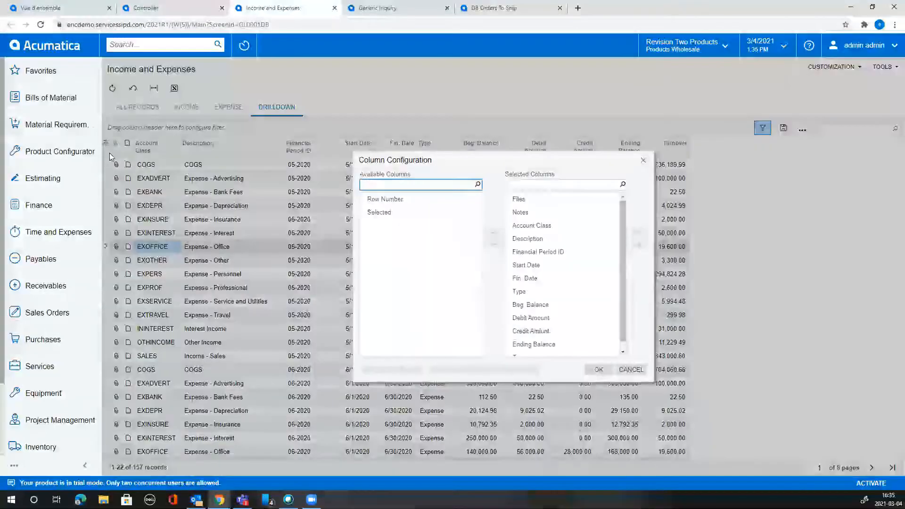
pyautogui.click(610, 305)
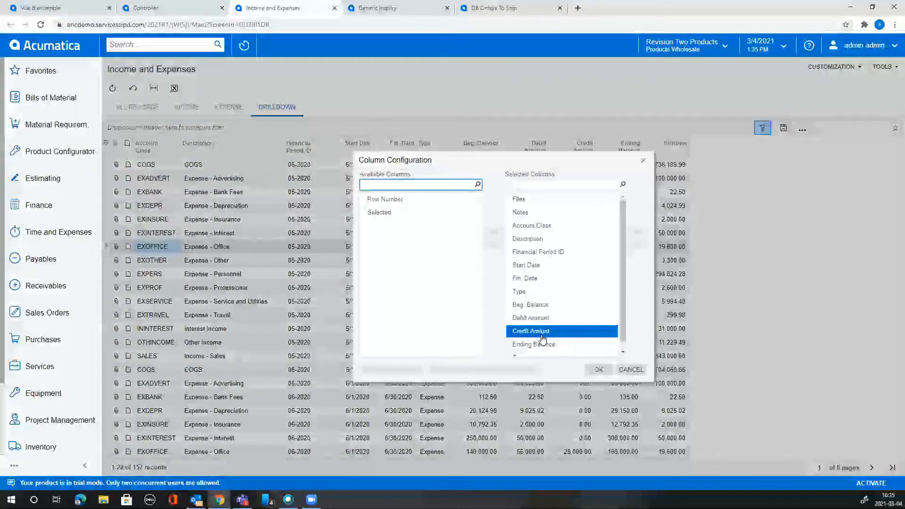
pyautogui.click(631, 371)
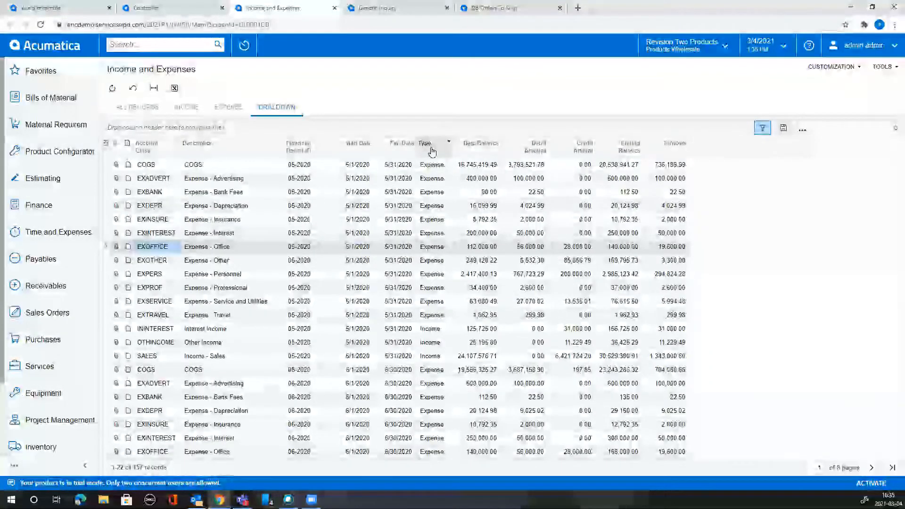
# Inspect Turnover values like EXPERS 294,824.28, then open Customization > Edit Generic Inquiry.
pyautogui.click(431, 342)
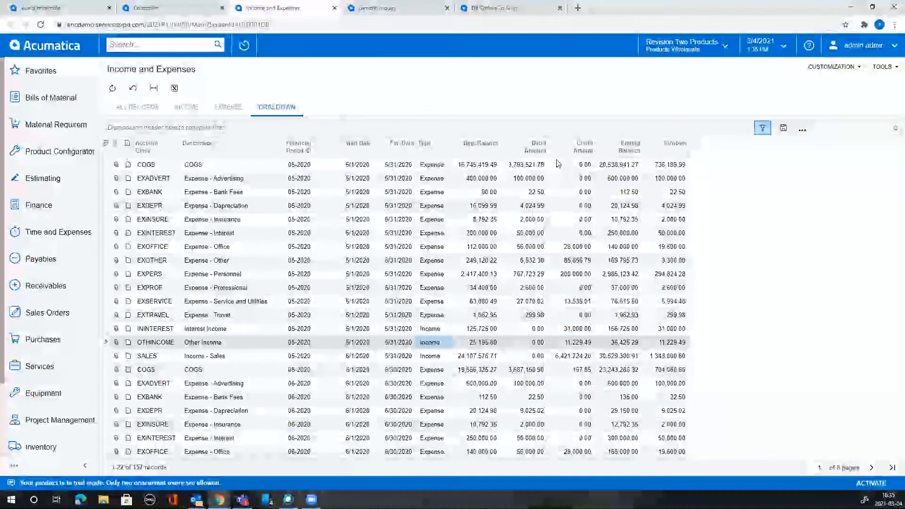
pyautogui.click(669, 165)
pyautogui.click(671, 205)
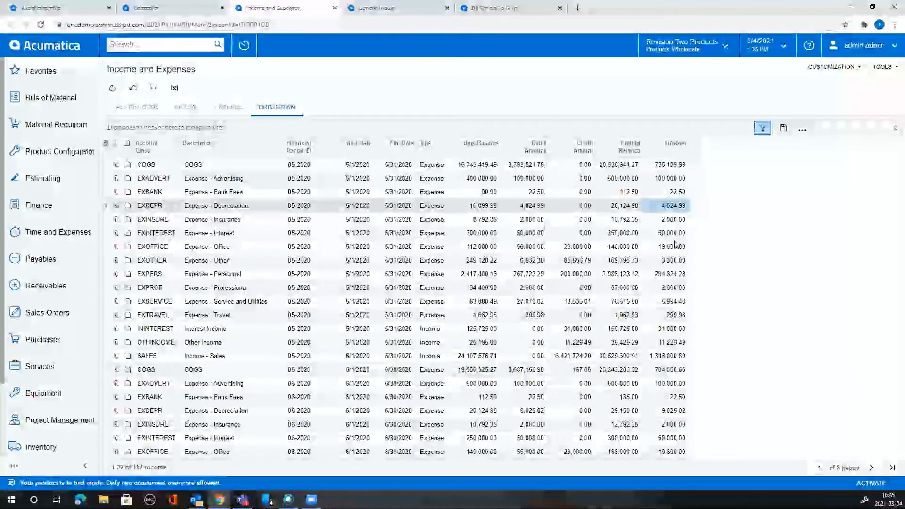
pyautogui.click(673, 247)
pyautogui.click(674, 274)
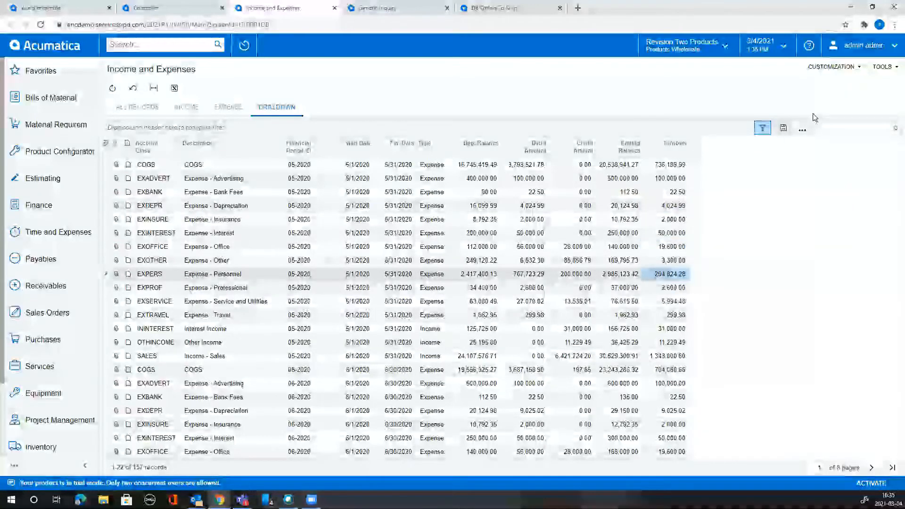
pyautogui.click(841, 69)
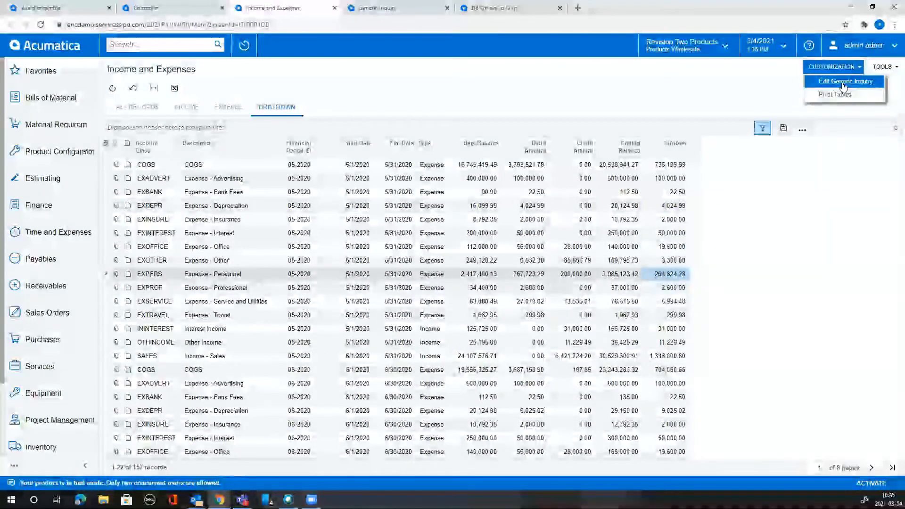
pyautogui.click(844, 84)
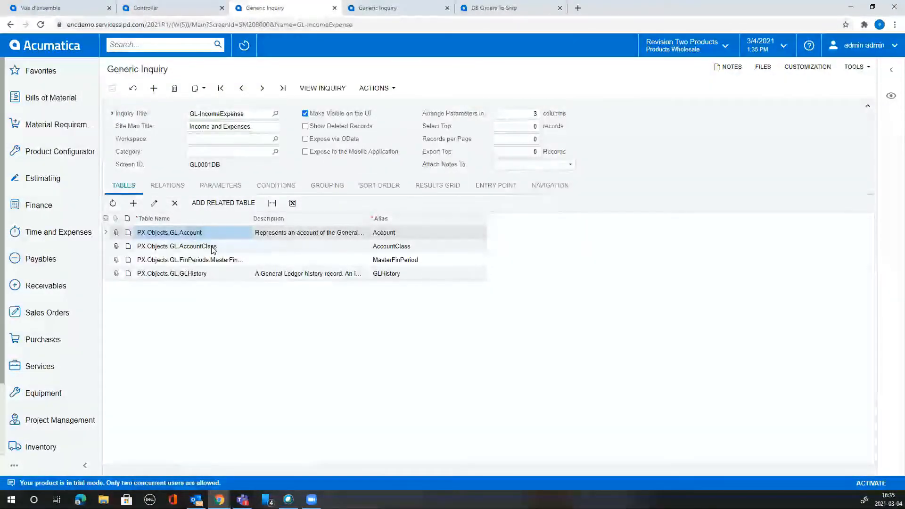
pyautogui.click(209, 277)
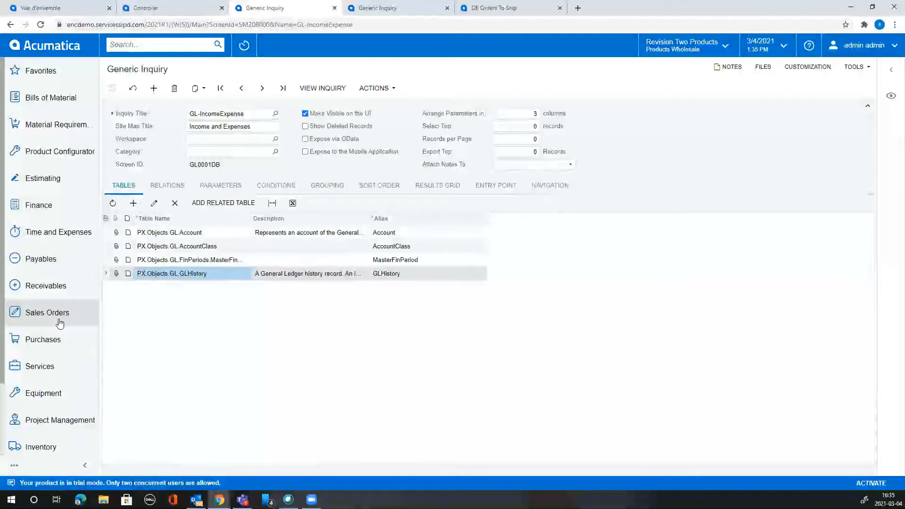
# Go to the Sales Orders list and open the Elevation Computers order.
pyautogui.click(89, 327)
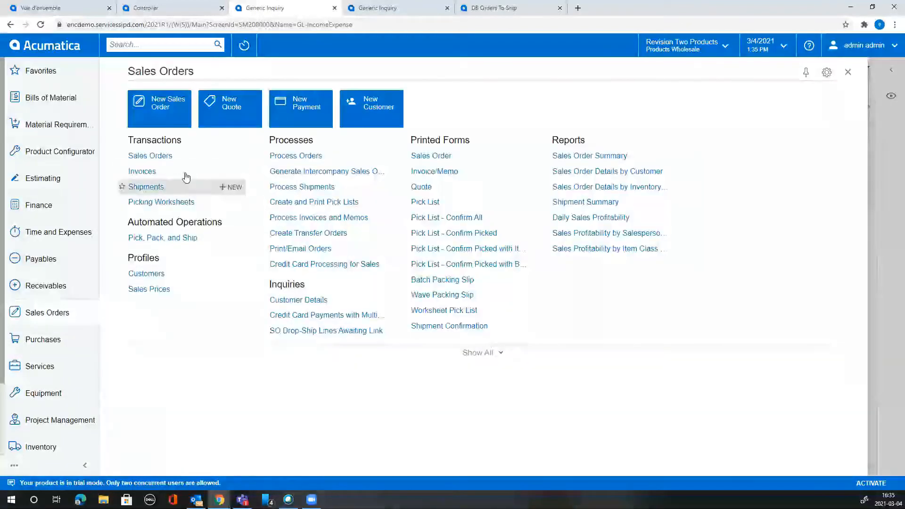
pyautogui.click(168, 156)
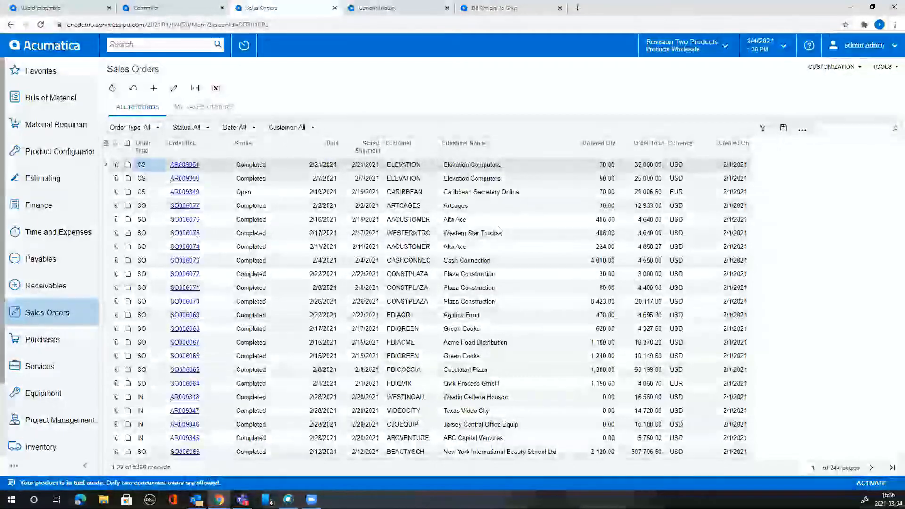
pyautogui.click(180, 165)
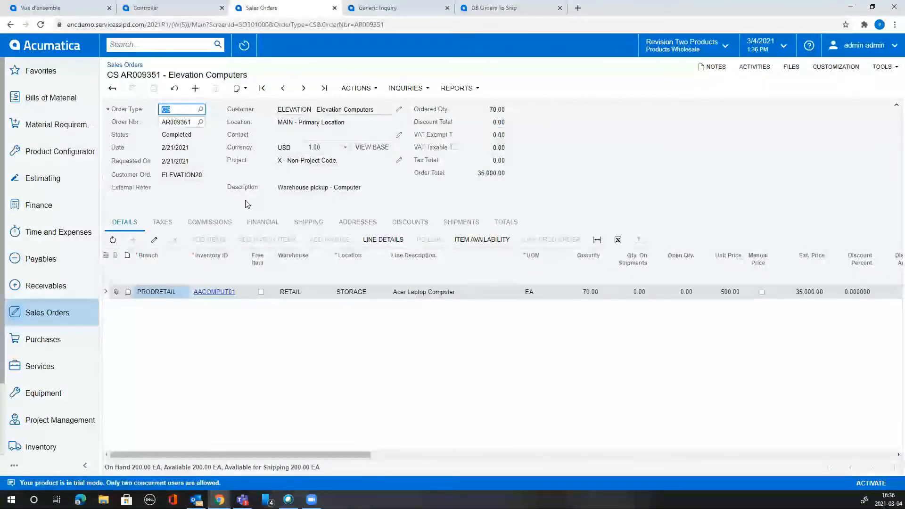
pyautogui.click(836, 66)
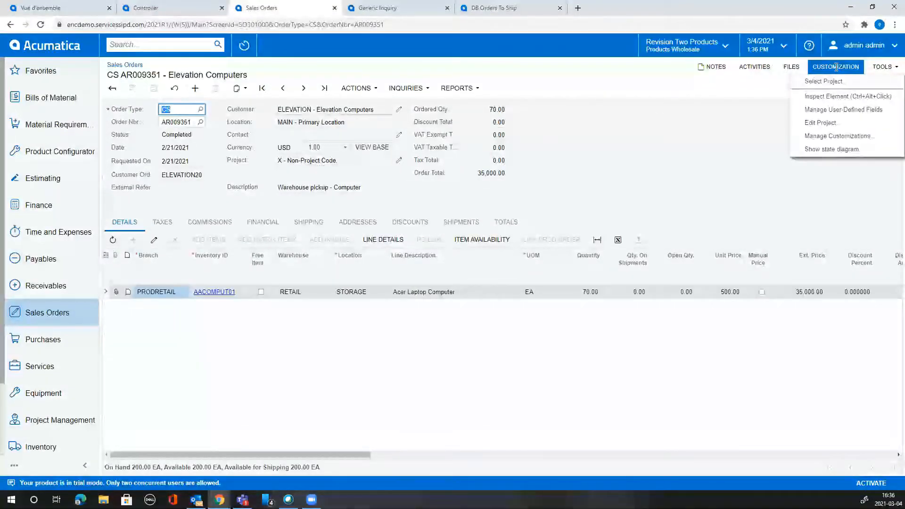
pyautogui.click(840, 97)
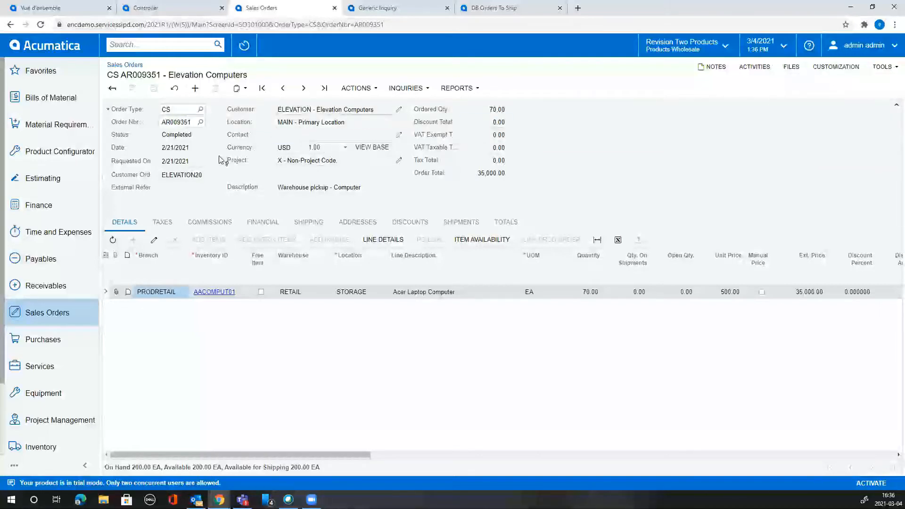
pyautogui.click(178, 136)
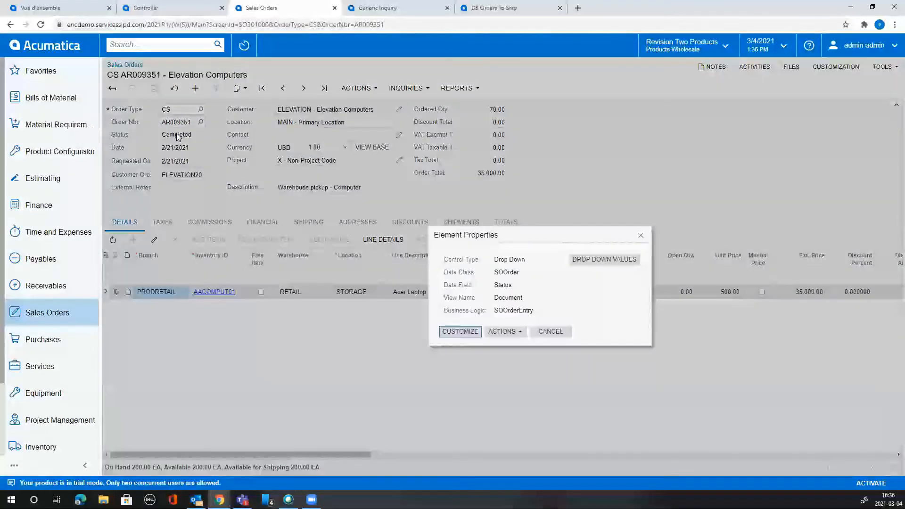
pyautogui.doubleClick(521, 273)
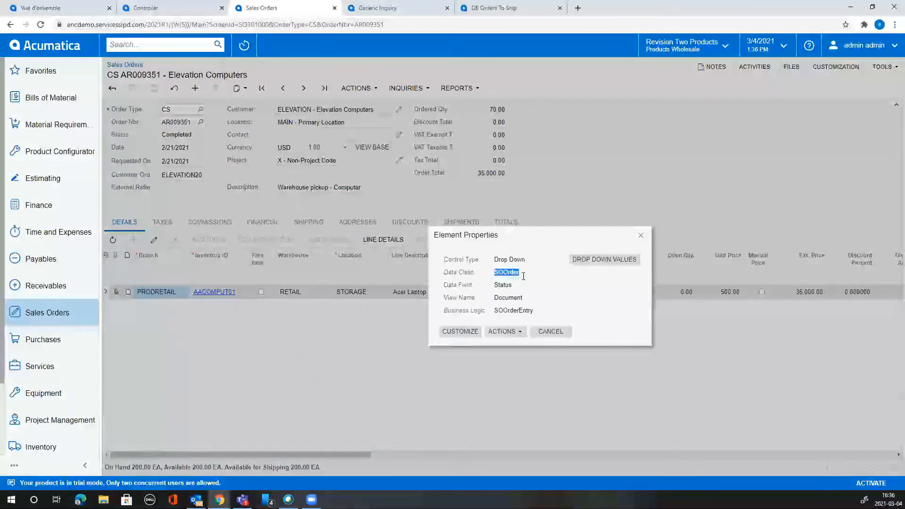
pyautogui.doubleClick(518, 286)
pyautogui.click(641, 235)
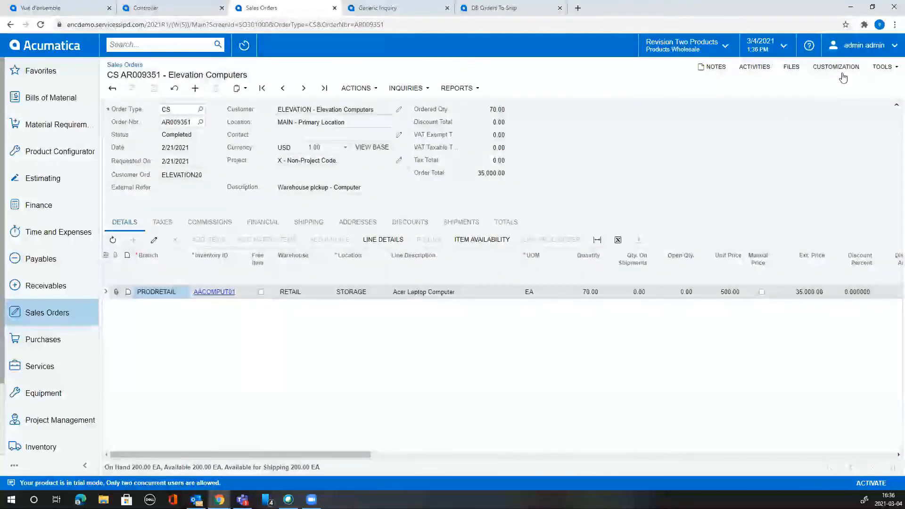
pyautogui.click(836, 66)
pyautogui.click(844, 95)
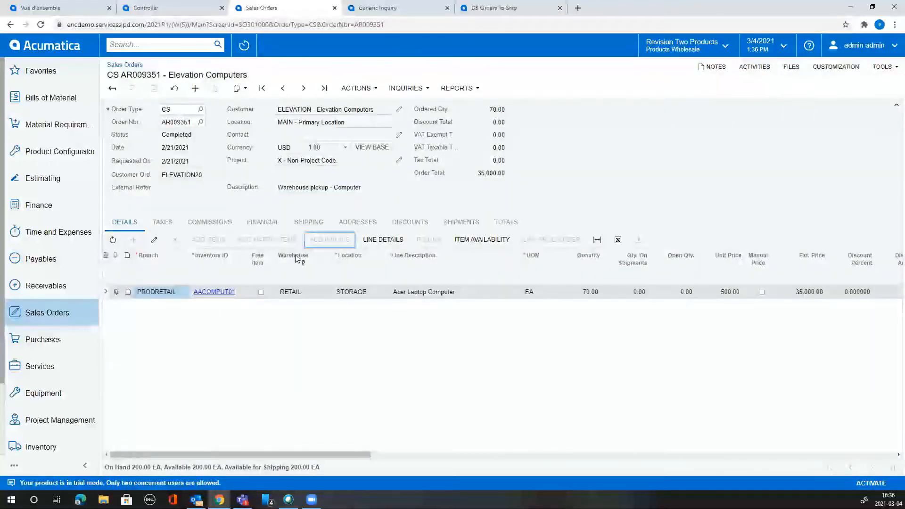
pyautogui.click(216, 266)
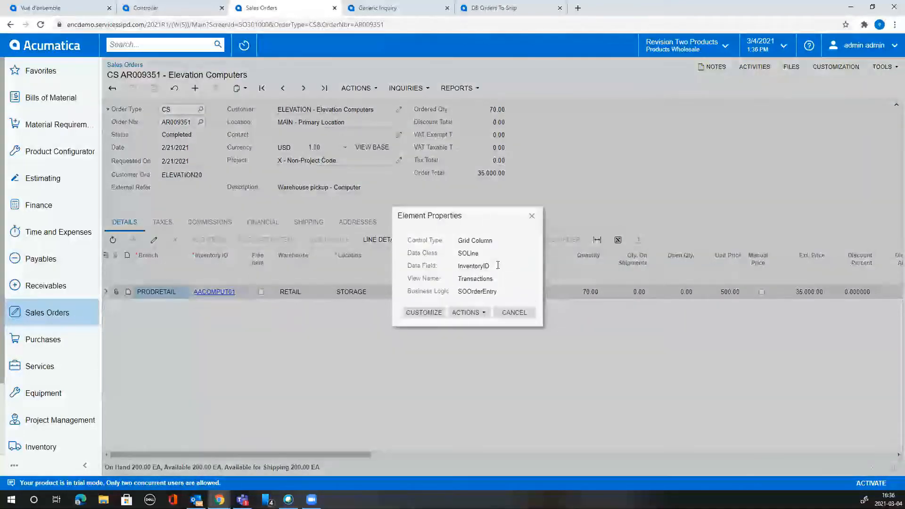
pyautogui.doubleClick(498, 265)
pyautogui.doubleClick(487, 253)
pyautogui.doubleClick(501, 264)
pyautogui.click(532, 217)
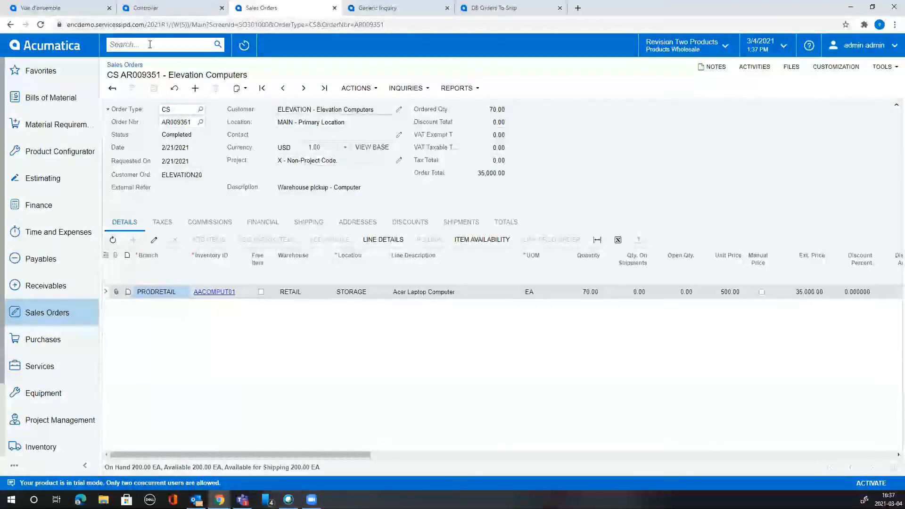
# Find the Generic Inquiry screen through the top search box and open it.
pyautogui.write('genri')
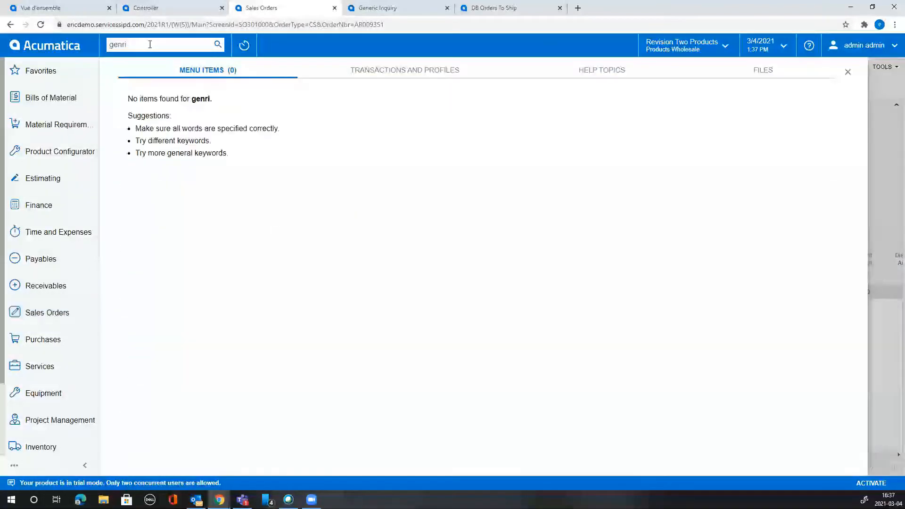
pyautogui.press('BackSpace')
pyautogui.write('eriv')
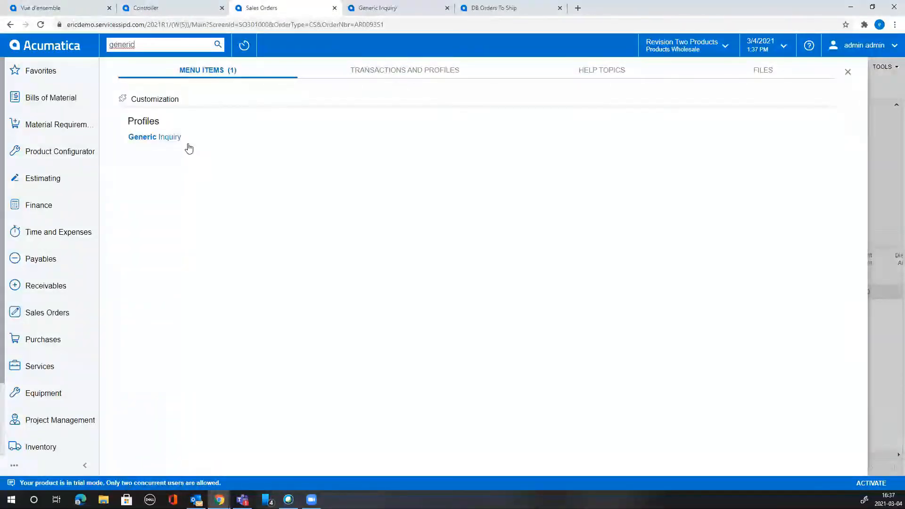
pyautogui.click(187, 141)
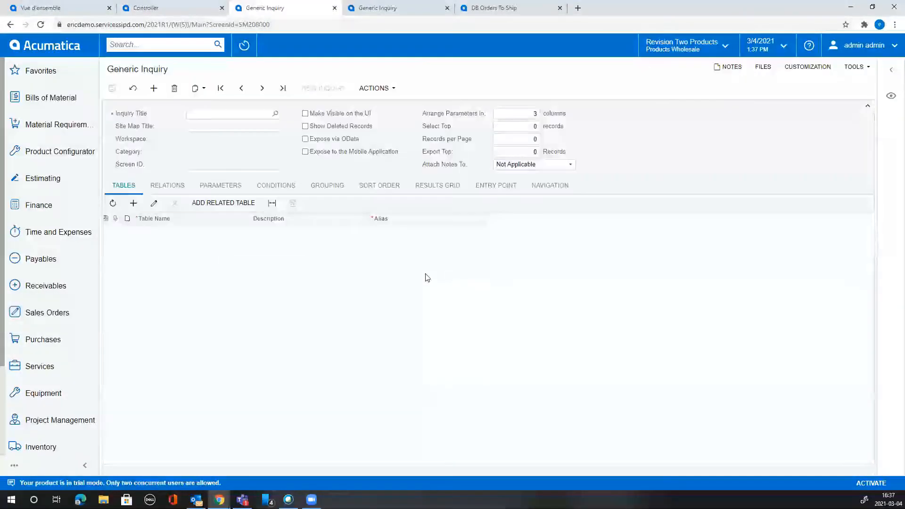
# Title the new inquiry 'Sales' and add a row on the Tables tab.
pyautogui.click(253, 115)
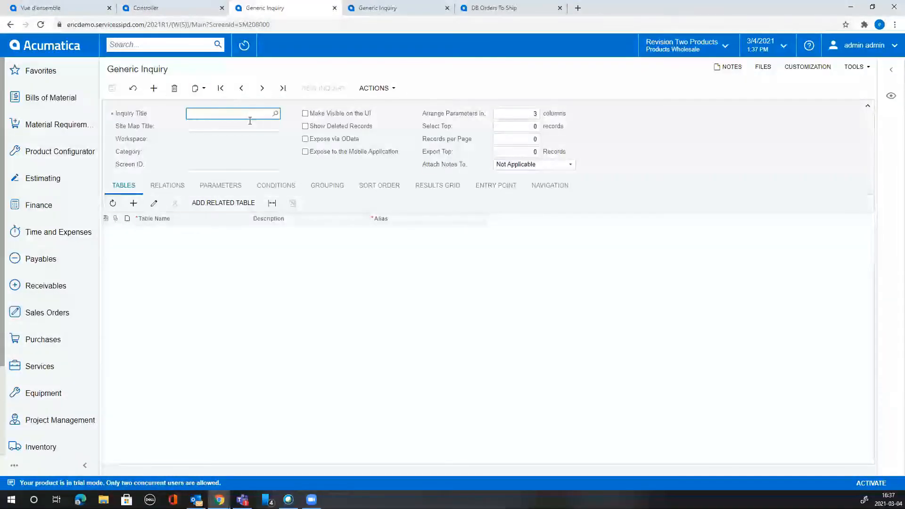
pyautogui.write('Sales')
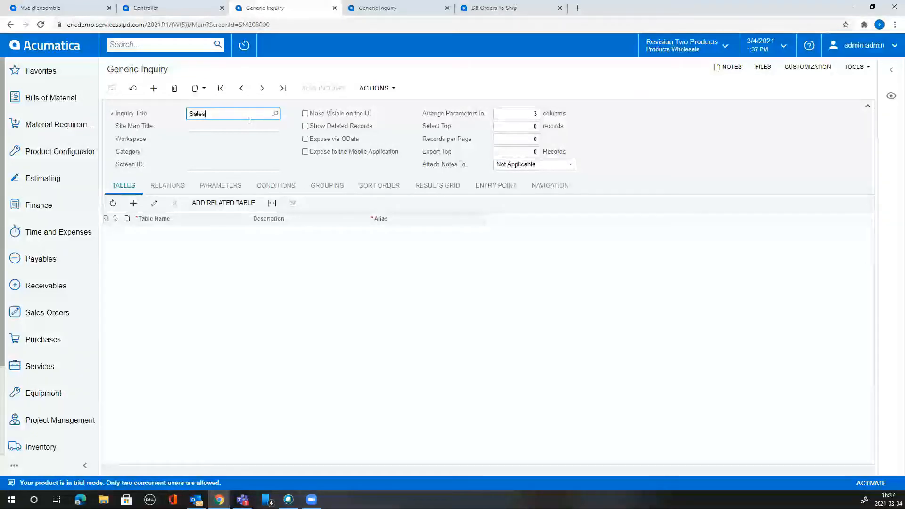
pyautogui.press('Tab')
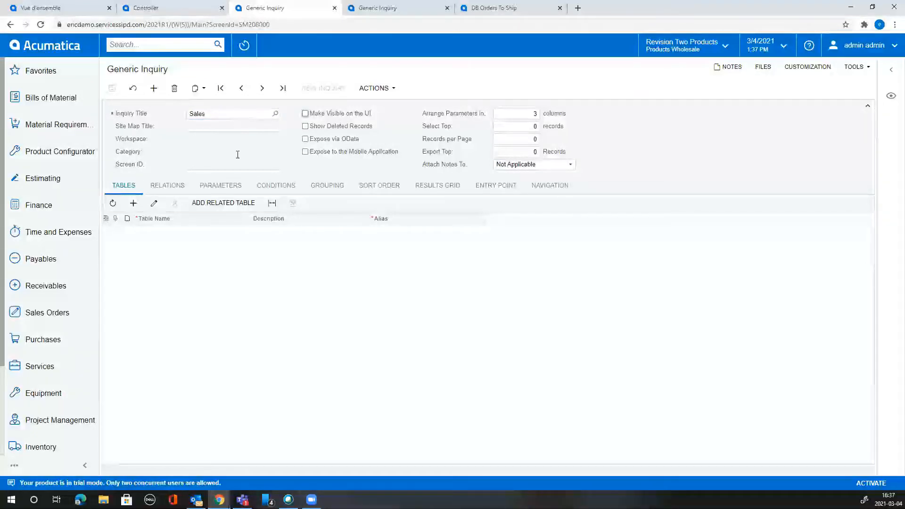
pyautogui.click(133, 203)
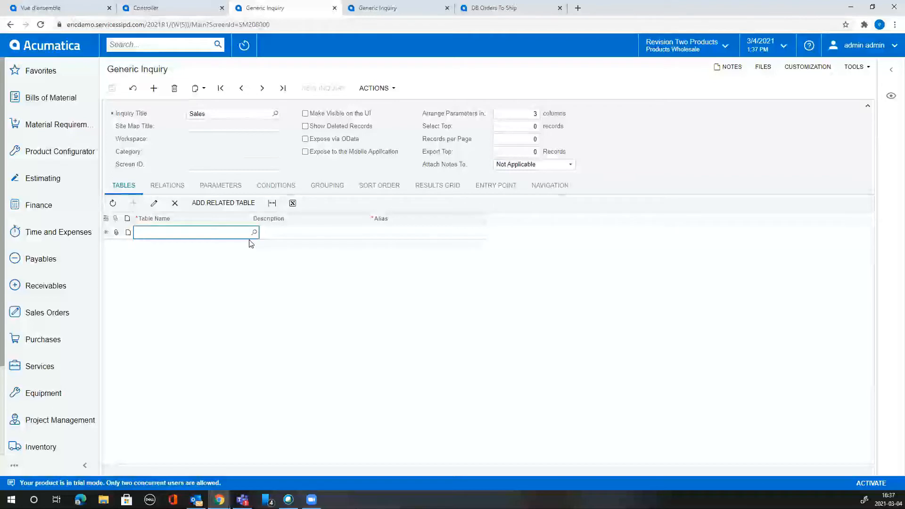
# Add the PX.Objects.SO.SOOrder table with alias SOOrder, save, and bring up its related tables.
pyautogui.write('soor')
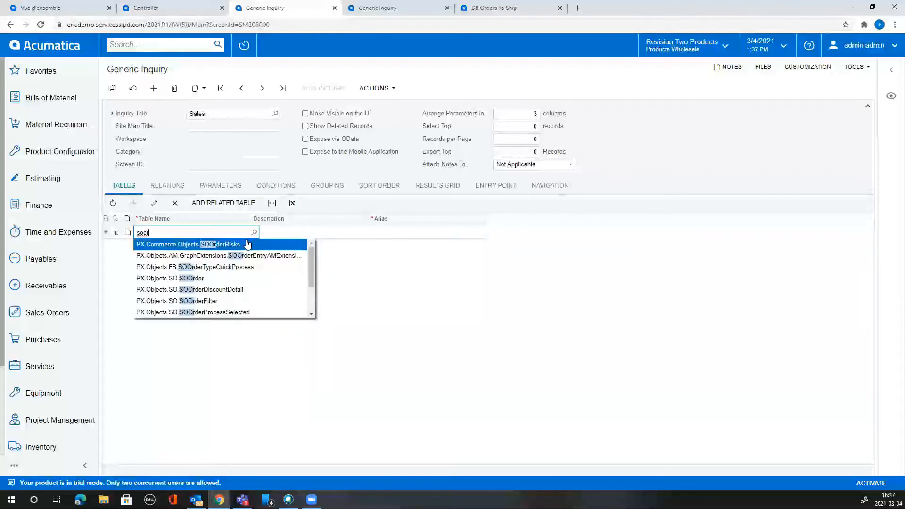
pyautogui.click(210, 280)
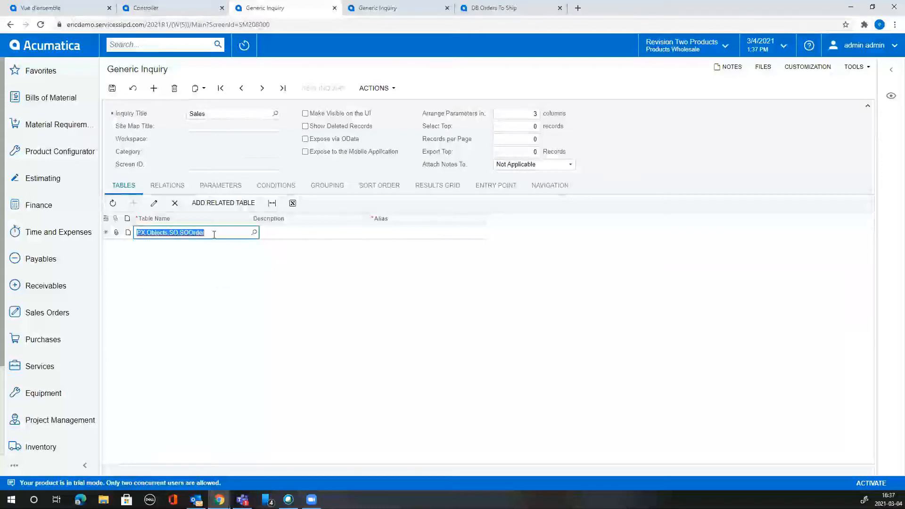
pyautogui.press('Tab')
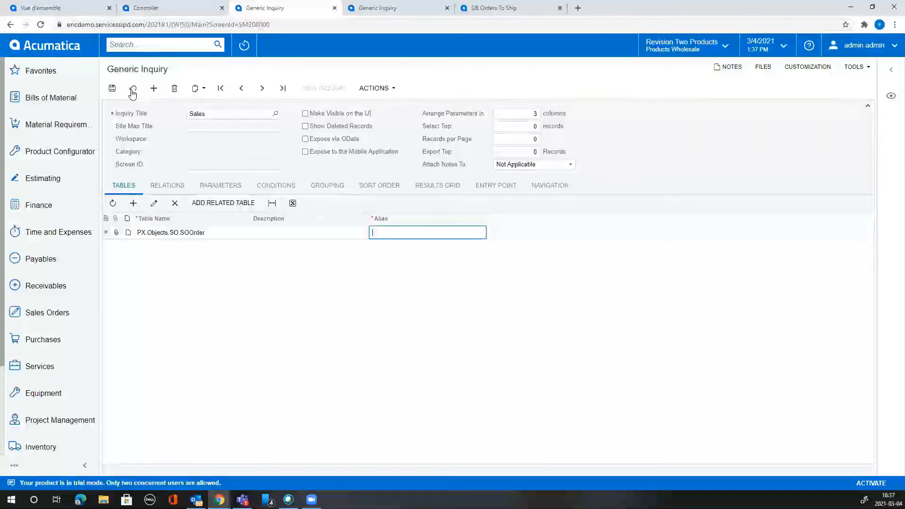
pyautogui.click(112, 89)
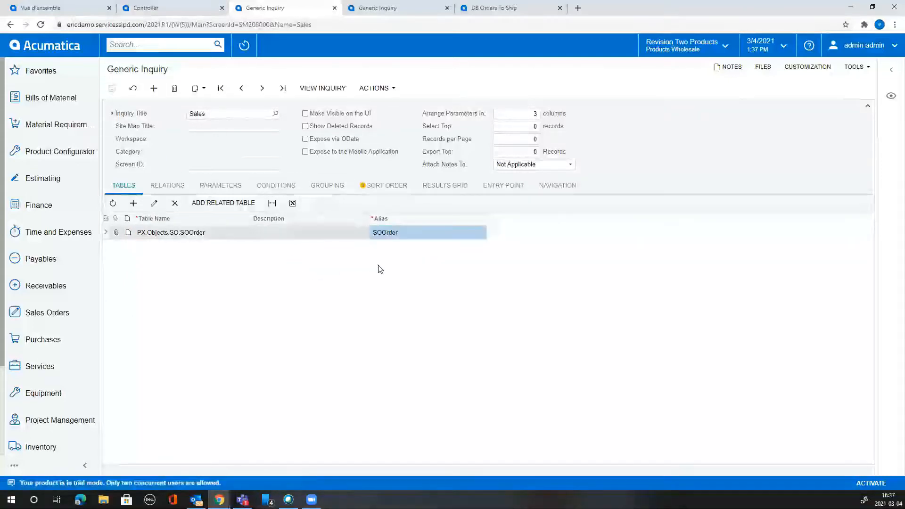
pyautogui.click(235, 206)
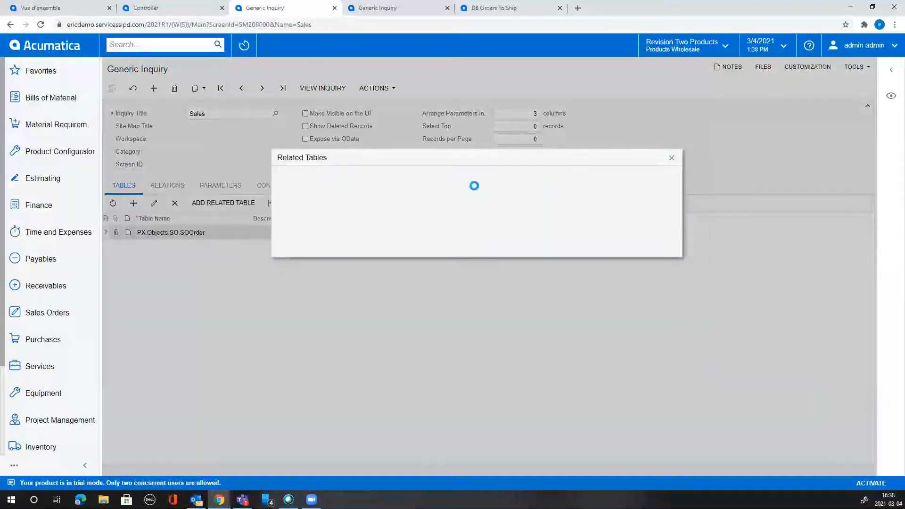
# Reload the Generic Inquiry page and reopen the Related Tables dialog for SOOrder.
pyautogui.click(672, 158)
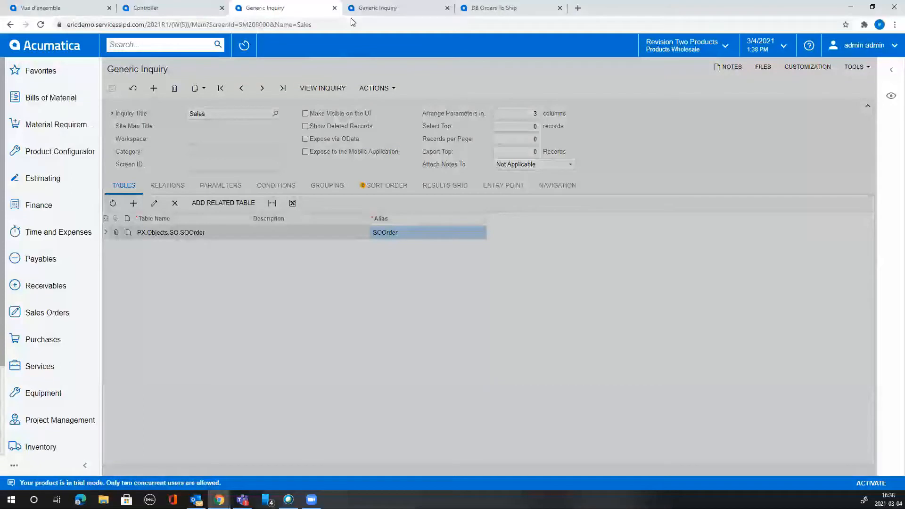
pyautogui.click(225, 26)
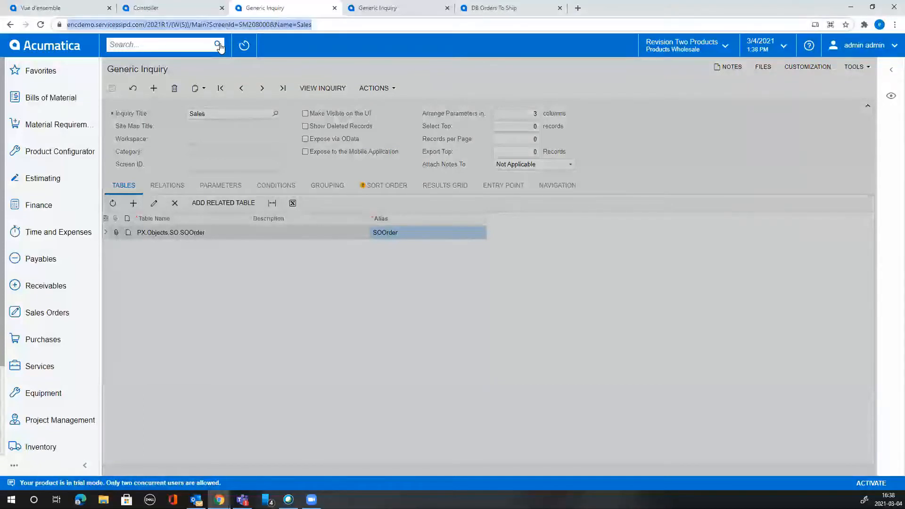
pyautogui.press('Return')
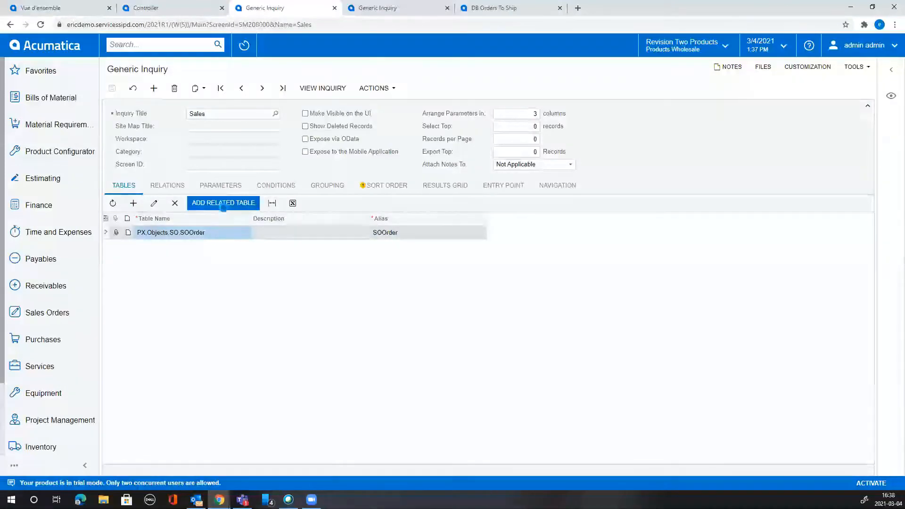
pyautogui.click(223, 203)
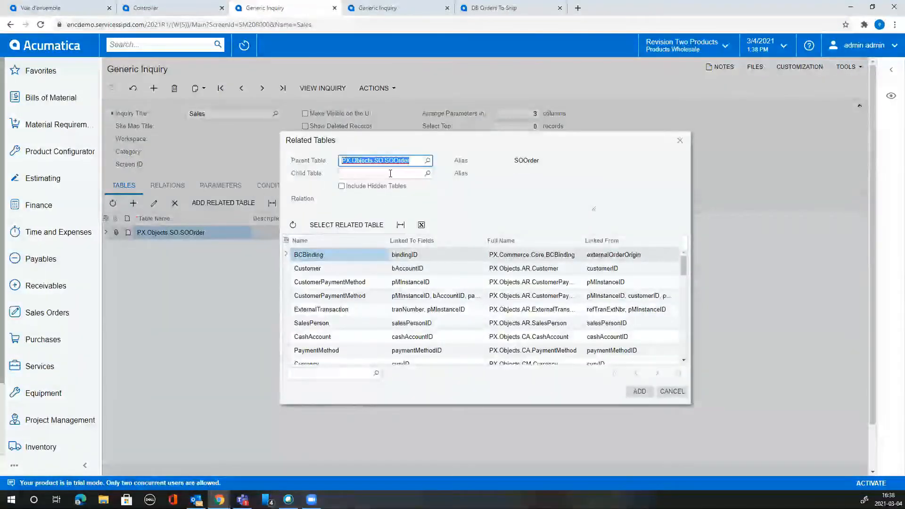
pyautogui.press('Tab')
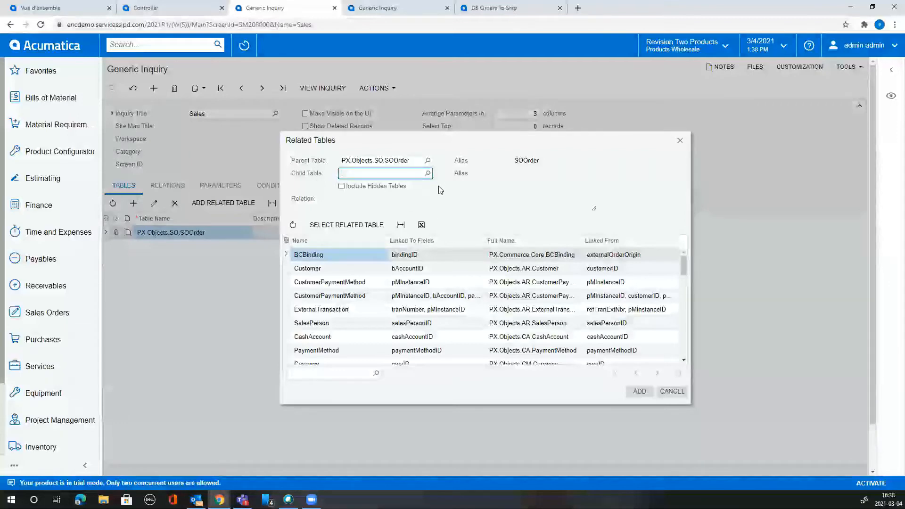
pyautogui.moveTo(686, 268); pyautogui.dragTo(687, 317)
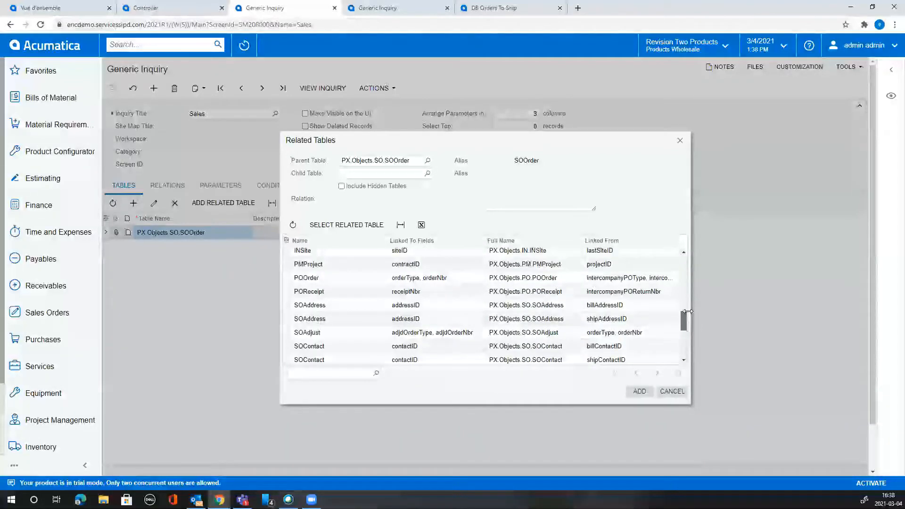
# Inner-join the Customer table to SOOrder and check the customerID = bAccountID relation.
pyautogui.click(380, 172)
pyautogui.write('soli')
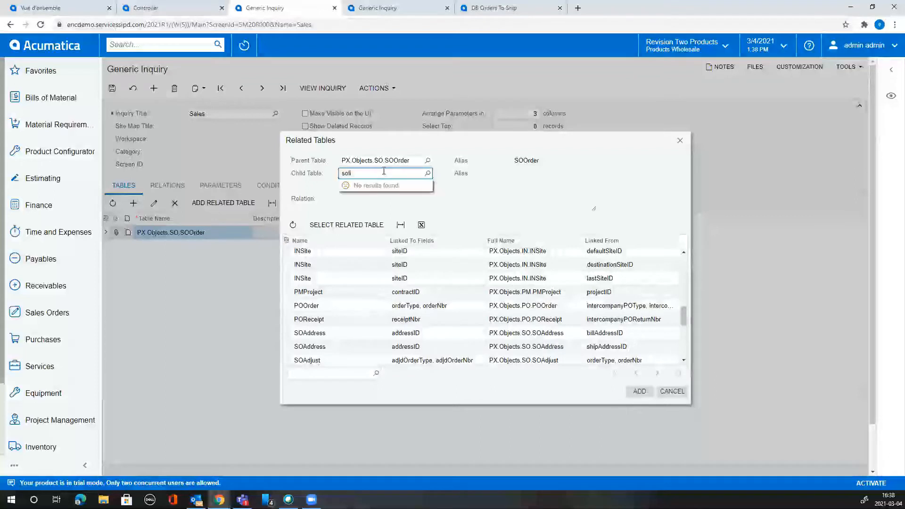
pyautogui.click(449, 205)
pyautogui.click(376, 175)
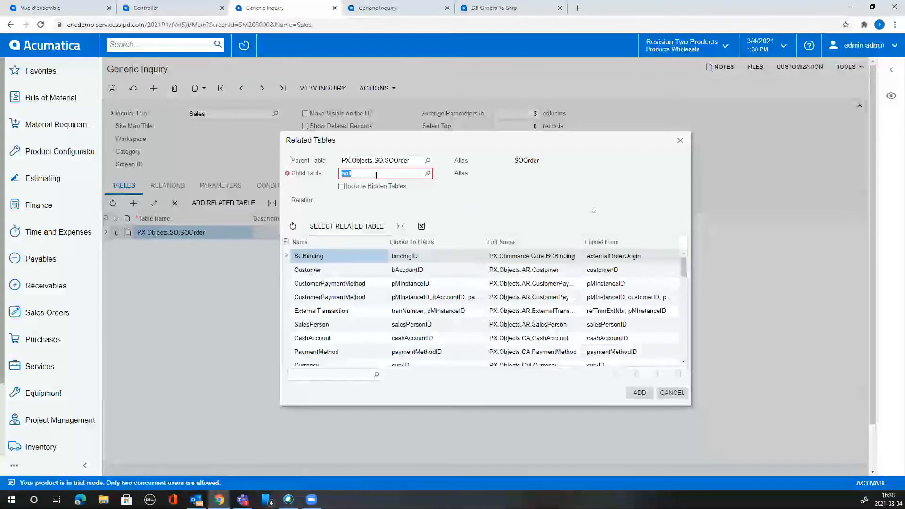
pyautogui.press('BackSpace')
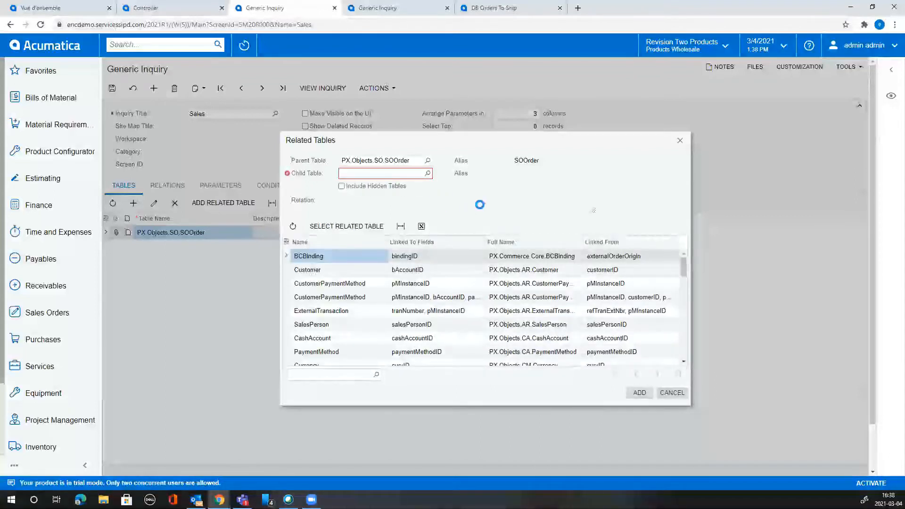
pyautogui.click(349, 272)
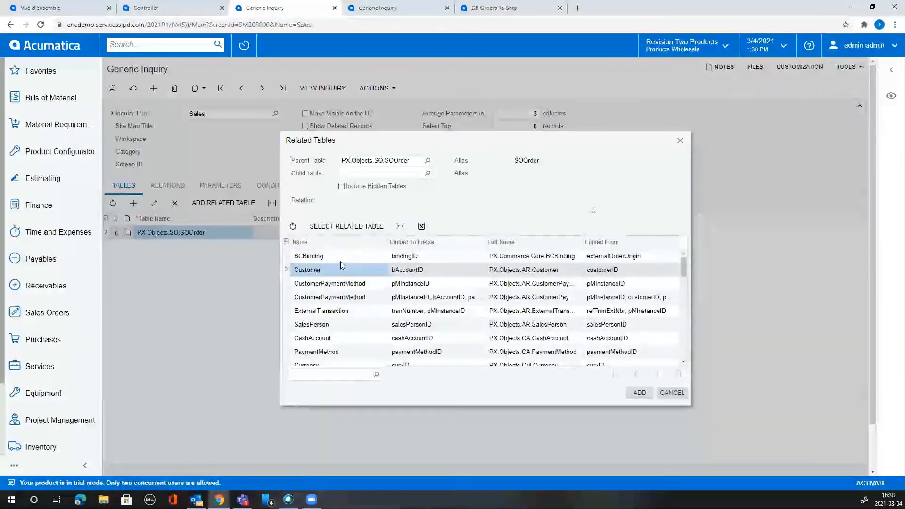
pyautogui.click(358, 227)
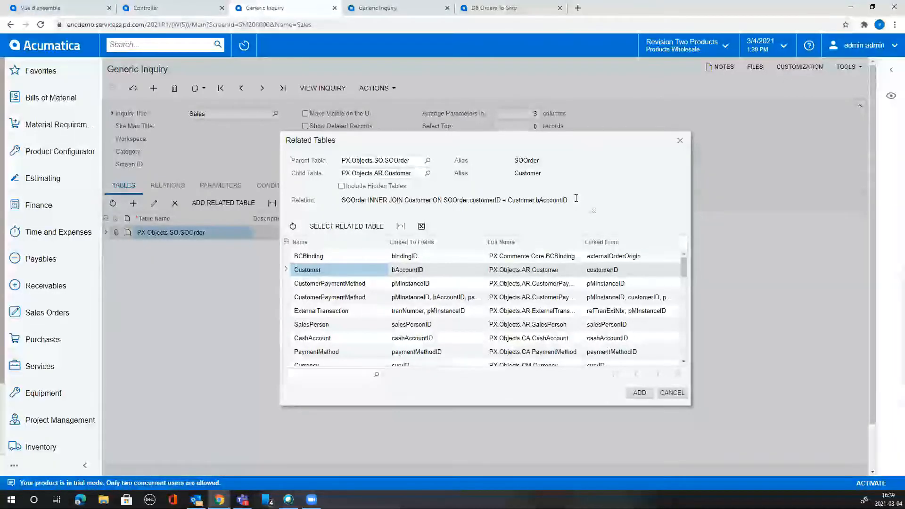
pyautogui.click(644, 395)
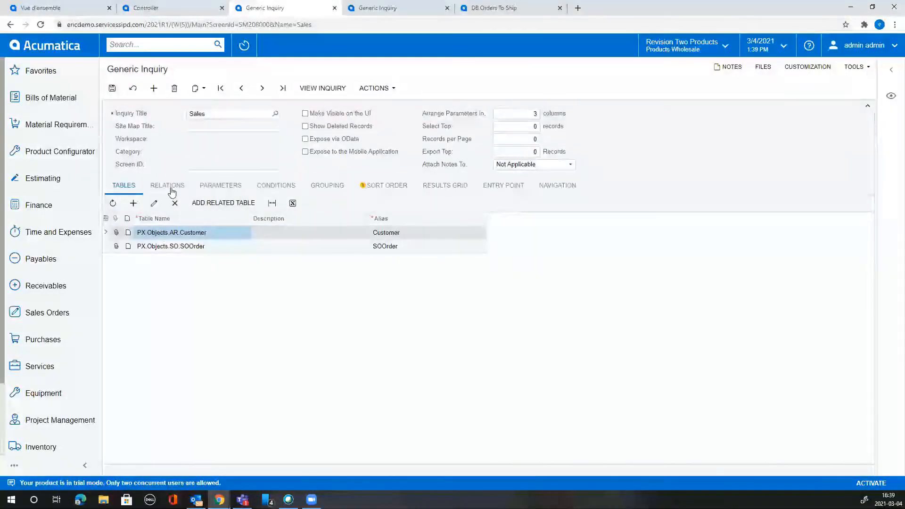
pyautogui.click(168, 185)
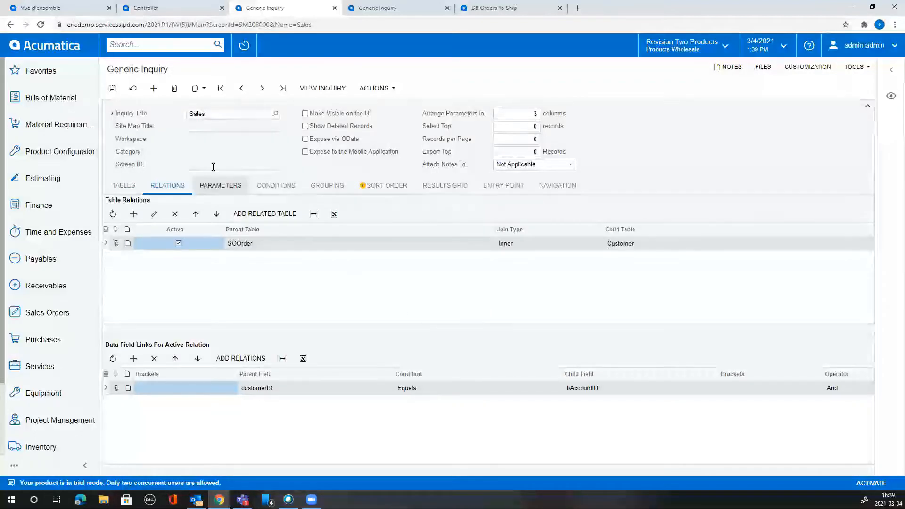
# Save the inquiry, browse Parameters, Conditions, Grouping and Sort Order, and add a Results Grid row.
pyautogui.click(112, 89)
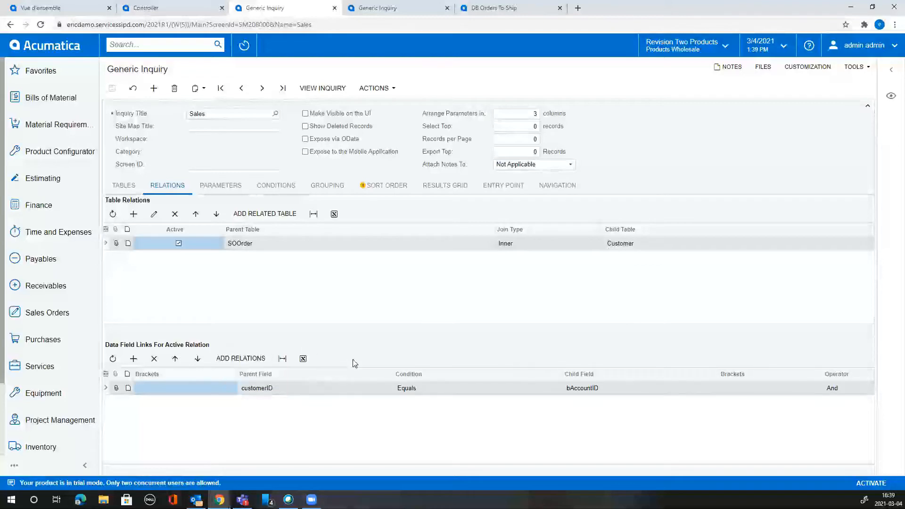
pyautogui.click(226, 187)
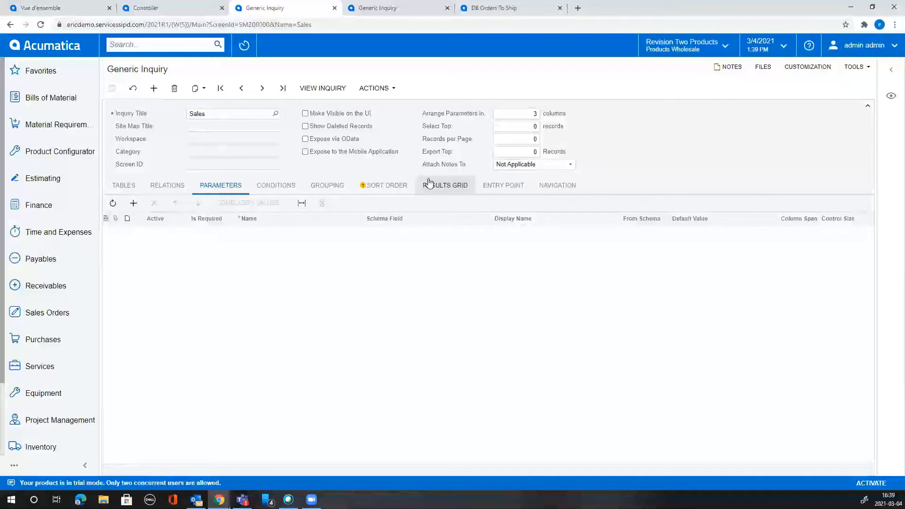
pyautogui.click(277, 187)
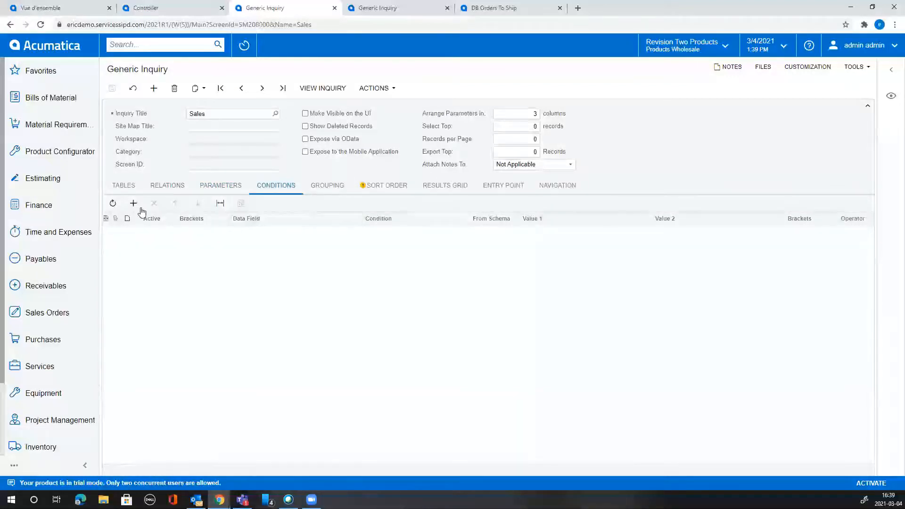
pyautogui.click(324, 186)
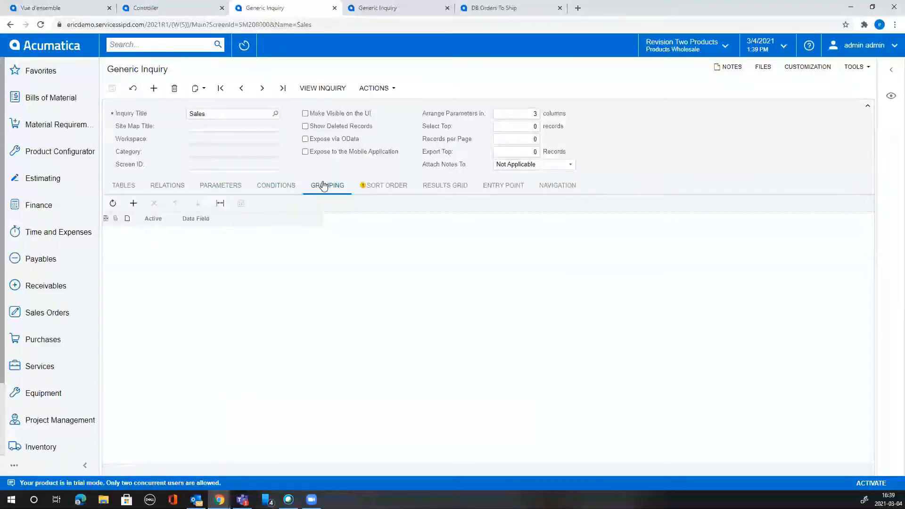
pyautogui.click(384, 185)
pyautogui.click(464, 187)
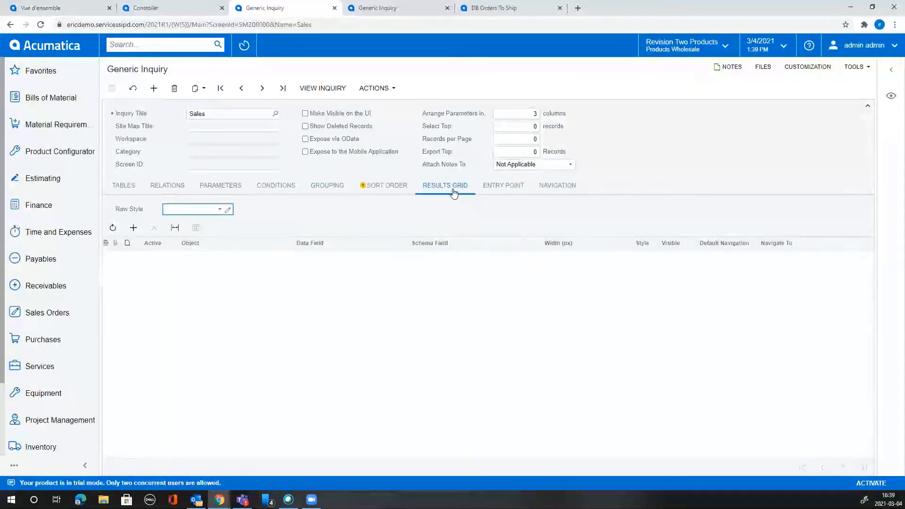
pyautogui.click(134, 228)
# Set the first results column to SOOrder with the SORefNbr field.
pyautogui.click(226, 259)
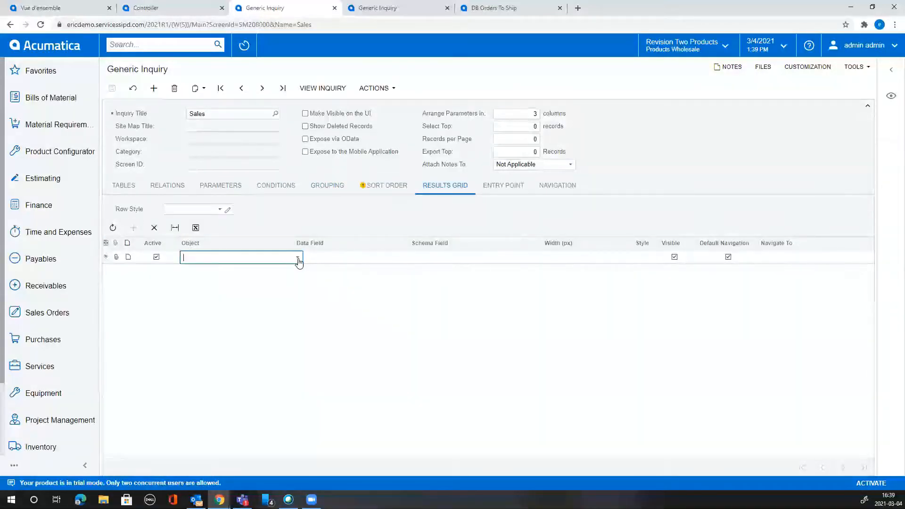
pyautogui.click(298, 257)
pyautogui.click(252, 278)
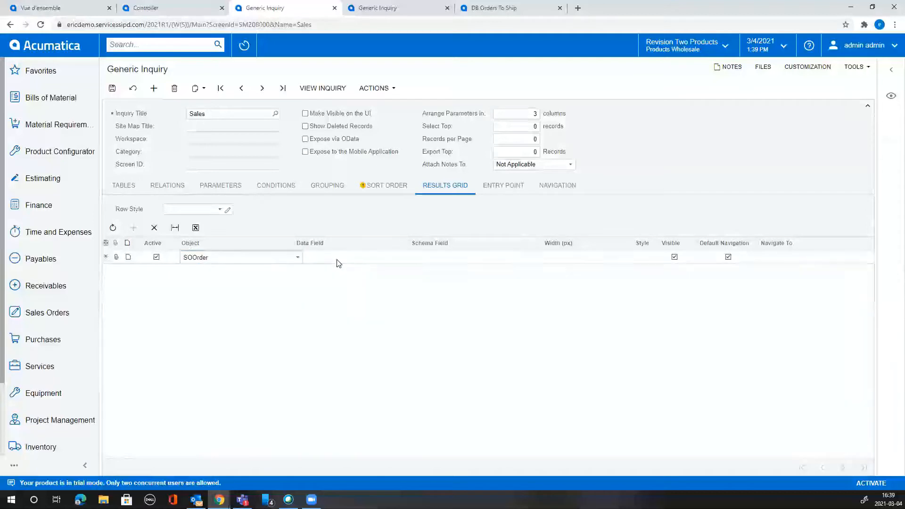
pyautogui.click(337, 258)
pyautogui.click(411, 258)
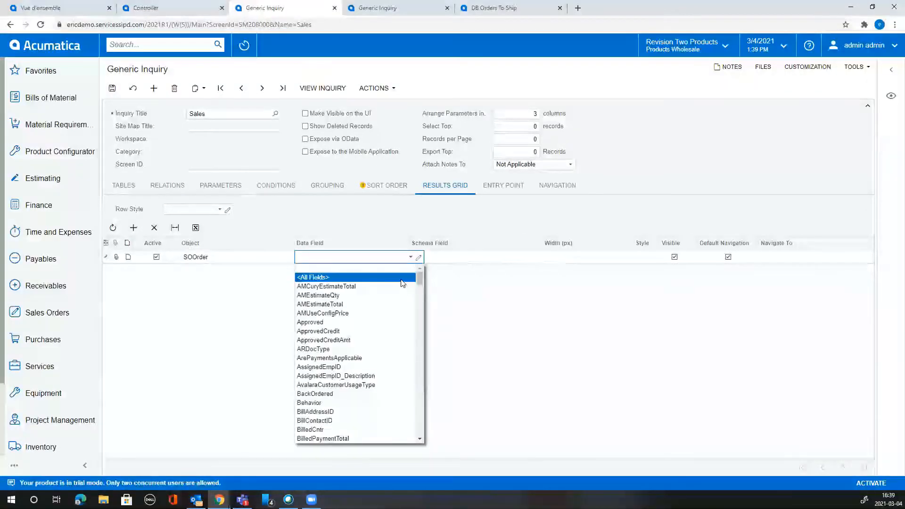
pyautogui.write('soor')
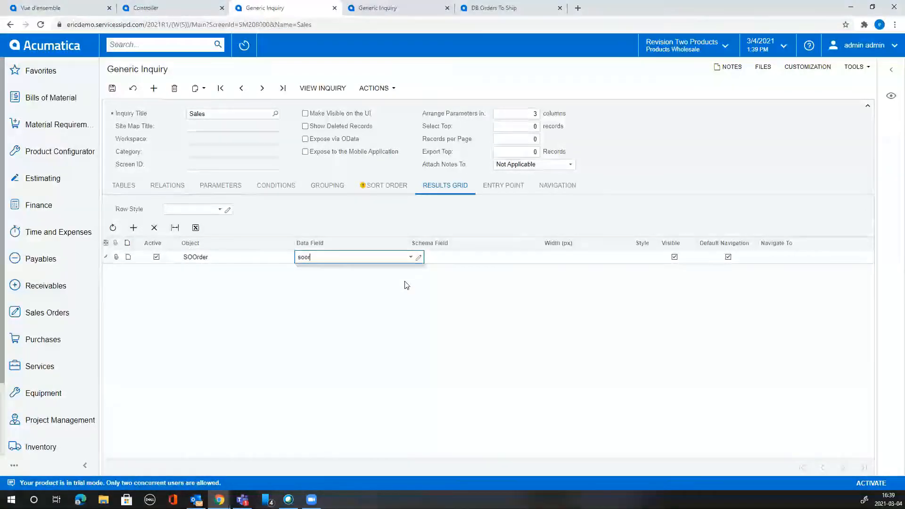
pyautogui.press('BackSpace')
pyautogui.press('BackSpace')
pyautogui.press('BackSpace')
pyautogui.press('BackSpace')
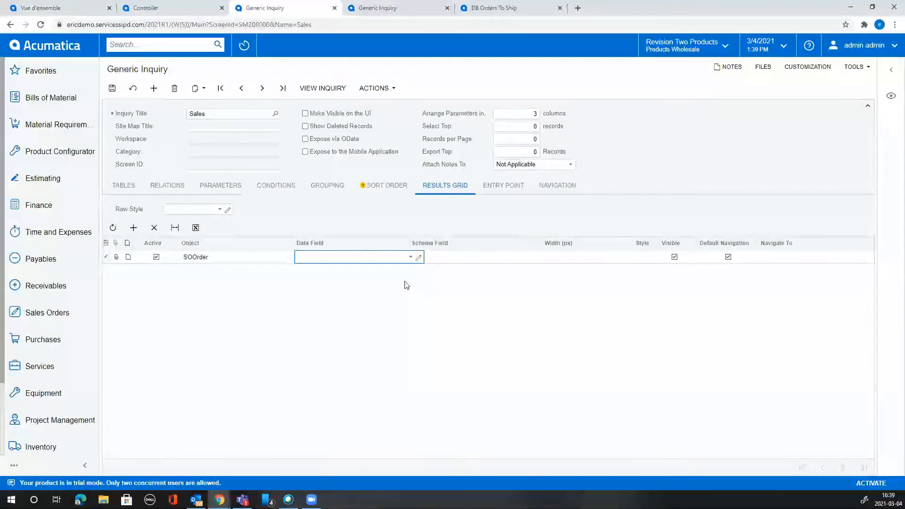
pyautogui.write('ref')
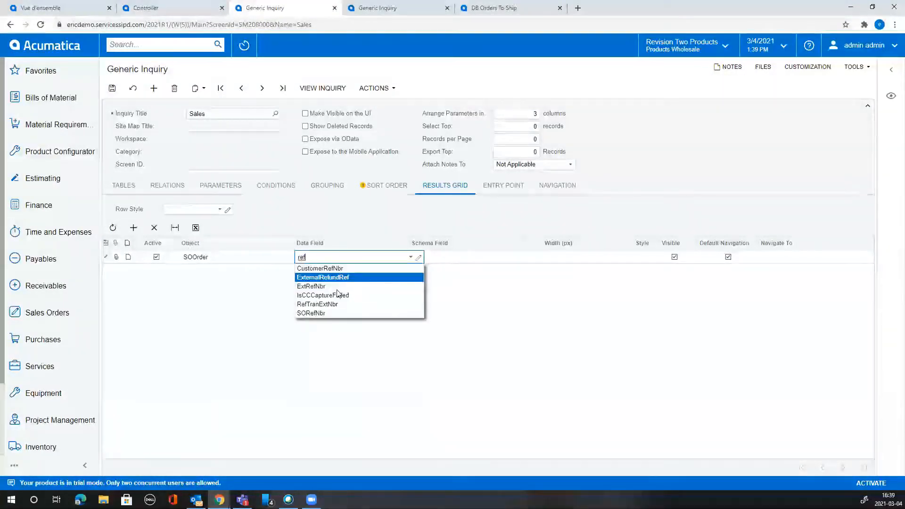
pyautogui.click(332, 312)
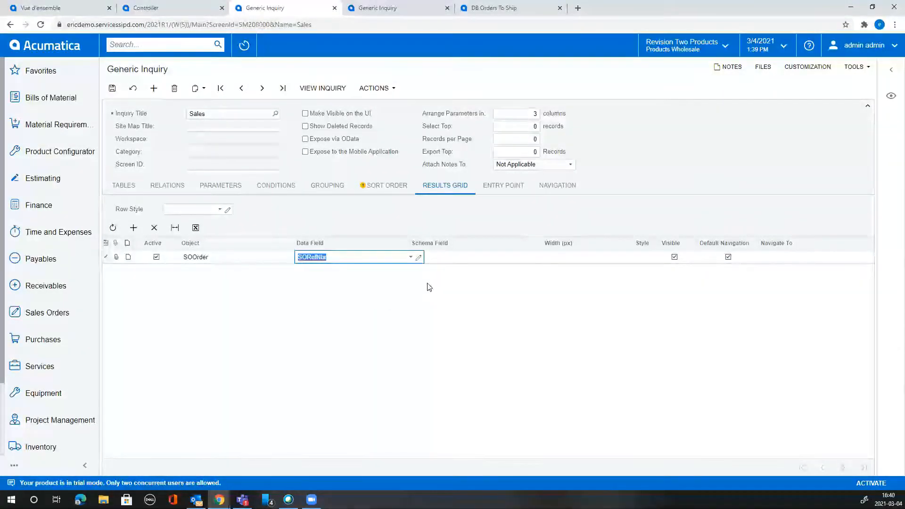
pyautogui.click(456, 261)
# Add a second results column using the OrderType field.
pyautogui.click(134, 228)
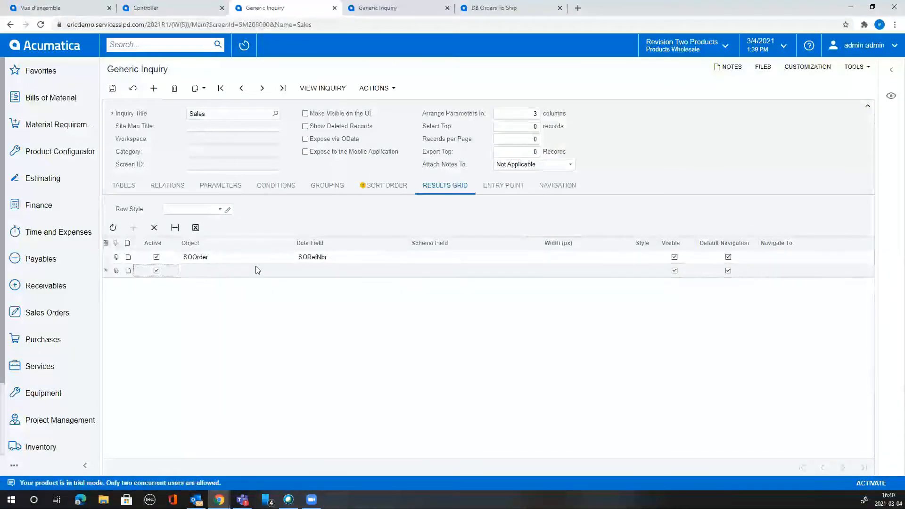
pyautogui.click(356, 270)
pyautogui.write('typ')
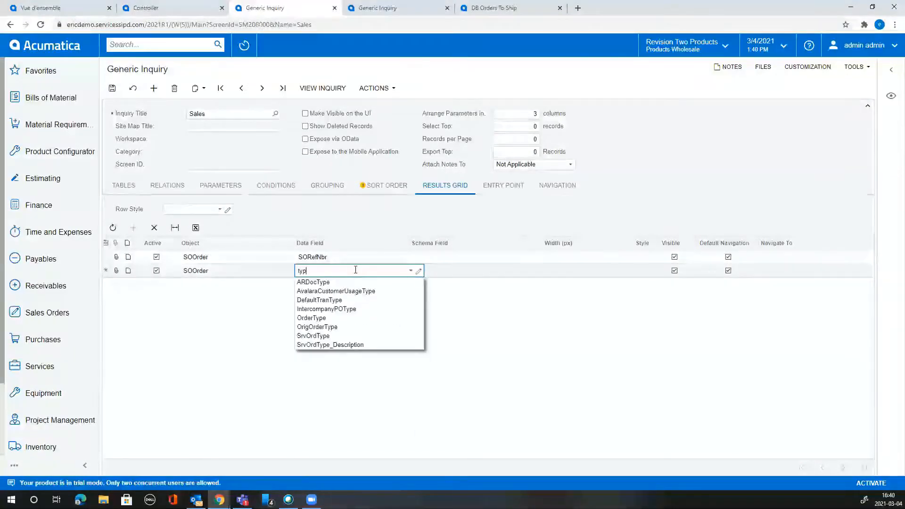
pyautogui.click(370, 318)
pyautogui.press('Tab')
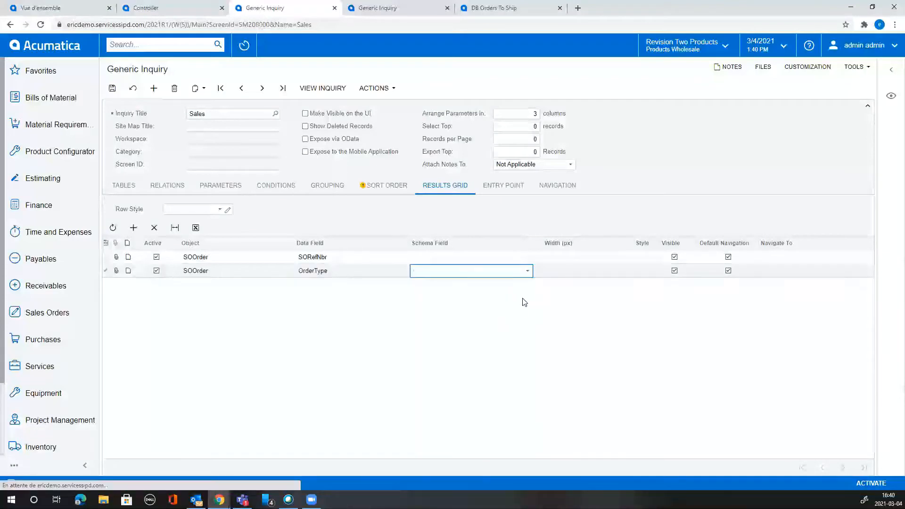
# Change the first column's field from SORefNbr to OrderNbr.
pyautogui.click(361, 258)
pyautogui.write('ref')
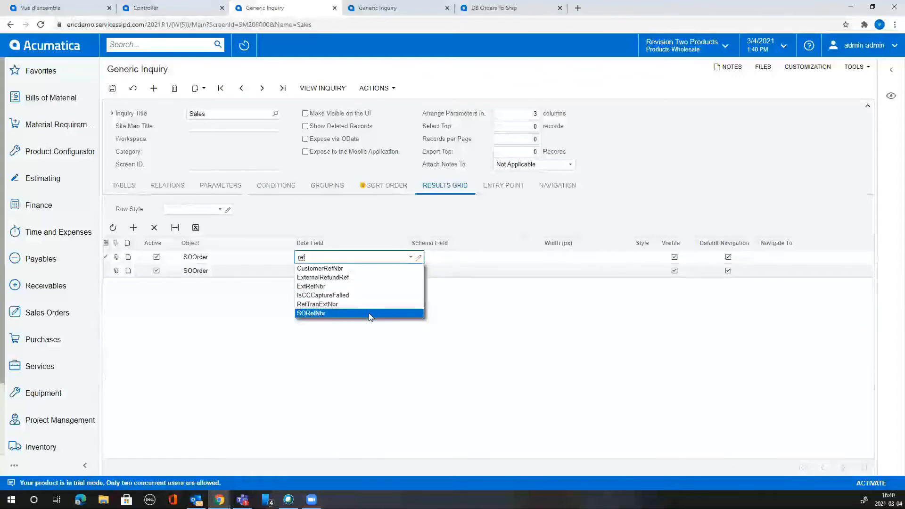
pyautogui.press('BackSpace')
pyautogui.press('BackSpace')
pyautogui.press('BackSpace')
pyautogui.write('nbr')
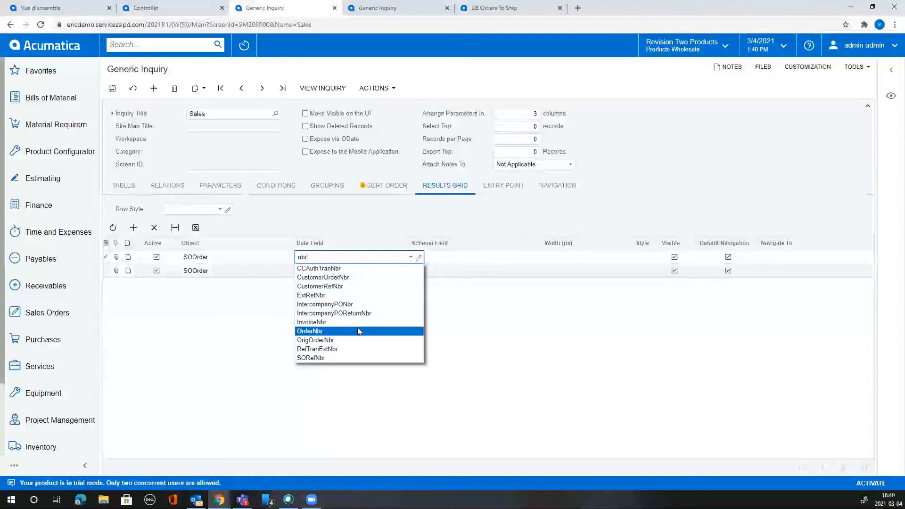
pyautogui.click(358, 330)
pyautogui.press('Tab')
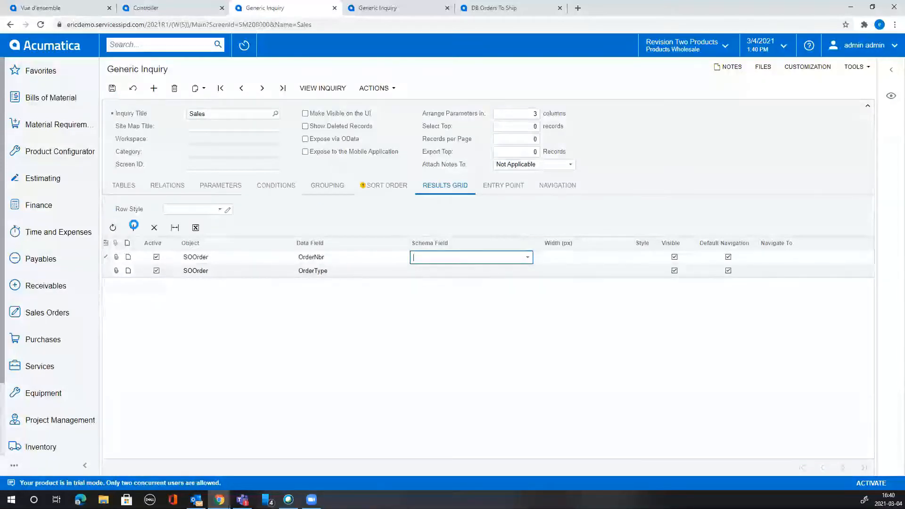
# Add a third column from Customer with the BillCustomerID field and save the inquiry.
pyautogui.click(133, 228)
pyautogui.click(223, 286)
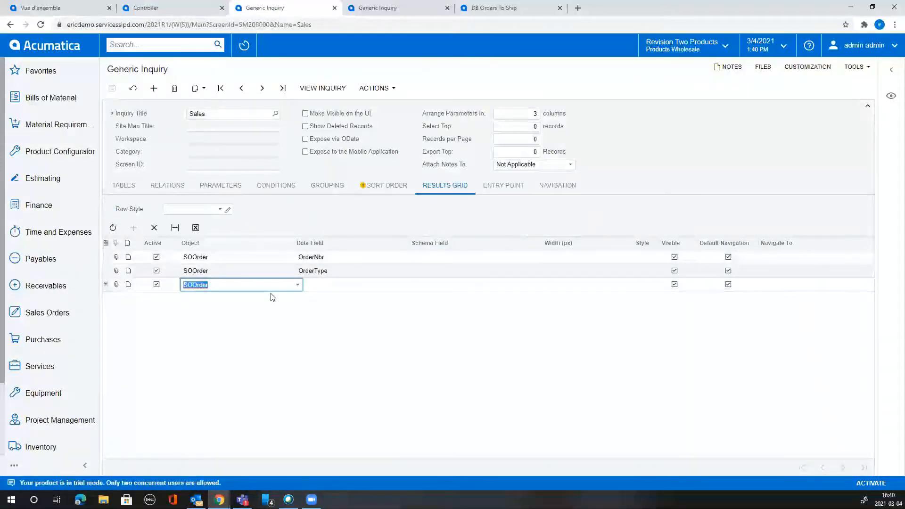
pyautogui.write('custom')
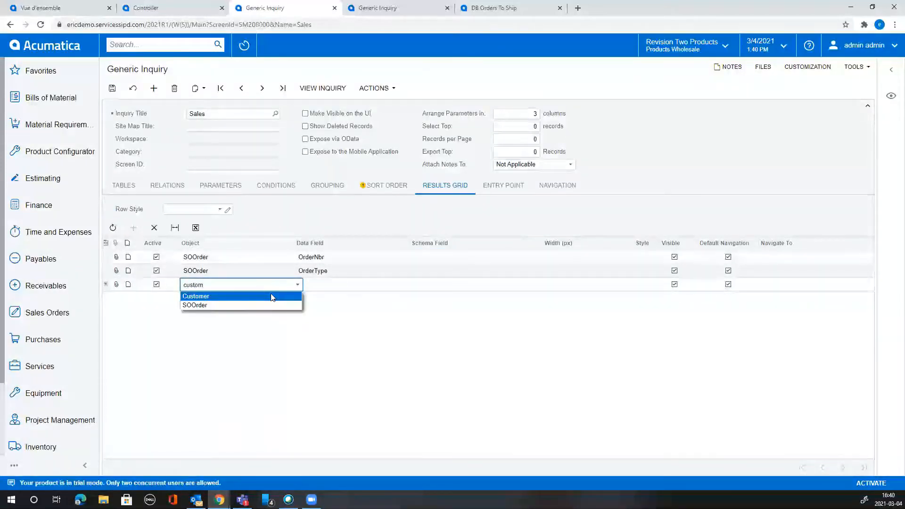
pyautogui.click(273, 297)
pyautogui.click(338, 286)
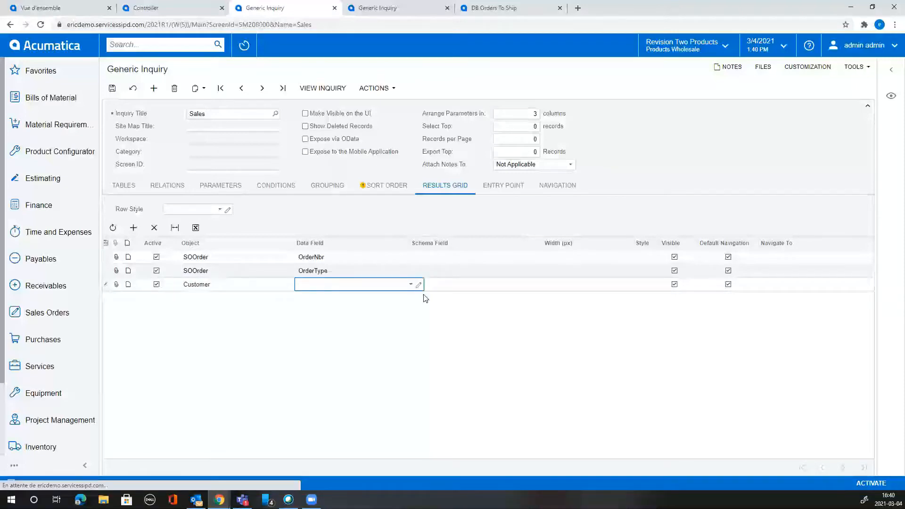
pyautogui.write('cus')
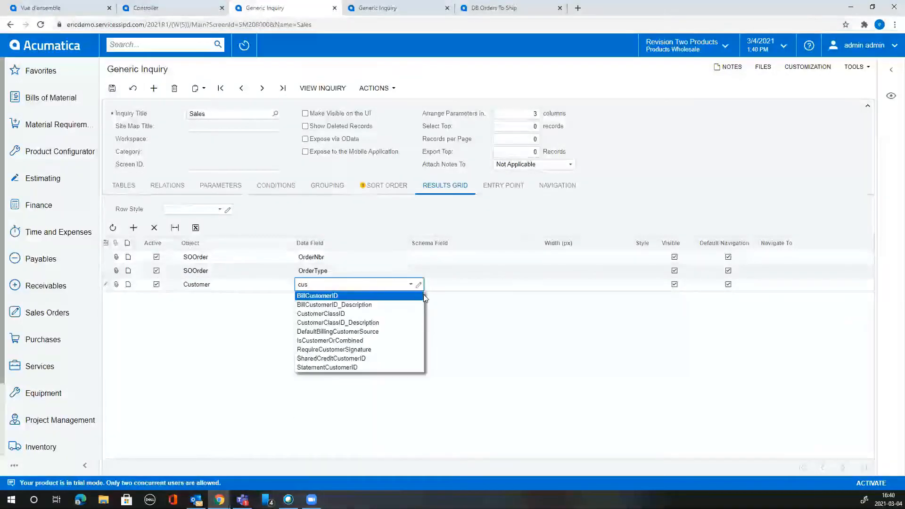
pyautogui.click(376, 296)
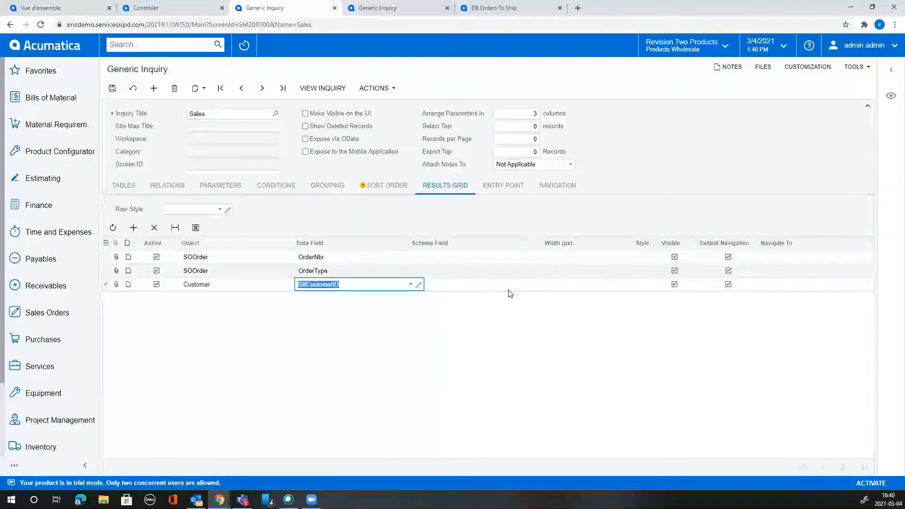
pyautogui.click(507, 287)
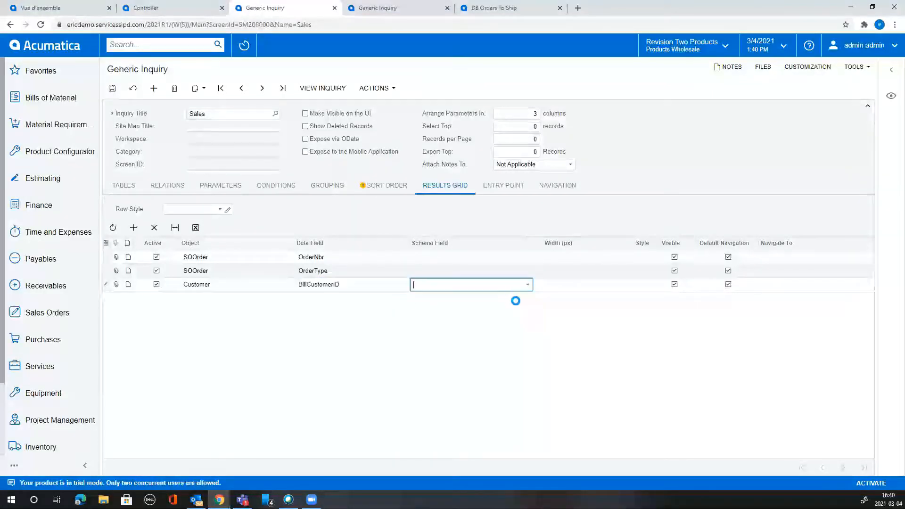
pyautogui.click(113, 89)
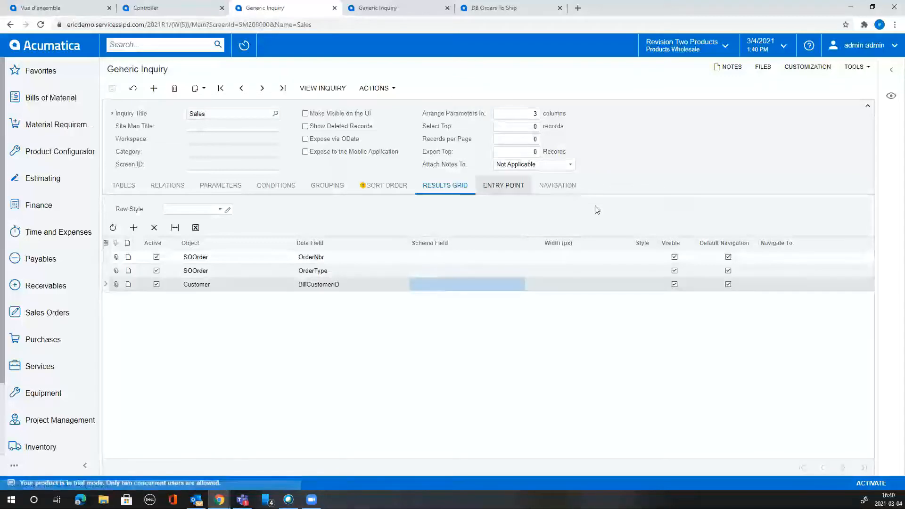
# Add a fourth column with SOOrder's OrderTotal field.
pyautogui.click(135, 228)
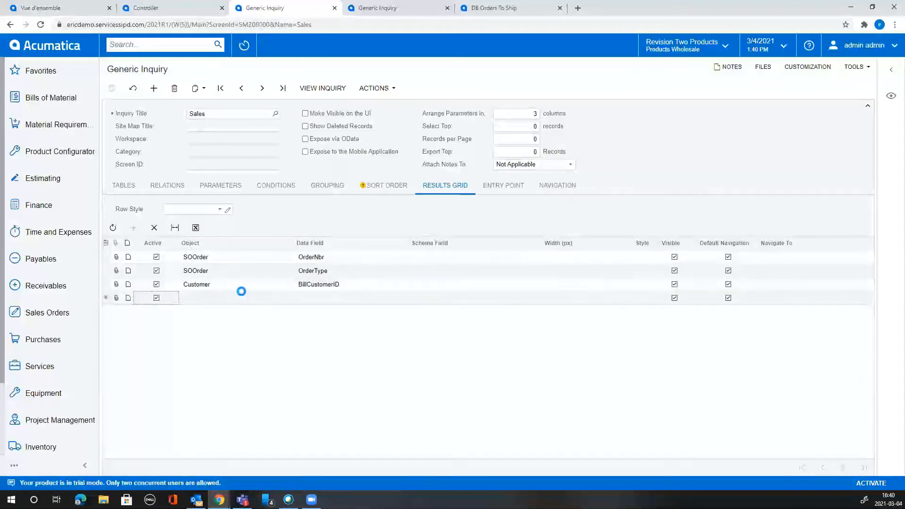
pyautogui.click(273, 298)
pyautogui.click(298, 300)
pyautogui.click(279, 321)
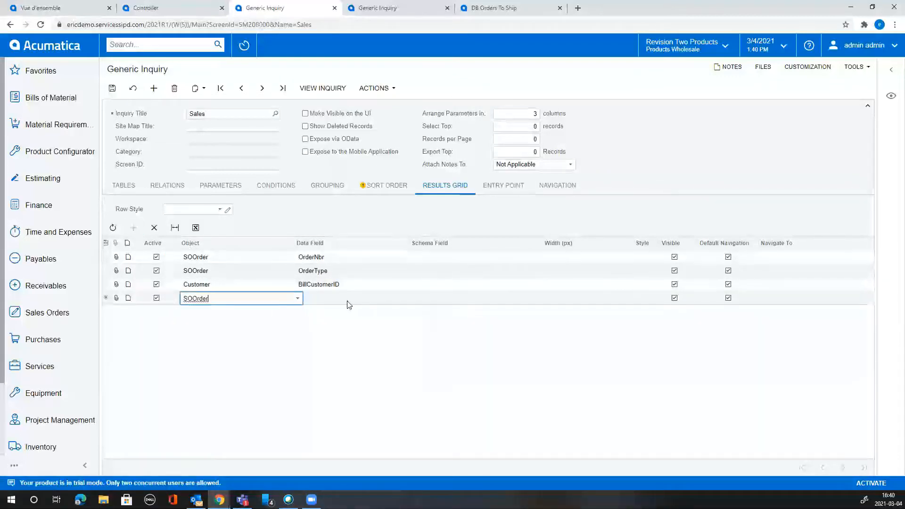
pyautogui.click(354, 299)
pyautogui.write('totsa')
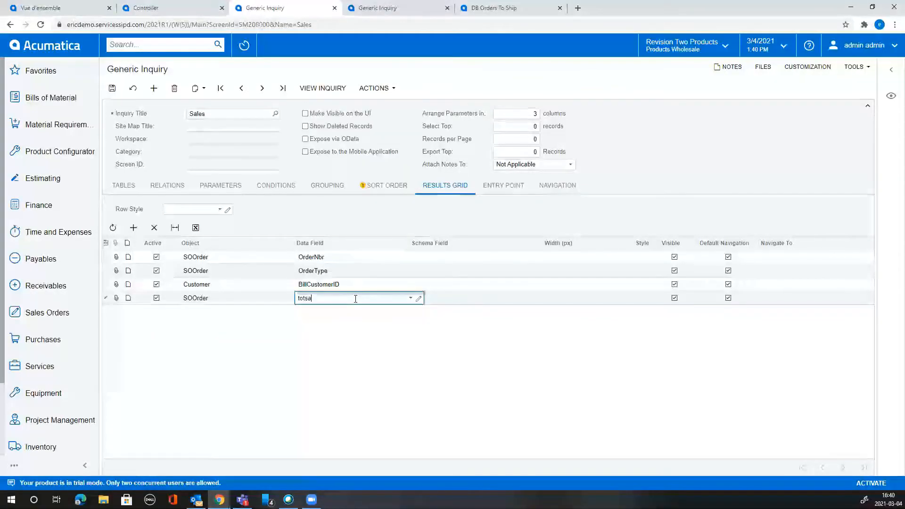
pyautogui.press('BackSpace')
pyautogui.press('BackSpace')
pyautogui.write('a')
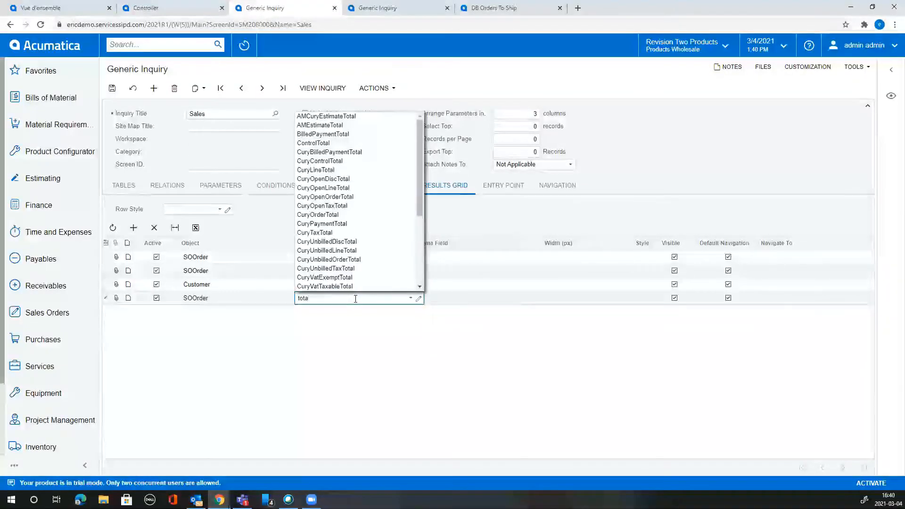
pyautogui.write('l')
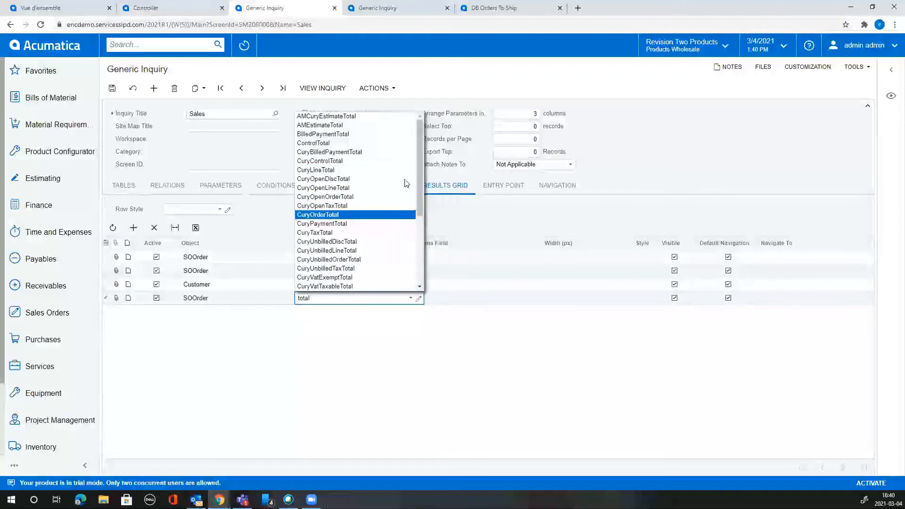
pyautogui.scroll(-1, 421, 188)
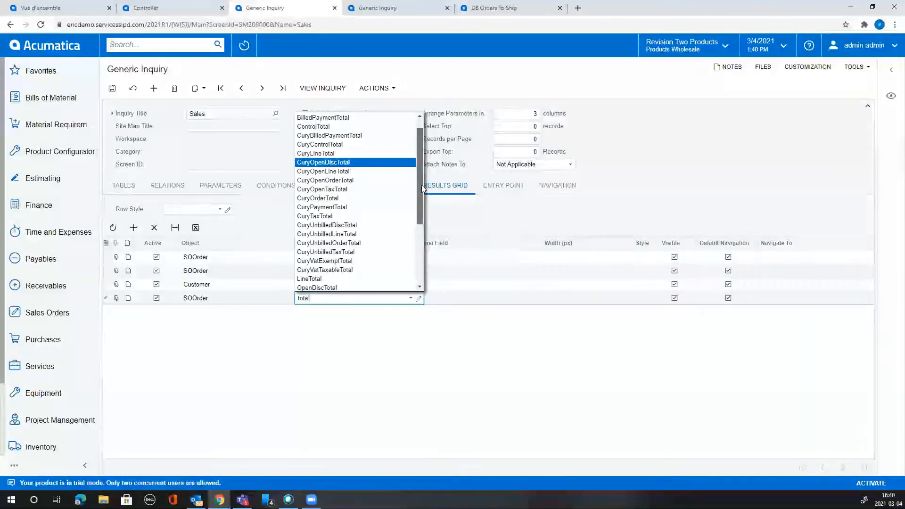
pyautogui.moveTo(422, 189); pyautogui.dragTo(420, 236)
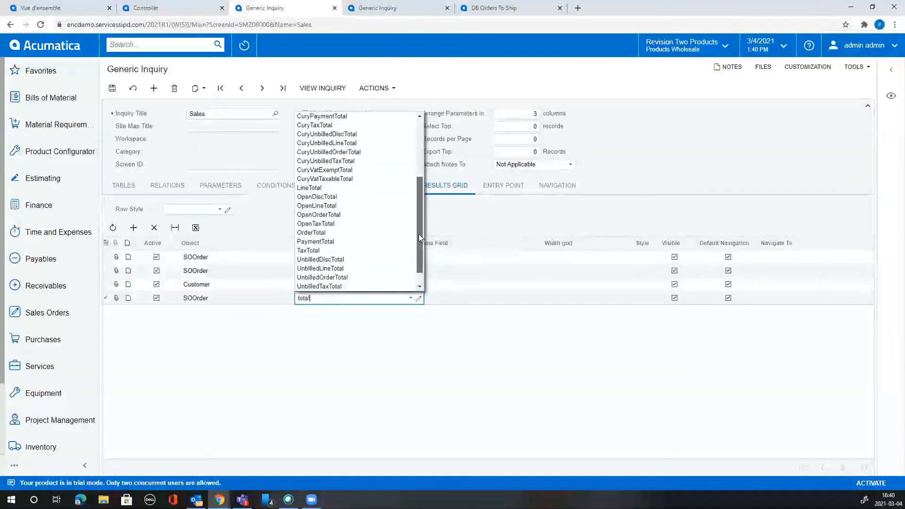
pyautogui.click(377, 233)
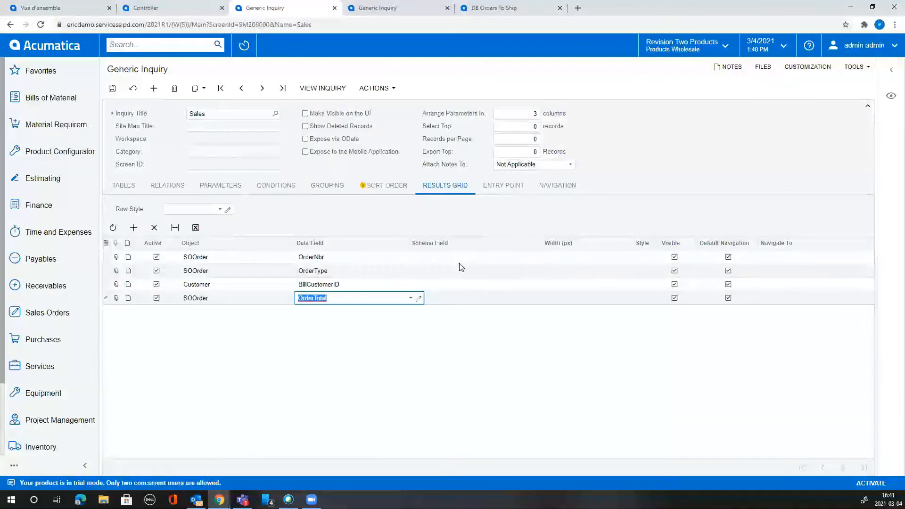
pyautogui.press('Tab')
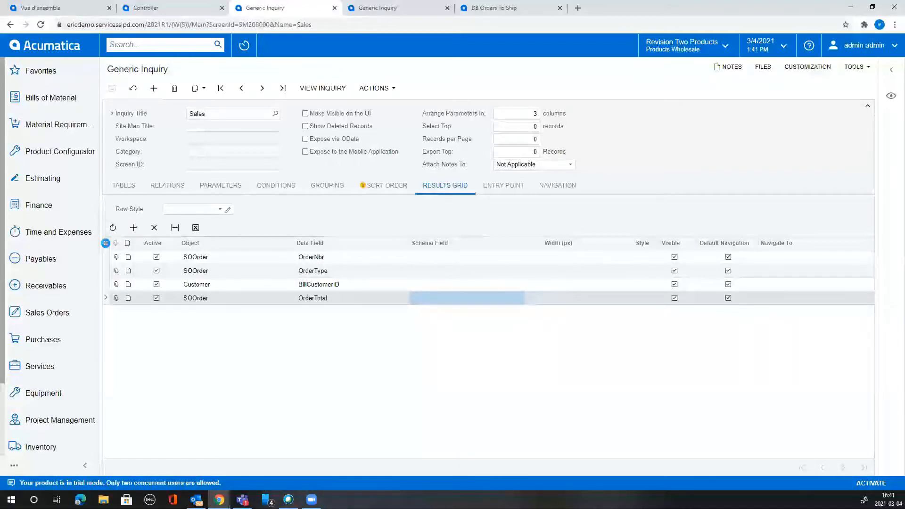
# Show the Total Aggregate Function, Aggregate Function, Caption, Quick Filter and Quick Search grid columns.
pyautogui.click(106, 243)
pyautogui.click(455, 253)
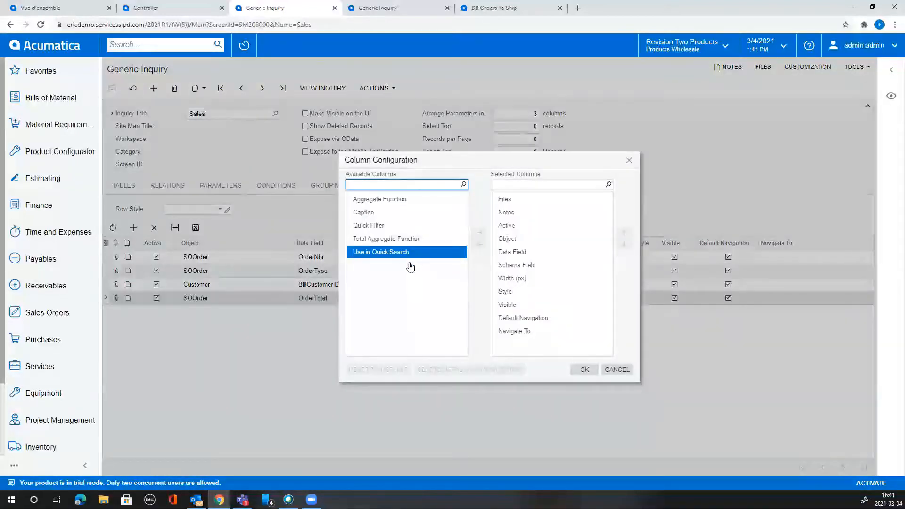
pyautogui.click(400, 240)
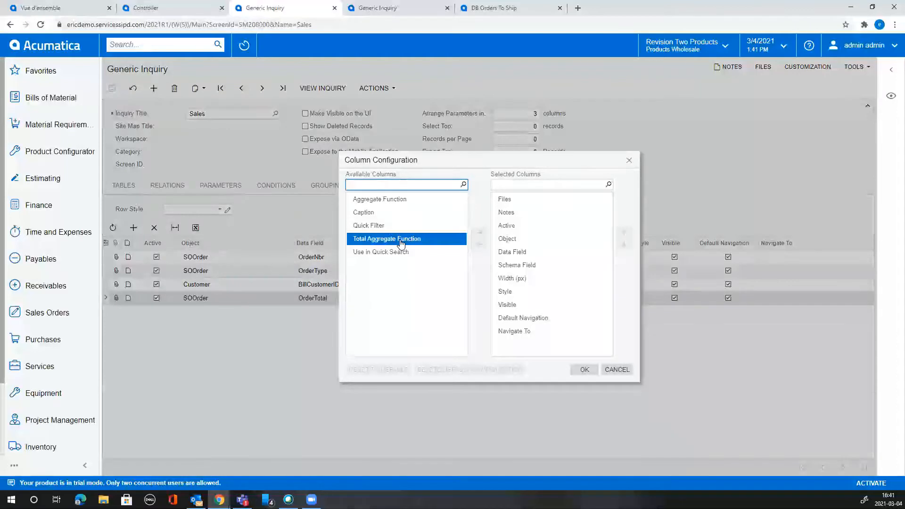
pyautogui.doubleClick(400, 240)
pyautogui.click(381, 200)
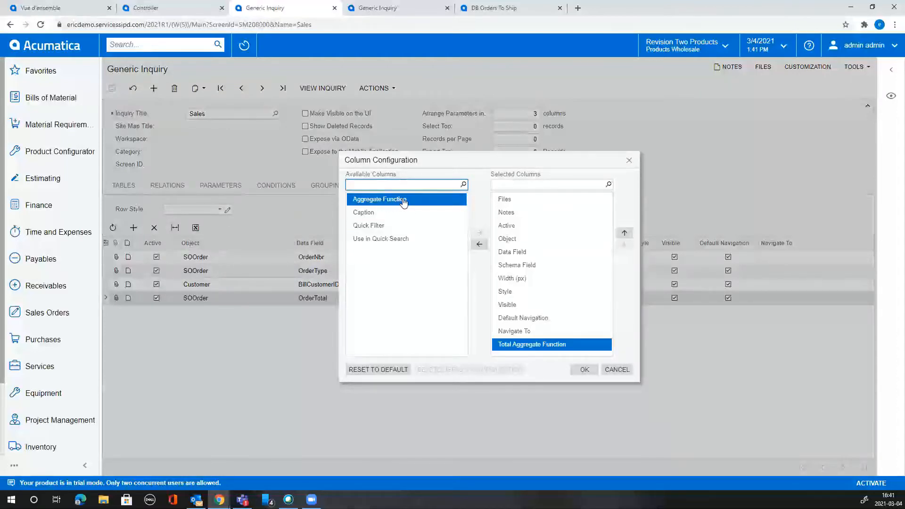
pyautogui.doubleClick(404, 202)
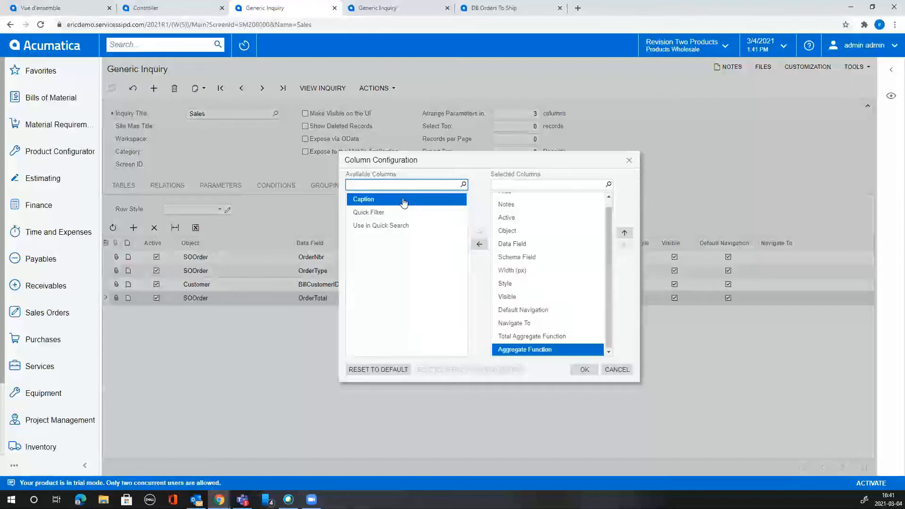
pyautogui.doubleClick(370, 199)
pyautogui.click(381, 214)
pyautogui.doubleClick(377, 200)
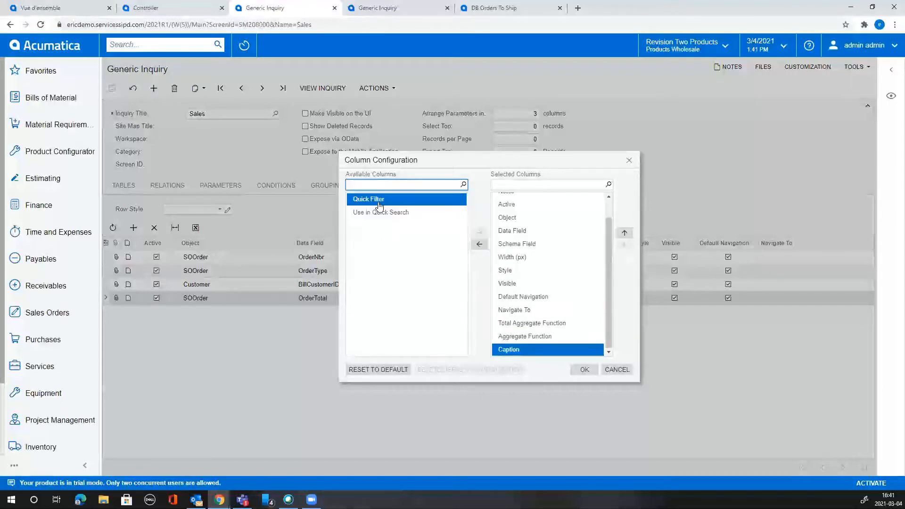
pyautogui.doubleClick(401, 200)
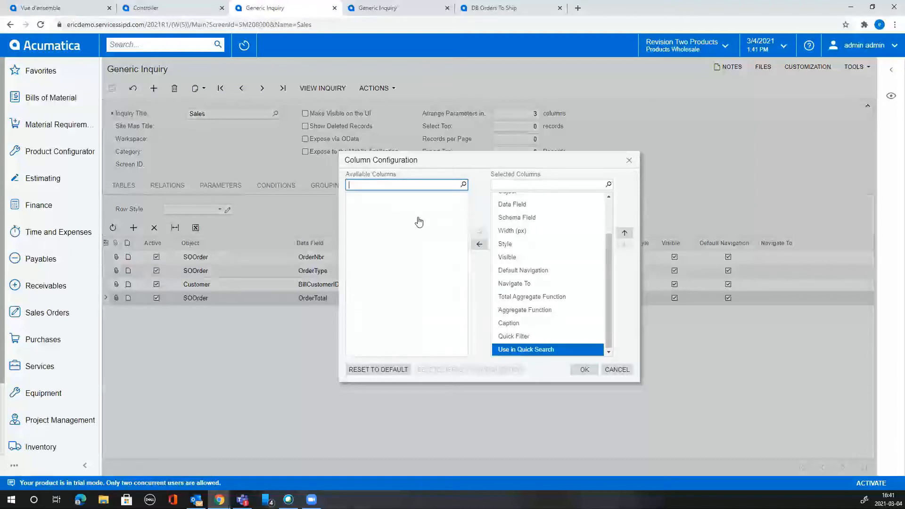
pyautogui.click(585, 370)
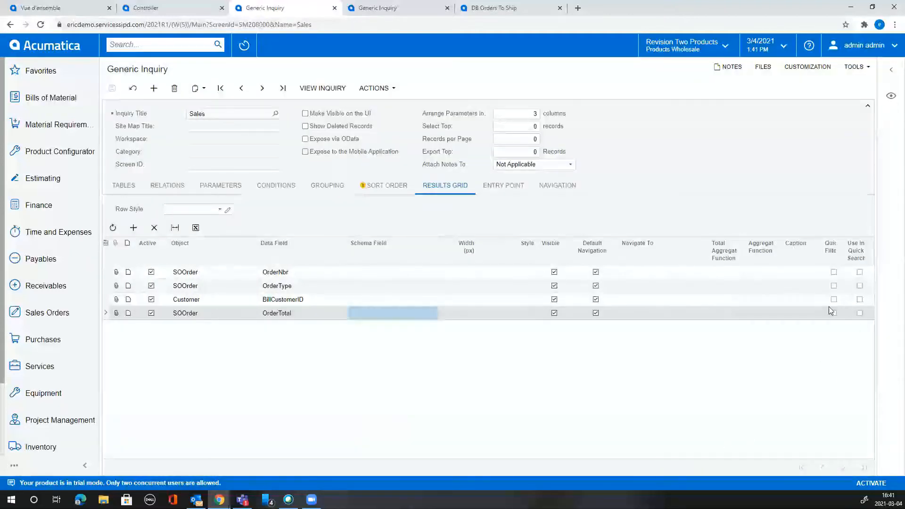
# Set OrderTotal's total aggregate function to SUM and save the inquiry.
pyautogui.click(721, 312)
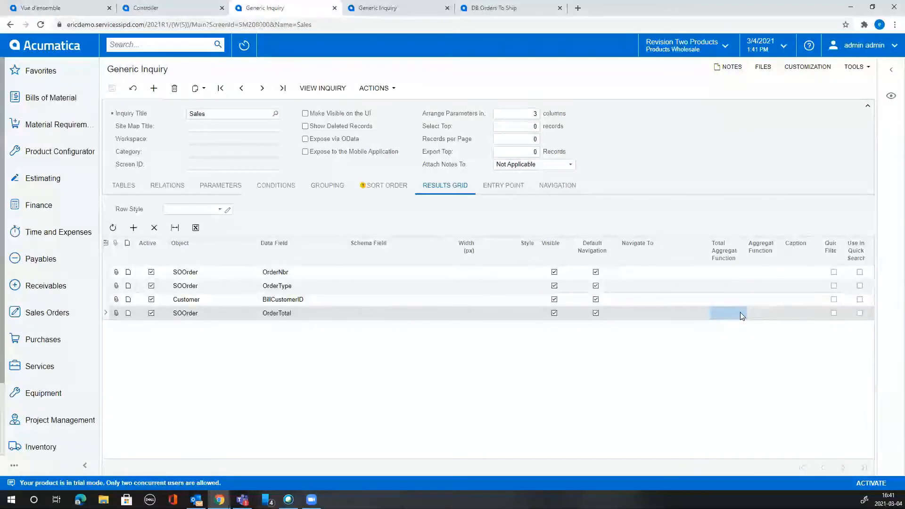
pyautogui.click(742, 313)
pyautogui.click(750, 313)
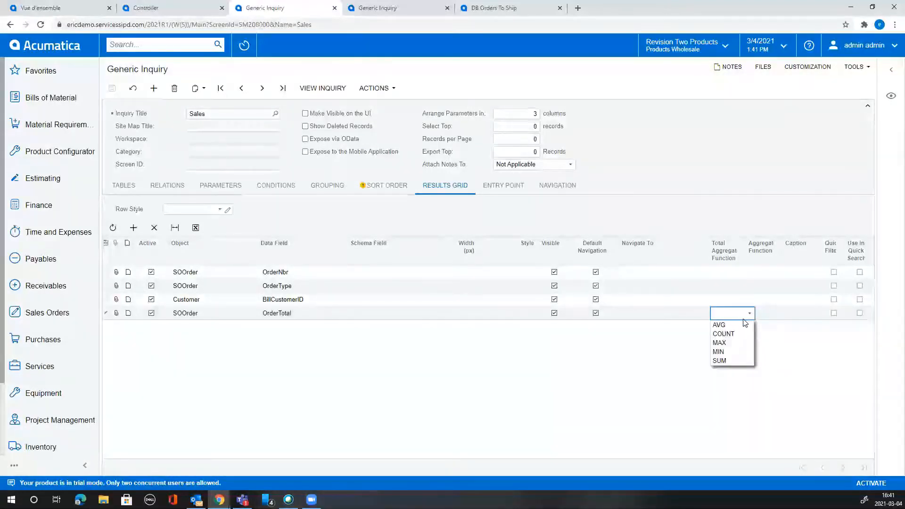
pyautogui.click(736, 361)
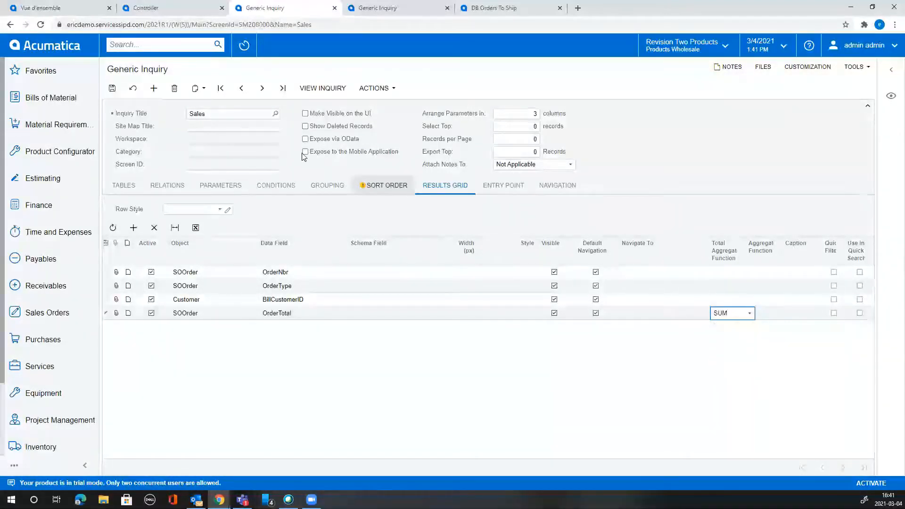
pyautogui.click(112, 89)
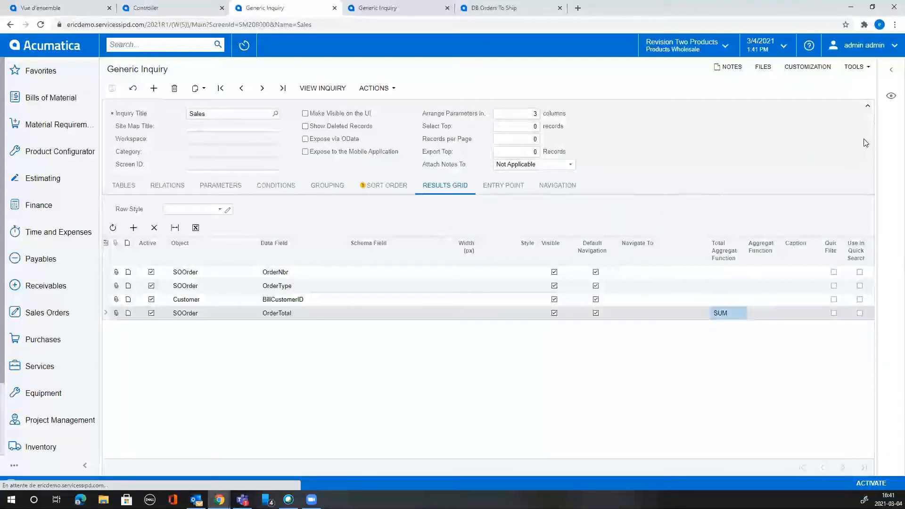
# Preview the results and add an OrderDate column row.
pyautogui.click(892, 99)
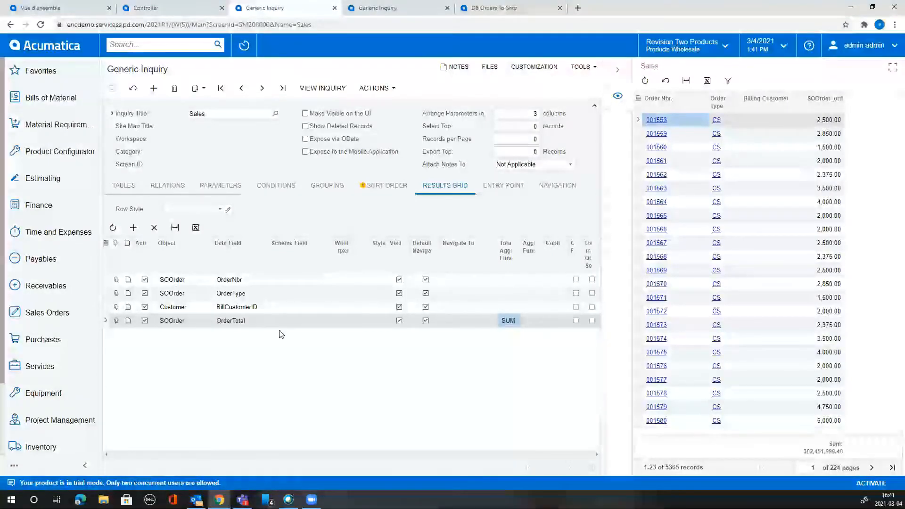
pyautogui.click(134, 227)
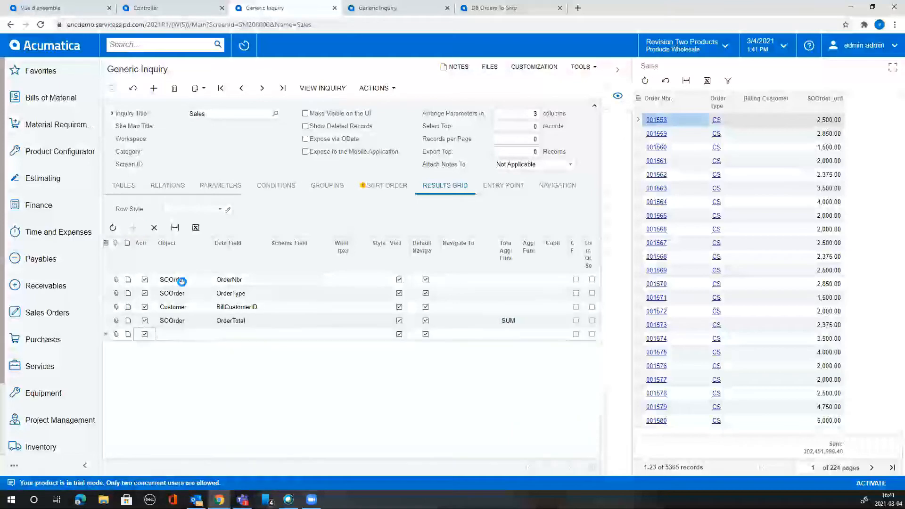
pyautogui.click(247, 336)
pyautogui.write('date')
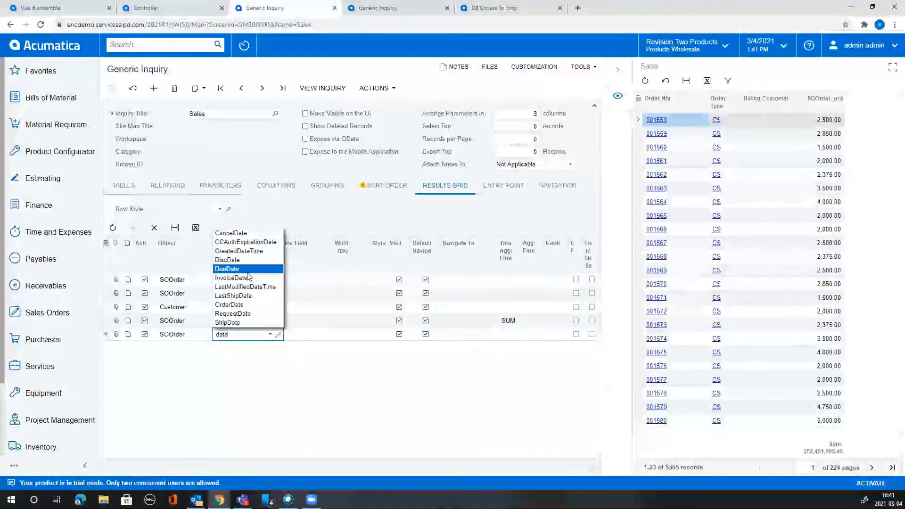
pyautogui.click(250, 305)
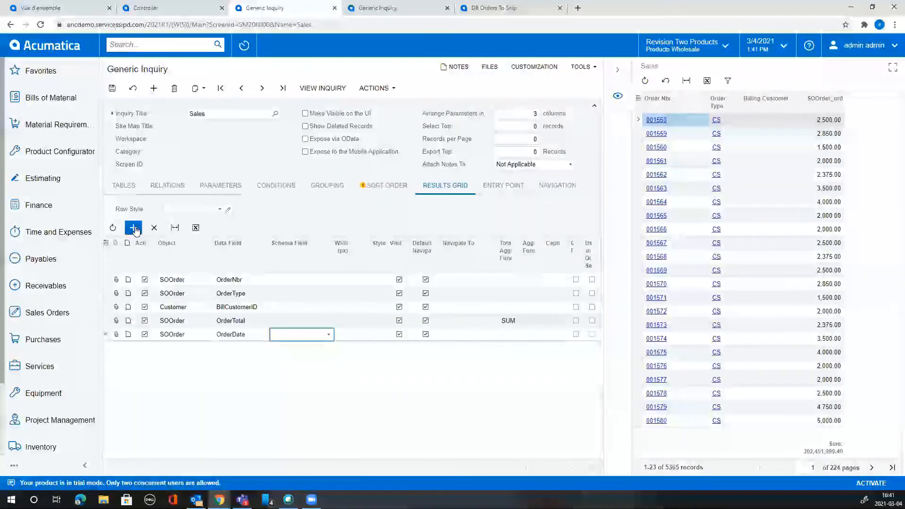
# Switch the Customer column's data field from BillCustomerID to AcctCD.
pyautogui.click(134, 228)
pyautogui.click(273, 352)
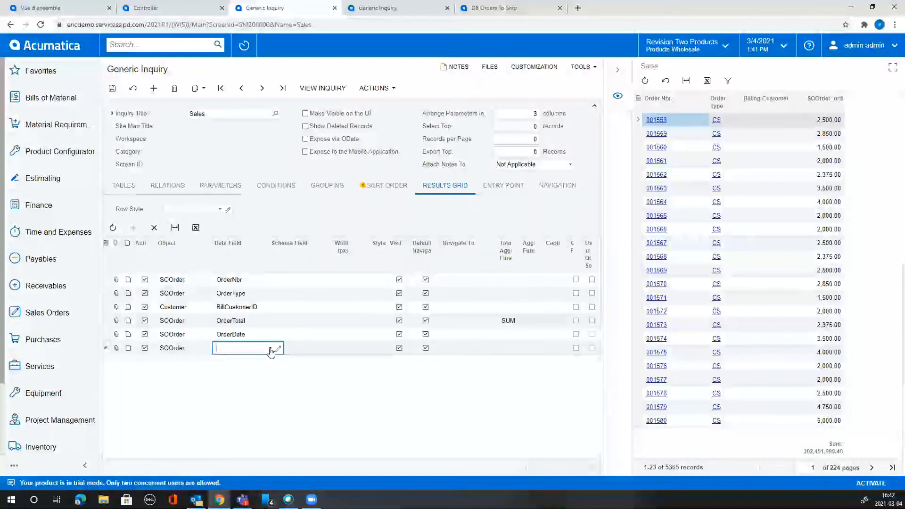
pyautogui.click(267, 307)
pyautogui.click(272, 309)
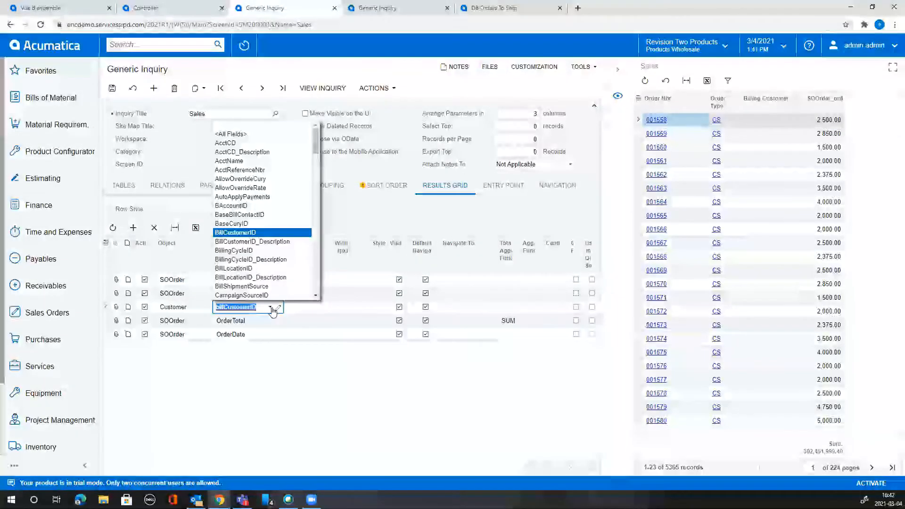
pyautogui.click(297, 143)
# Add a Customer AcctName column row and save the inquiry.
pyautogui.click(133, 227)
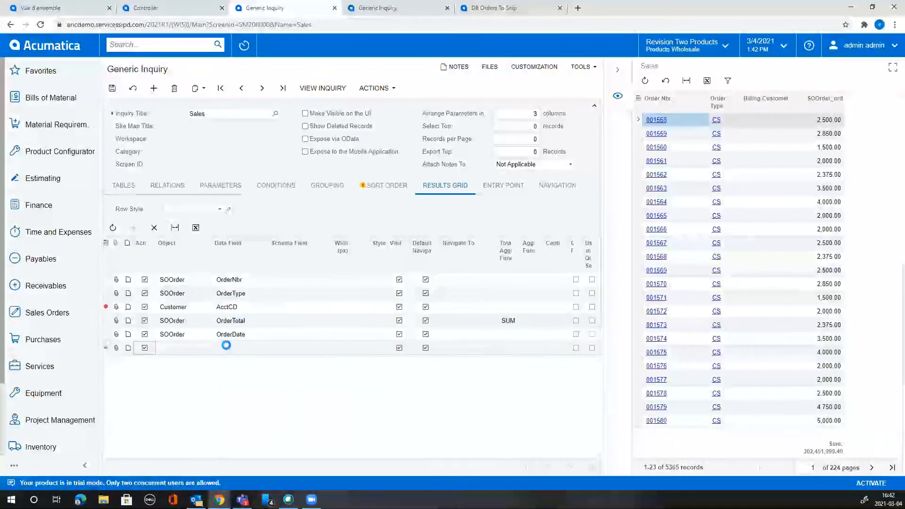
pyautogui.click(255, 350)
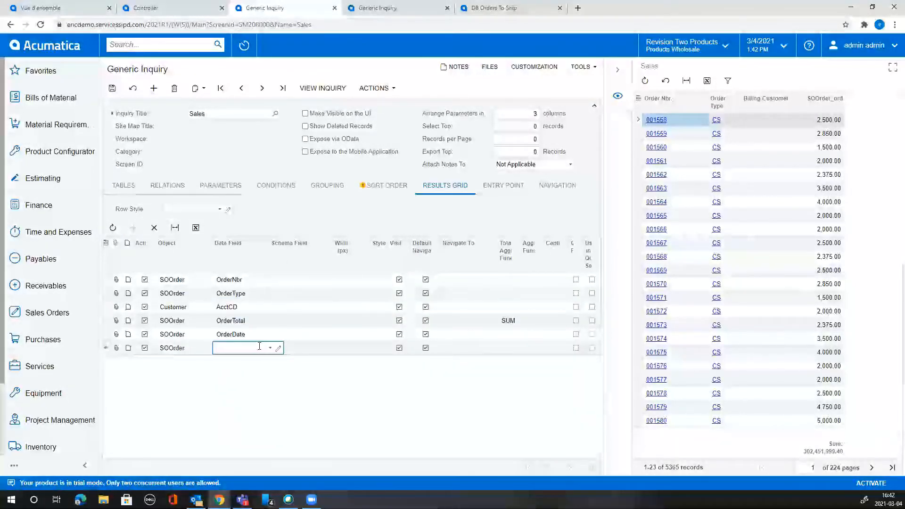
pyautogui.write('d')
pyautogui.press('BackSpace')
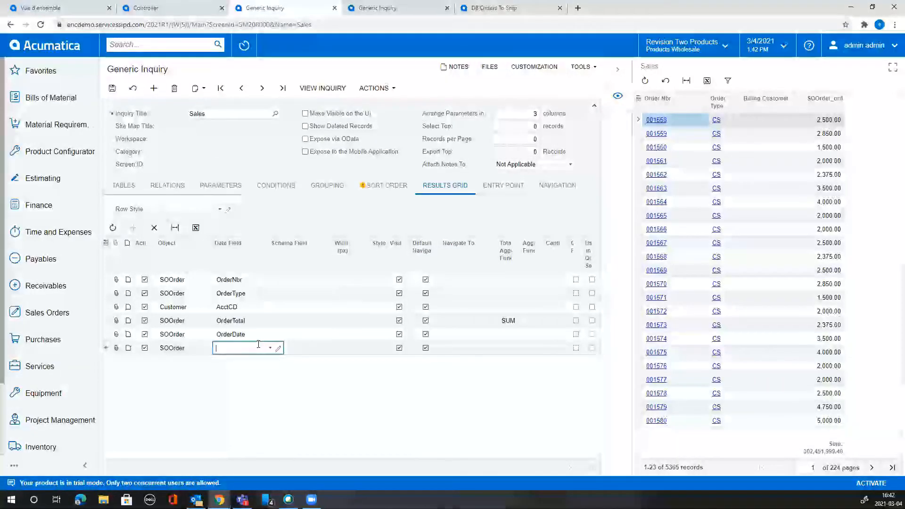
pyautogui.write('nam')
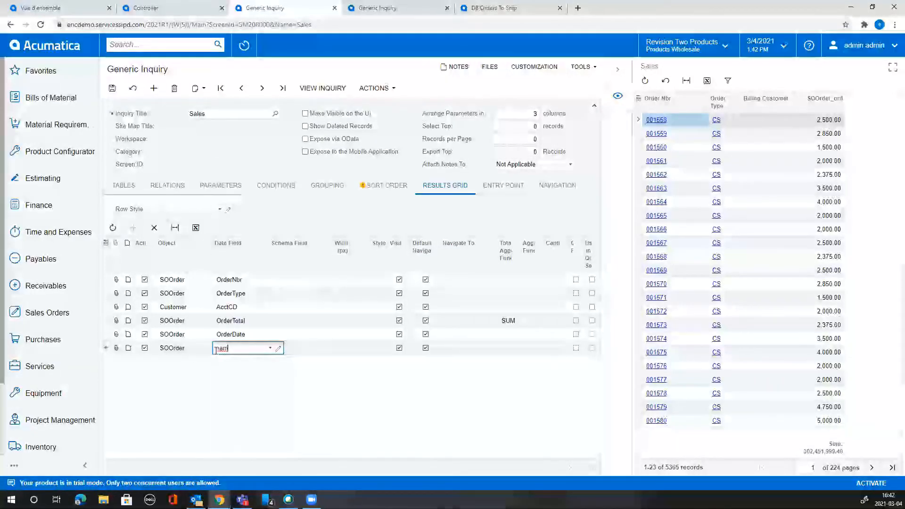
pyautogui.click(217, 403)
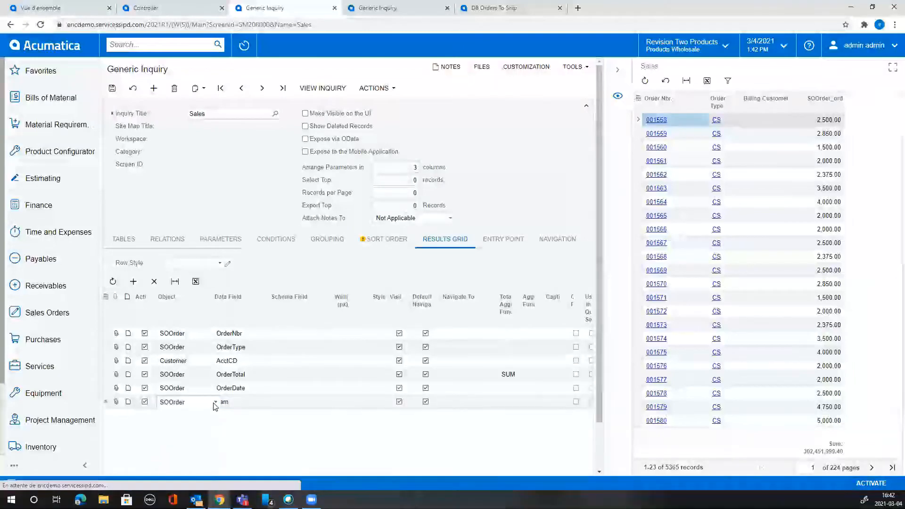
pyautogui.click(214, 352)
pyautogui.click(209, 361)
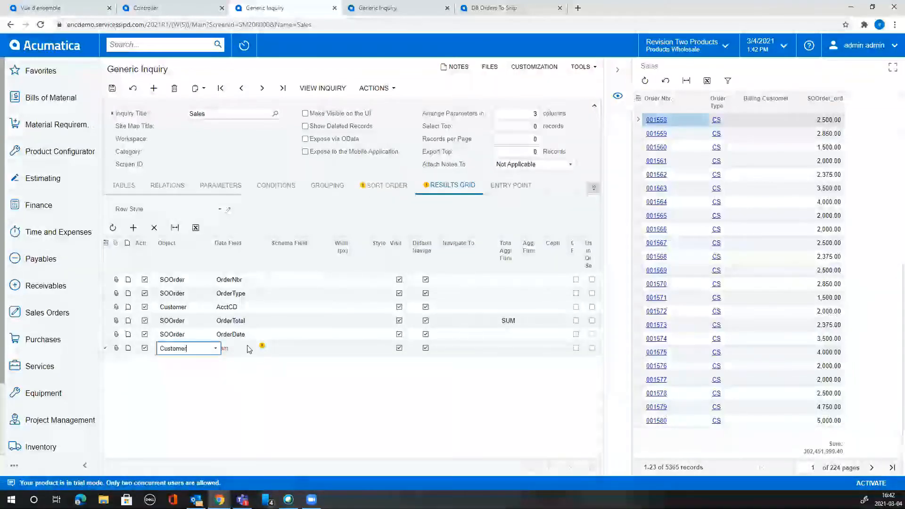
pyautogui.click(255, 350)
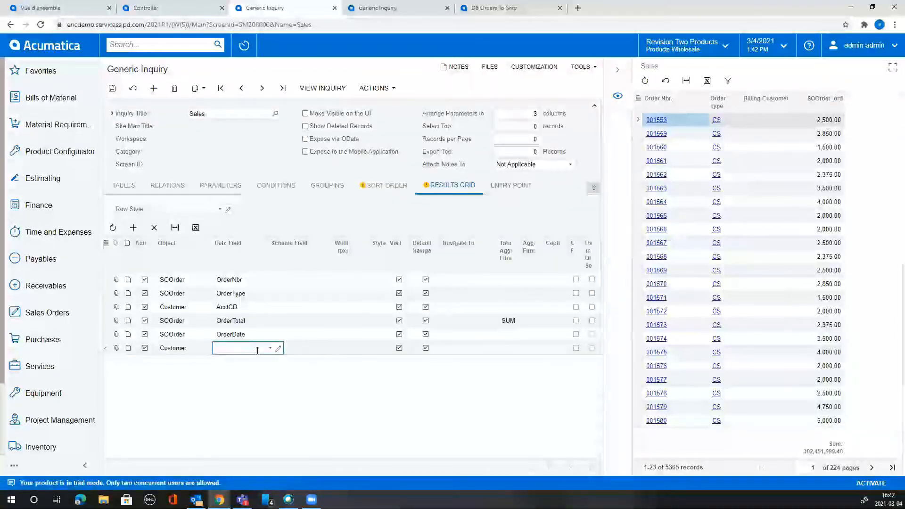
pyautogui.write('nam')
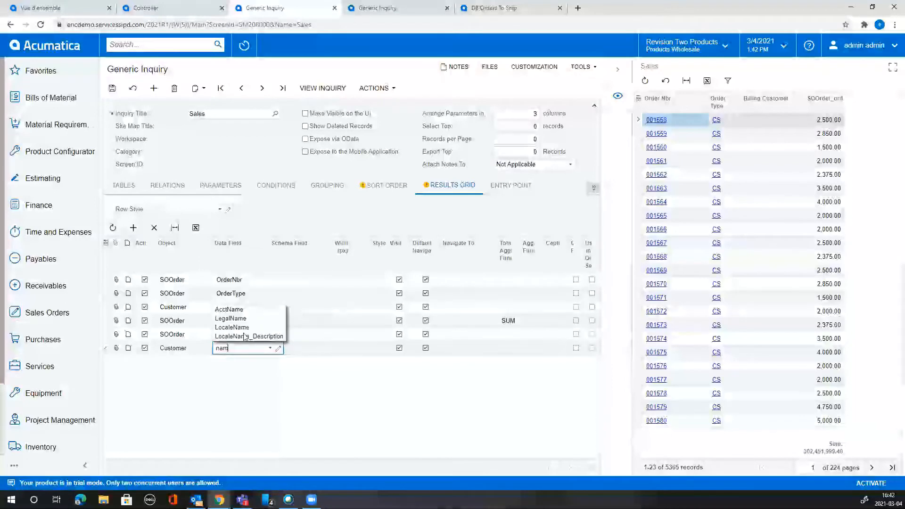
pyautogui.click(235, 309)
pyautogui.click(113, 87)
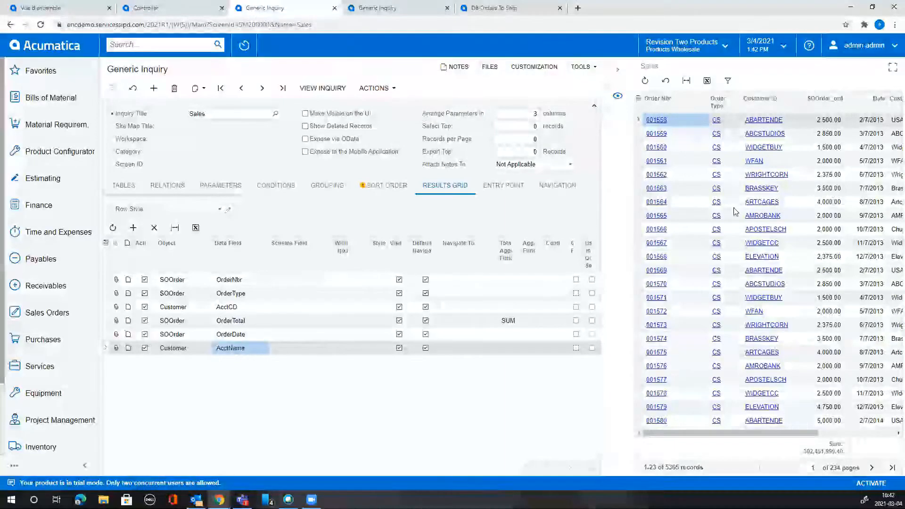
# Expand the Sales results preview to full view, restore it, then hide it.
pyautogui.click(894, 70)
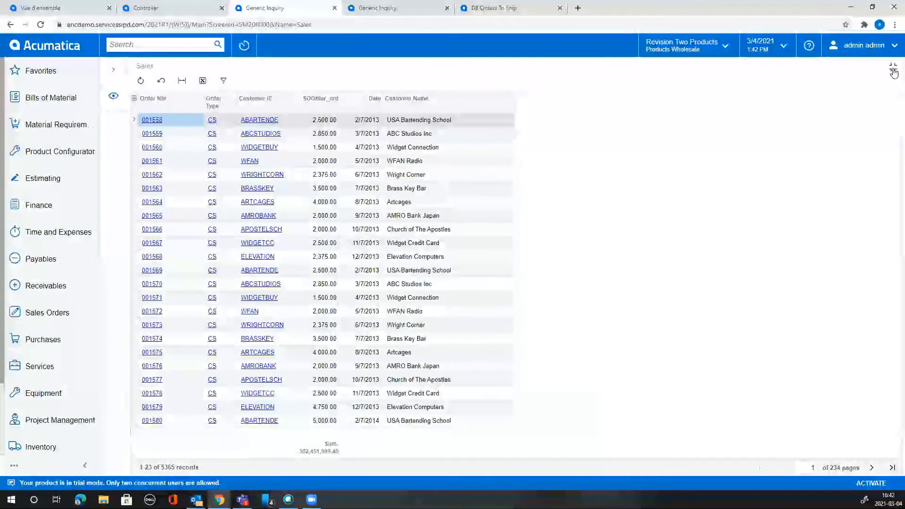
pyautogui.click(894, 71)
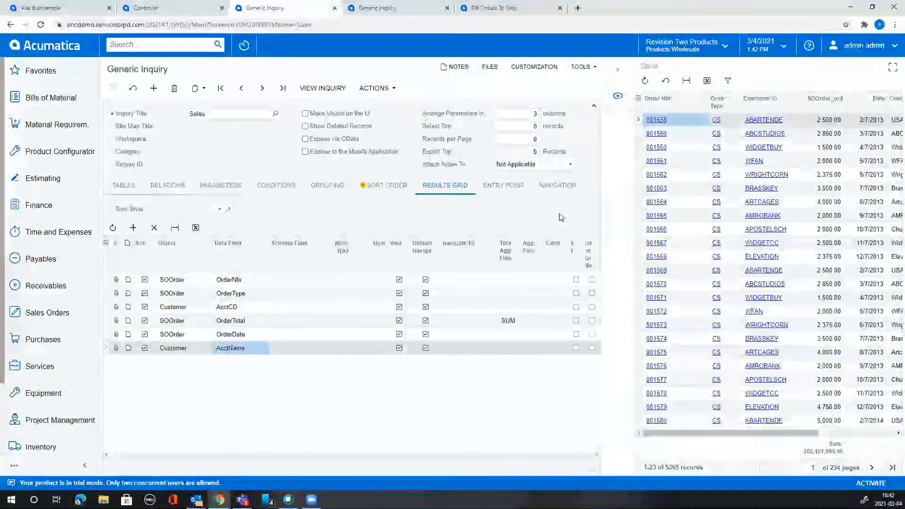
pyautogui.click(620, 71)
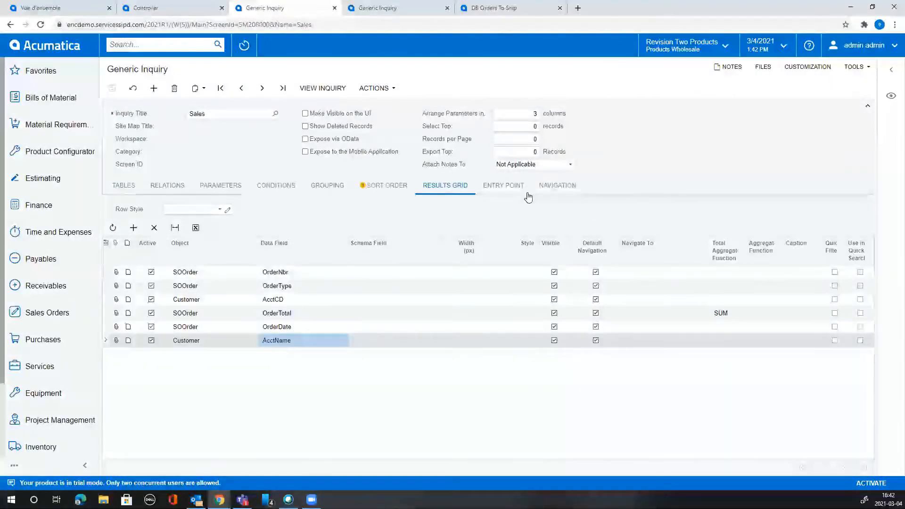
# Set Sales Orders (SO.30.10.00) as the entry screen and enable mass actions and mass record update.
pyautogui.click(504, 186)
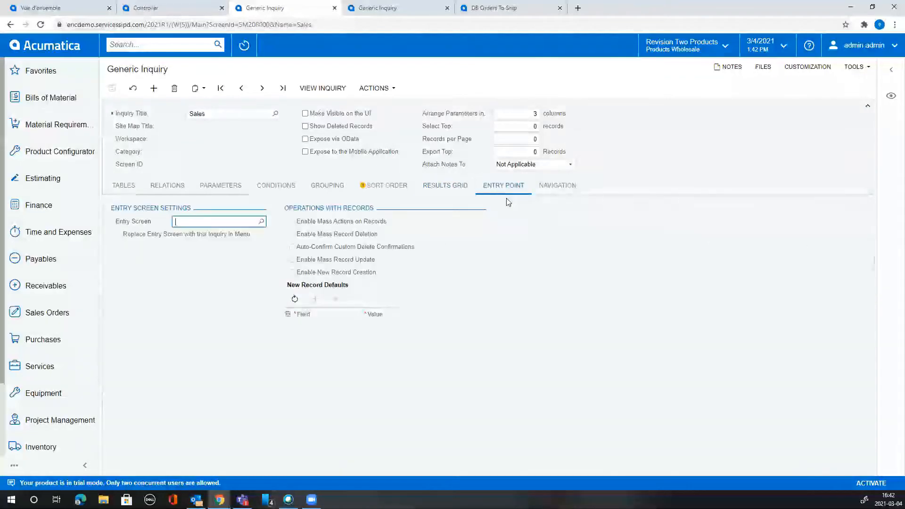
pyautogui.click(260, 222)
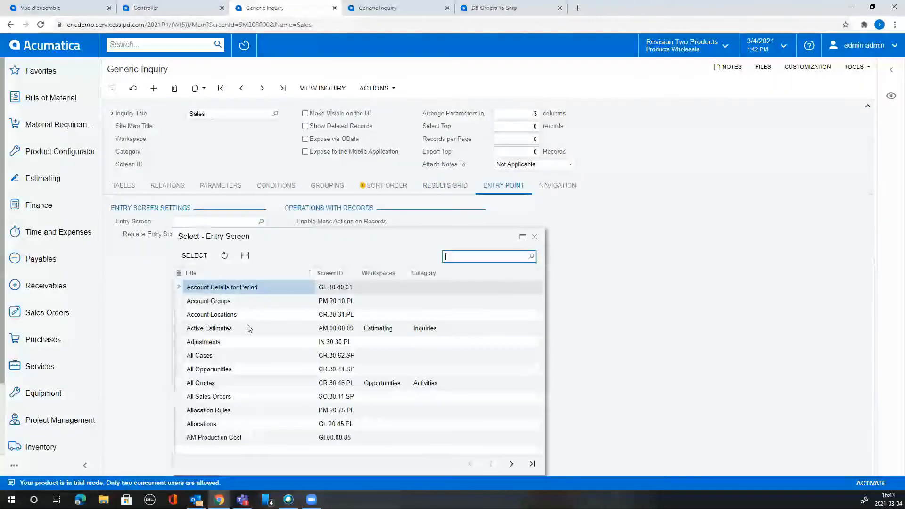
pyautogui.write('so')
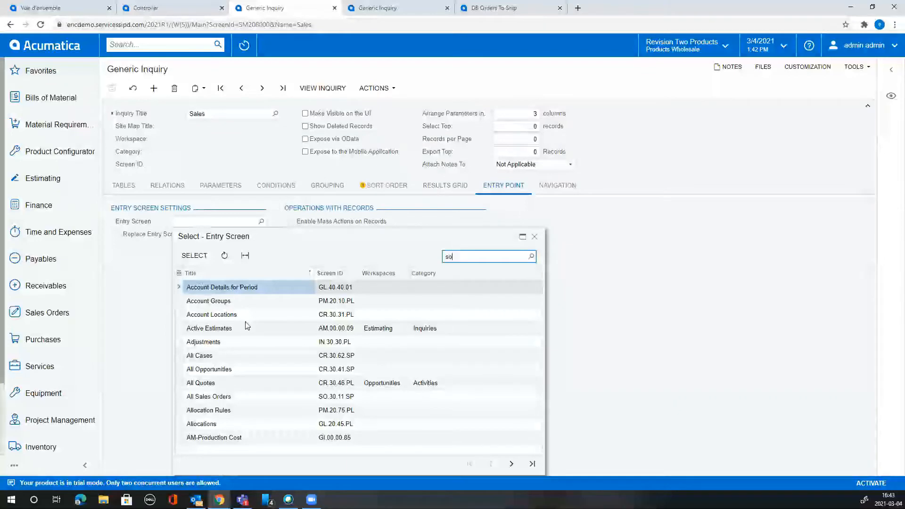
pyautogui.write('o')
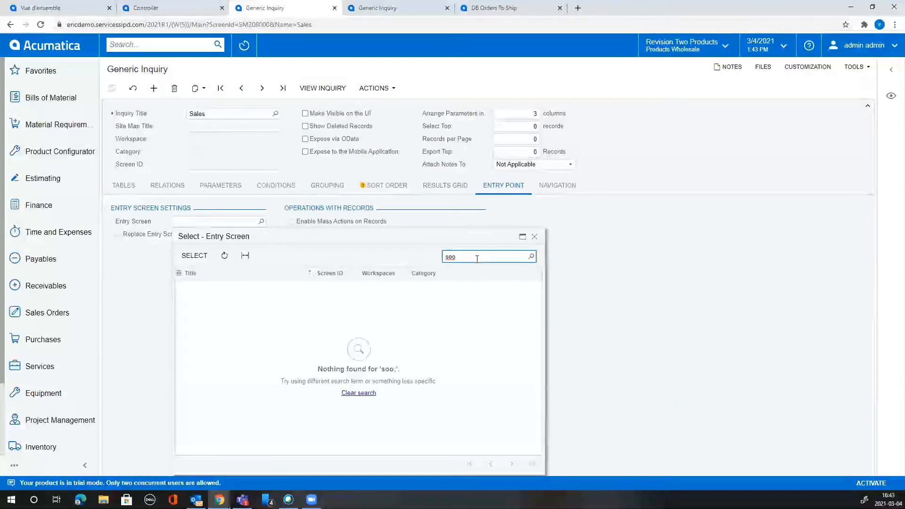
pyautogui.press('BackSpace')
pyautogui.press('BackSpace')
pyautogui.press('BackSpace')
pyautogui.write('order')
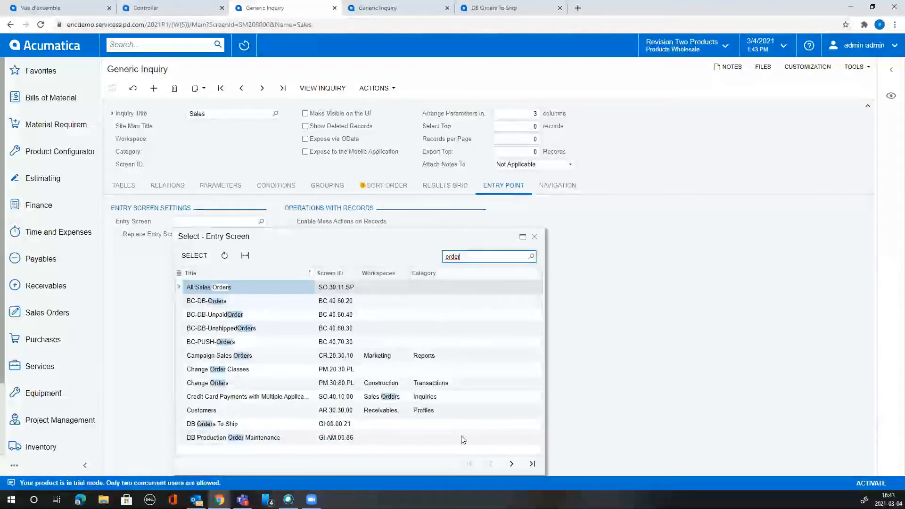
pyautogui.click(511, 464)
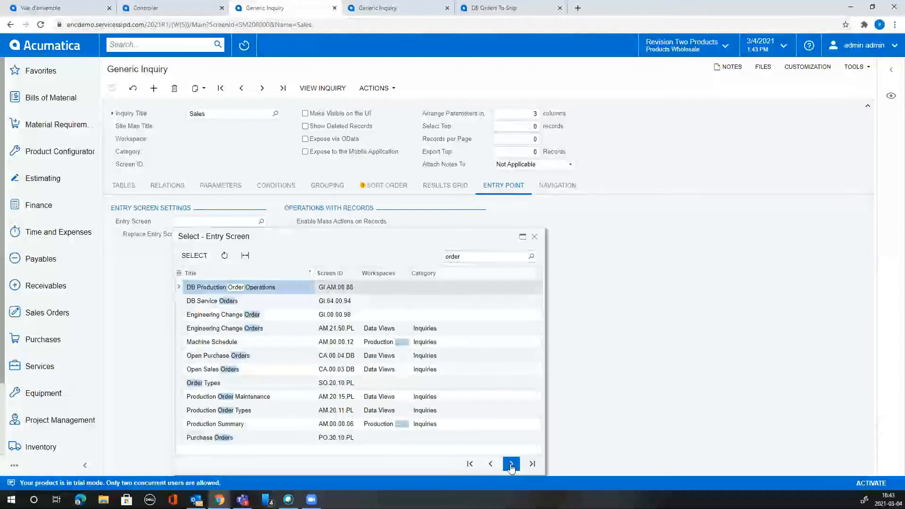
pyautogui.click(512, 465)
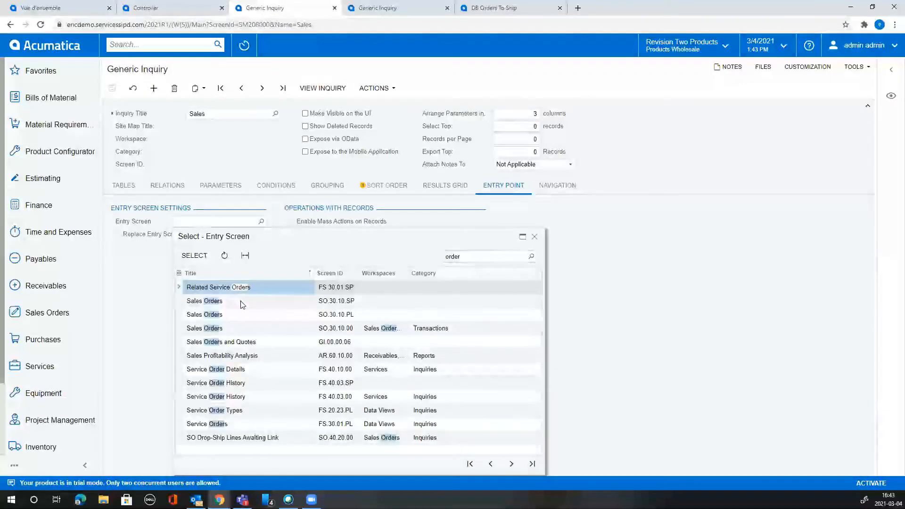
pyautogui.click(242, 303)
pyautogui.click(240, 317)
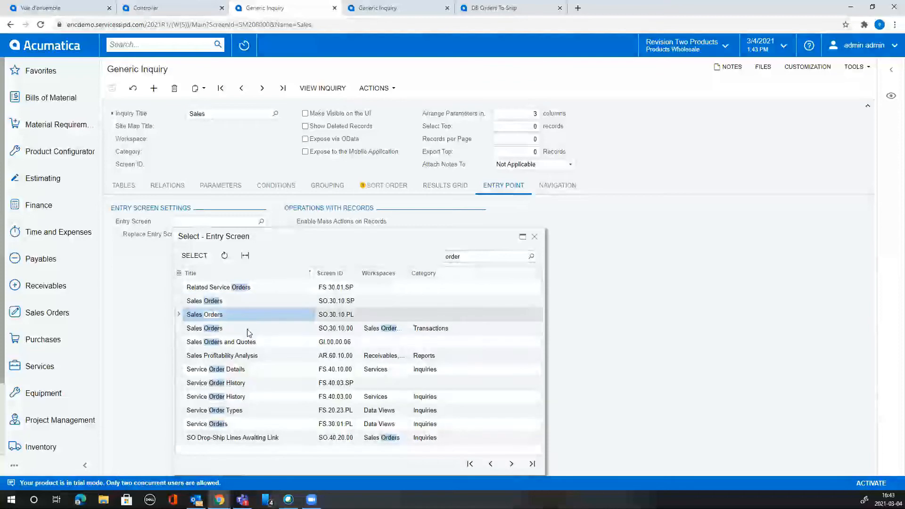
pyautogui.click(249, 332)
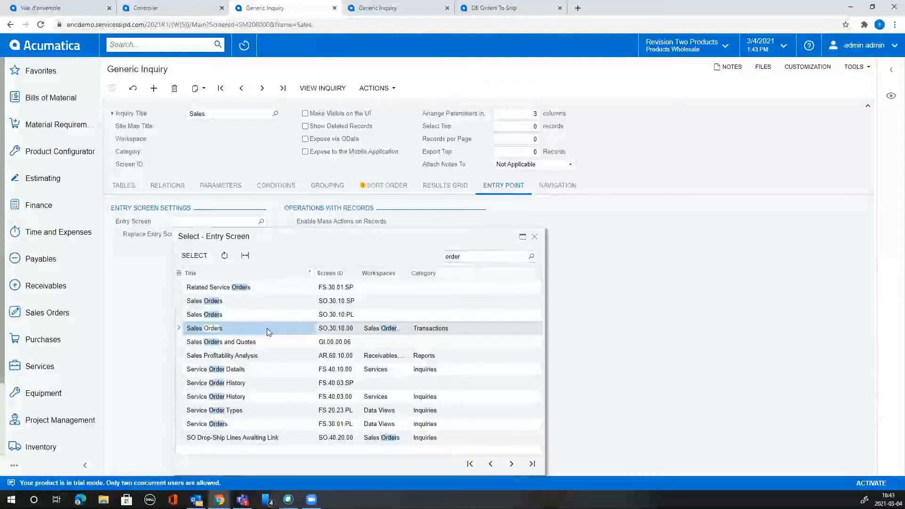
pyautogui.doubleClick(267, 332)
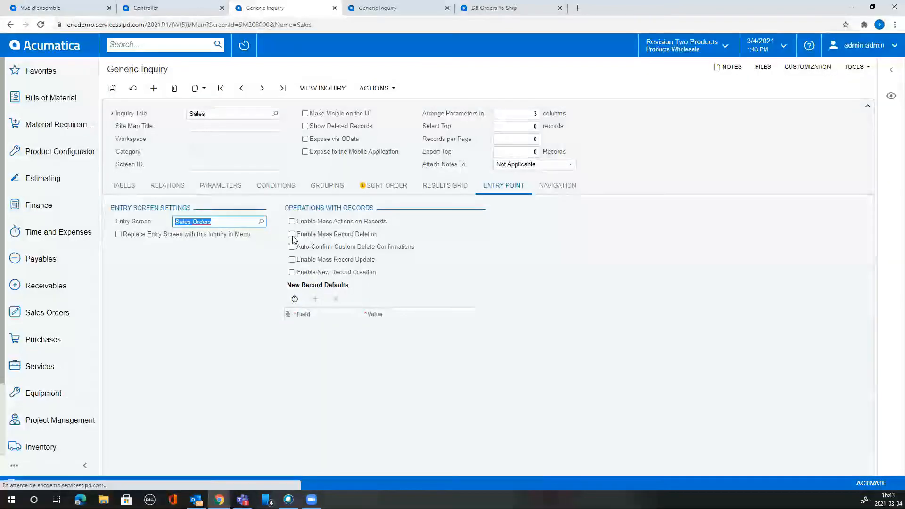
pyautogui.click(305, 222)
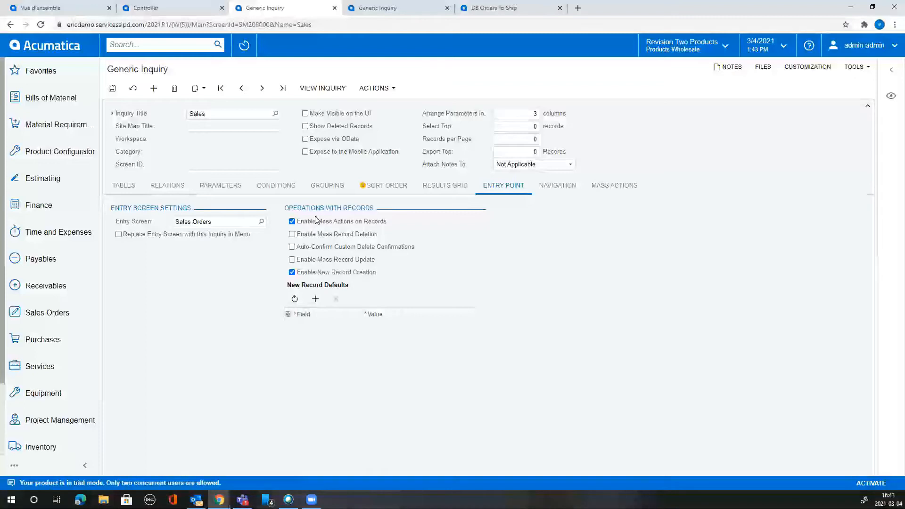
pyautogui.click(332, 261)
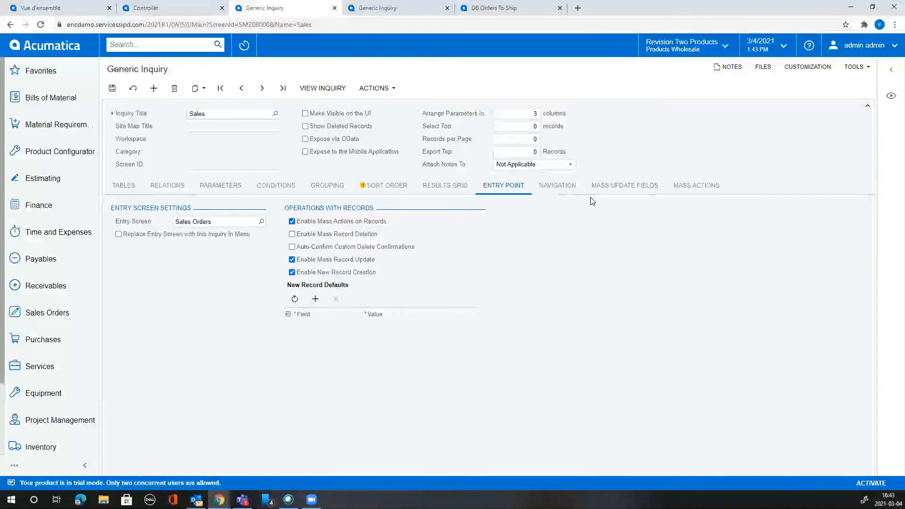
# Add Due Date as a mass update field.
pyautogui.click(653, 186)
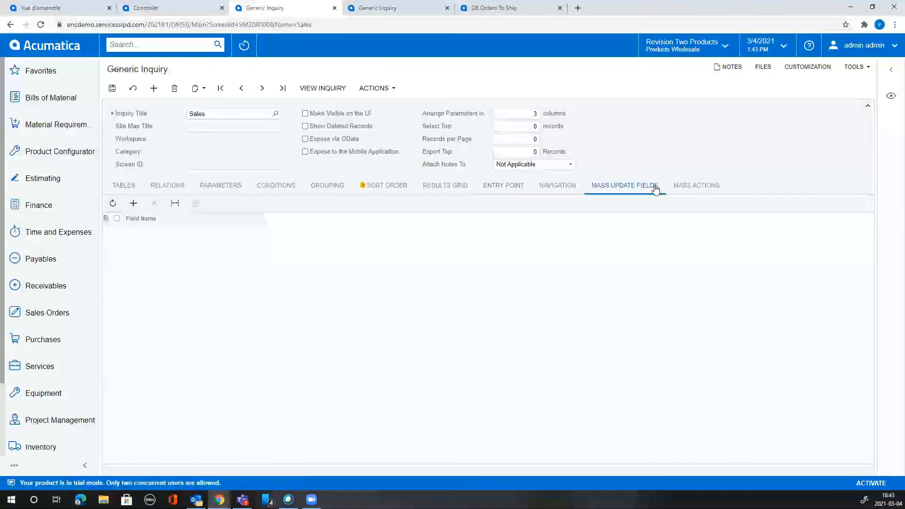
pyautogui.click(132, 206)
pyautogui.click(260, 234)
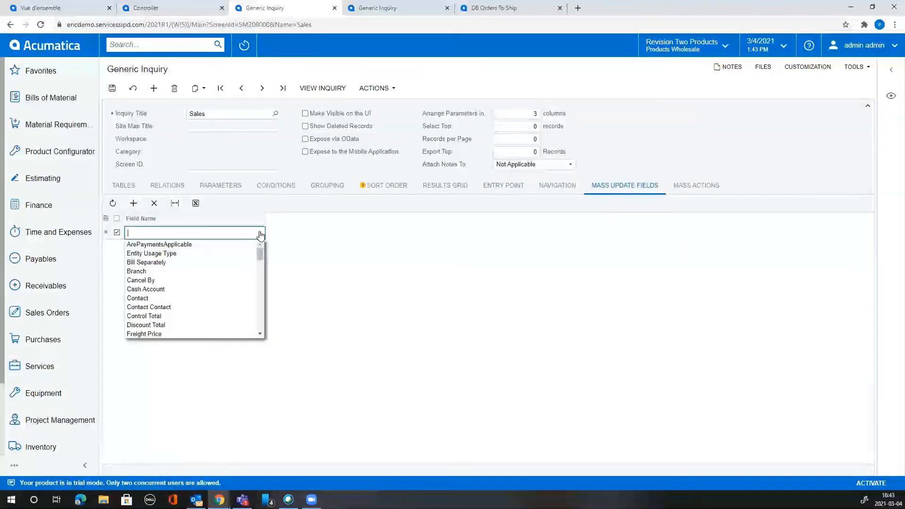
pyautogui.scroll(-2, 240, 281)
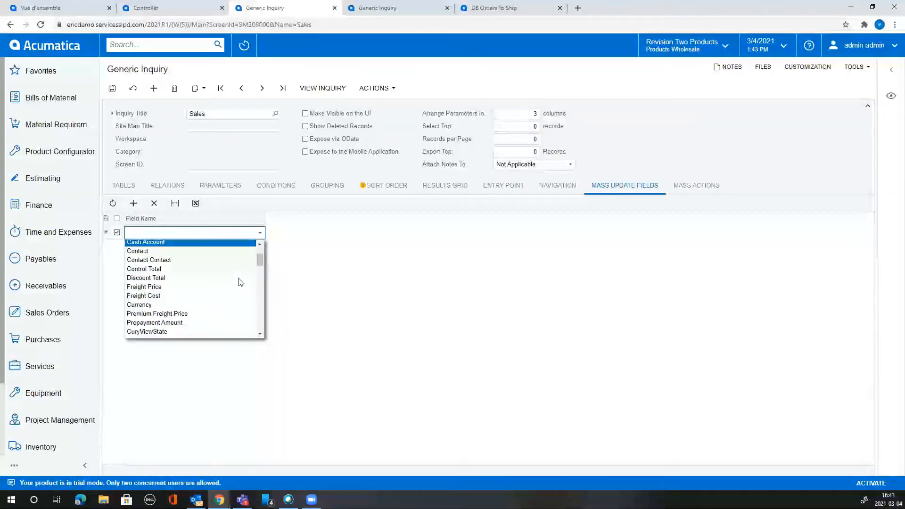
pyautogui.scroll(-1, 241, 282)
pyautogui.scroll(-4, 240, 280)
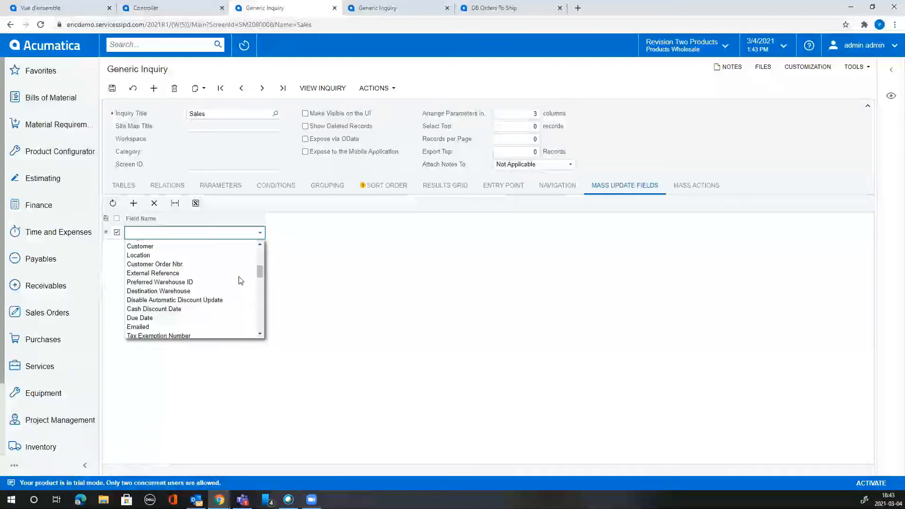
pyautogui.scroll(2, 231, 290)
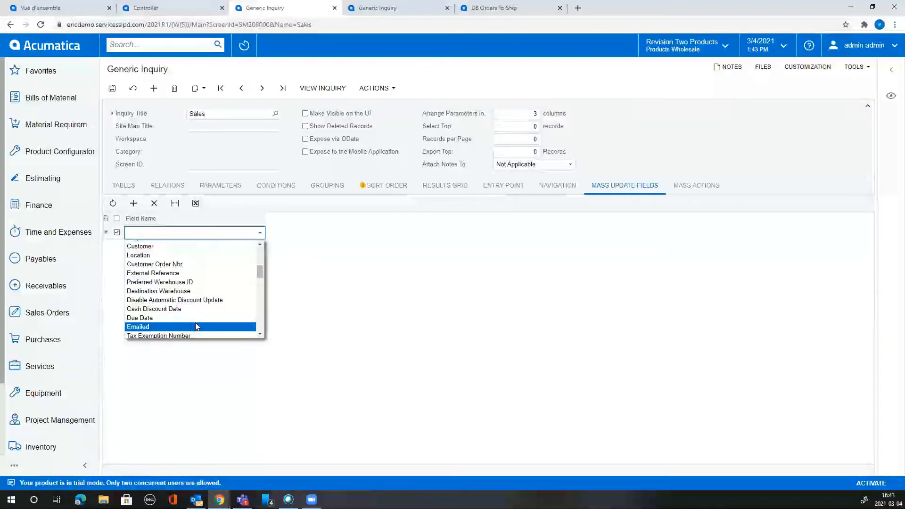
pyautogui.scroll(-1, 206, 296)
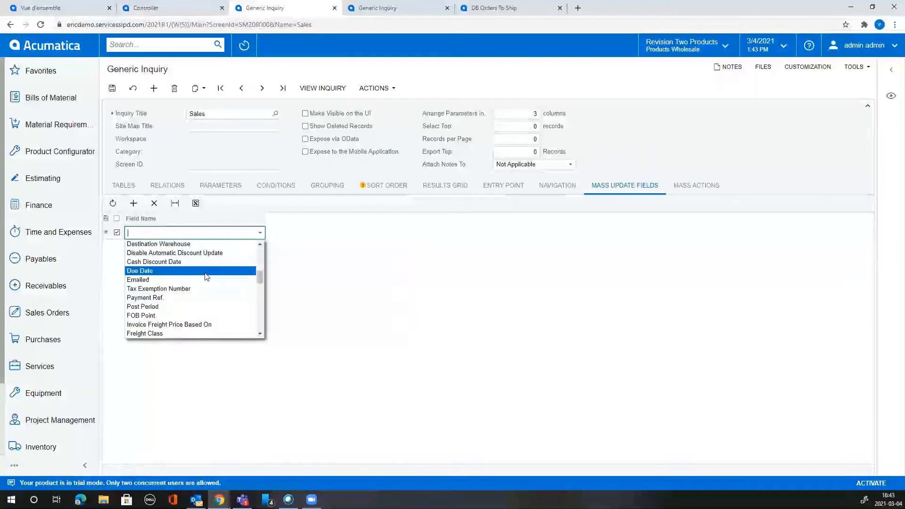
pyautogui.click(207, 271)
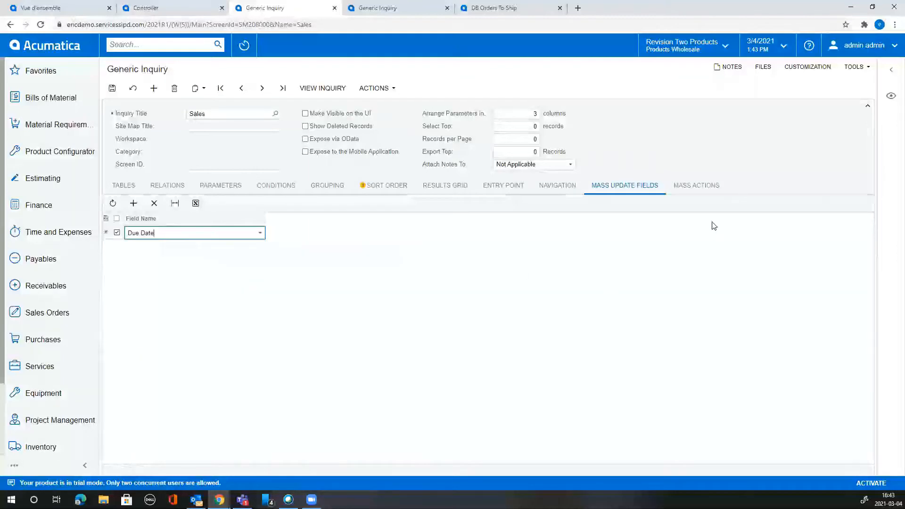
# Change the mass update field from Due Date to Requested On.
pyautogui.click(260, 234)
pyautogui.write('req')
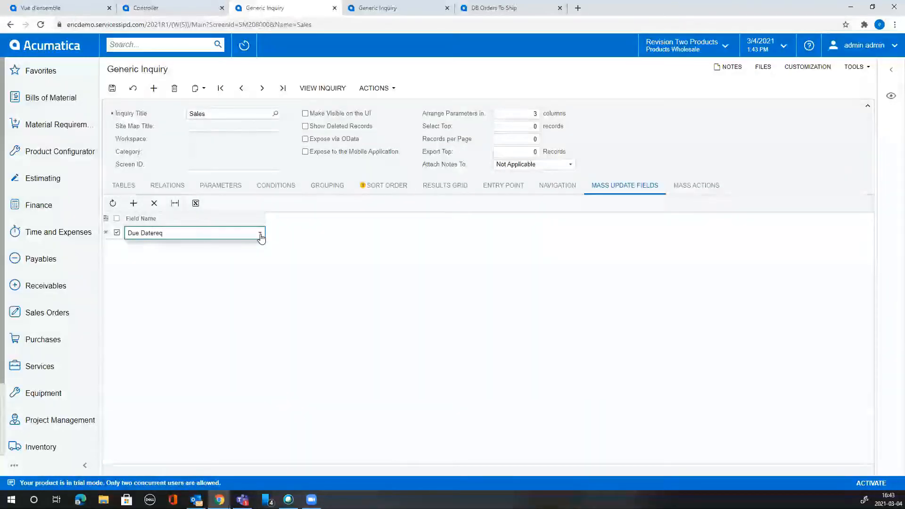
pyautogui.press('BackSpace')
pyautogui.press('BackSpace')
pyautogui.press('BackSpace')
pyautogui.press('BackSpace')
pyautogui.press('BackSpace')
pyautogui.press('BackSpace')
pyautogui.press('BackSpace')
pyautogui.press('BackSpace')
pyautogui.press('BackSpace')
pyautogui.press('BackSpace')
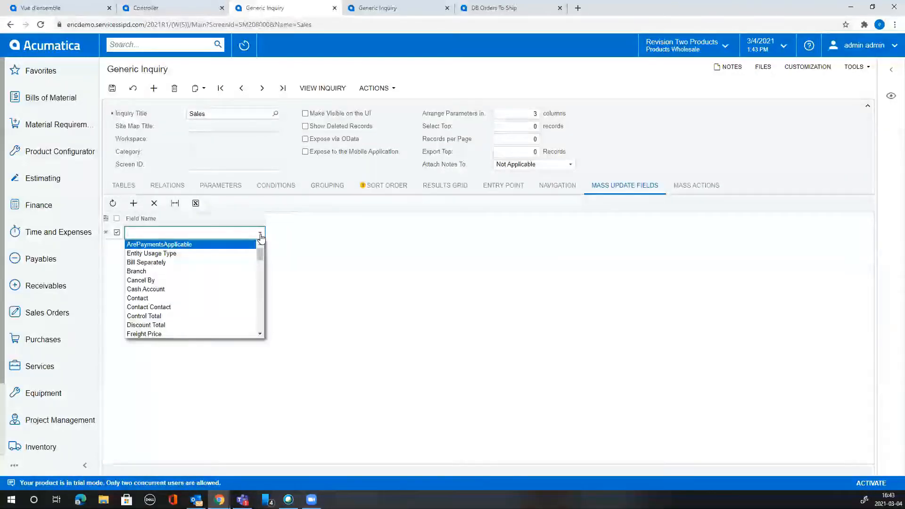
pyautogui.write('req')
pyautogui.click(216, 253)
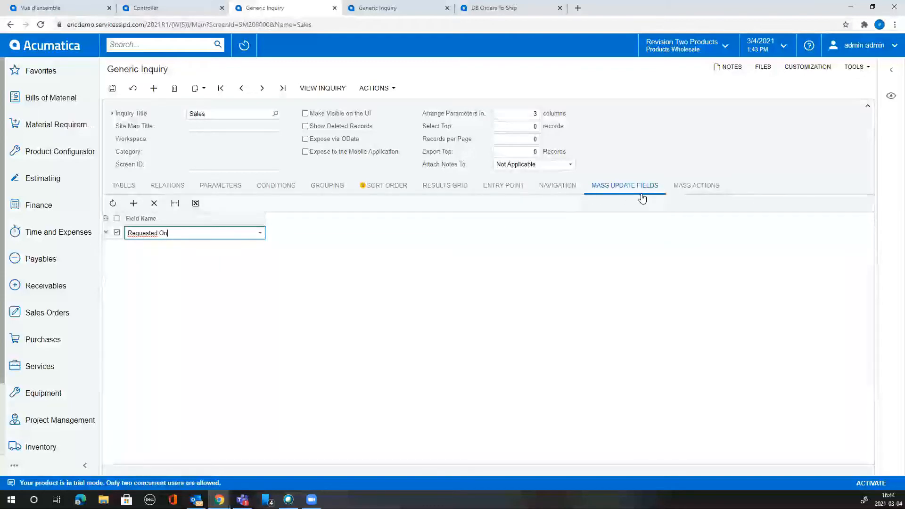
pyautogui.click(689, 188)
# Add Open Order [Action] as a mass action of the Sales inquiry.
pyautogui.click(133, 203)
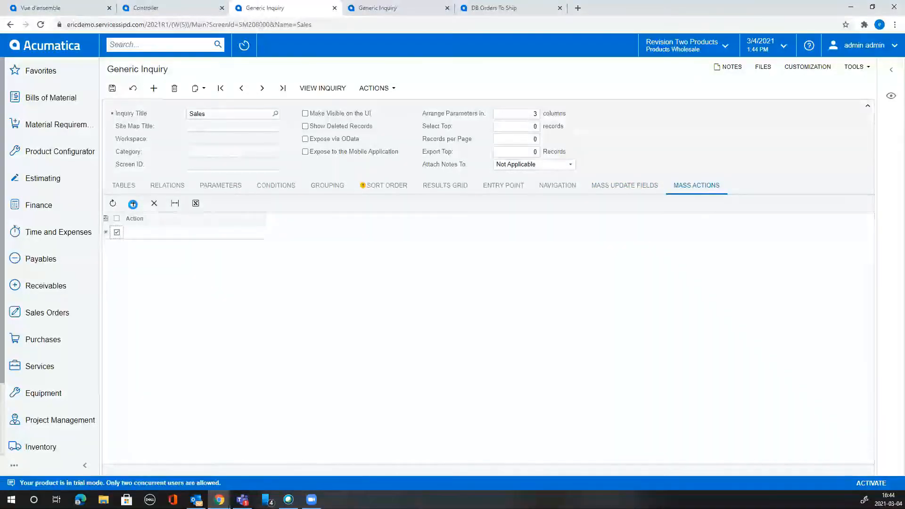
pyautogui.click(204, 236)
pyautogui.click(259, 232)
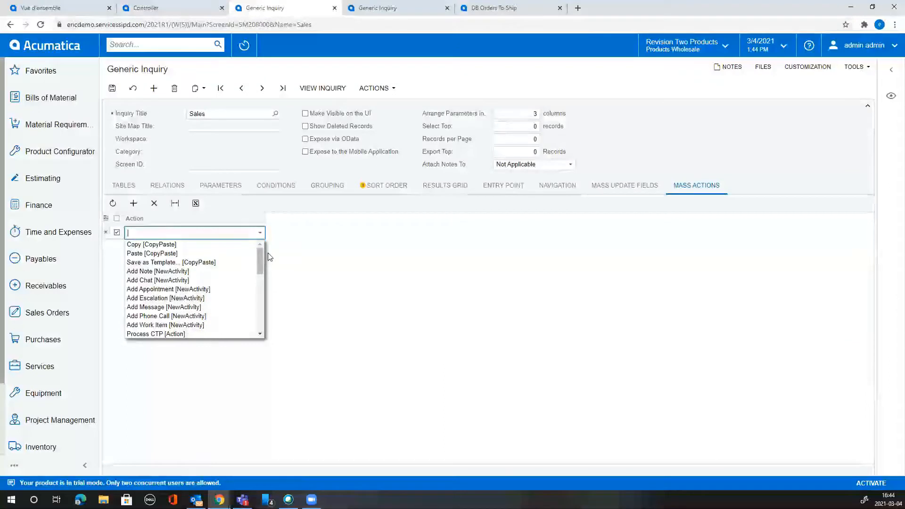
pyautogui.moveTo(259, 264); pyautogui.dragTo(257, 290)
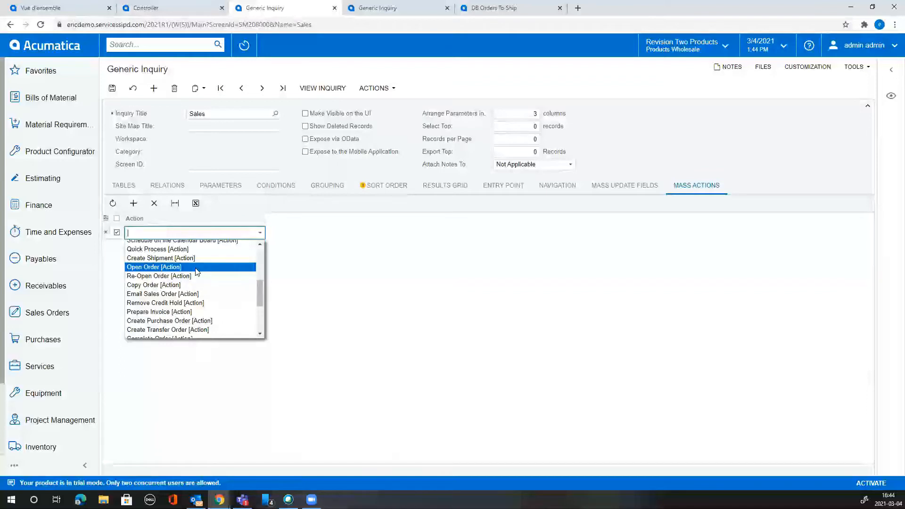
pyautogui.click(195, 267)
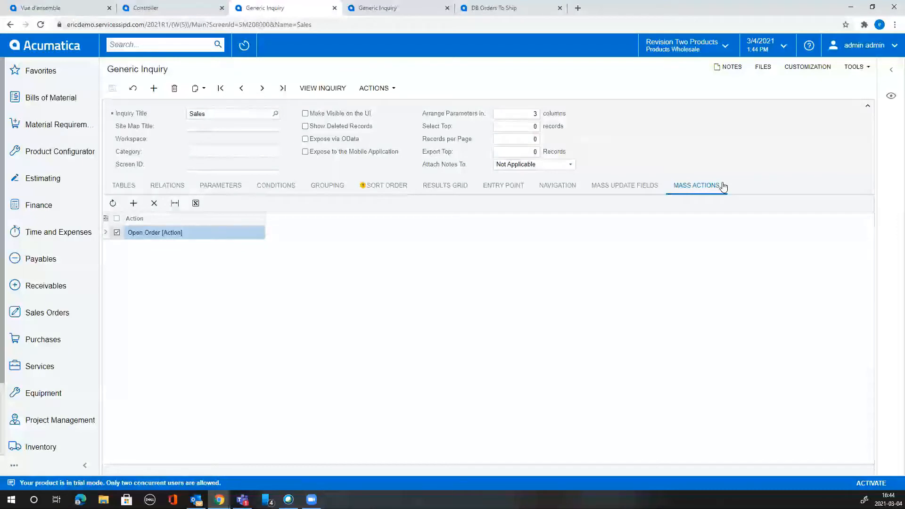
pyautogui.click(653, 191)
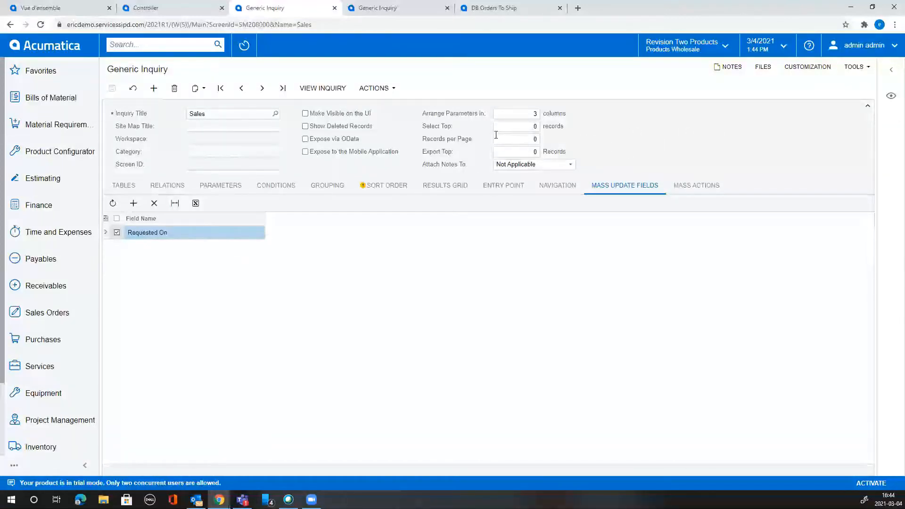
pyautogui.click(557, 189)
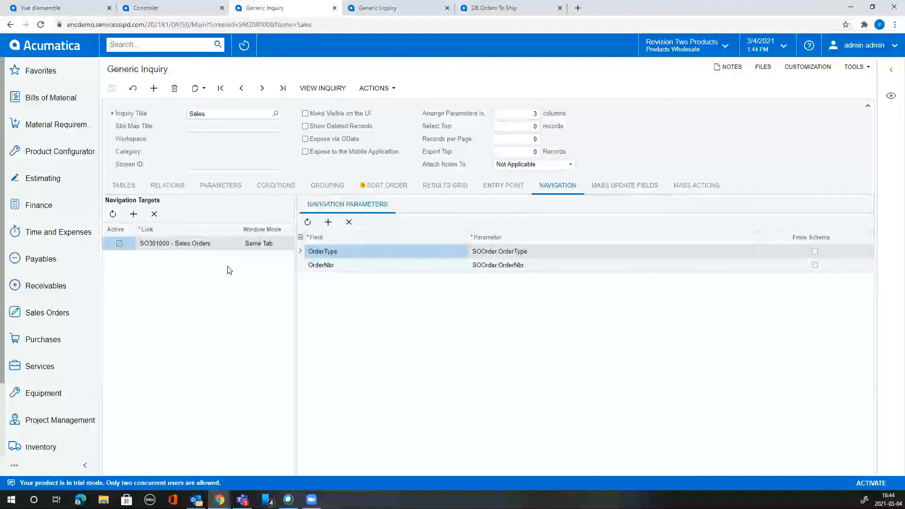
# Add a navigation target linking to the Customer View screen.
pyautogui.click(134, 216)
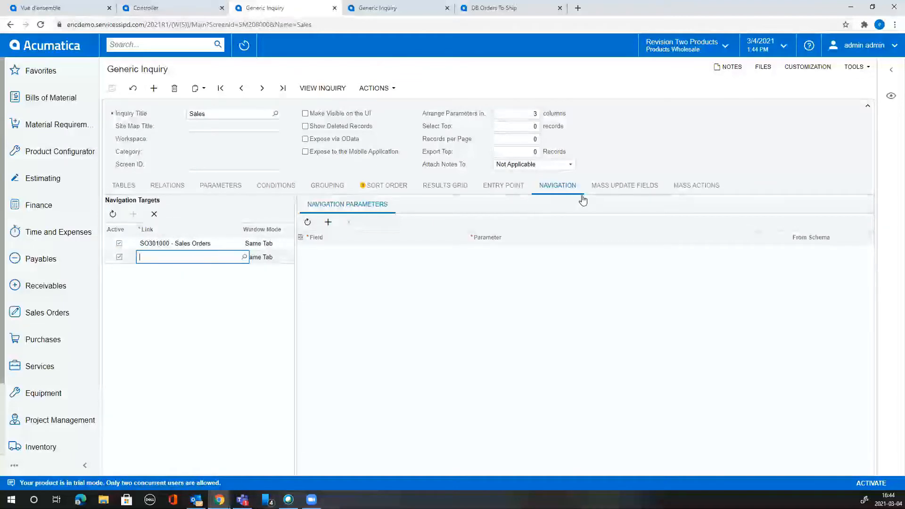
pyautogui.click(244, 259)
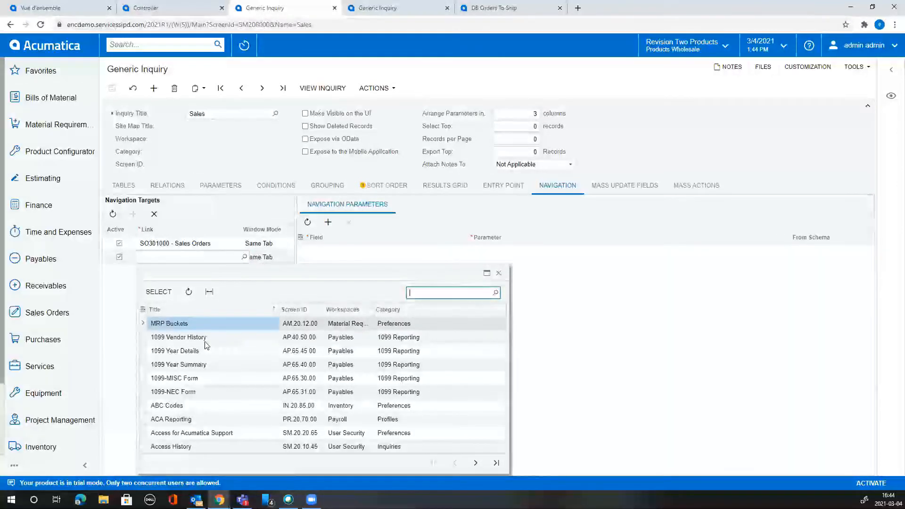
pyautogui.write('customer')
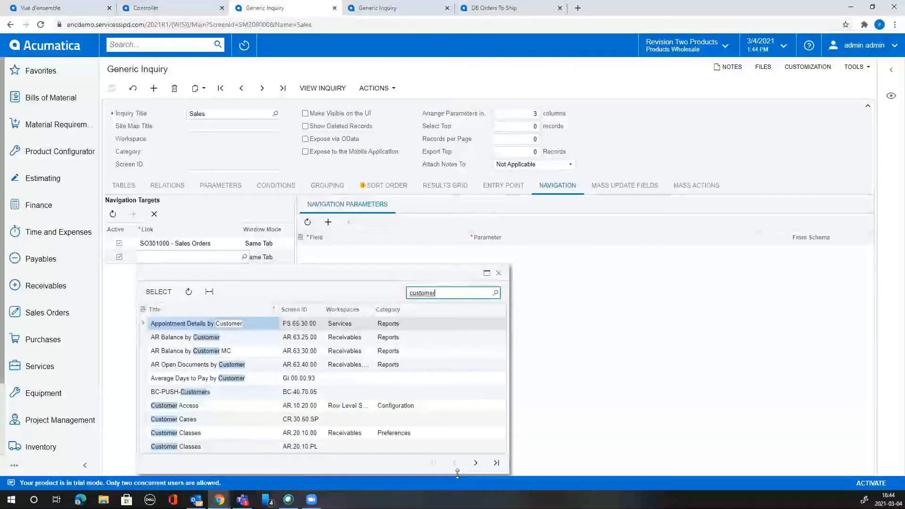
pyautogui.click(476, 463)
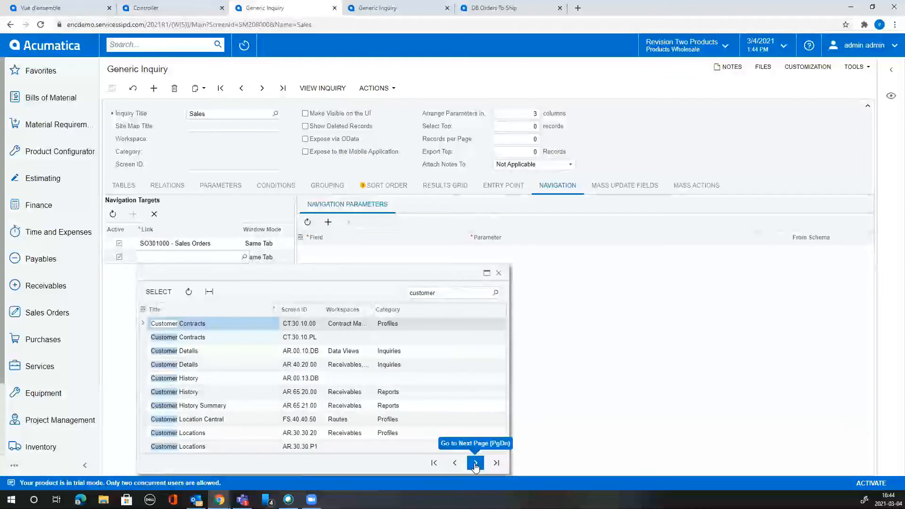
pyautogui.click(476, 463)
pyautogui.click(475, 463)
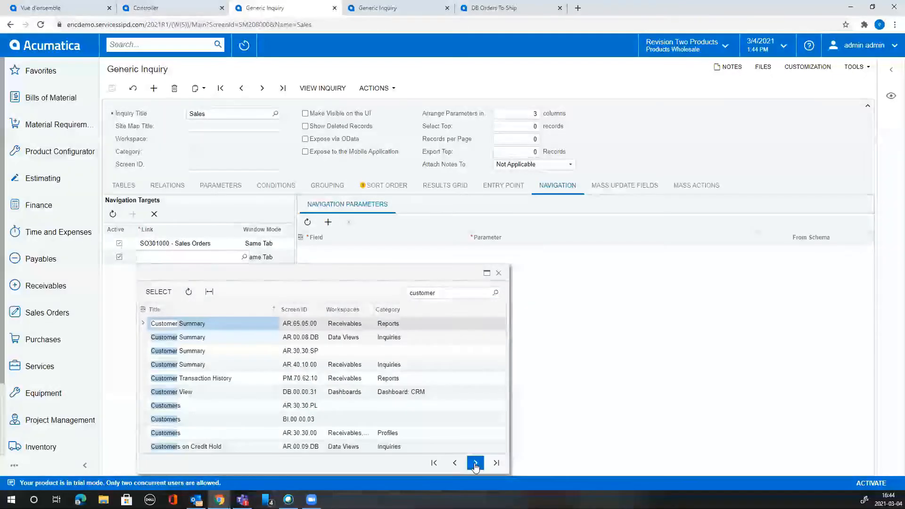
pyautogui.doubleClick(347, 394)
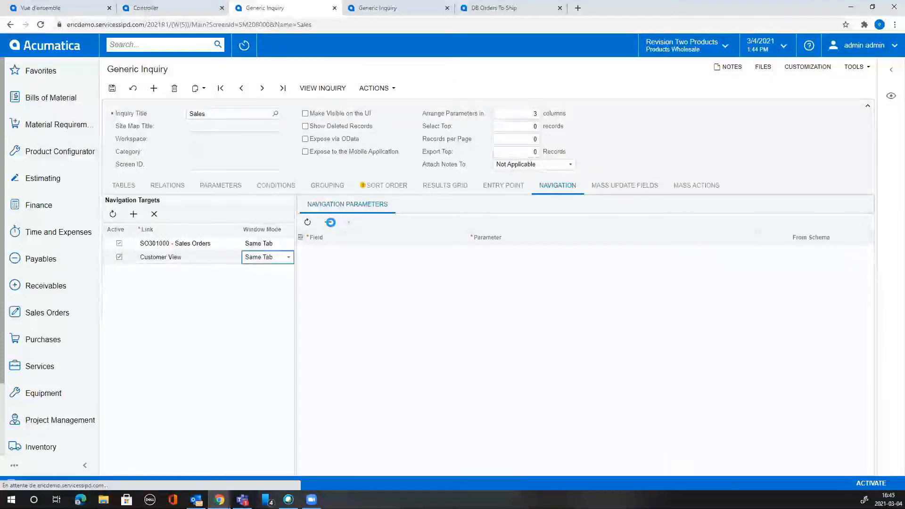
# Map parameter CustomerAccountID to Customer.AcctCD and save the inquiry.
pyautogui.click(329, 221)
pyautogui.click(471, 252)
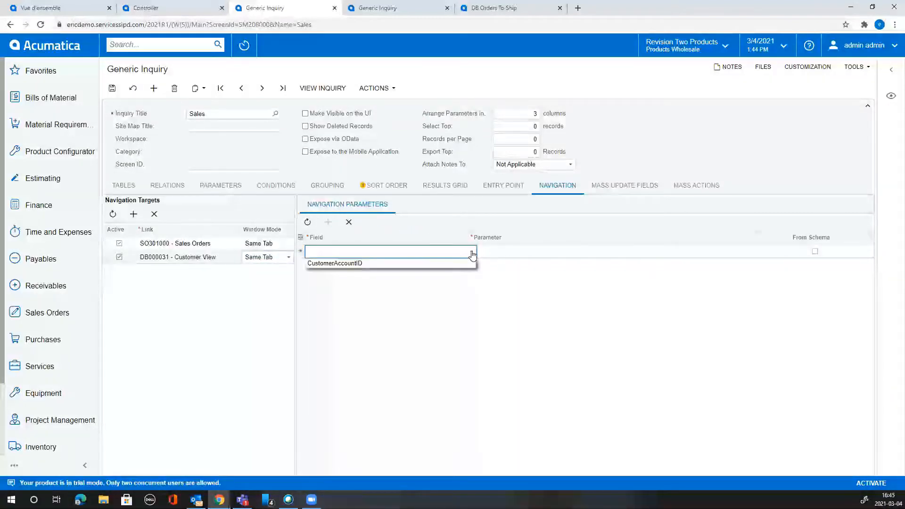
pyautogui.click(462, 263)
pyautogui.click(703, 251)
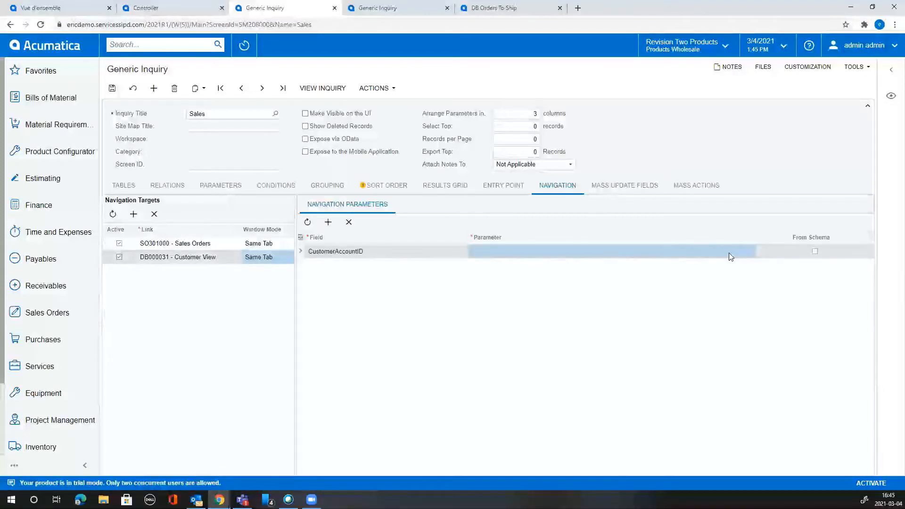
pyautogui.click(758, 252)
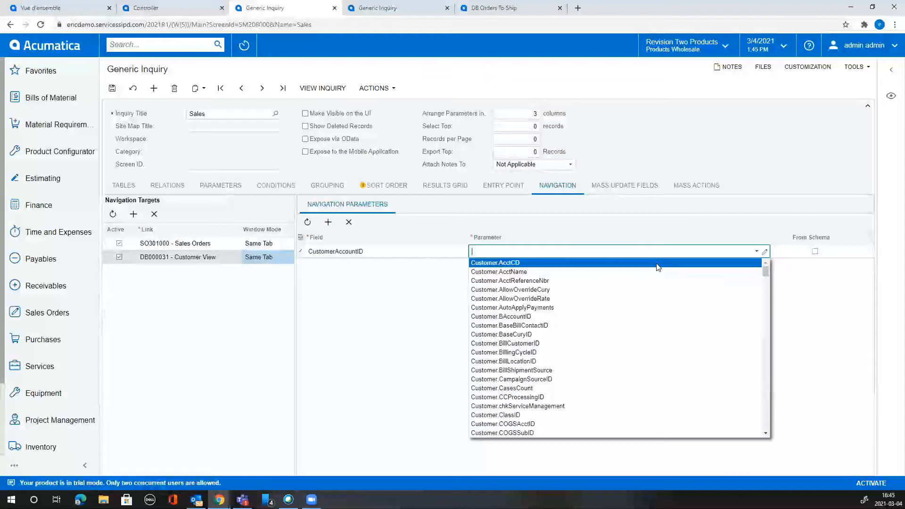
pyautogui.click(658, 267)
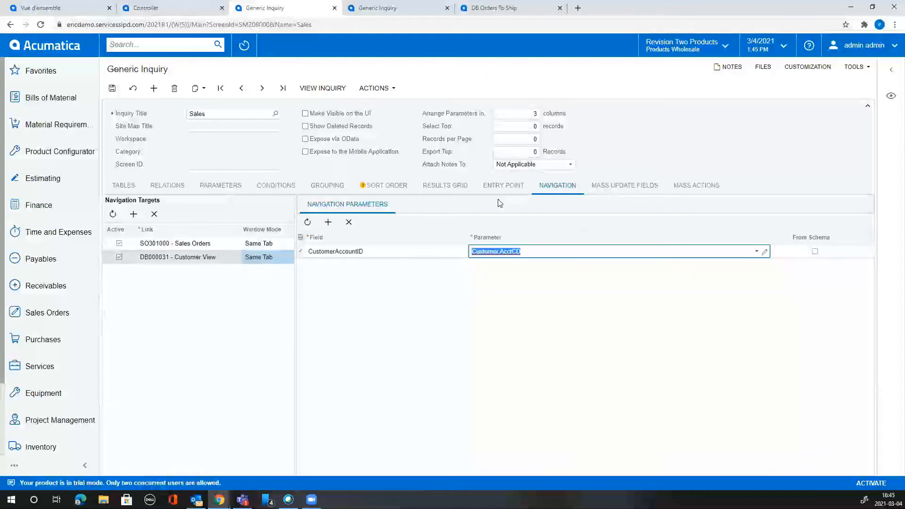
pyautogui.click(868, 106)
pyautogui.click(867, 106)
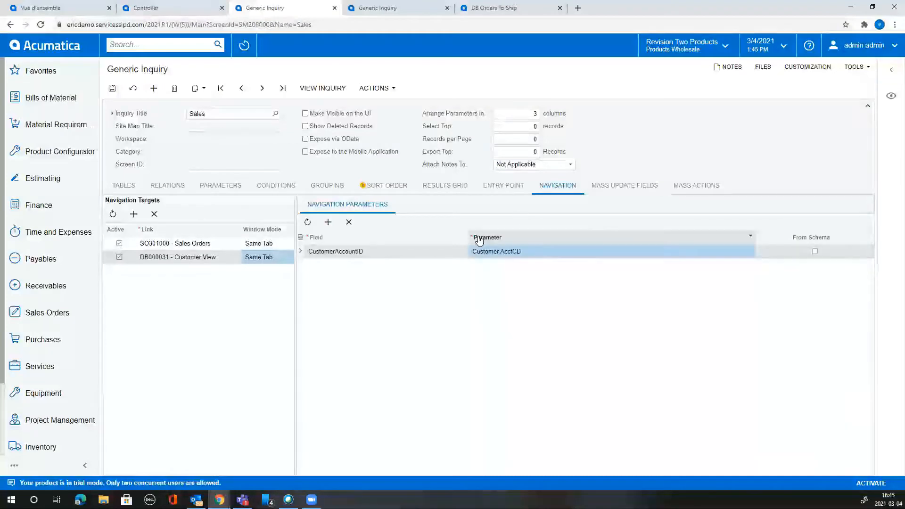
pyautogui.click(112, 89)
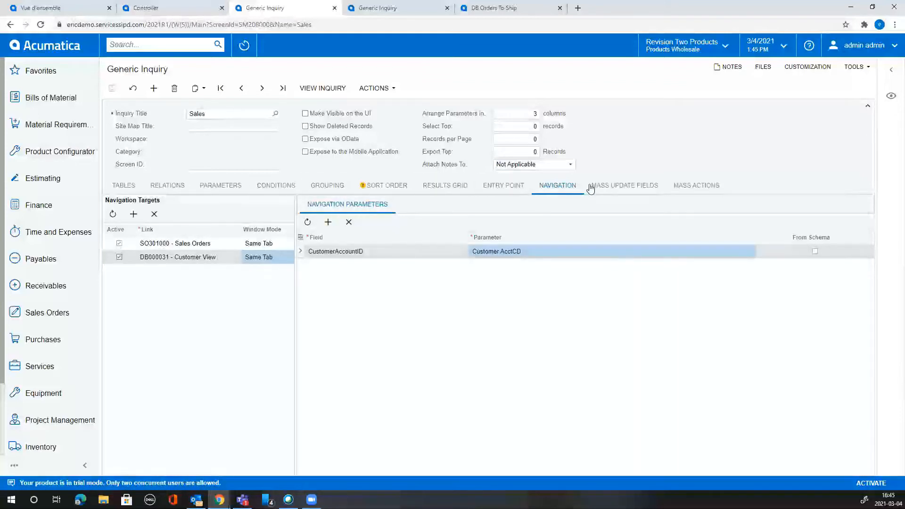
# Recheck the navigation settings and the parameters grid's column configuration without changing anything.
pyautogui.click(508, 189)
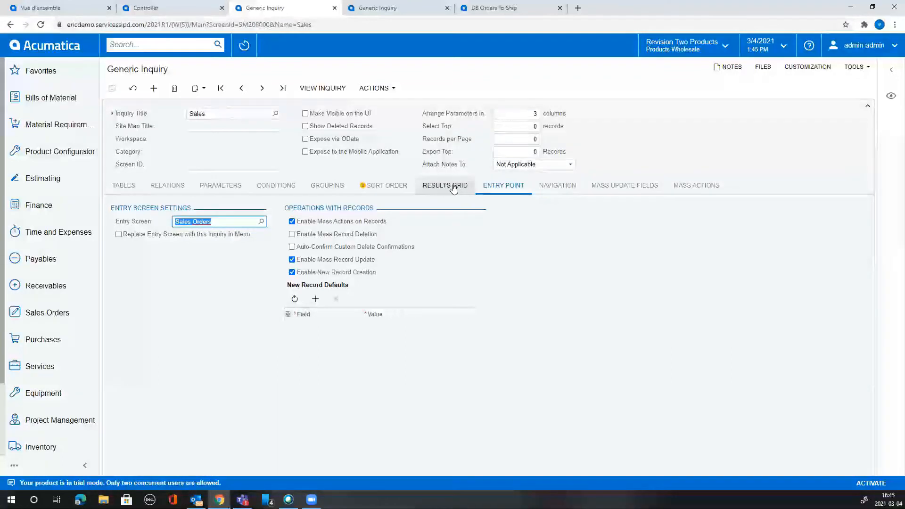
pyautogui.click(557, 185)
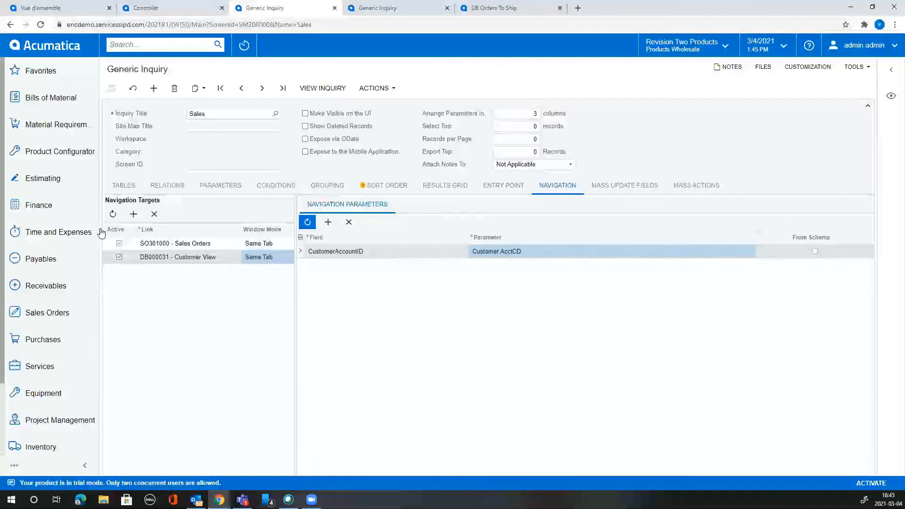
pyautogui.click(300, 237)
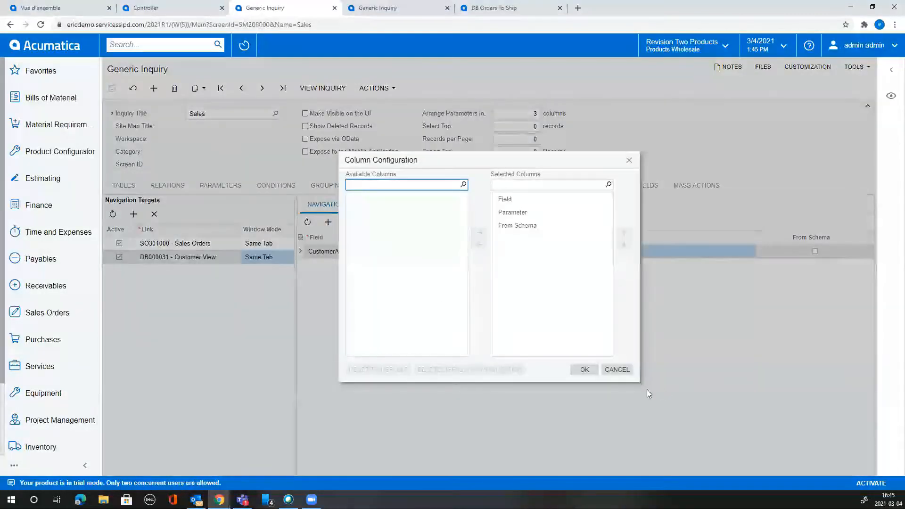
pyautogui.click(616, 370)
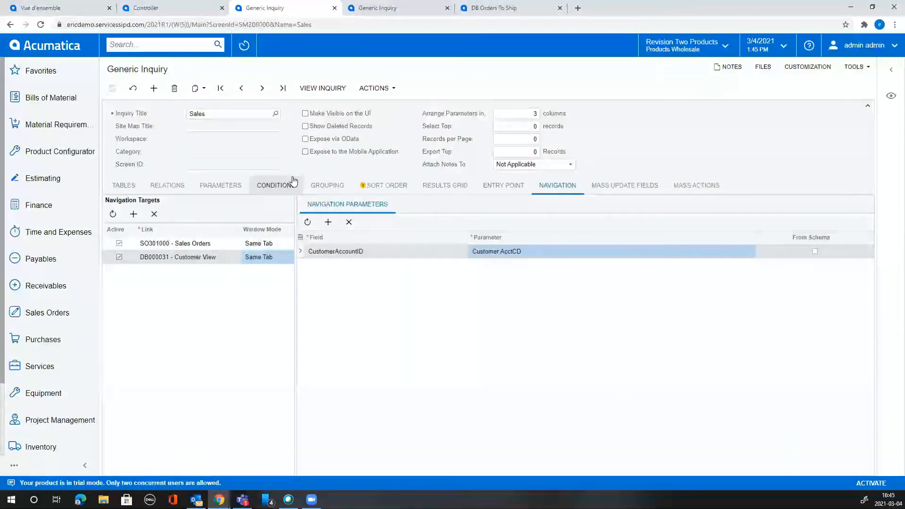
# Browse through all the inquiry's settings tabs, ending on the Results Grid.
pyautogui.click(491, 188)
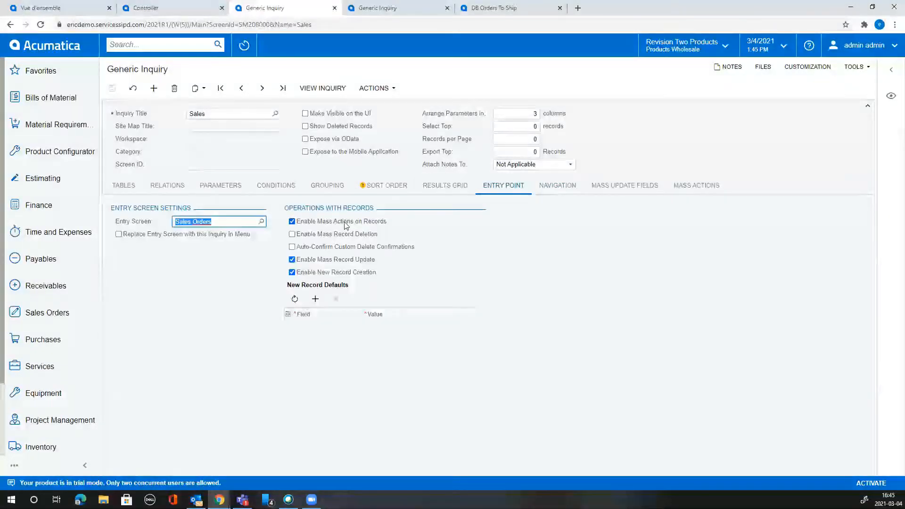
pyautogui.click(431, 187)
pyautogui.click(325, 186)
pyautogui.click(276, 186)
pyautogui.click(221, 186)
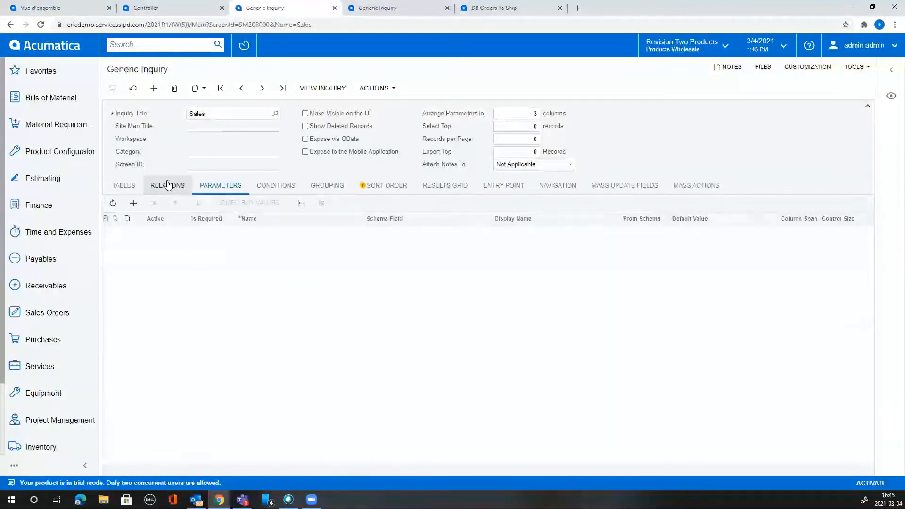
pyautogui.click(124, 185)
pyautogui.click(635, 189)
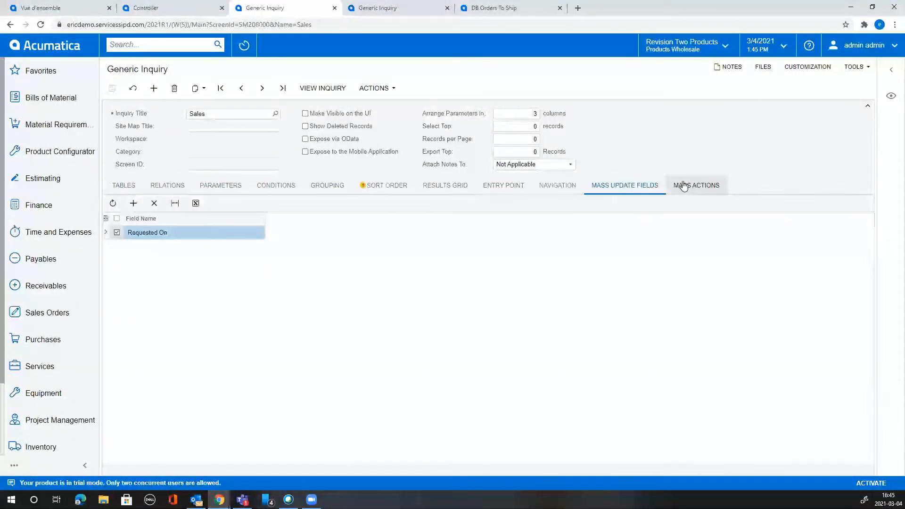
pyautogui.click(683, 185)
pyautogui.click(553, 191)
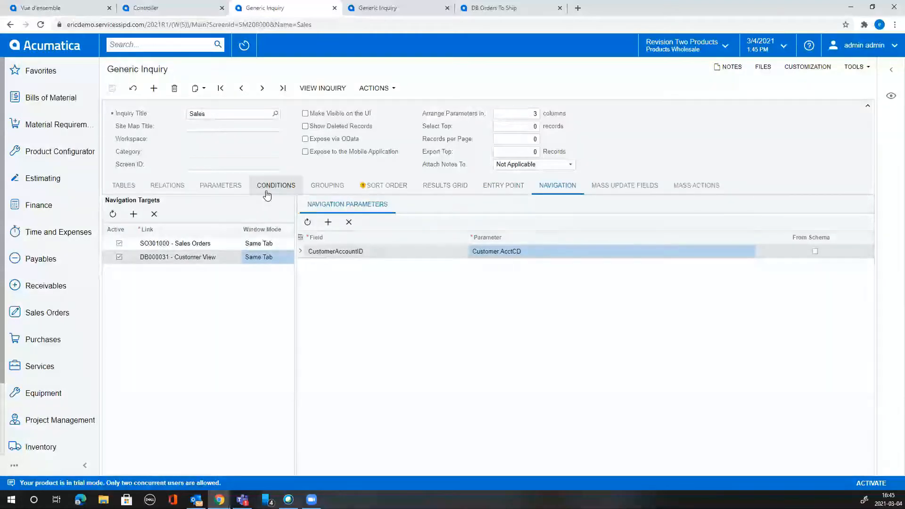
pyautogui.click(445, 185)
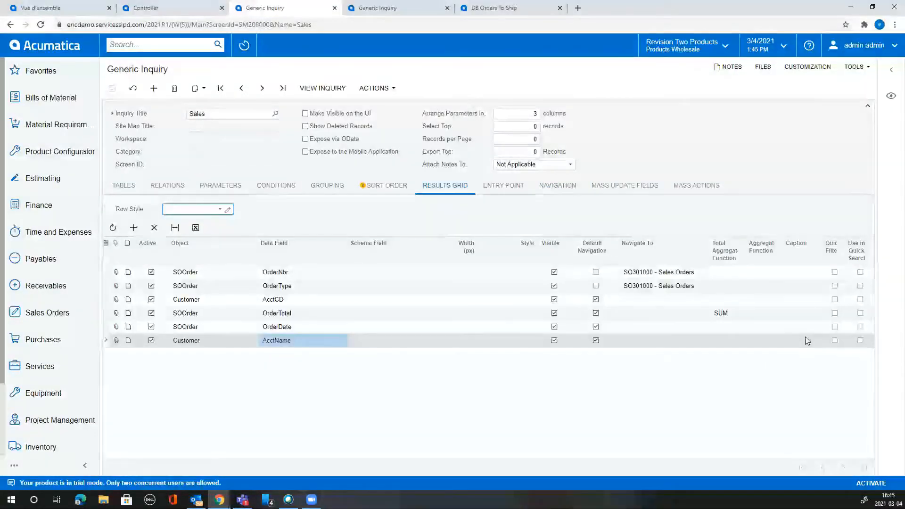
# Turn off default navigation for AcctCD, link it to DB000031 - Customer View, and save.
pyautogui.click(683, 340)
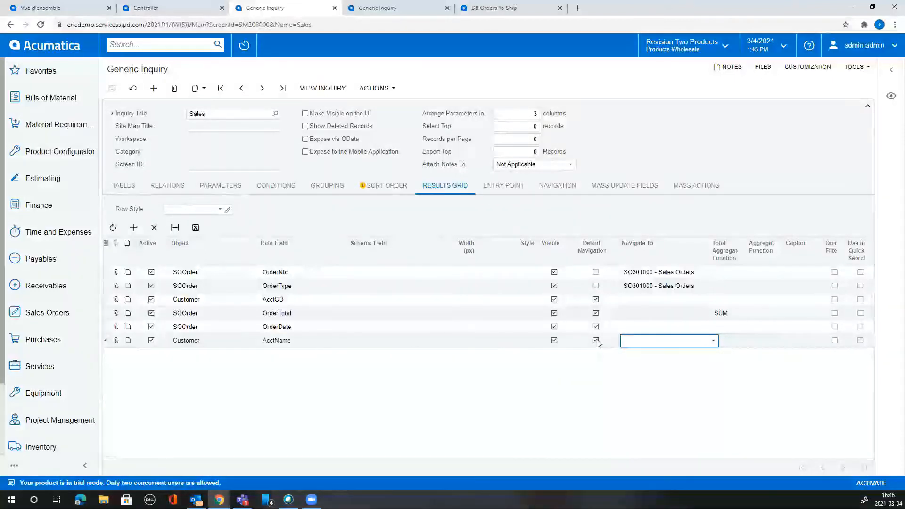
pyautogui.click(597, 300)
pyautogui.click(714, 299)
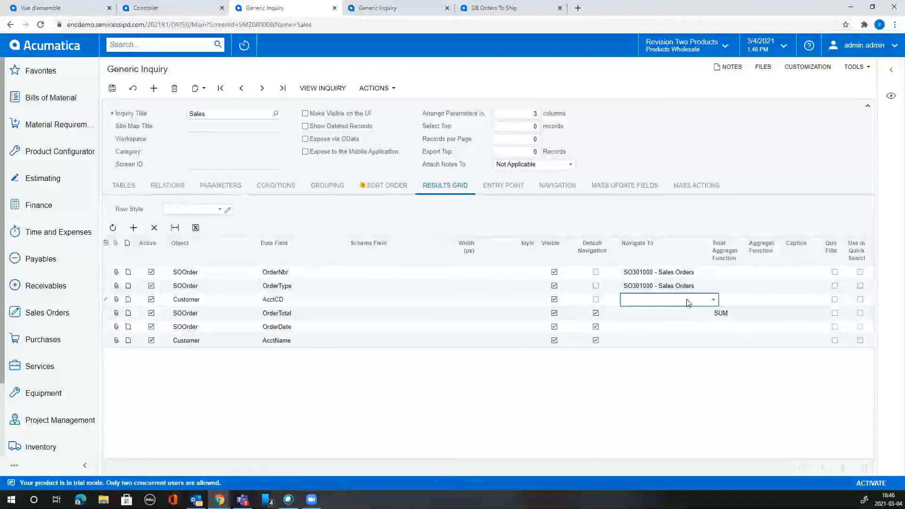
pyautogui.click(712, 302)
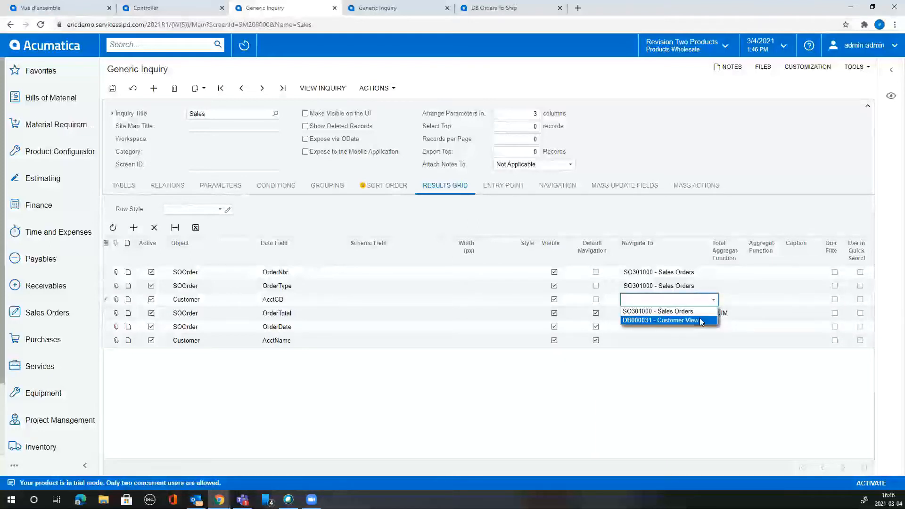
pyautogui.click(700, 320)
pyautogui.click(112, 88)
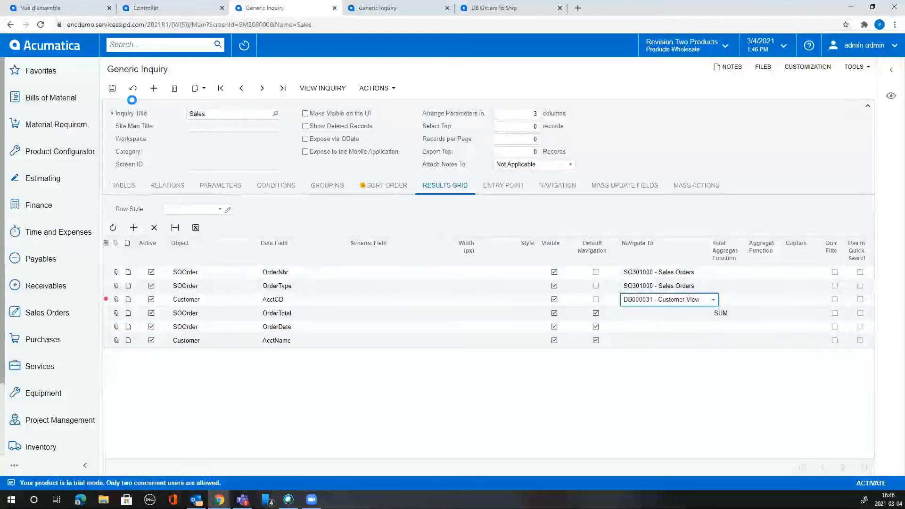
# Test the ABARTENDE and BRASSKEY customer links in the Sales results, then return to the definition.
pyautogui.click(329, 93)
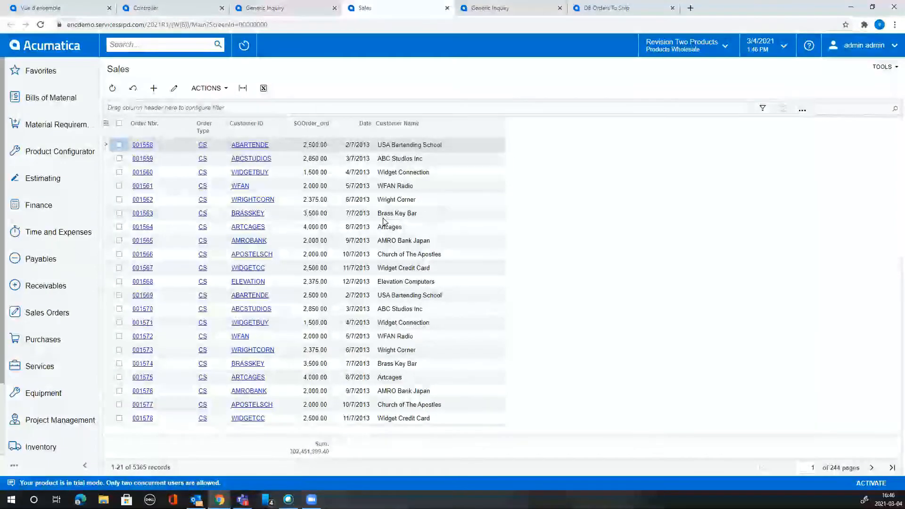
pyautogui.click(262, 146)
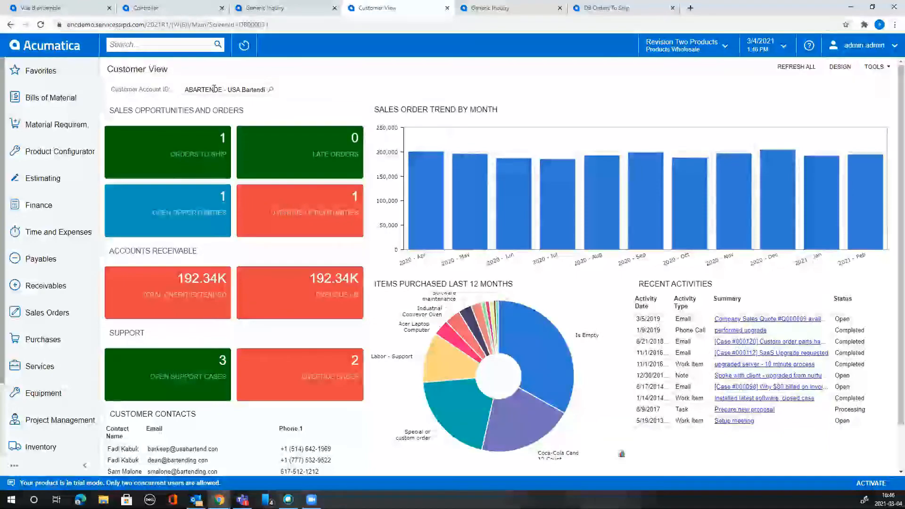
pyautogui.click(12, 24)
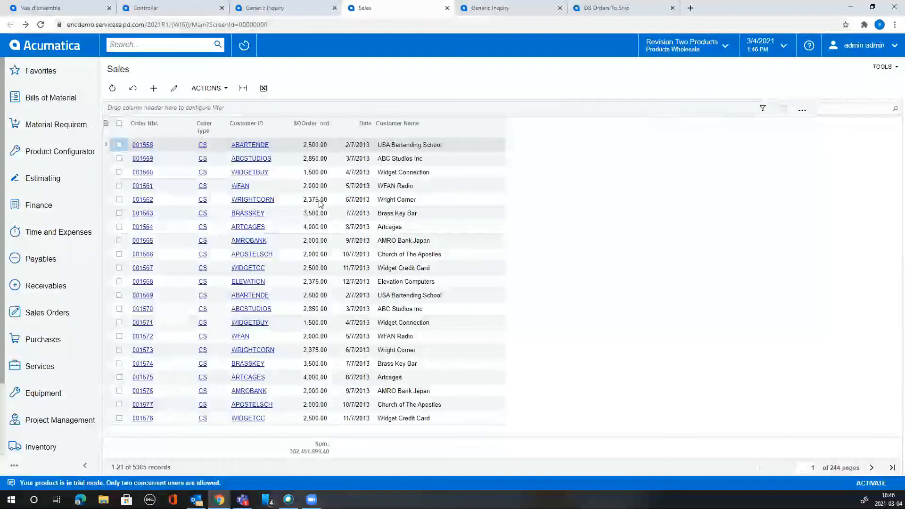
pyautogui.click(256, 214)
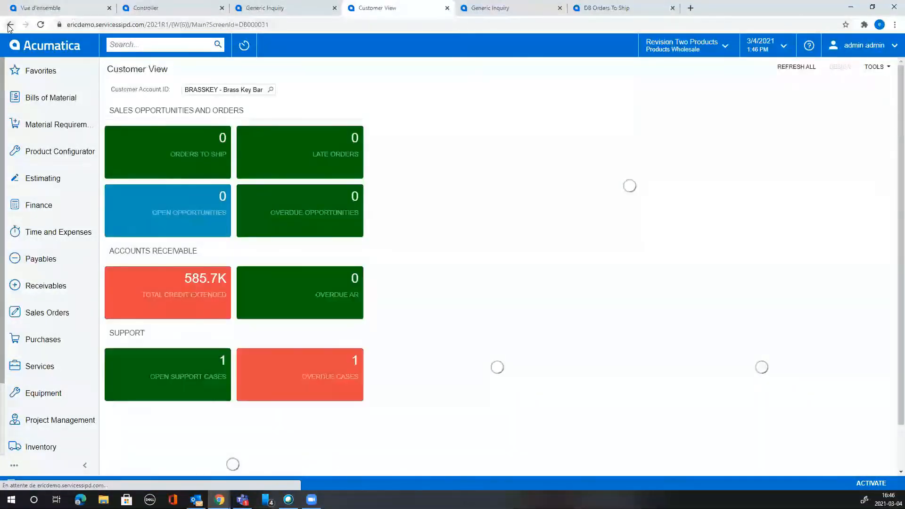
pyautogui.rightClick(9, 26)
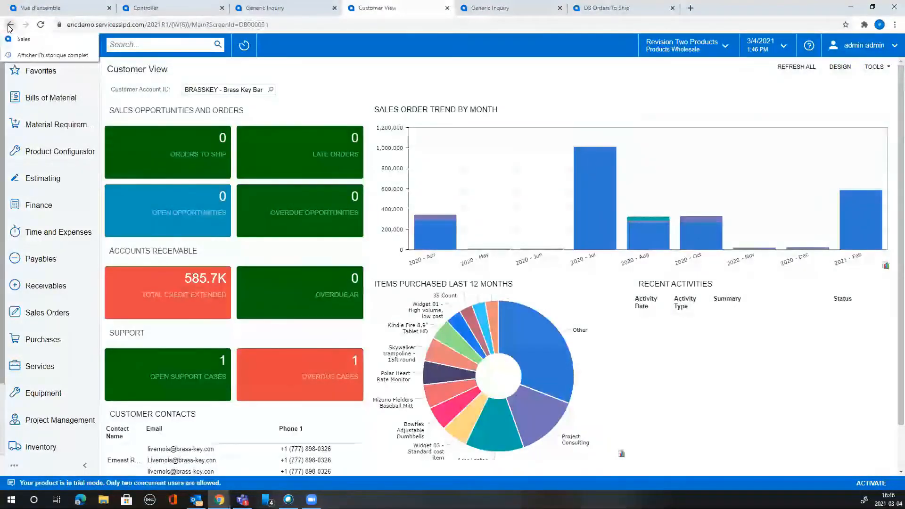
pyautogui.click(24, 38)
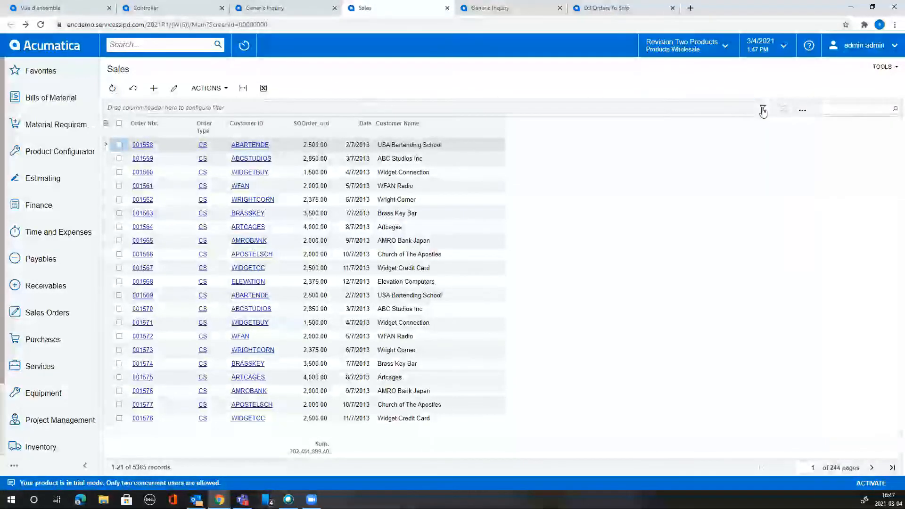
pyautogui.click(803, 116)
pyautogui.click(262, 7)
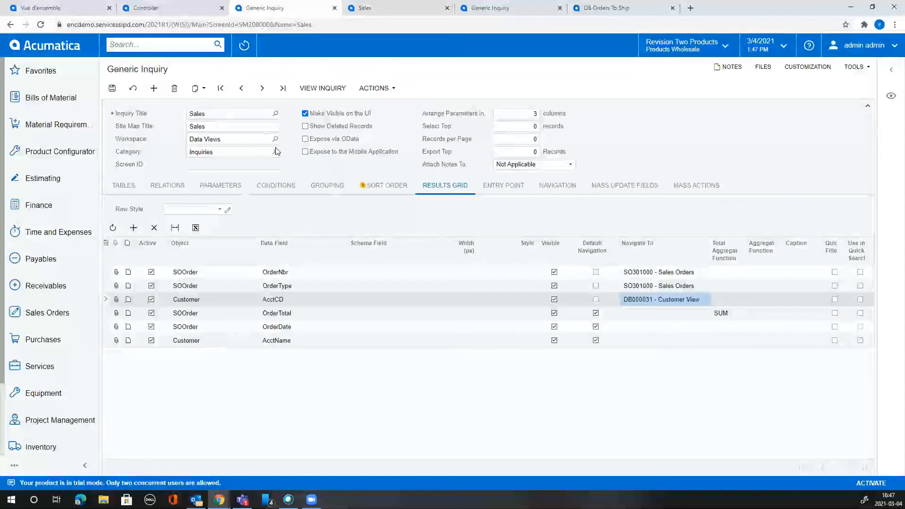
# Save the inquiry as GI640096 and review its Mass Update, Navigation and Entry Point settings.
pyautogui.click(113, 89)
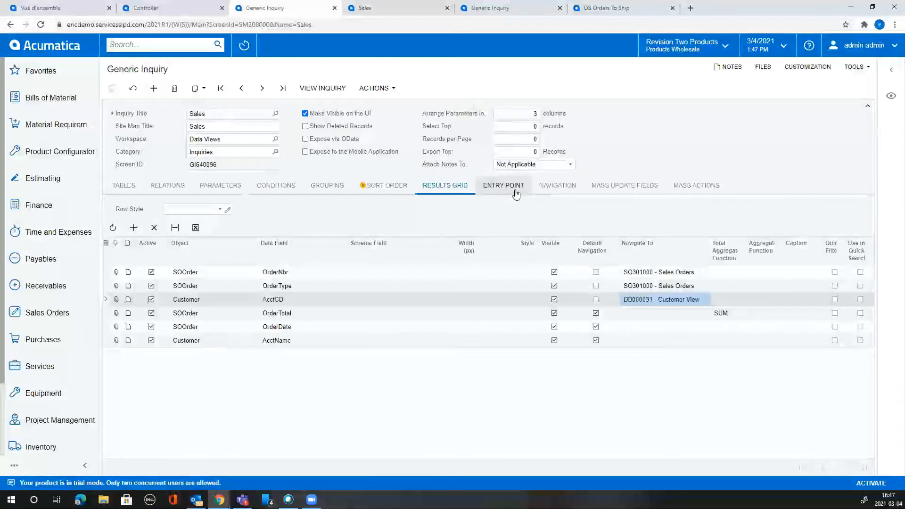
pyautogui.click(621, 191)
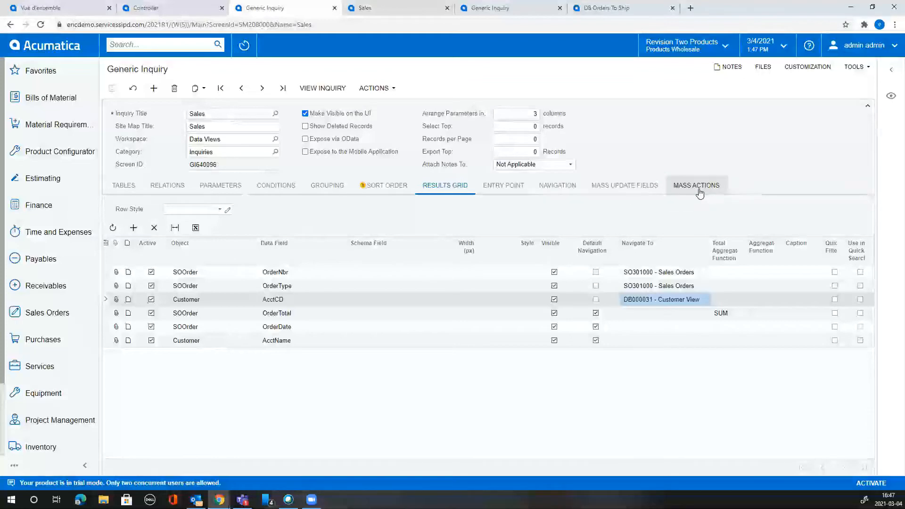
pyautogui.click(558, 189)
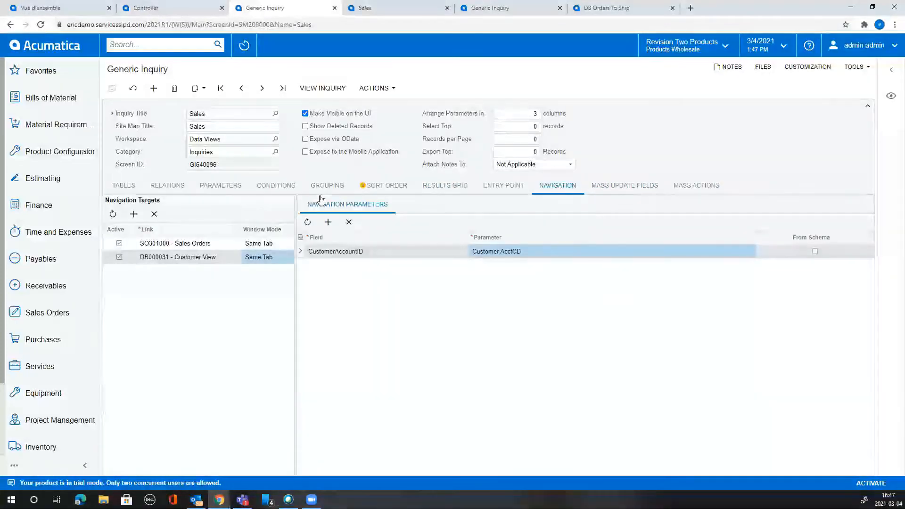
pyautogui.click(211, 257)
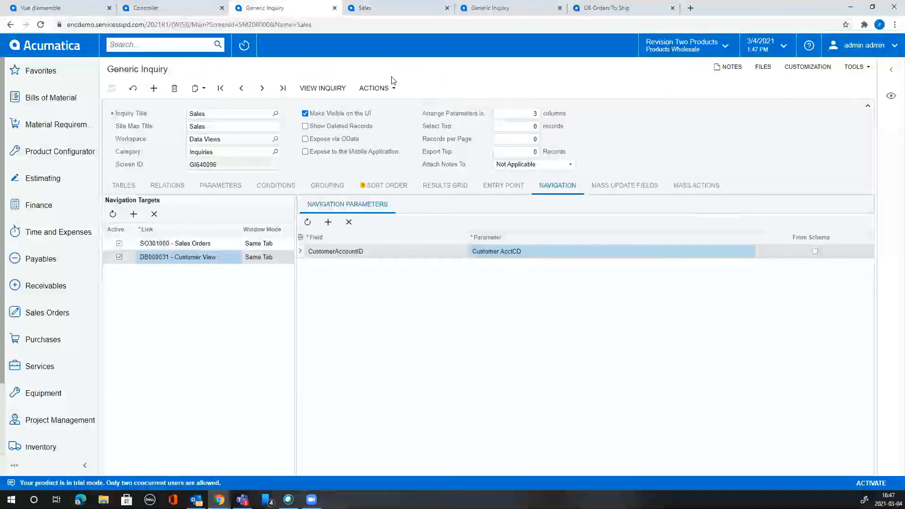
pyautogui.click(325, 92)
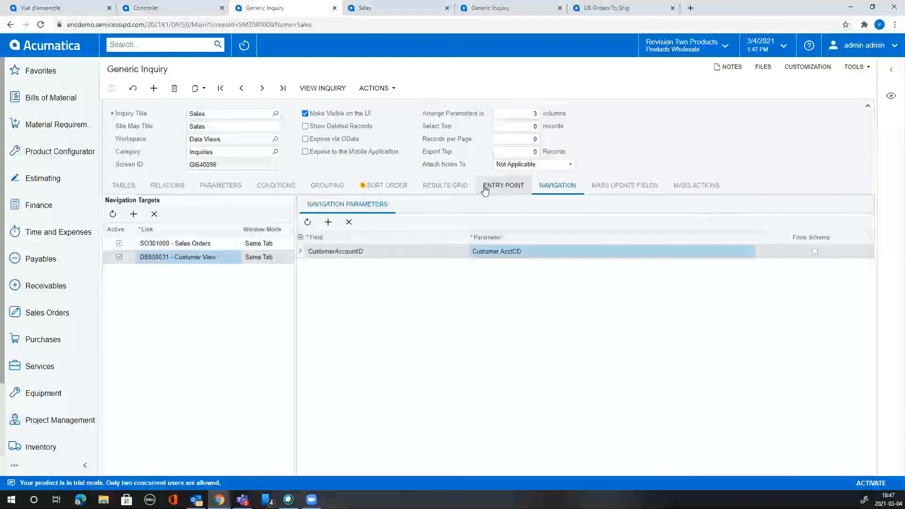
pyautogui.click(502, 189)
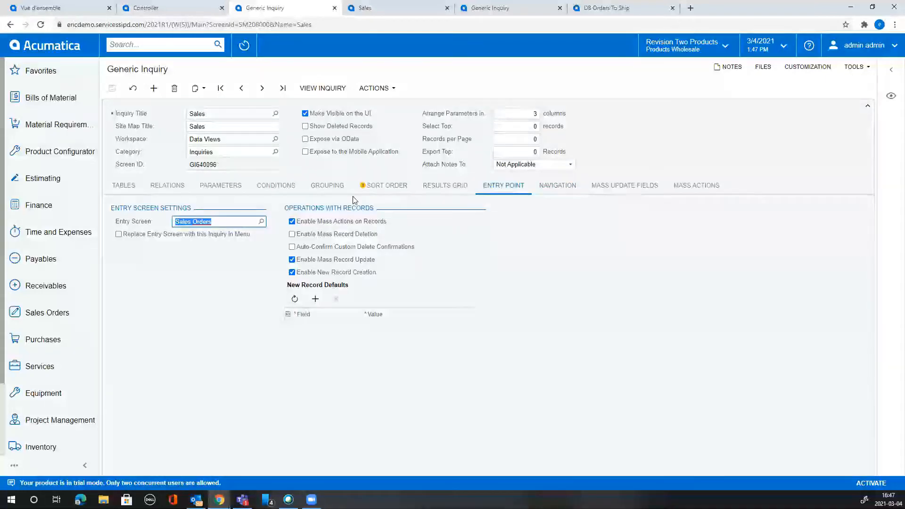
pyautogui.click(440, 187)
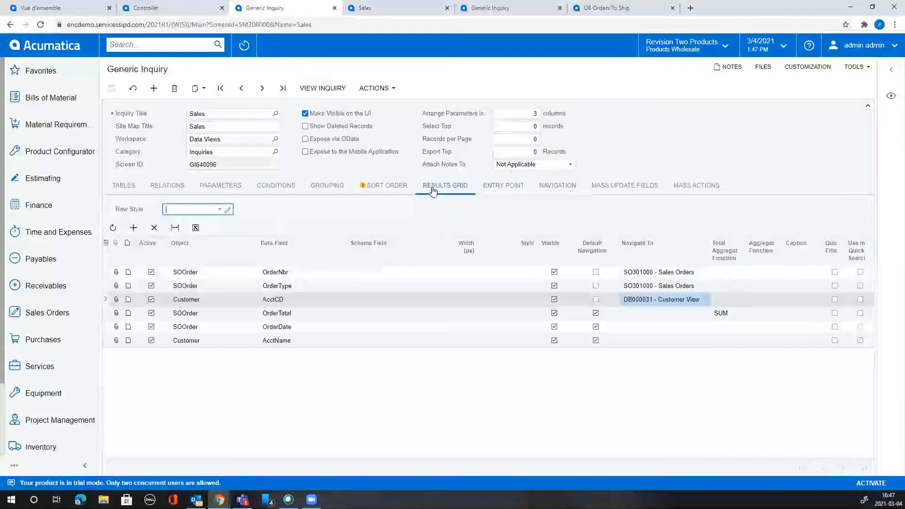
# Add an SOOrder Status result field, save the inquiry and view its results.
pyautogui.click(133, 228)
pyautogui.click(257, 358)
pyautogui.click(262, 354)
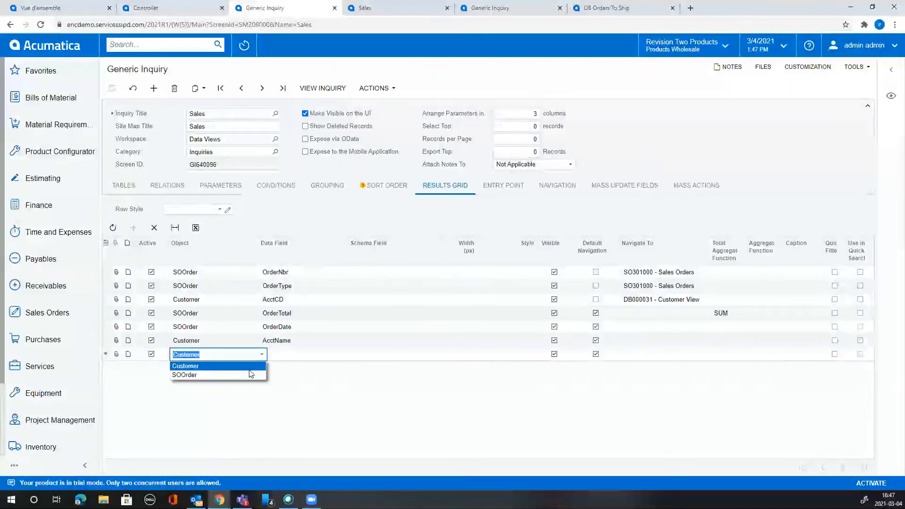
pyautogui.click(250, 374)
pyautogui.click(324, 352)
pyautogui.write('a')
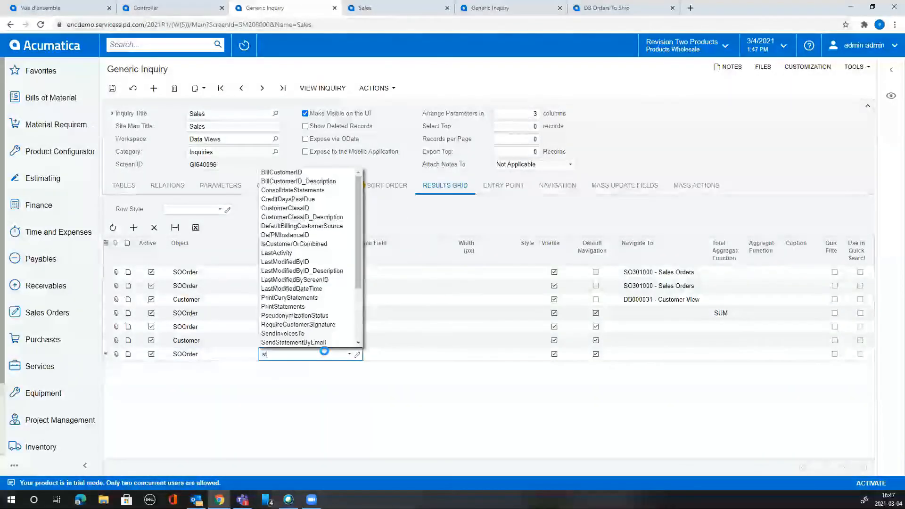
pyautogui.press('BackSpace')
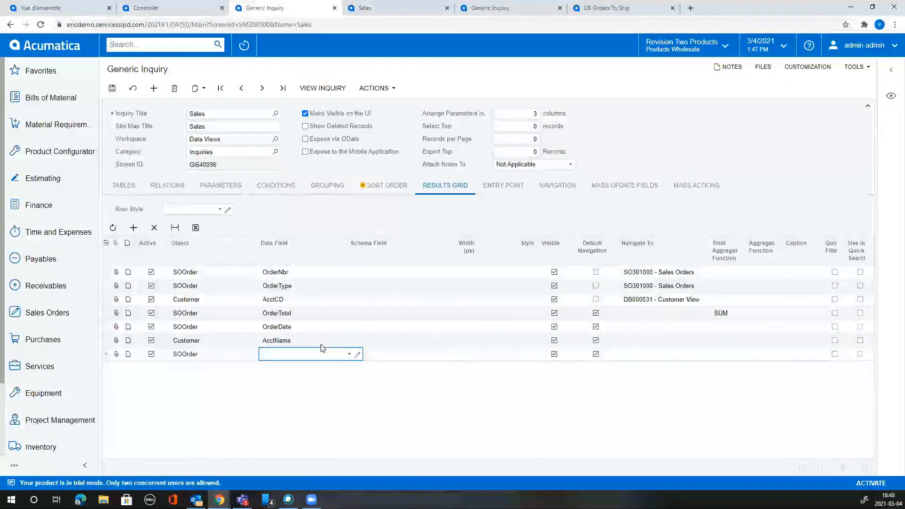
pyautogui.write('statu')
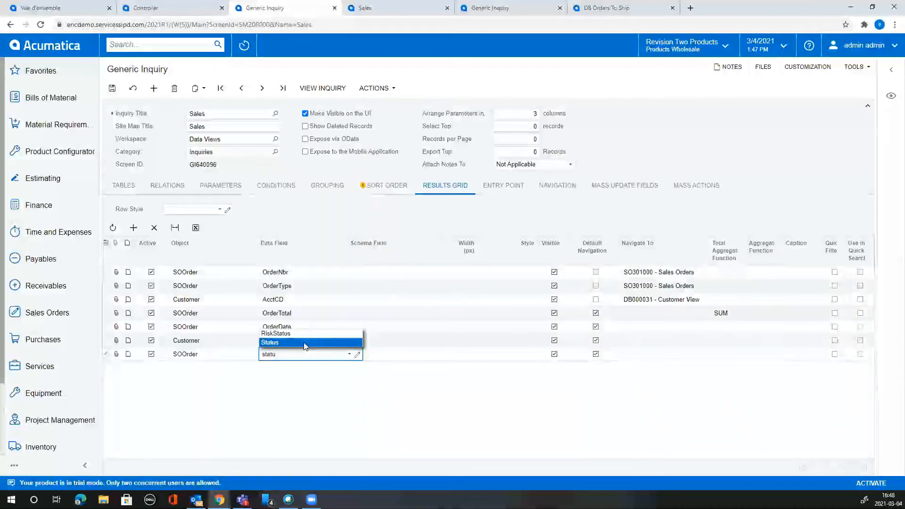
pyautogui.click(305, 342)
pyautogui.click(401, 354)
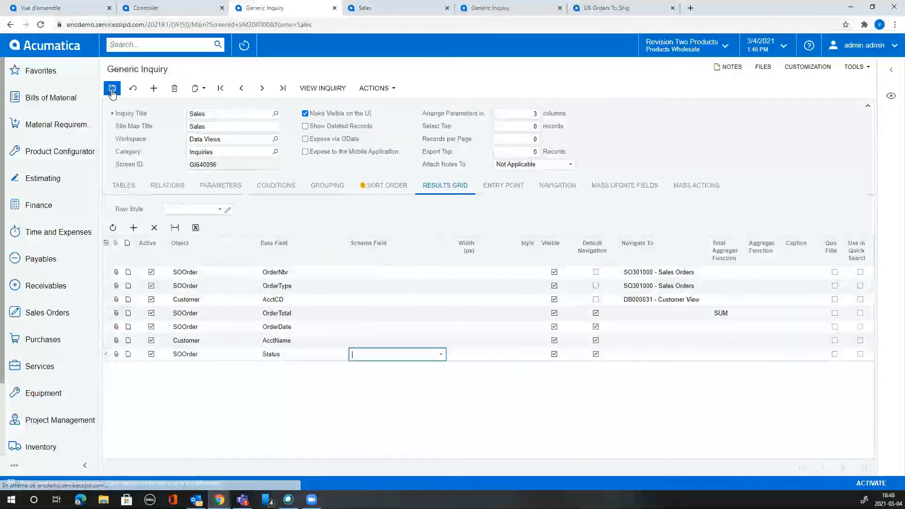
pyautogui.click(326, 88)
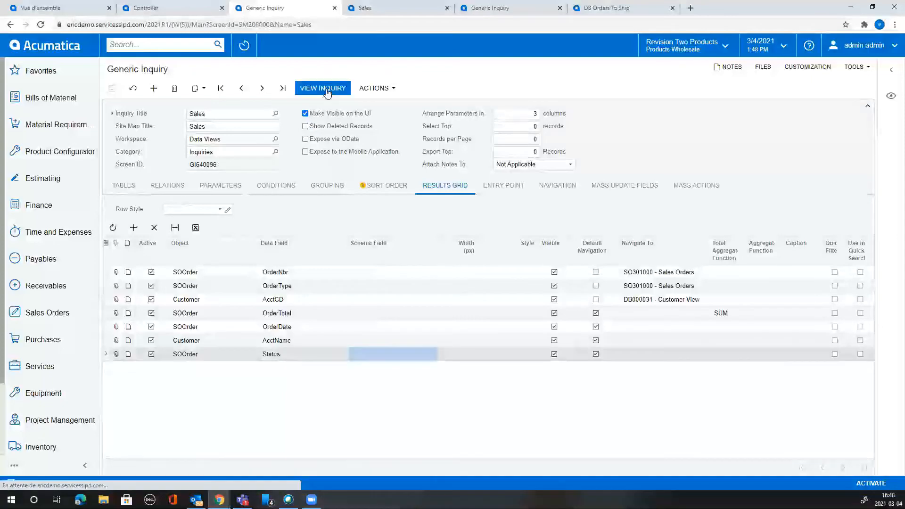
pyautogui.click(327, 89)
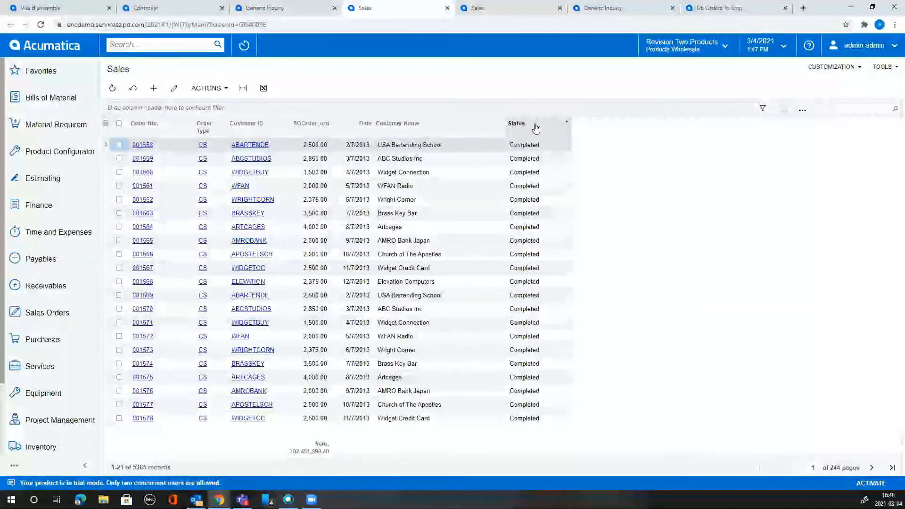
# Filter the Status column to show only Completed orders.
pyautogui.click(562, 125)
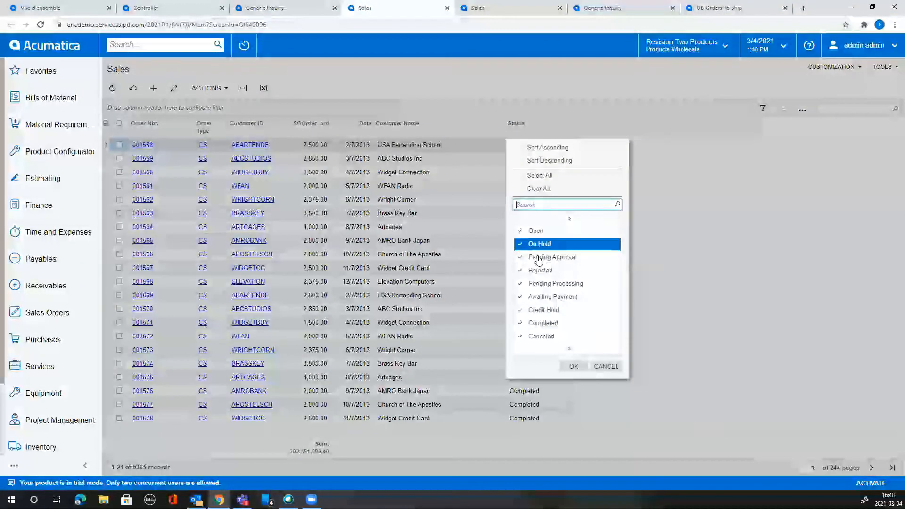
pyautogui.click(539, 189)
pyautogui.click(569, 324)
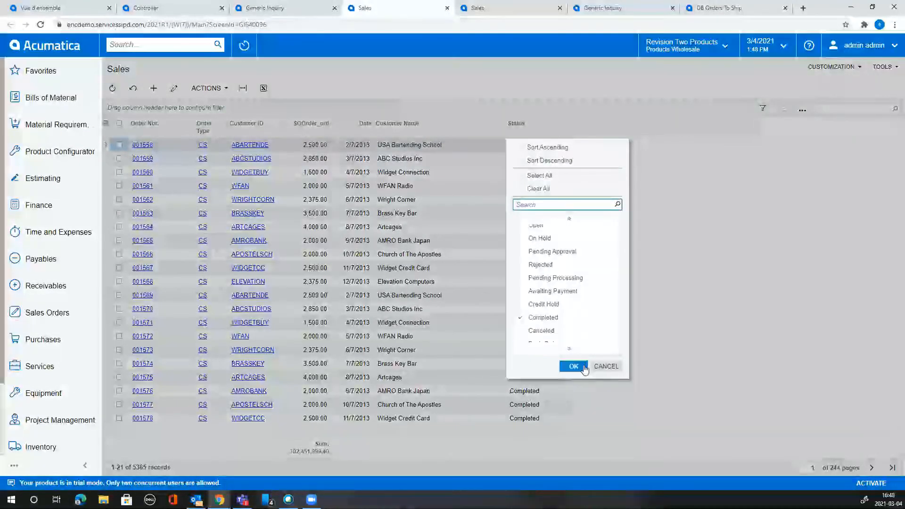
pyautogui.scroll(-2, 580, 342)
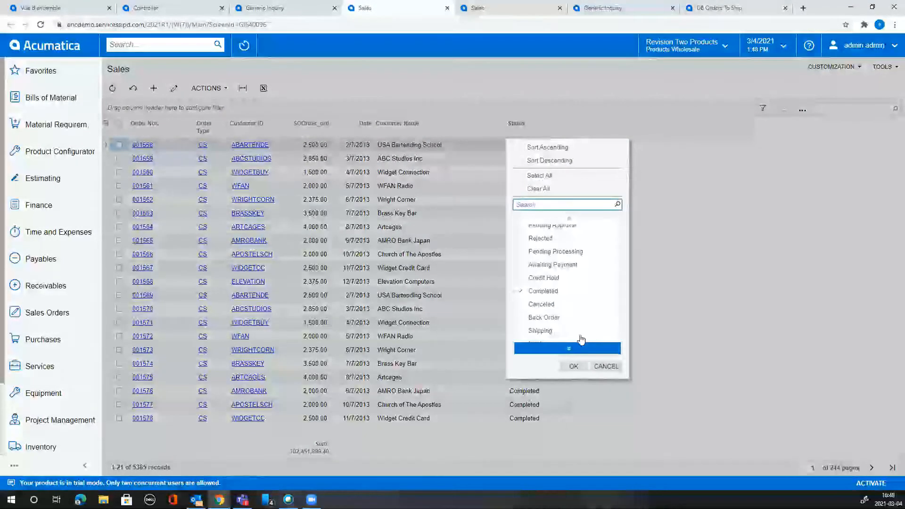
pyautogui.click(574, 366)
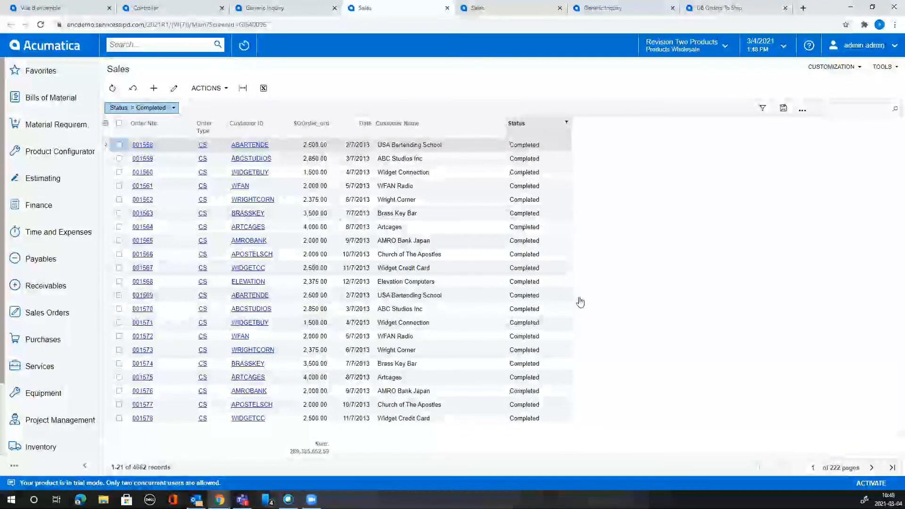
# Switch the Status filter to Open and save it as a shared filter tab named 'Open'.
pyautogui.click(566, 122)
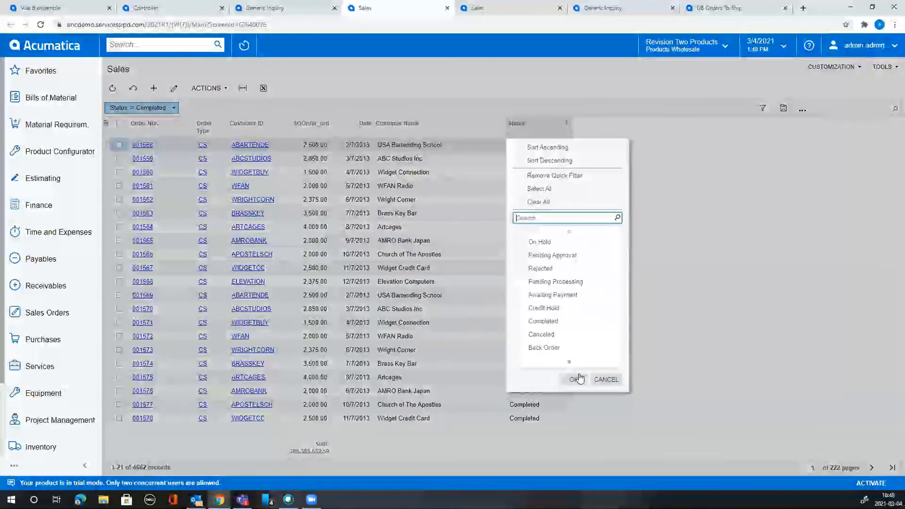
pyautogui.click(576, 379)
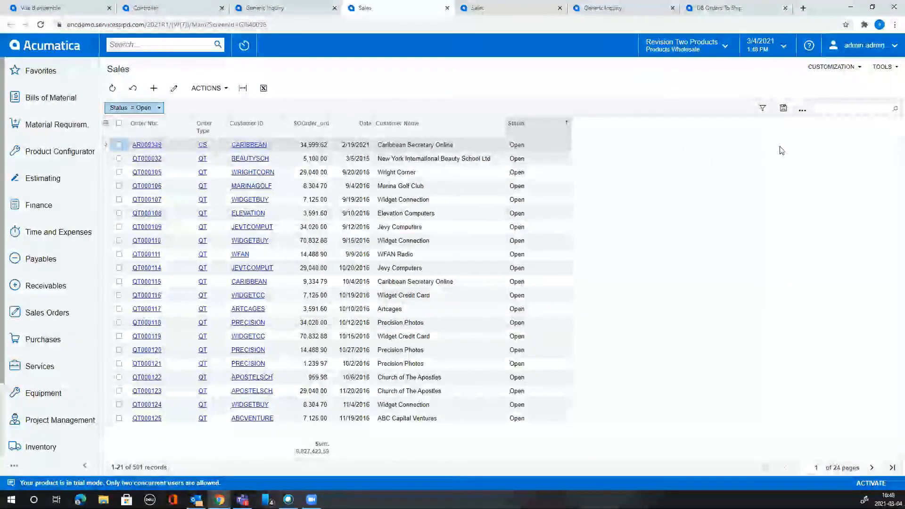
pyautogui.click(784, 108)
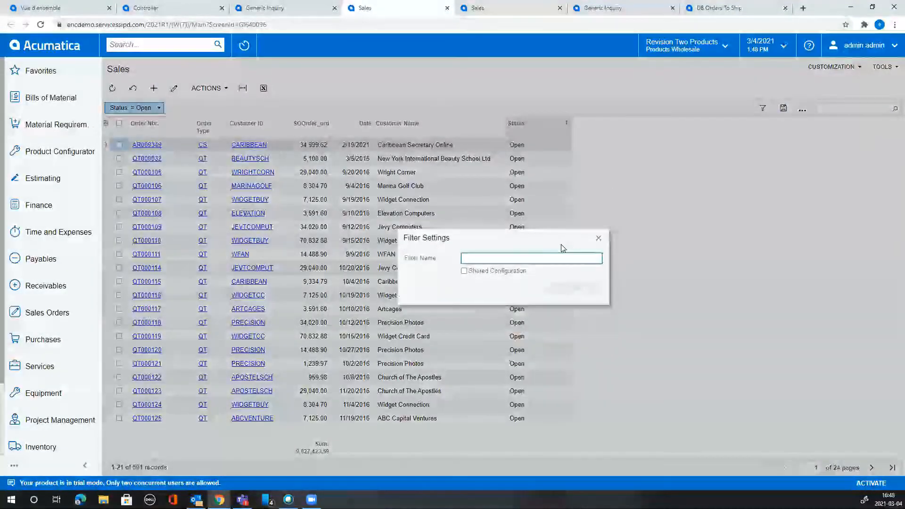
pyautogui.click(521, 272)
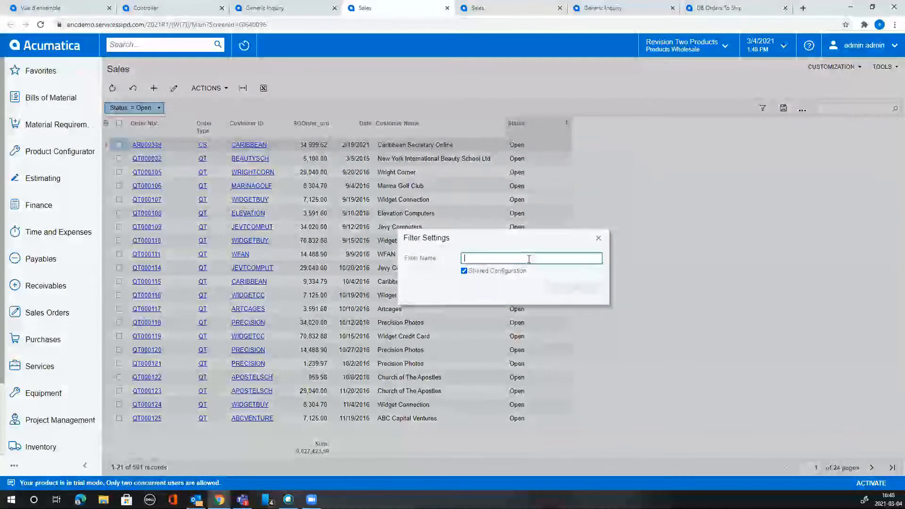
pyautogui.write('Open')
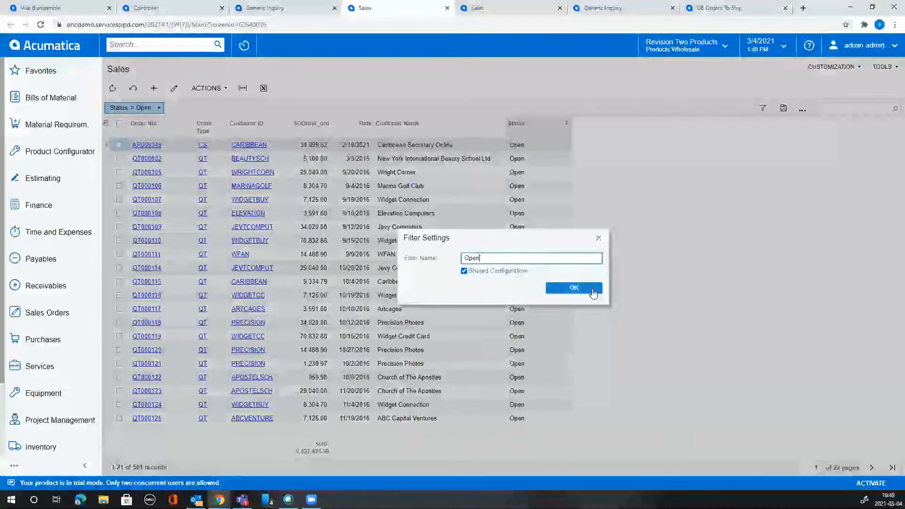
pyautogui.click(574, 288)
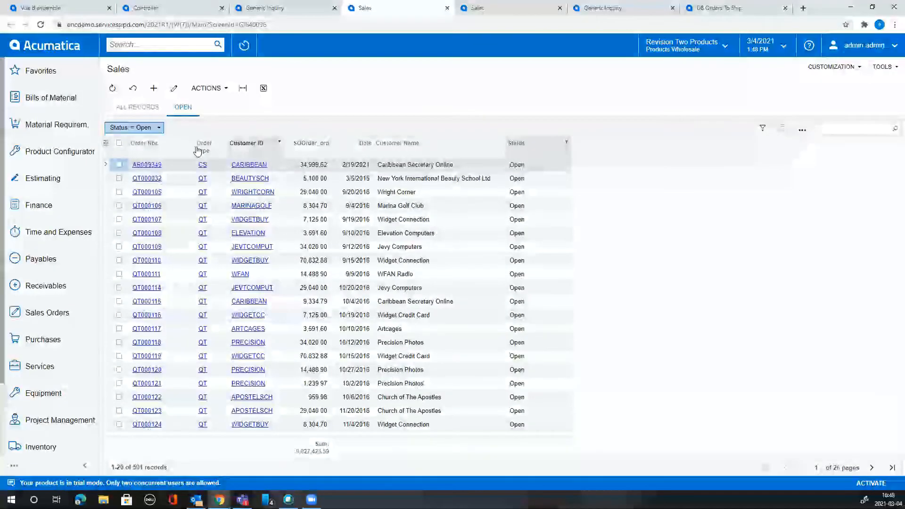
pyautogui.click(133, 89)
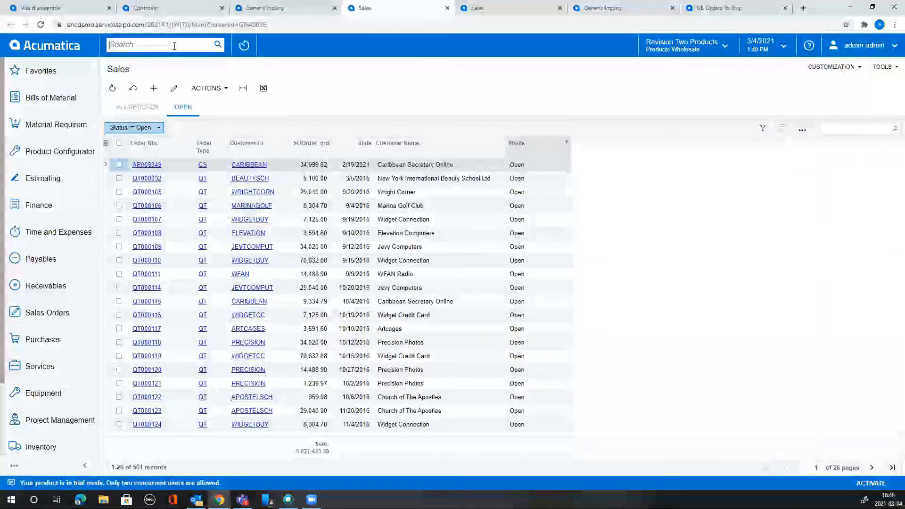
# Start a new dashboard named 'Sales' with owner role DashboardDesigner.
pyautogui.write('dashboa')
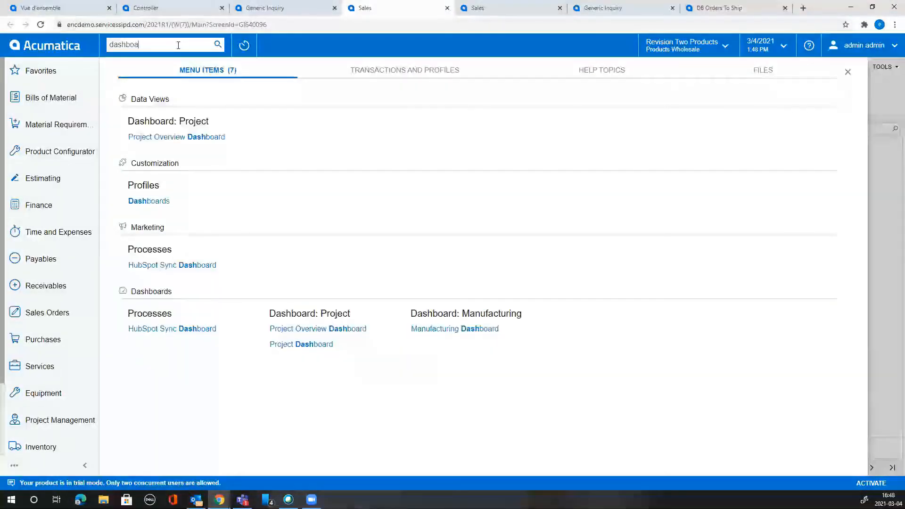
pyautogui.click(150, 201)
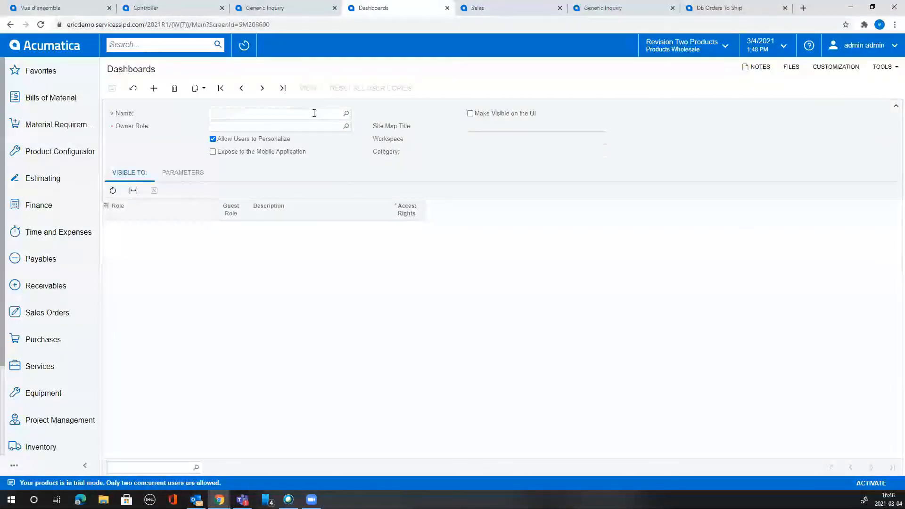
pyautogui.click(304, 114)
pyautogui.write('Sales')
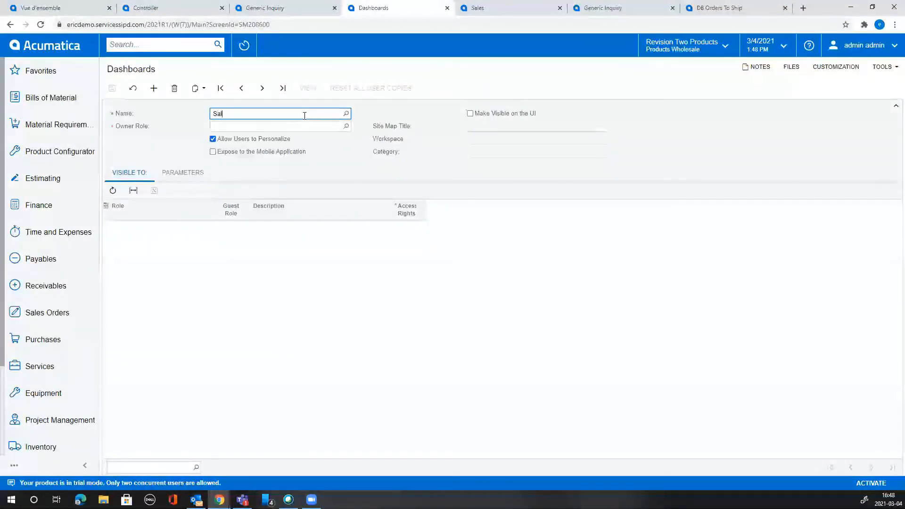
pyautogui.press('Tab')
pyautogui.write('Sa')
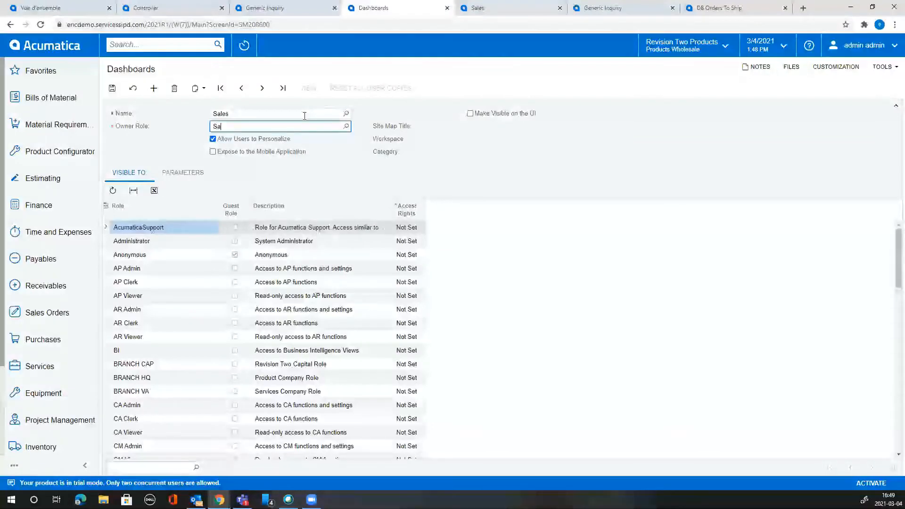
pyautogui.press('BackSpace')
pyautogui.press('BackSpace')
pyautogui.write('a')
pyautogui.press('BackSpace')
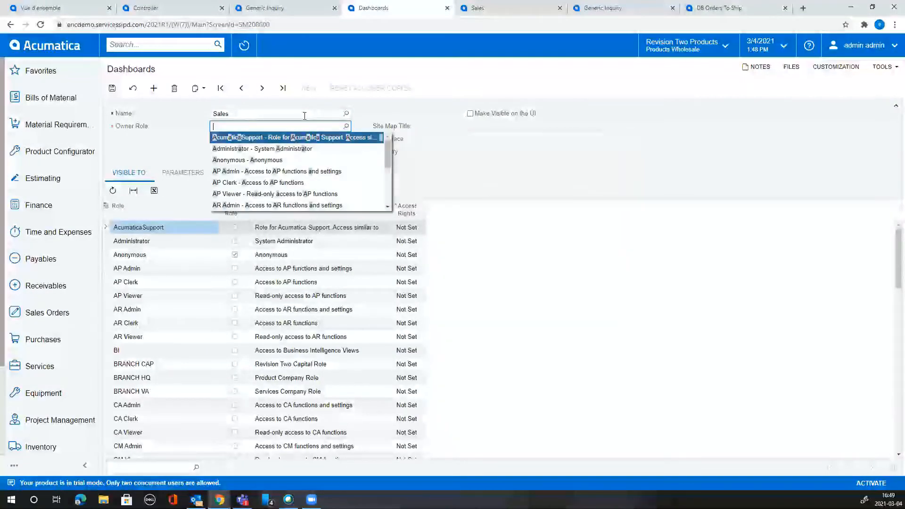
pyautogui.write('dash')
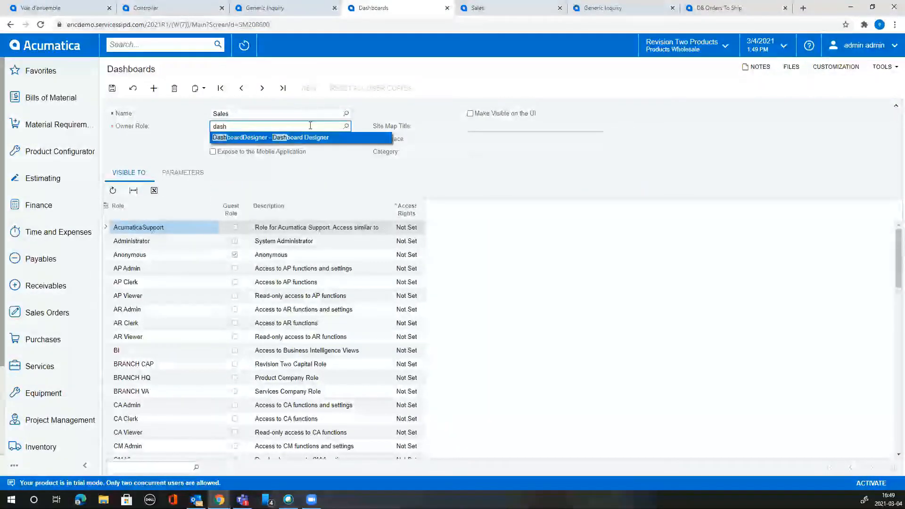
pyautogui.click(320, 137)
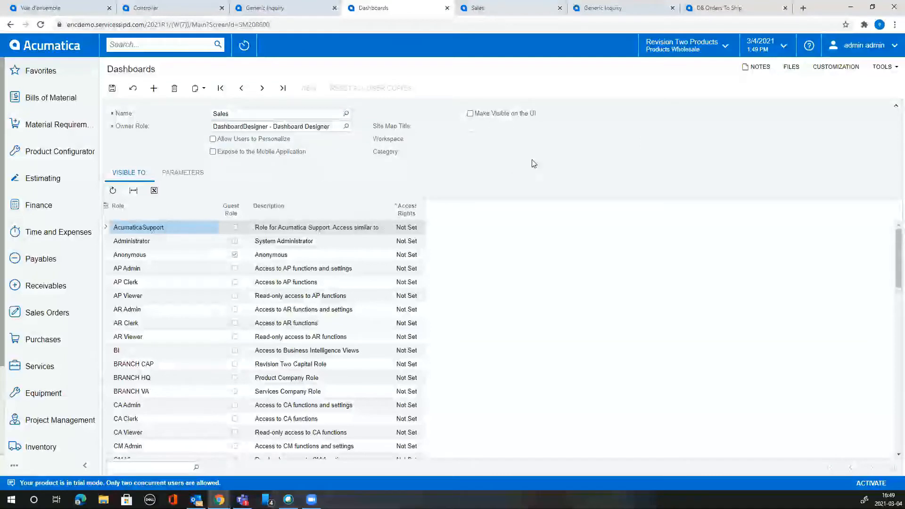
# Make the Sales dashboard visible on the UI in the Dashboards workspace and save it.
pyautogui.click(520, 114)
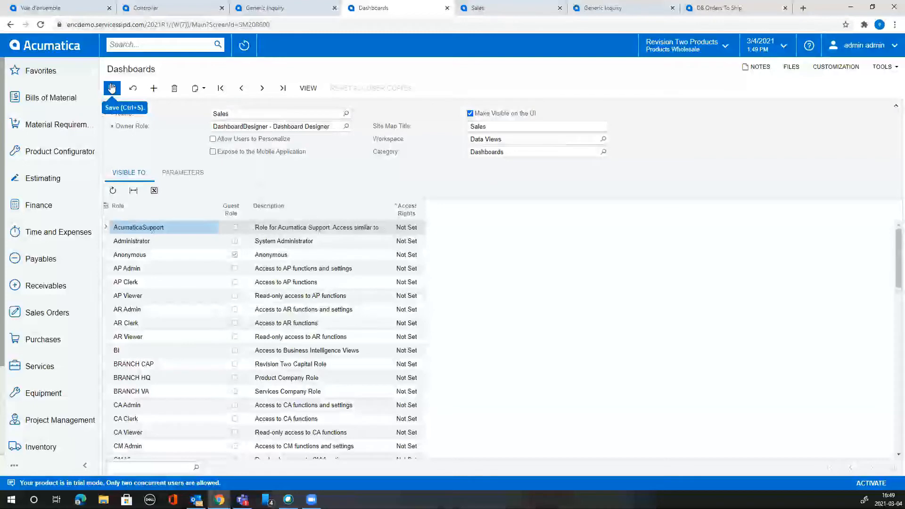
pyautogui.click(604, 140)
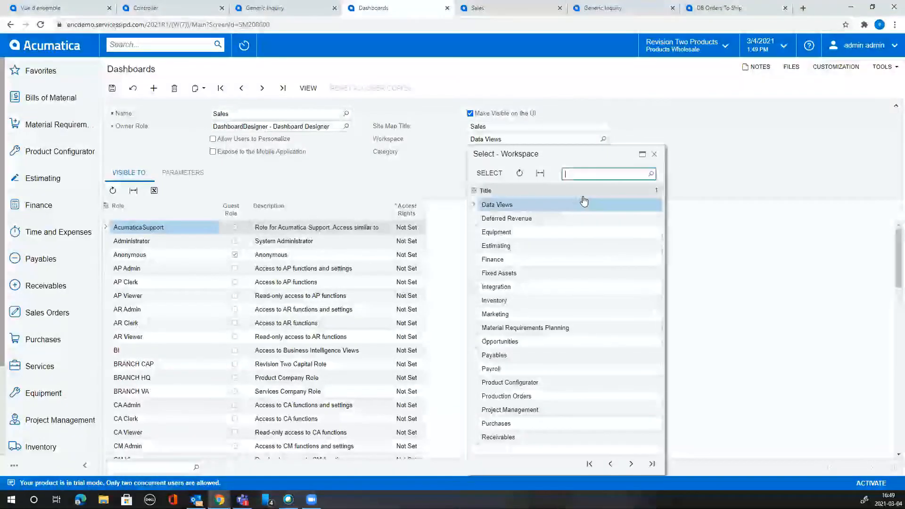
pyautogui.write('dash')
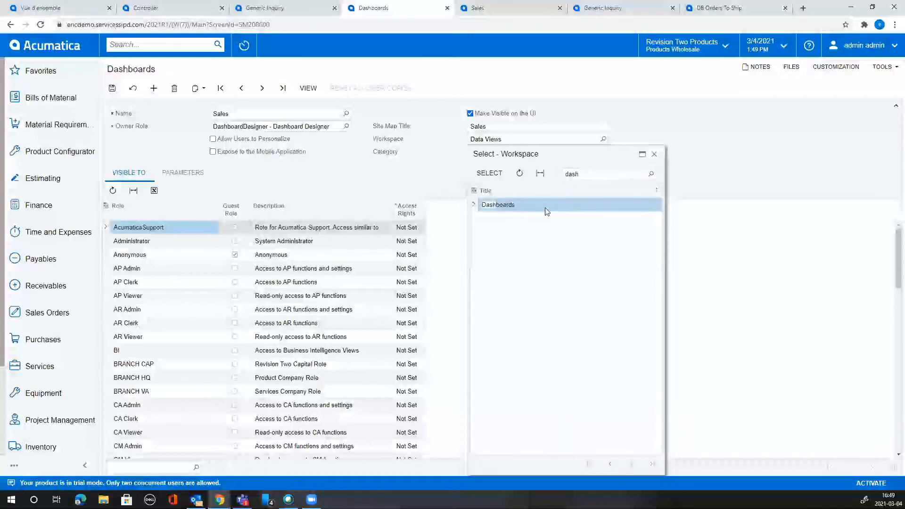
pyautogui.doubleClick(546, 206)
pyautogui.click(111, 89)
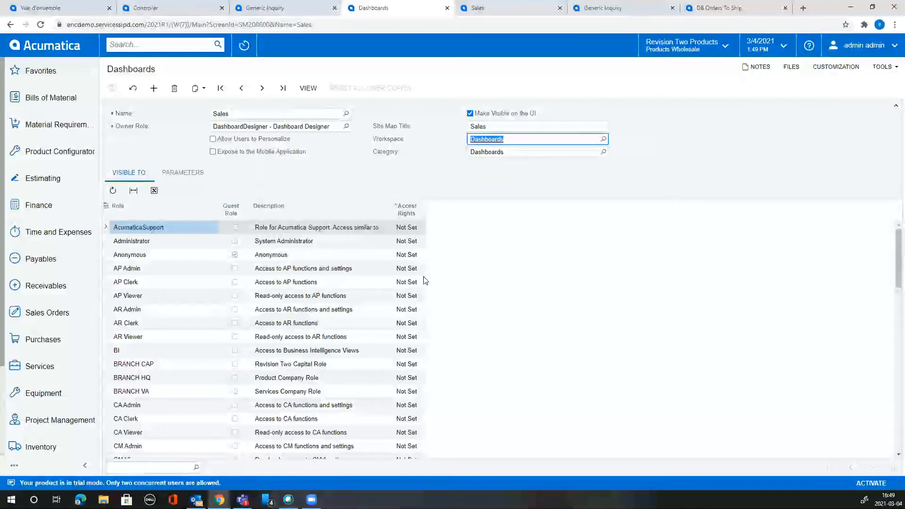
# Set Administrator's access to the dashboard to Granted and save.
pyautogui.scroll(-1, 389, 351)
pyautogui.scroll(1, 390, 350)
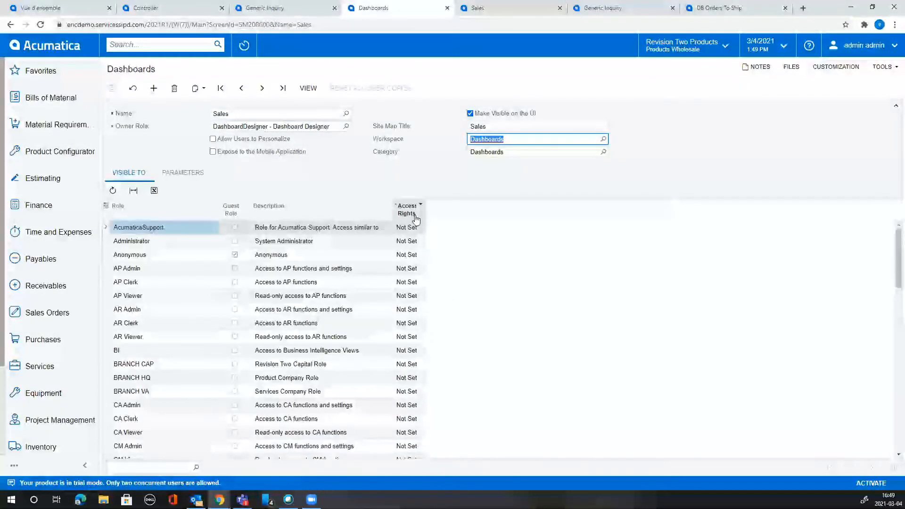
pyautogui.click(417, 240)
pyautogui.click(419, 241)
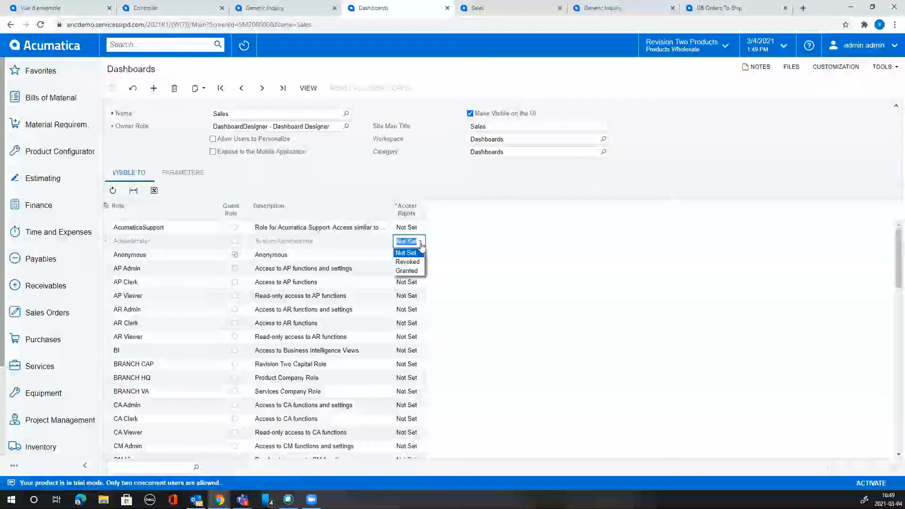
pyautogui.click(407, 269)
pyautogui.click(112, 88)
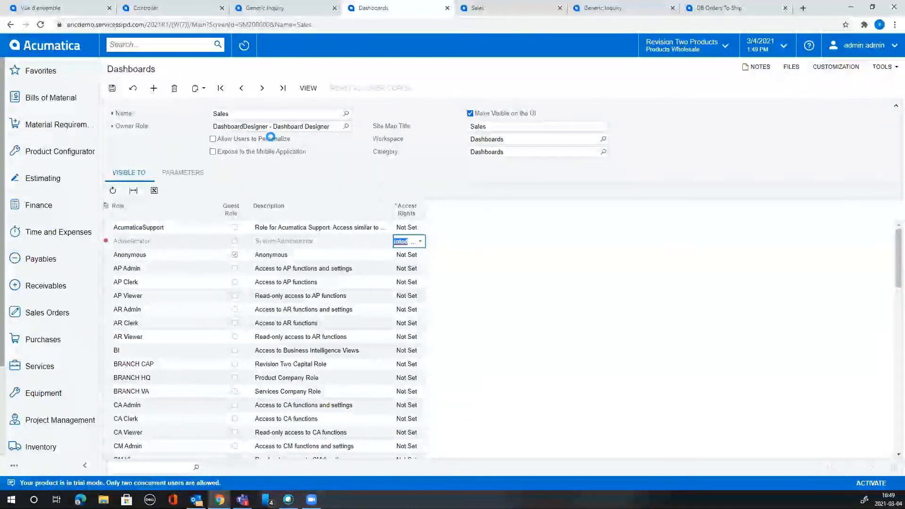
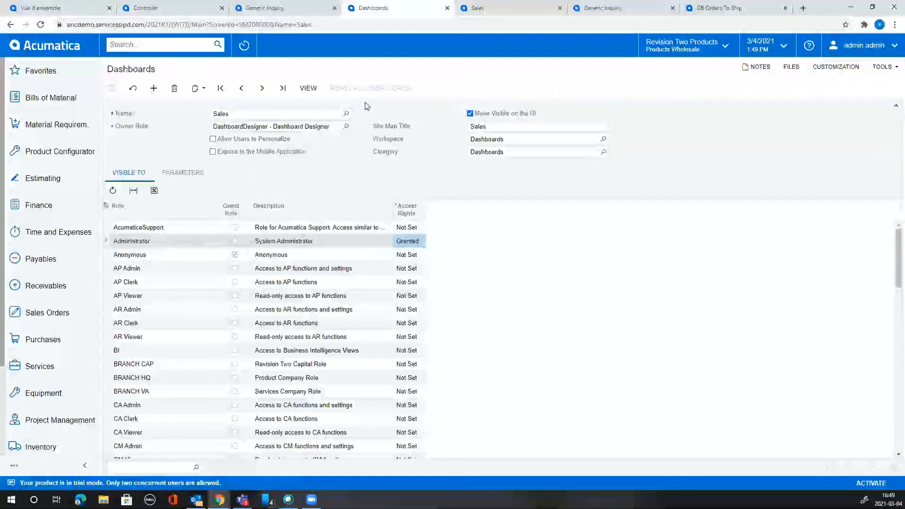
# Open the Sales dashboard page from its definition; it is still empty of widgets.
pyautogui.click(308, 87)
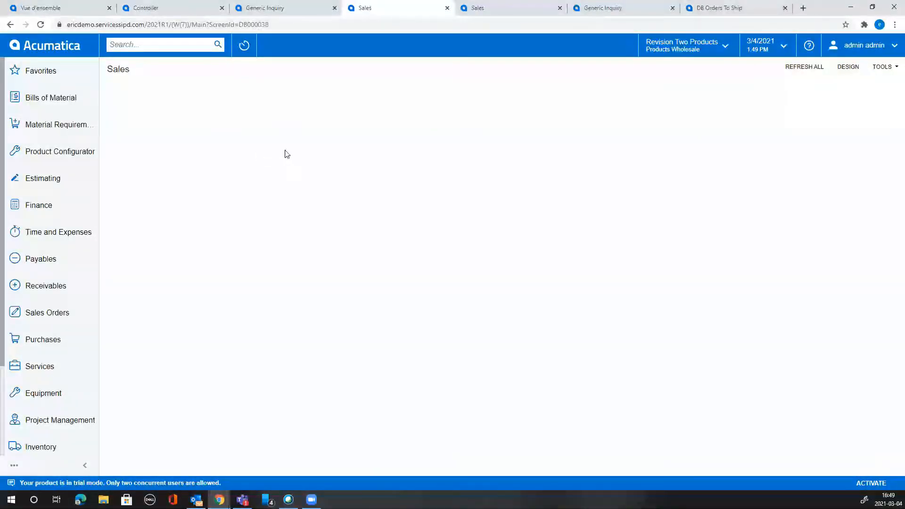
# Switch the Sales dashboard to design mode and add a new Chart widget.
pyautogui.click(848, 66)
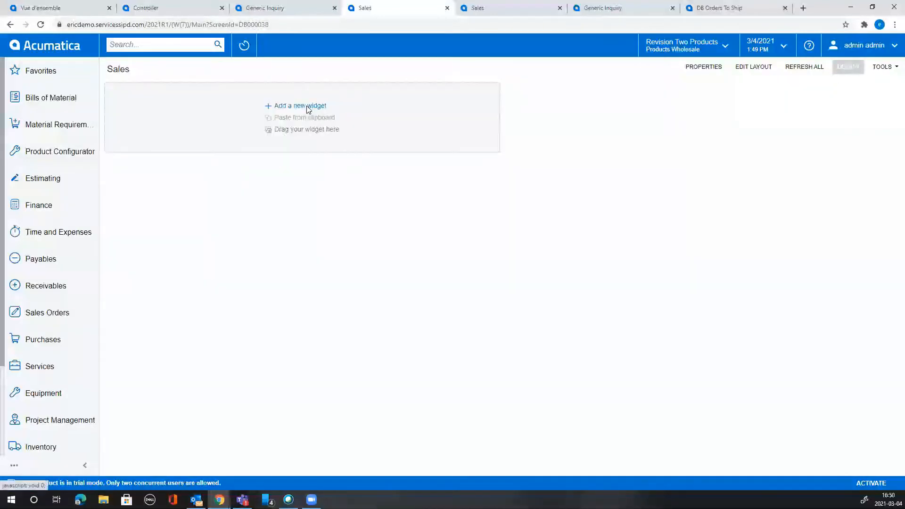
pyautogui.click(308, 108)
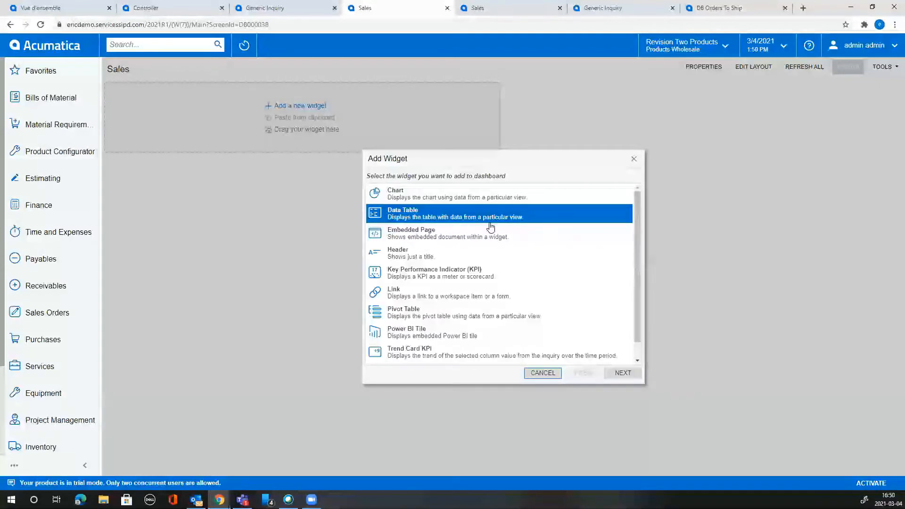
pyautogui.click(460, 196)
pyautogui.click(623, 373)
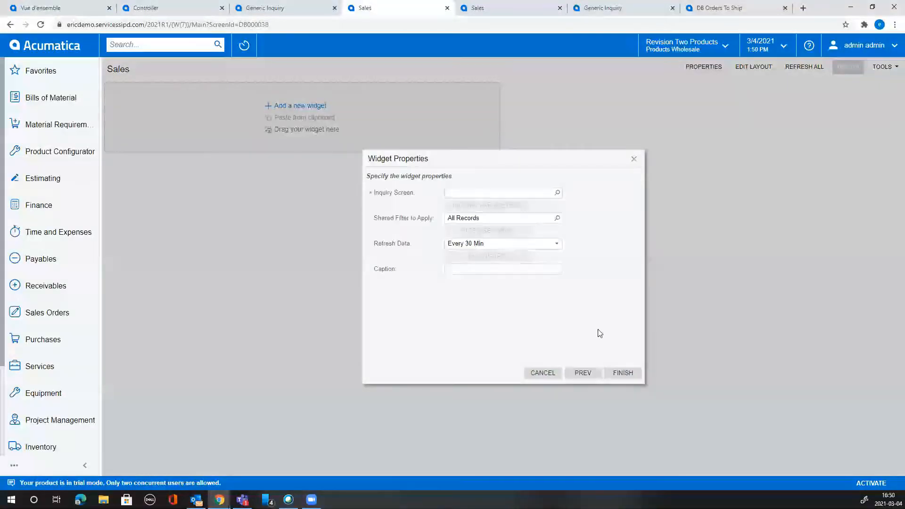
# Use the Sales inquiry as the widget's data source with the Open shared filter.
pyautogui.click(558, 192)
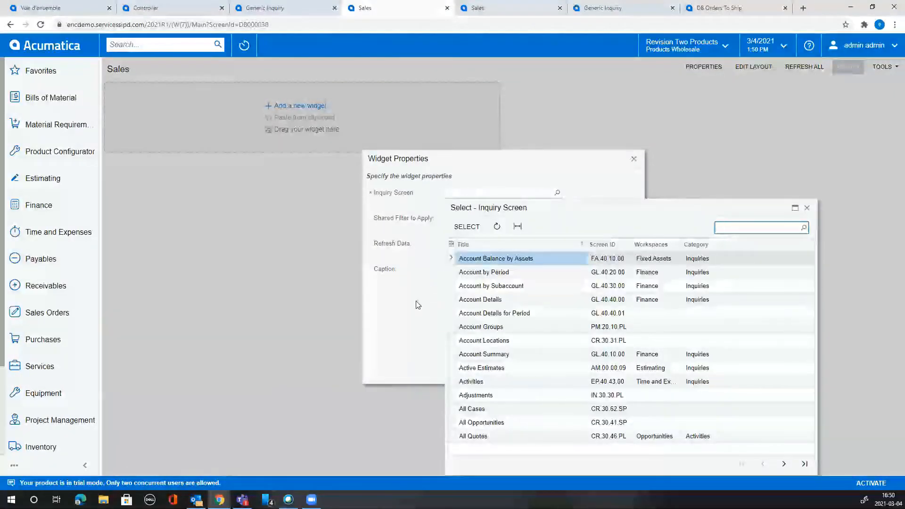
pyautogui.write('sales')
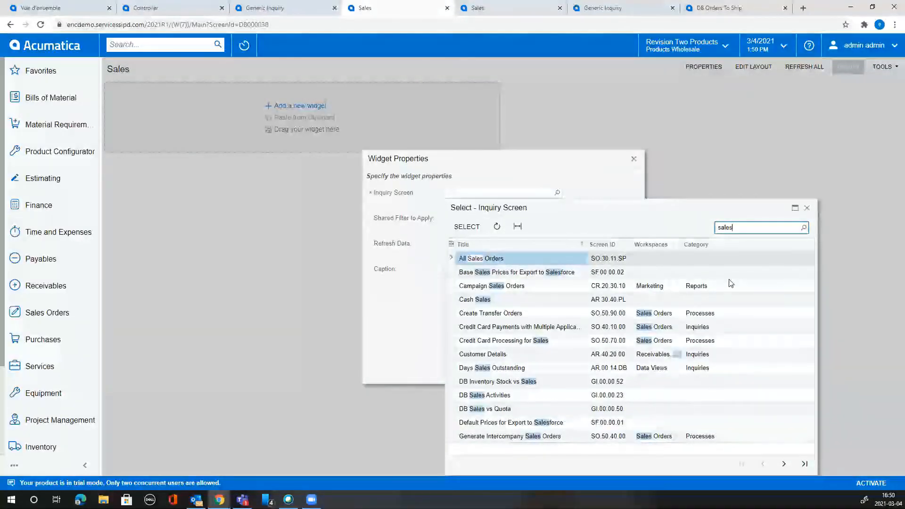
pyautogui.click(785, 464)
pyautogui.doubleClick(518, 288)
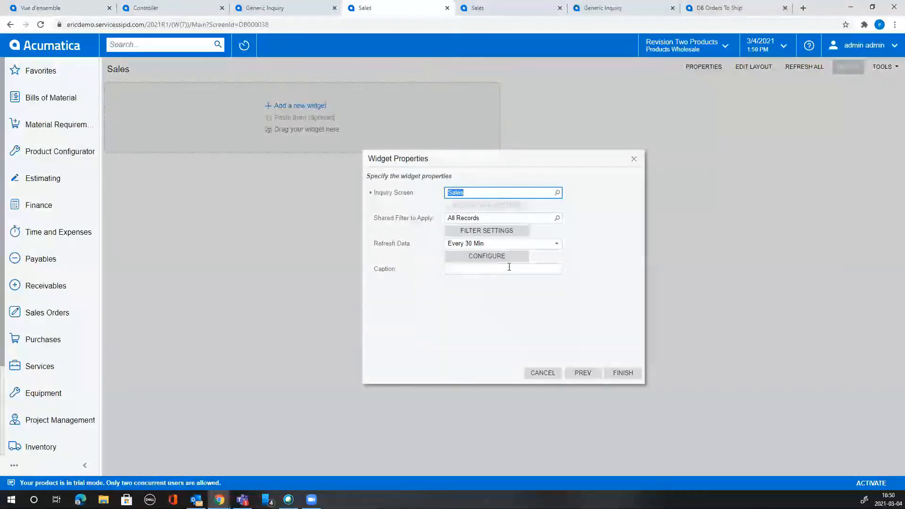
pyautogui.click(511, 230)
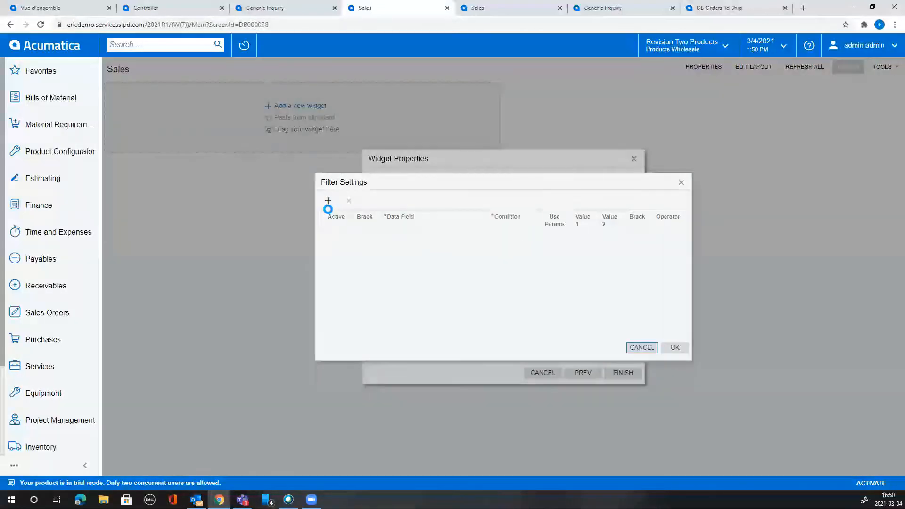
pyautogui.click(642, 348)
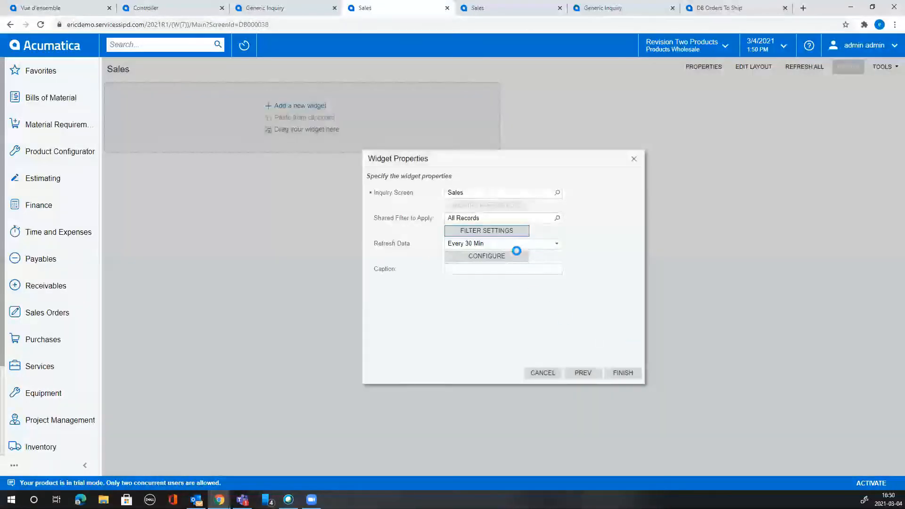
pyautogui.click(501, 232)
pyautogui.click(681, 184)
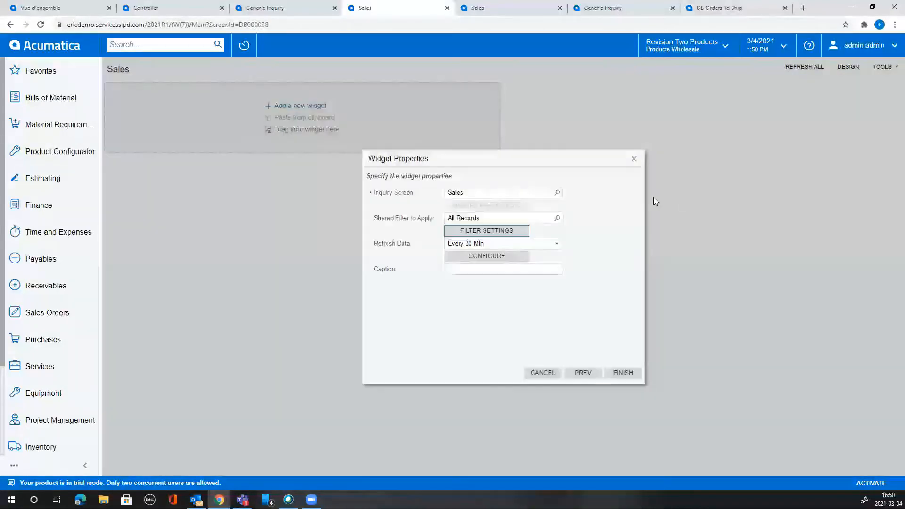
pyautogui.click(557, 218)
pyautogui.click(472, 311)
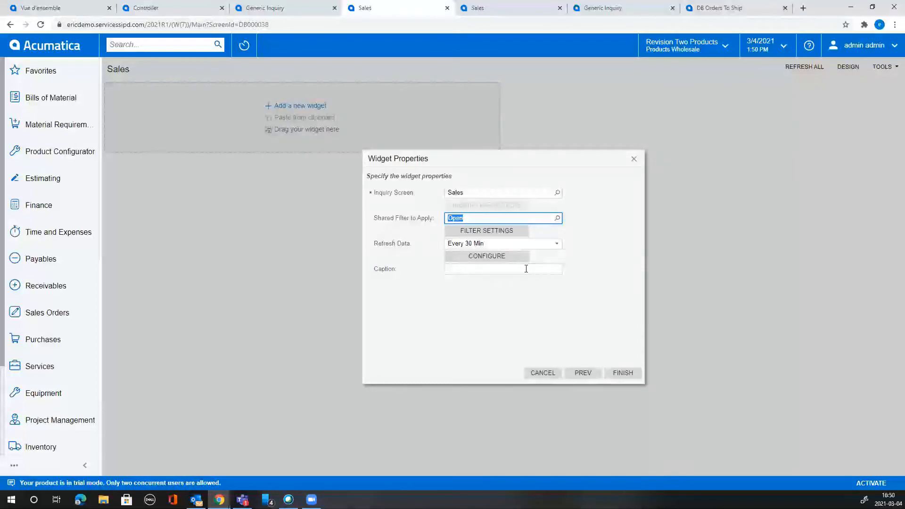
# Configure a funnel chart of SOOrder_orderTotal with Date legend rounded to quarters.
pyautogui.click(521, 256)
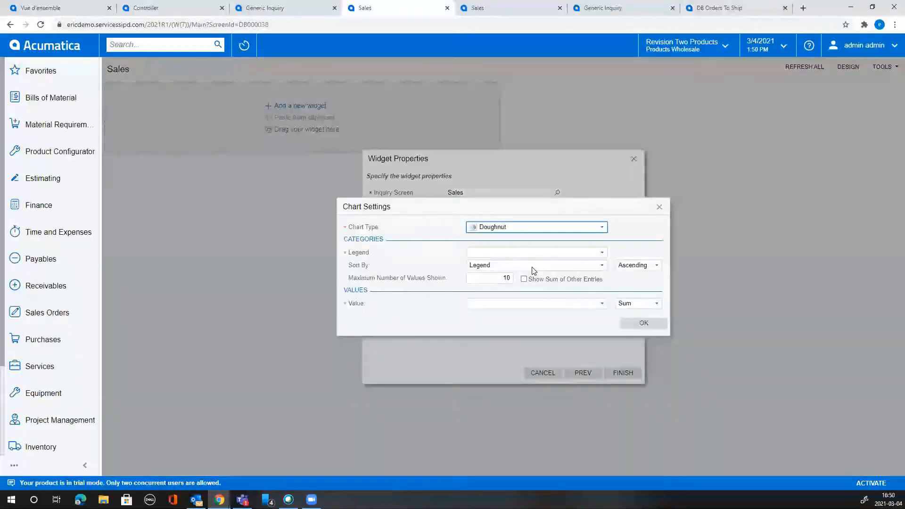
pyautogui.click(605, 227)
pyautogui.scroll(-1, 599, 279)
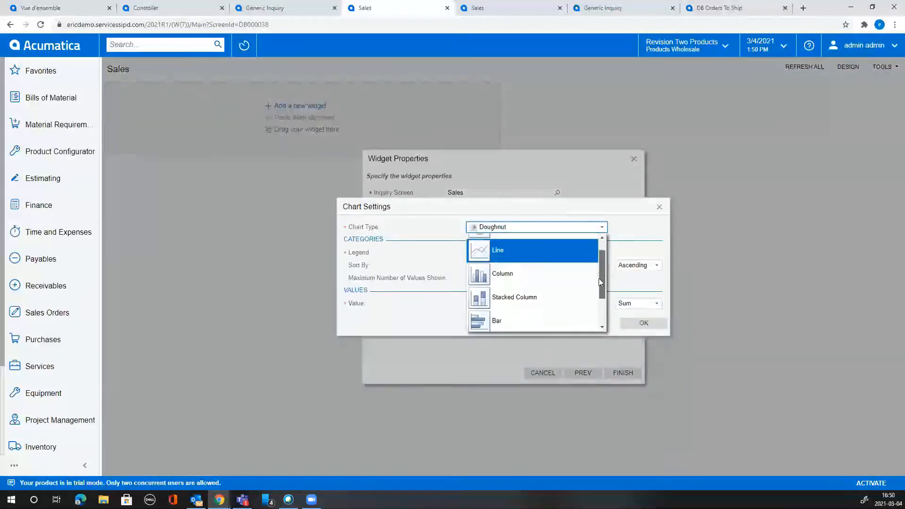
pyautogui.scroll(-1, 598, 278)
pyautogui.click(548, 319)
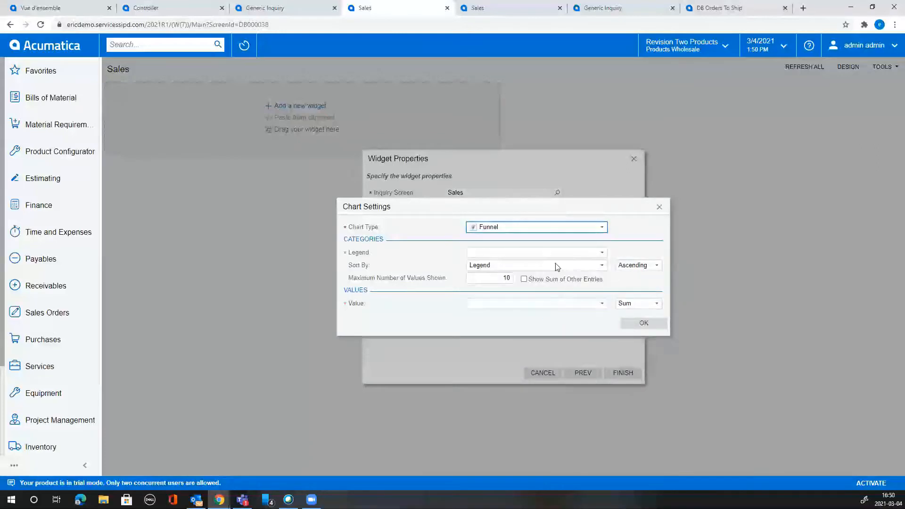
pyautogui.click(601, 254)
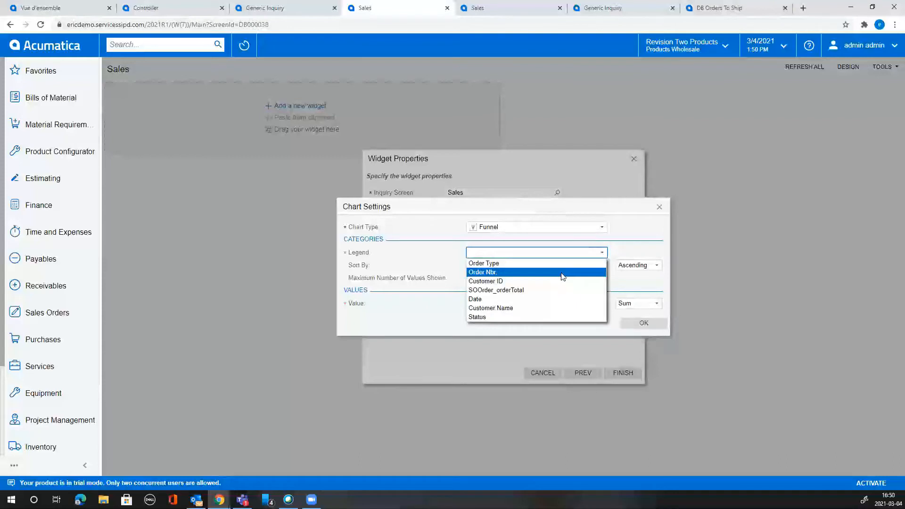
pyautogui.click(543, 299)
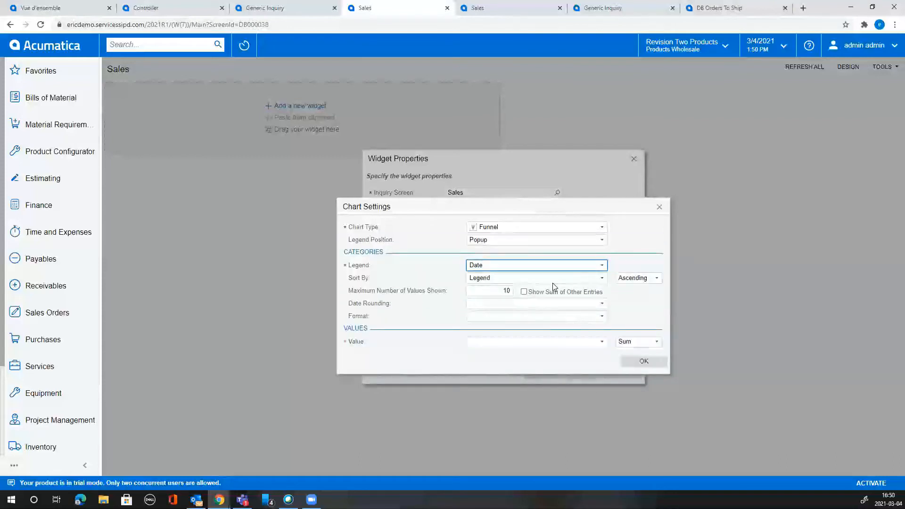
pyautogui.click(602, 306)
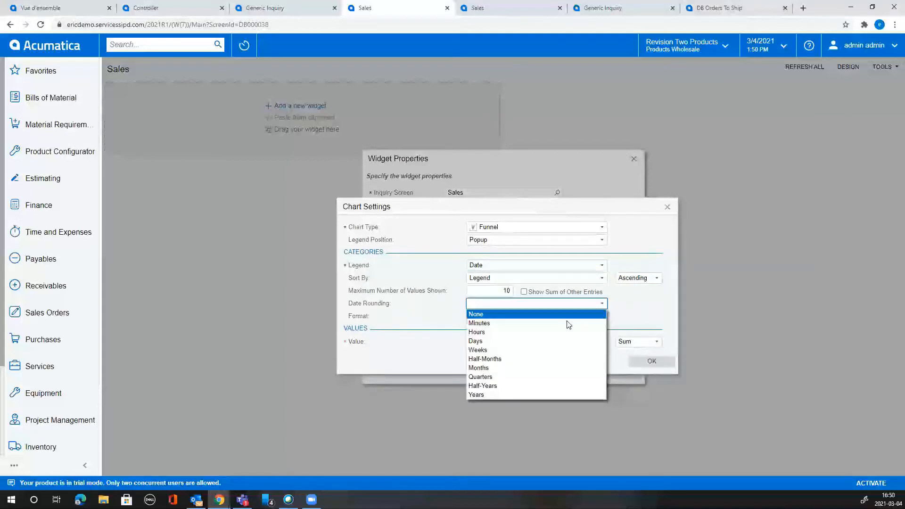
pyautogui.click(526, 377)
pyautogui.click(603, 343)
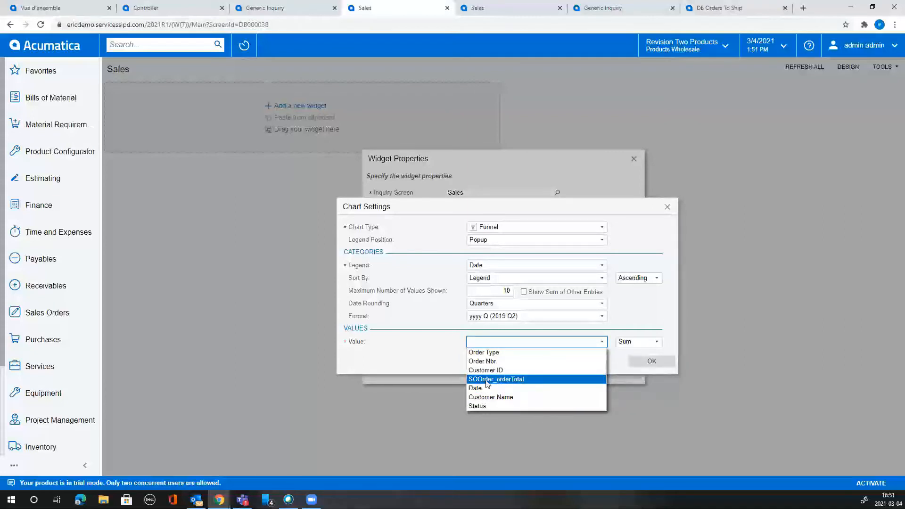
pyautogui.click(522, 380)
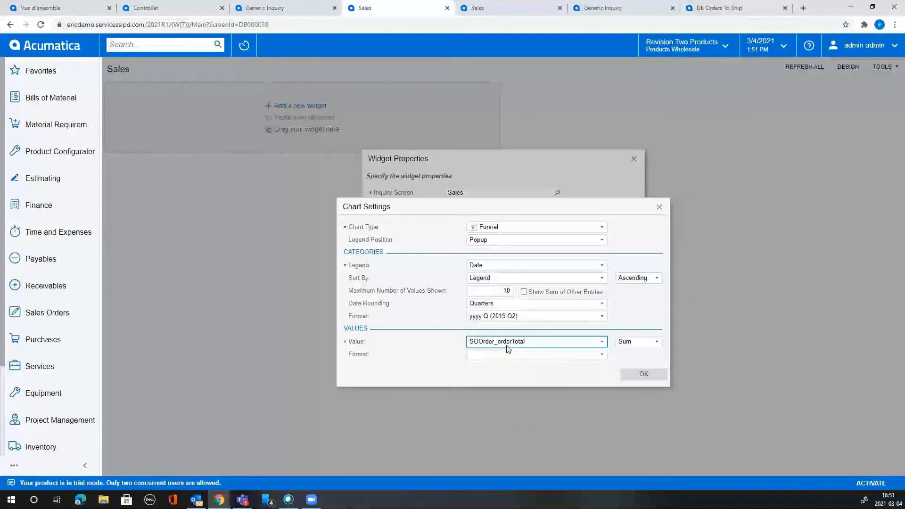
pyautogui.click(644, 375)
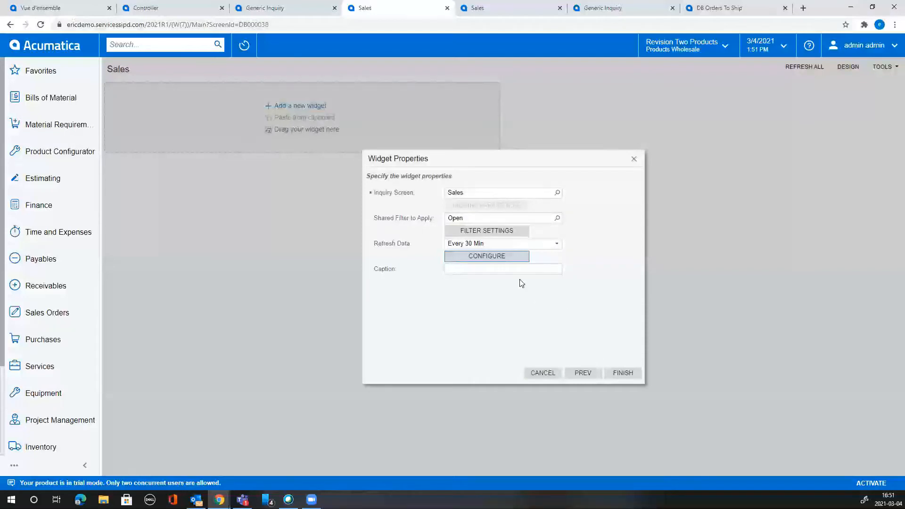
# Caption the widget 'Orders per quarter'.
pyautogui.click(533, 273)
pyautogui.write('Sal')
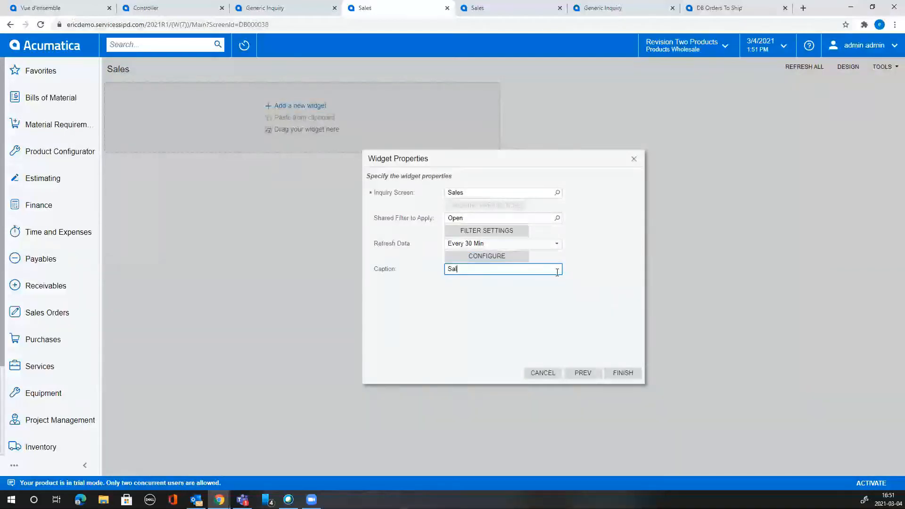
pyautogui.write('es per quarter')
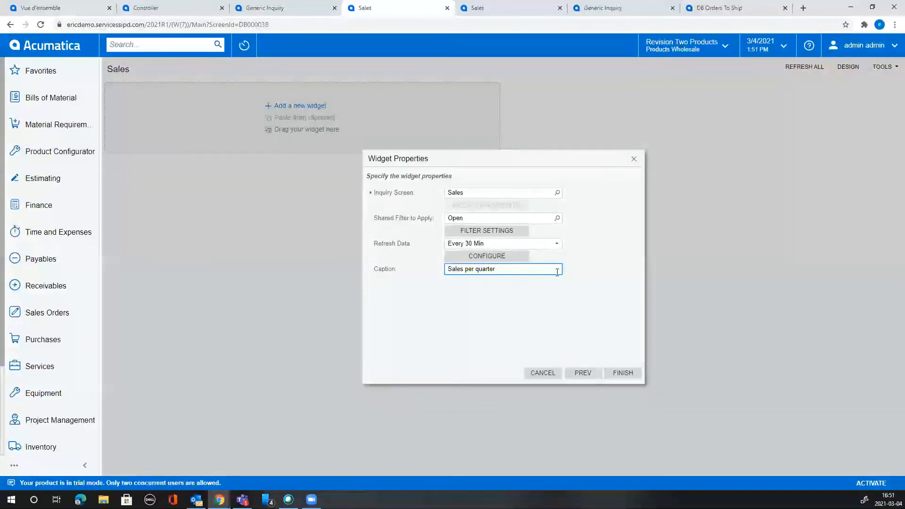
pyautogui.press('BackSpace')
pyautogui.press('BackSpace')
pyautogui.press('BackSpace')
pyautogui.press('BackSpace')
pyautogui.press('BackSpace')
pyautogui.press('BackSpace')
pyautogui.write('Orders')
# Place the funnel widget on the dashboard and resize it narrower and taller.
pyautogui.click(635, 373)
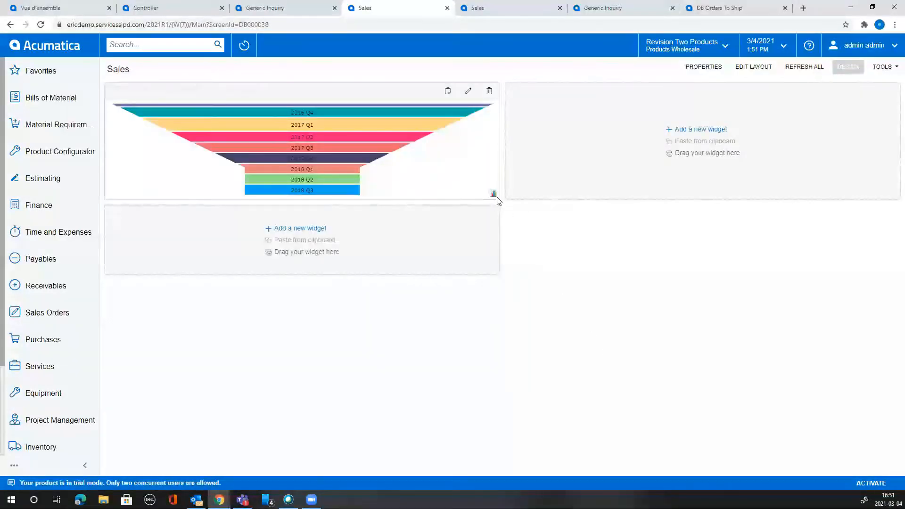
pyautogui.moveTo(498, 199); pyautogui.dragTo(500, 269)
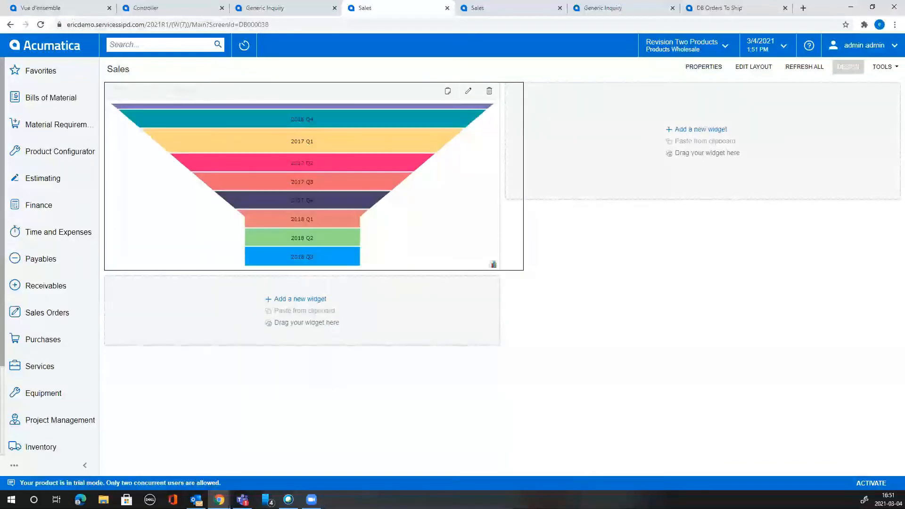
pyautogui.moveTo(478, 330); pyautogui.dragTo(390, 346)
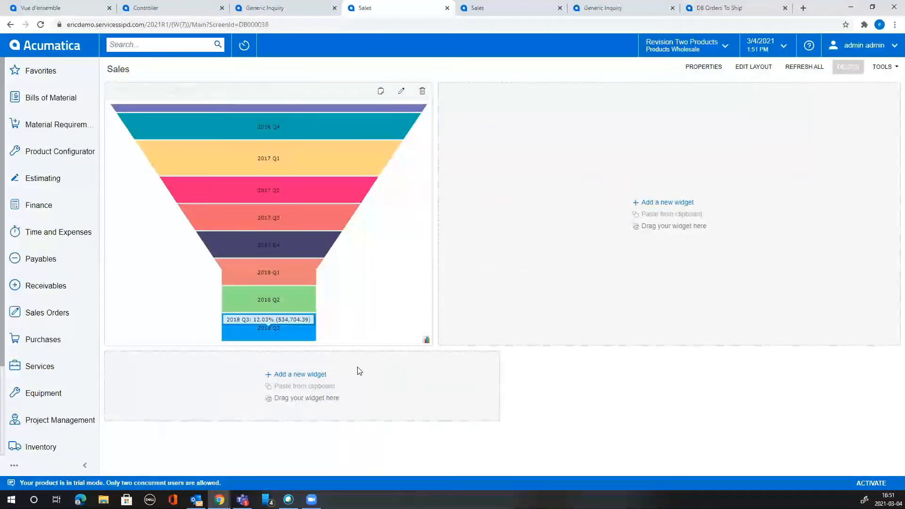
pyautogui.moveTo(335, 215)
pyautogui.moveTo(329, 108)
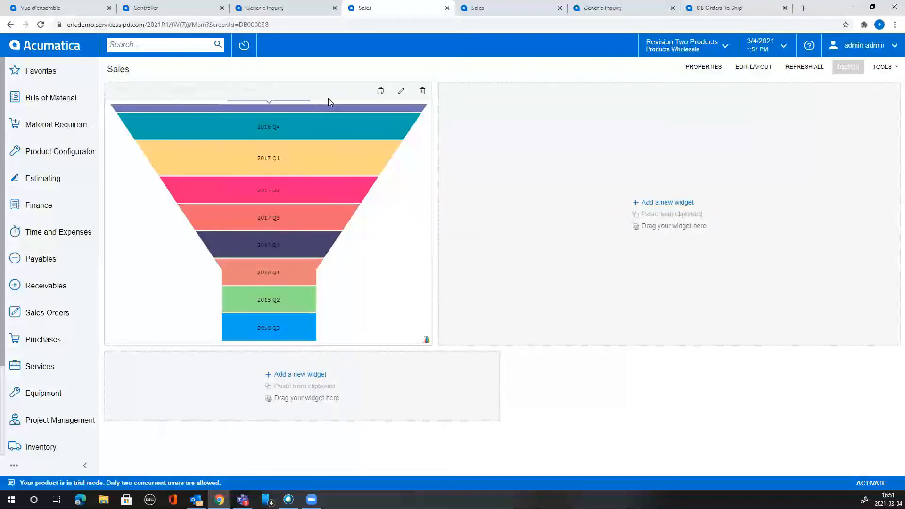
pyautogui.moveTo(289, 307)
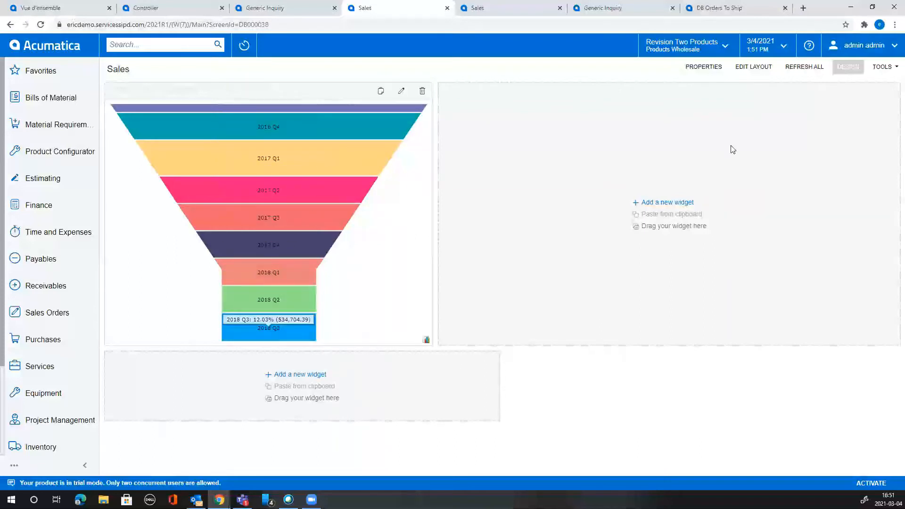
# Exit design mode, drill into 2018 Q3's 27 open orders, and return to the Sales dashboard.
pyautogui.click(848, 70)
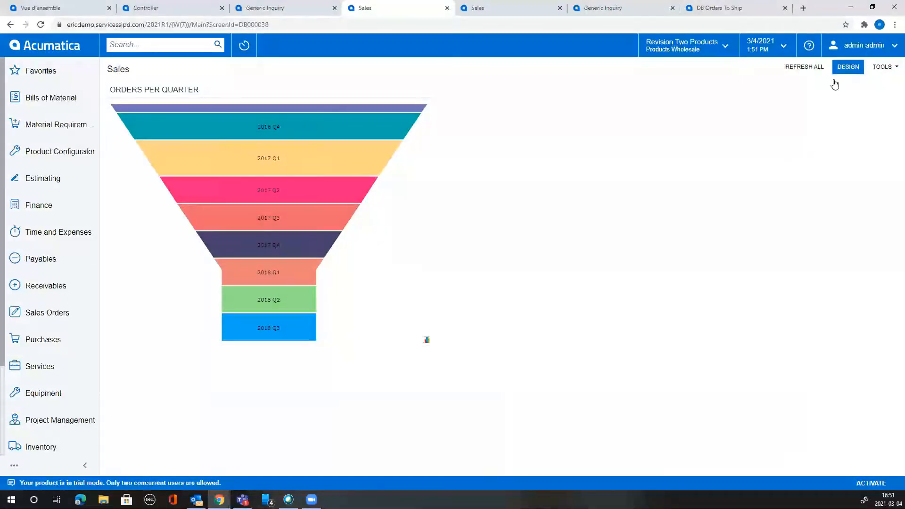
pyautogui.moveTo(289, 333)
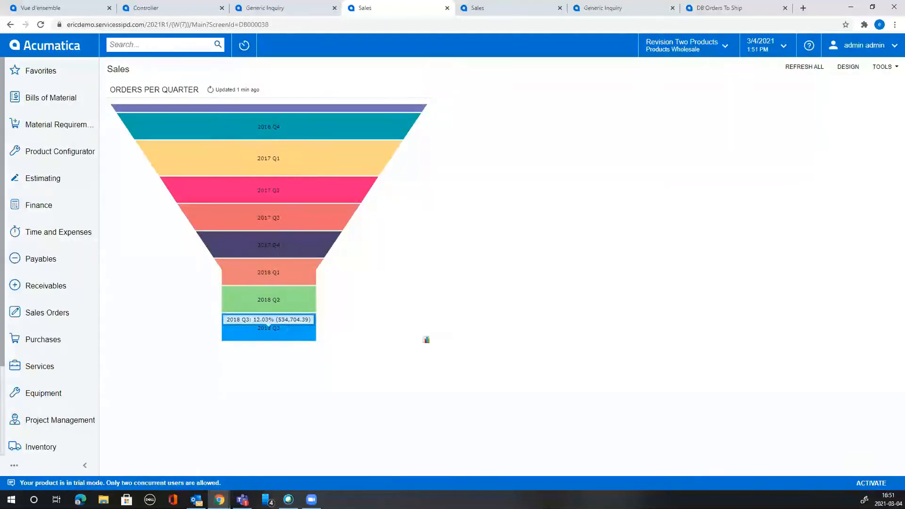
pyautogui.click(293, 339)
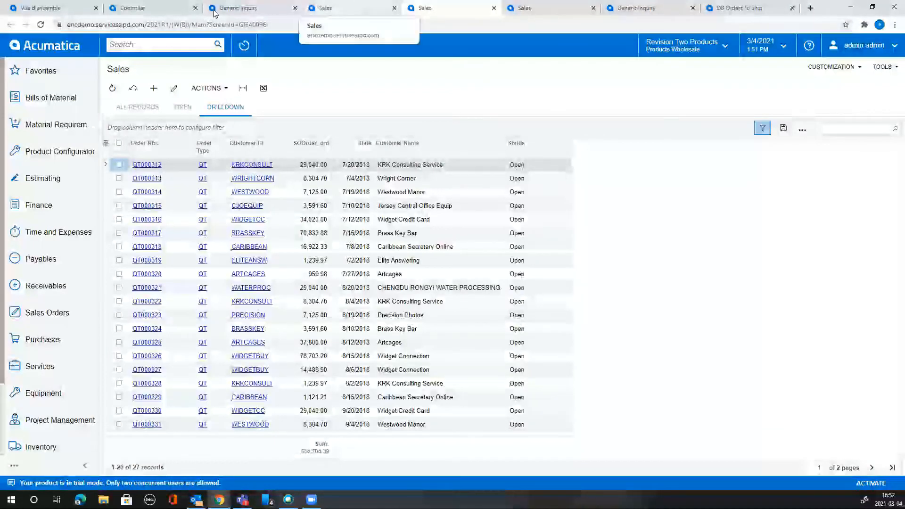
pyautogui.click(325, 8)
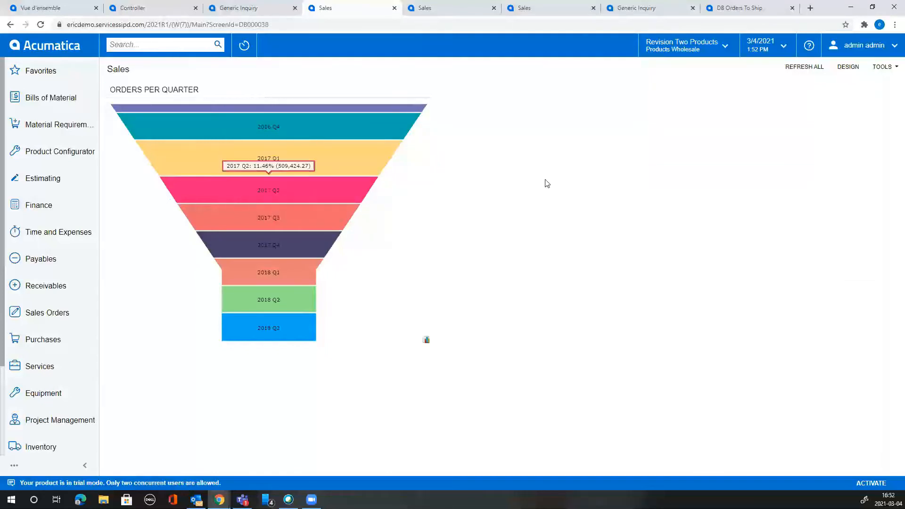
# Browse the home page choices in the signed-in user's profile without changing anything.
pyautogui.click(871, 47)
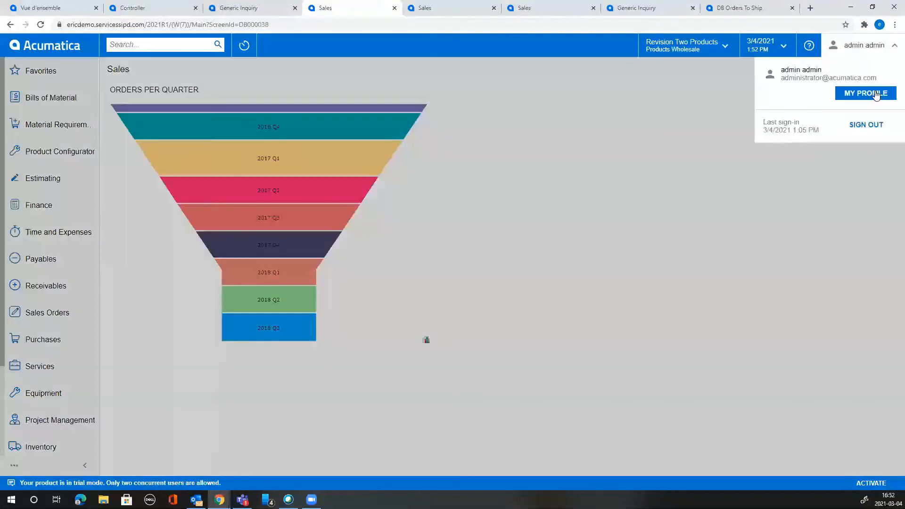
pyautogui.click(871, 95)
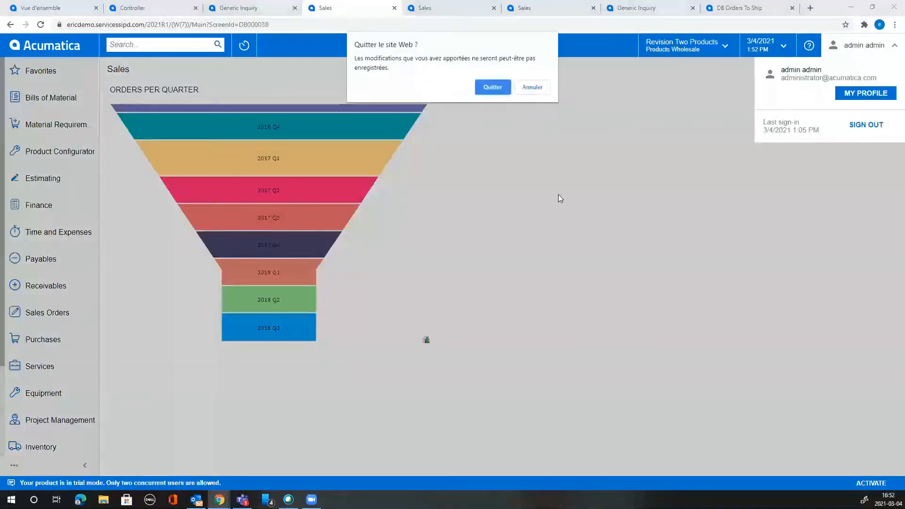
pyautogui.click(493, 87)
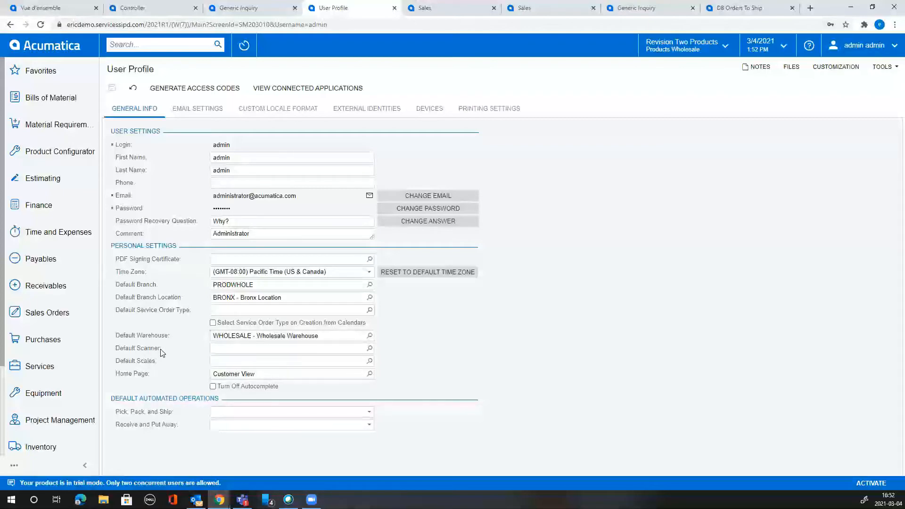
pyautogui.click(370, 374)
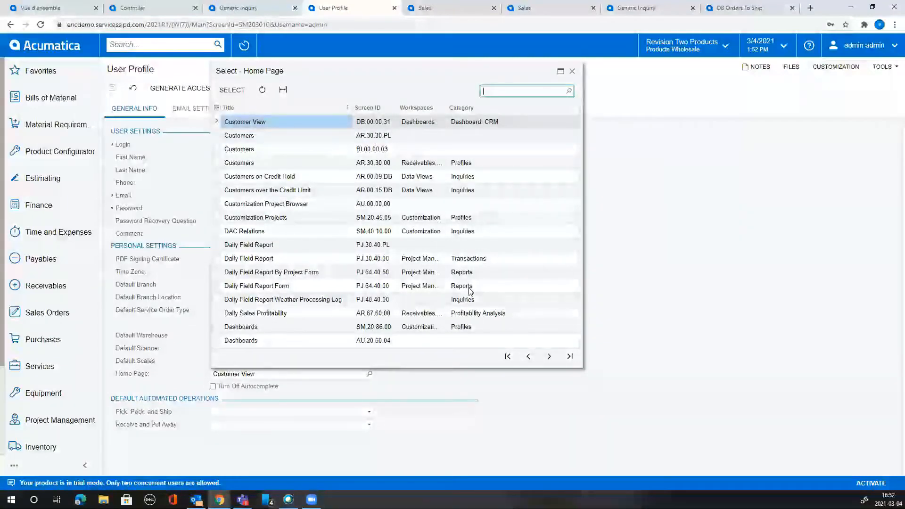
pyautogui.click(573, 72)
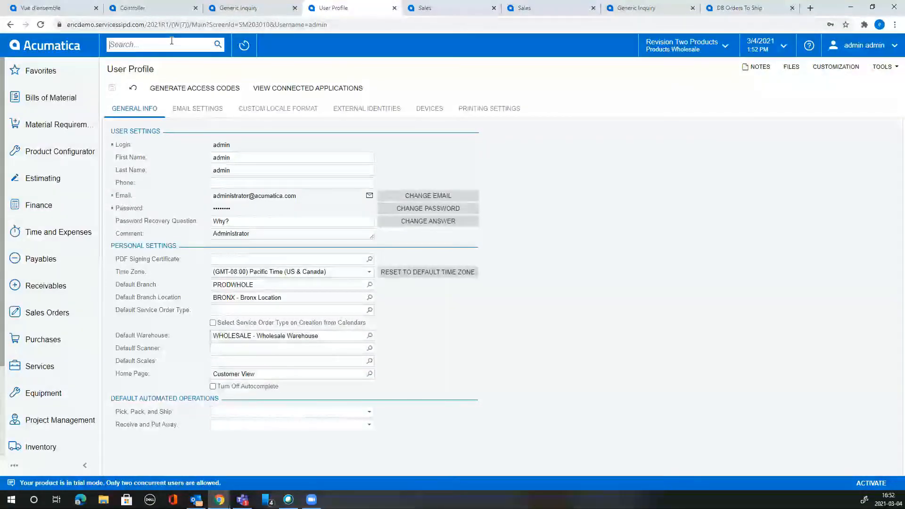
# Find the Users screen via search 'user' and load the admin user's record.
pyautogui.click(171, 43)
pyautogui.write('user')
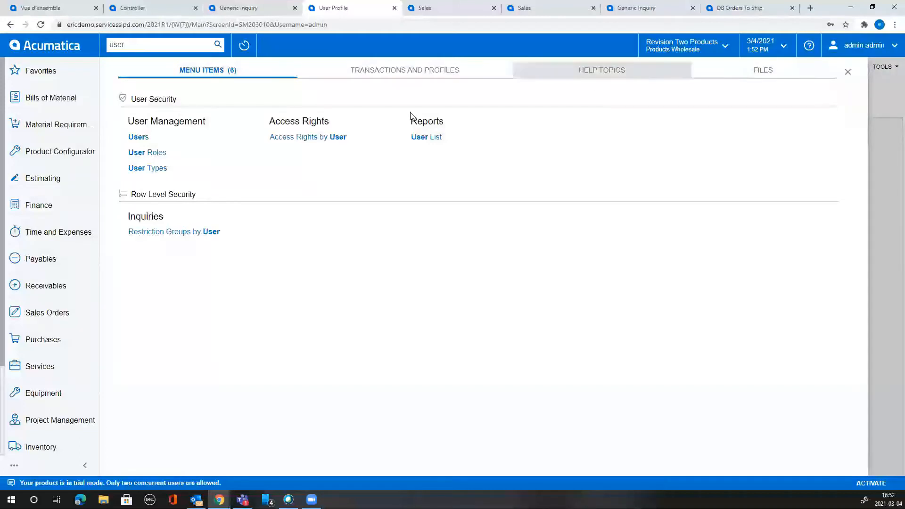
pyautogui.click(137, 137)
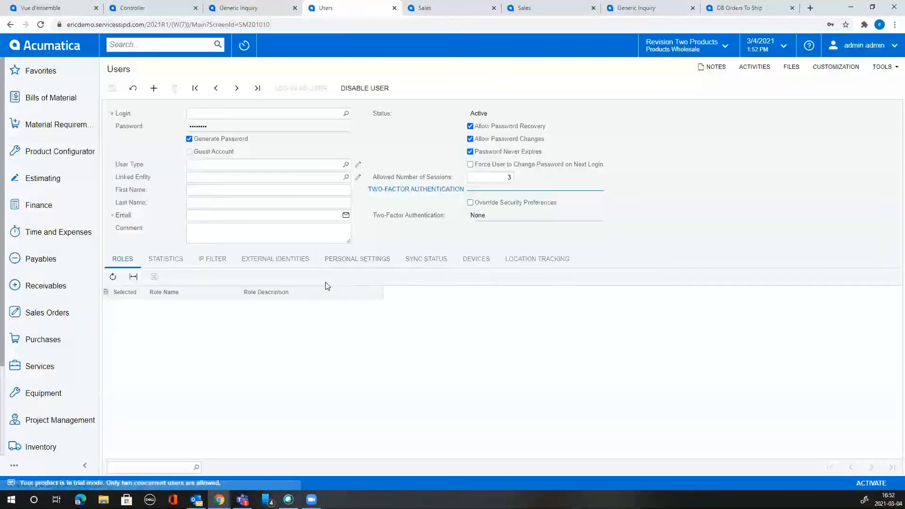
pyautogui.press('F3')
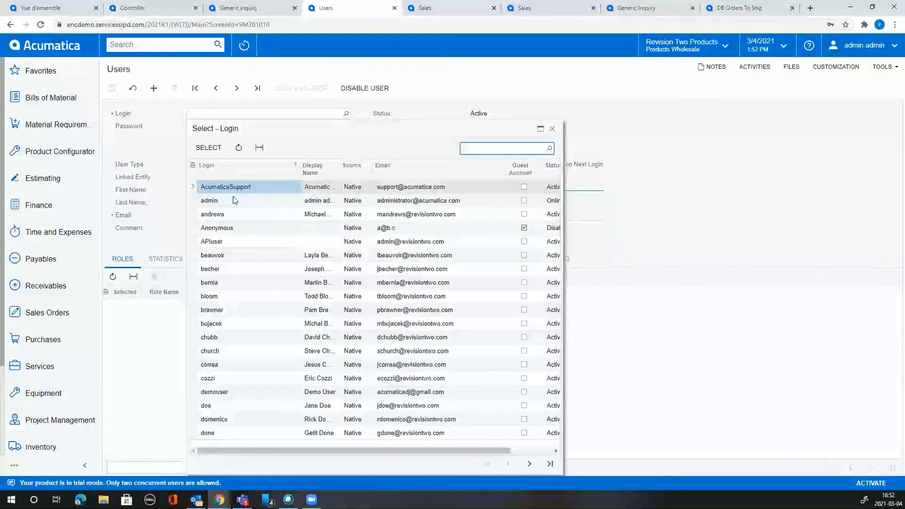
pyautogui.doubleClick(234, 200)
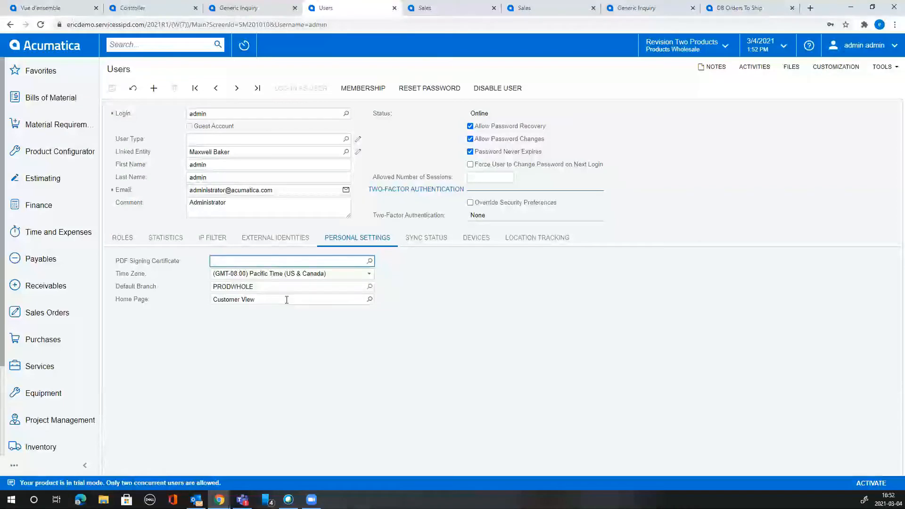
# Set admin's Home Page to the Sales dashboard, save, and reload the site.
pyautogui.click(370, 299)
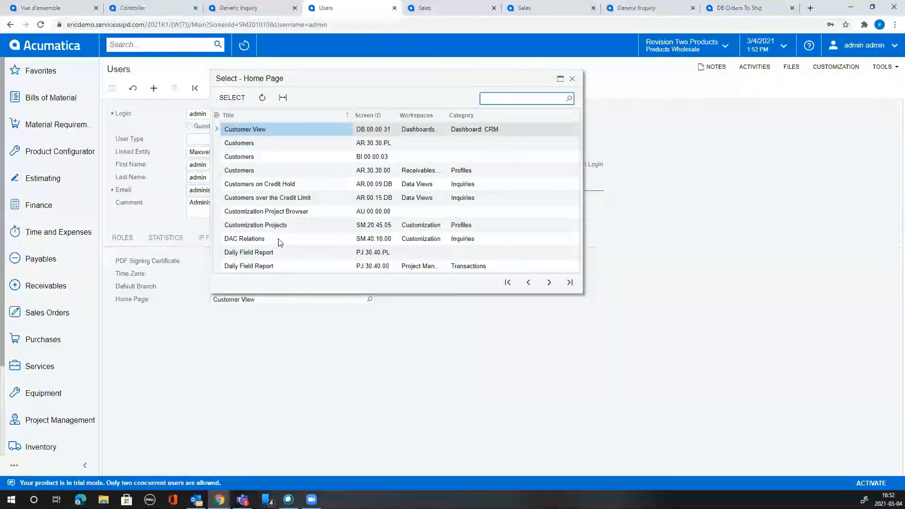
pyautogui.write('sales')
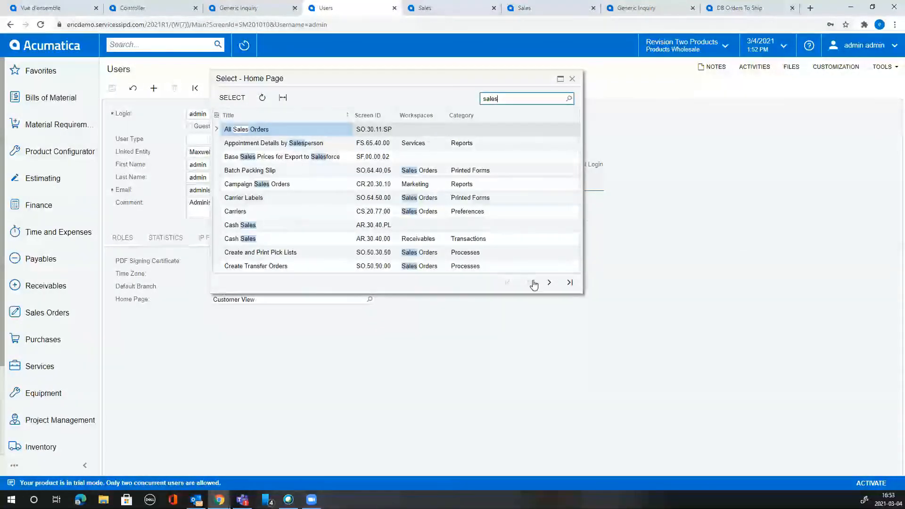
pyautogui.click(567, 284)
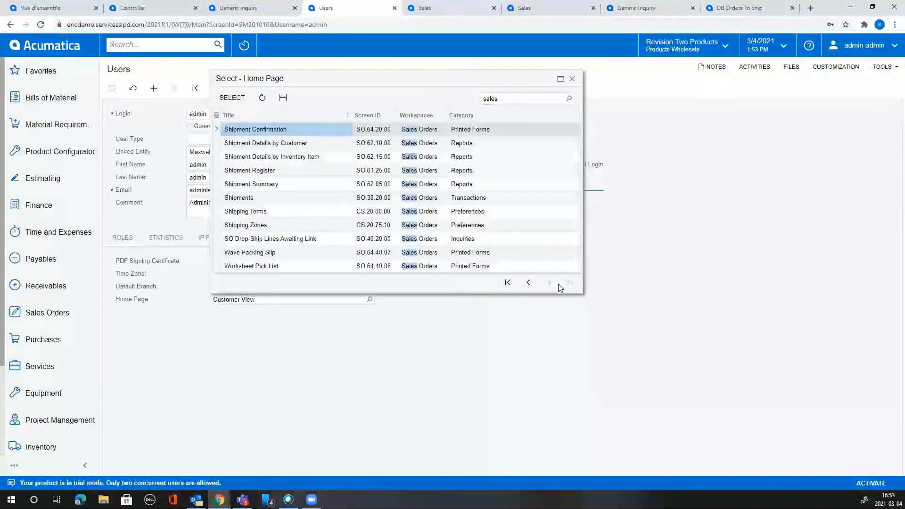
pyautogui.click(529, 283)
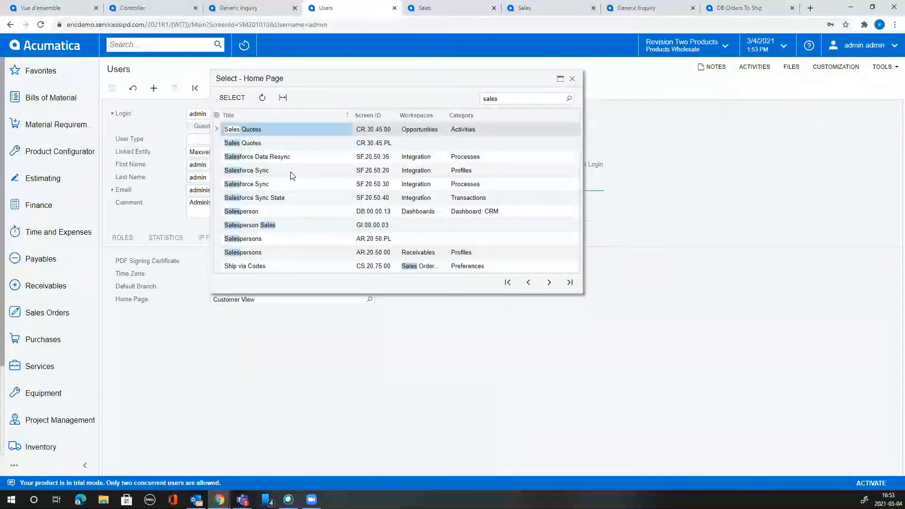
pyautogui.click(528, 283)
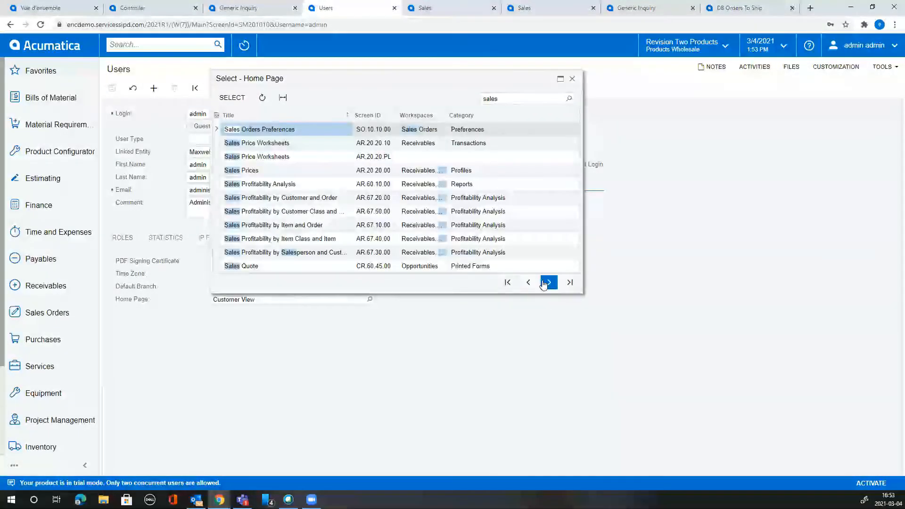
pyautogui.click(529, 282)
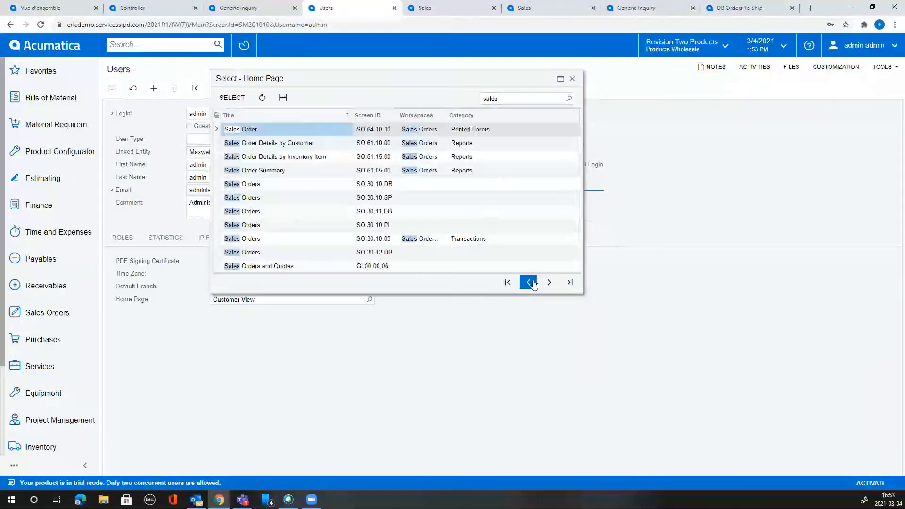
pyautogui.click(531, 283)
pyautogui.doubleClick(321, 196)
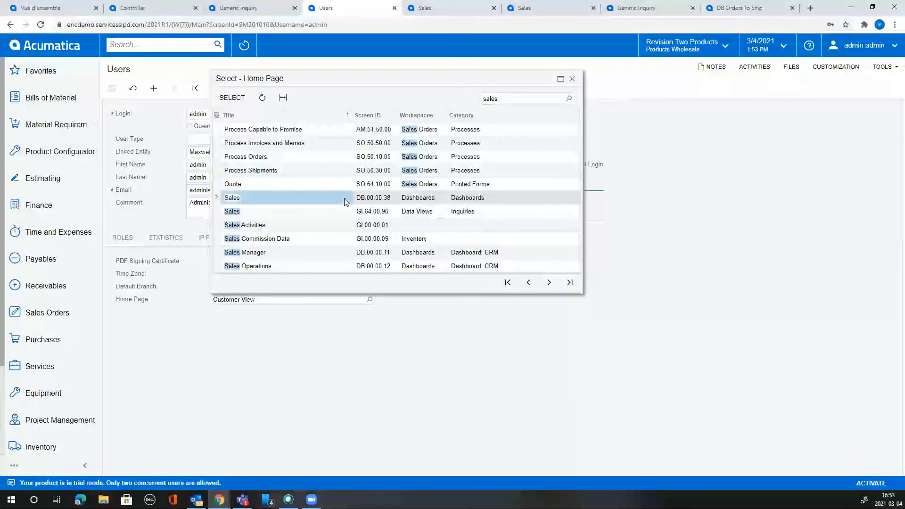
pyautogui.click(111, 88)
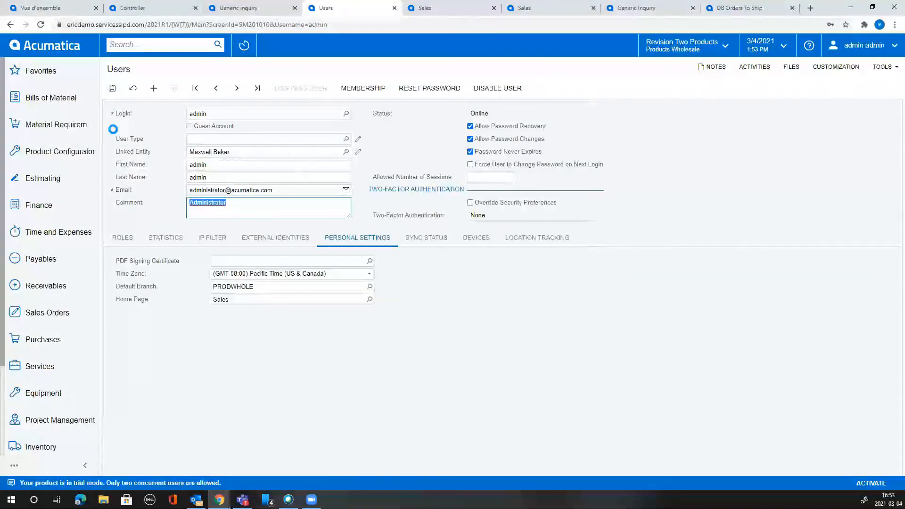
pyautogui.click(218, 25)
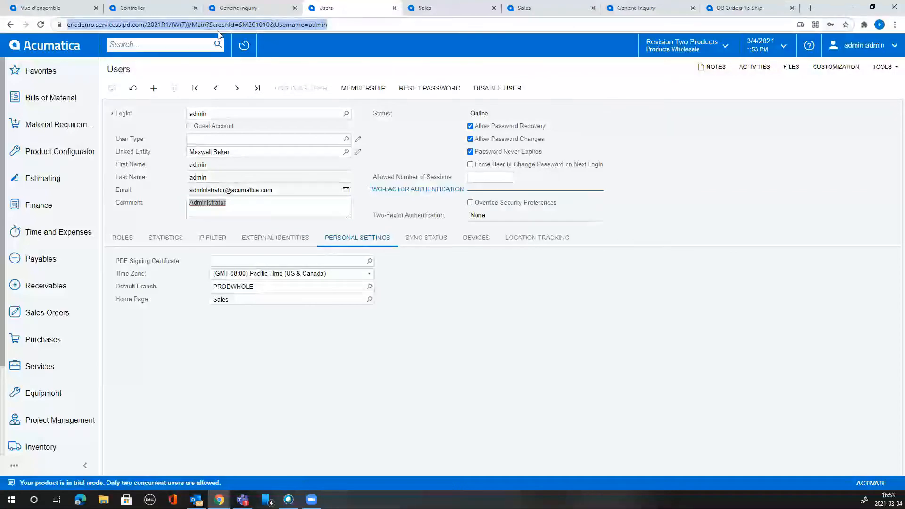
pyautogui.press('Return')
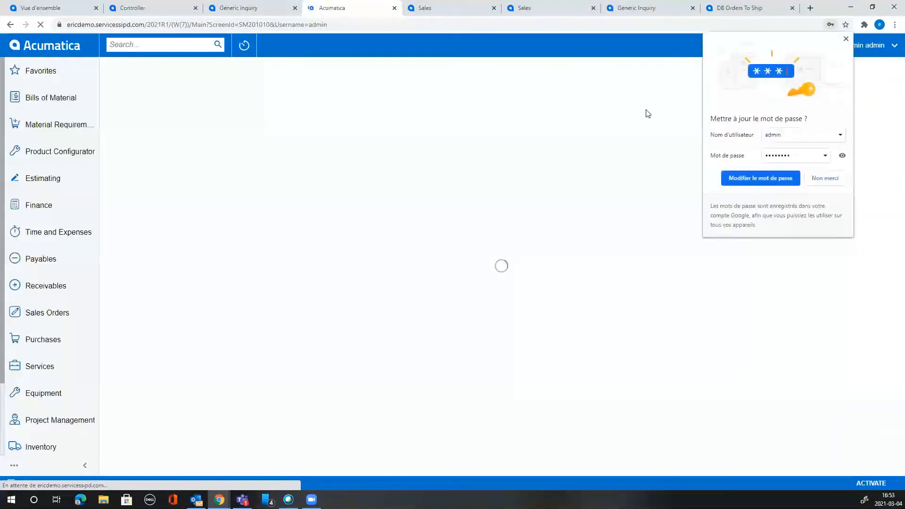
# Dismiss the password prompt, return to the Sales dashboard home page, and drill into 2017 Q2.
pyautogui.click(847, 39)
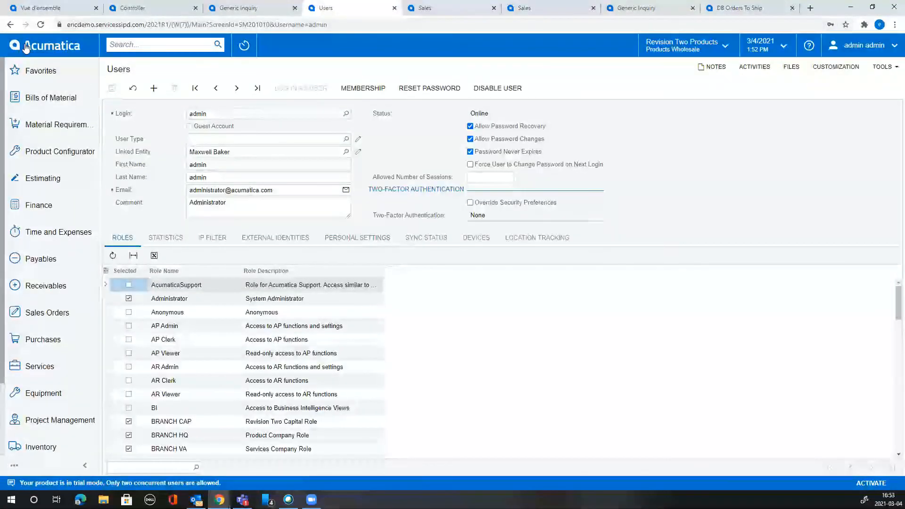
pyautogui.click(41, 53)
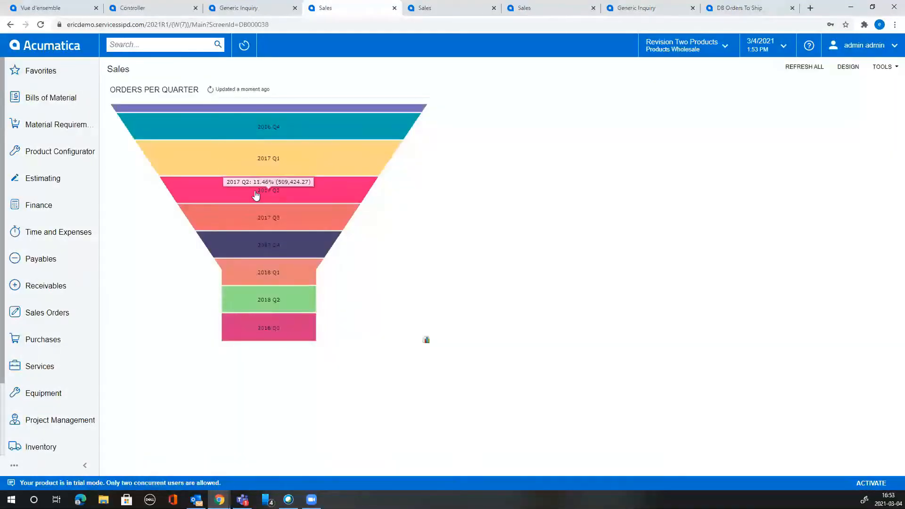
pyautogui.click(256, 195)
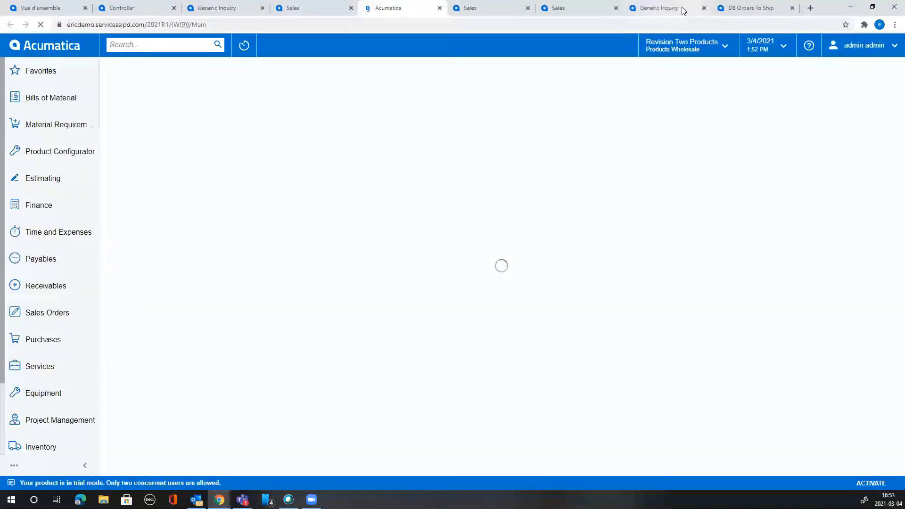
pyautogui.click(658, 9)
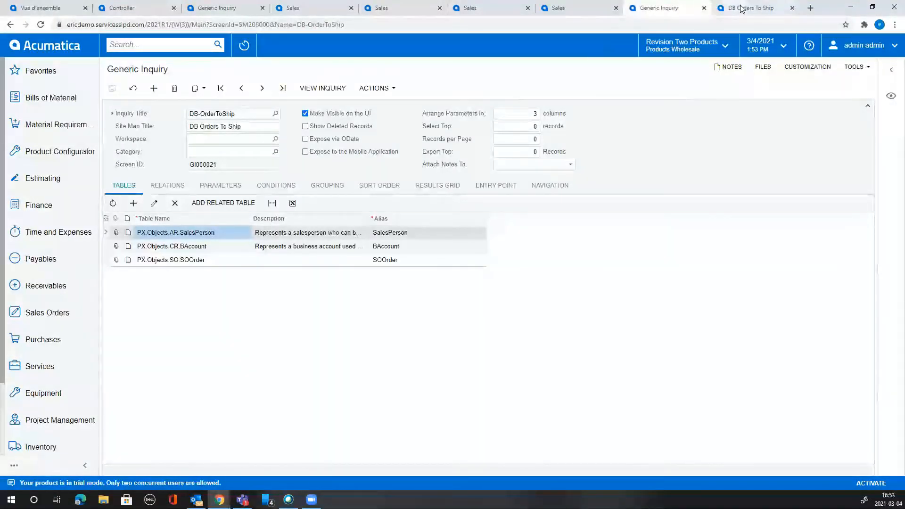
# Open the generic inquiry behind the six-record DB Orders To Ship list for editing.
pyautogui.click(756, 11)
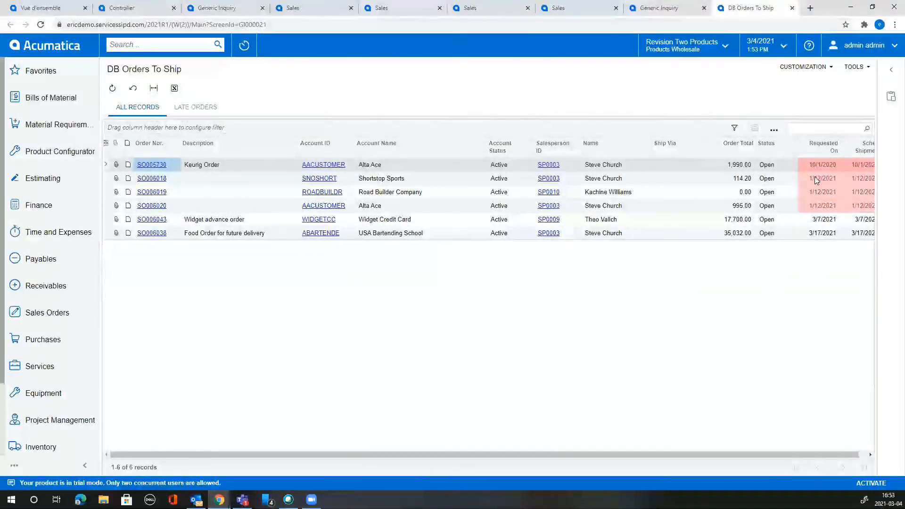
pyautogui.moveTo(796, 454); pyautogui.dragTo(804, 448)
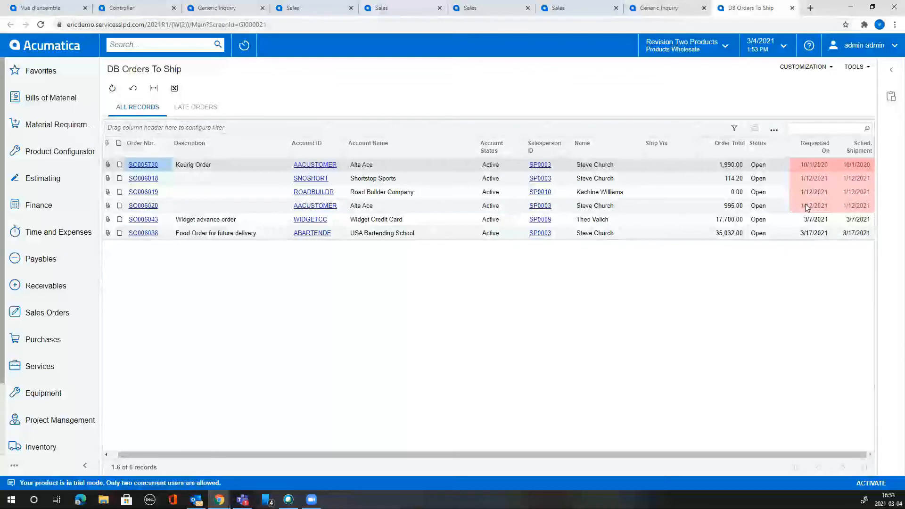
pyautogui.click(832, 68)
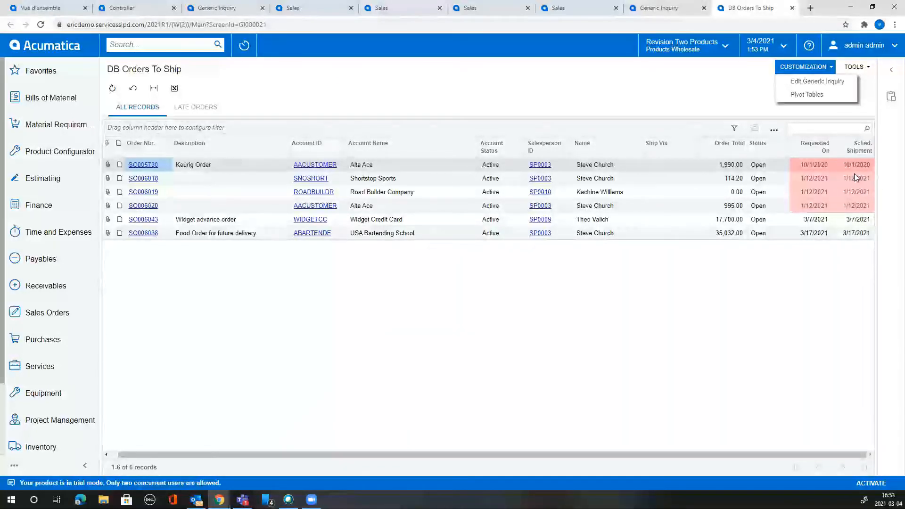
pyautogui.click(824, 84)
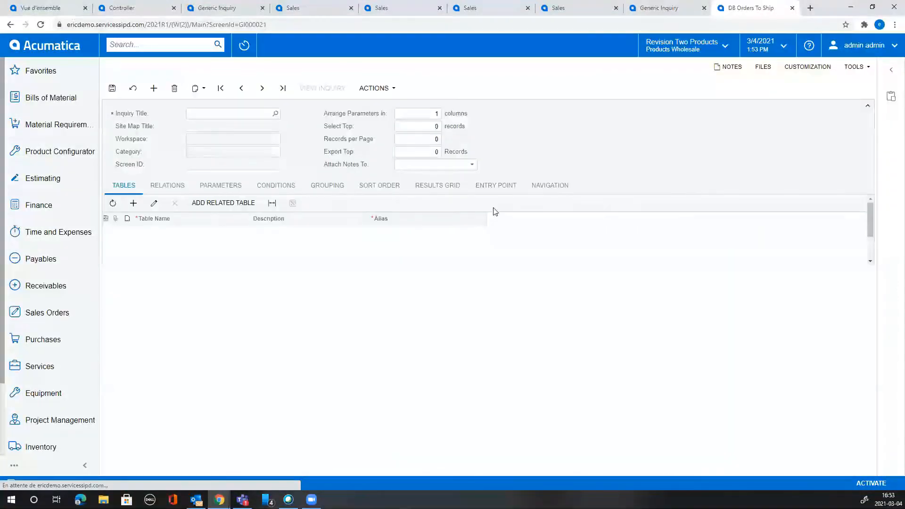
# Review RequestDate's style formula ('bad' when before Today()), then start a Row Style formula.
pyautogui.click(457, 187)
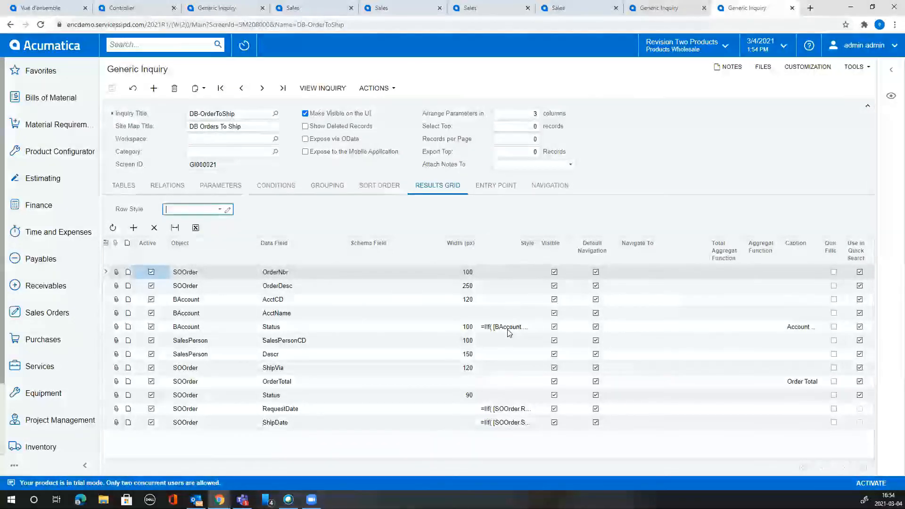
pyautogui.click(510, 412)
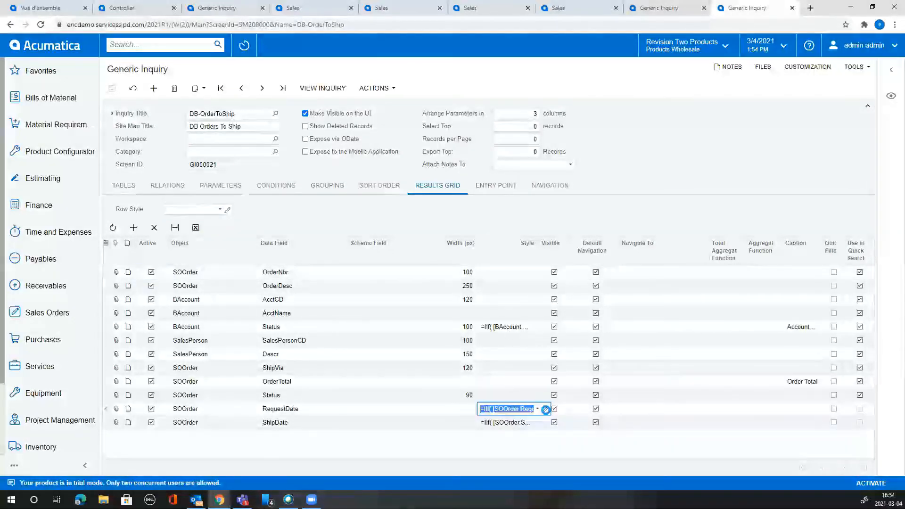
pyautogui.click(546, 408)
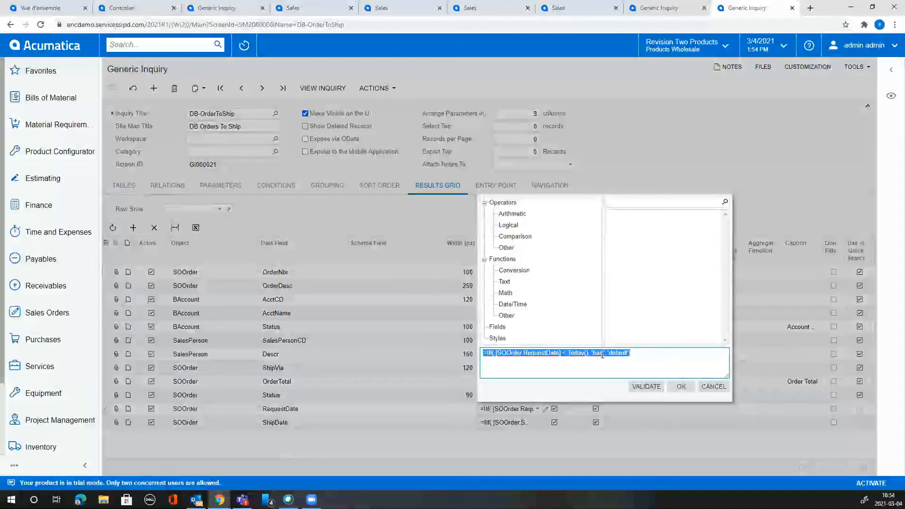
pyautogui.click(714, 386)
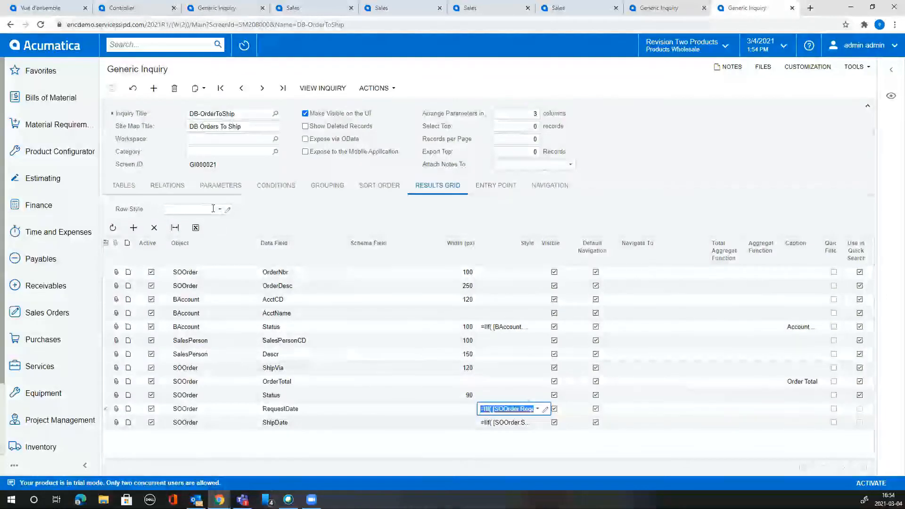
pyautogui.click(228, 209)
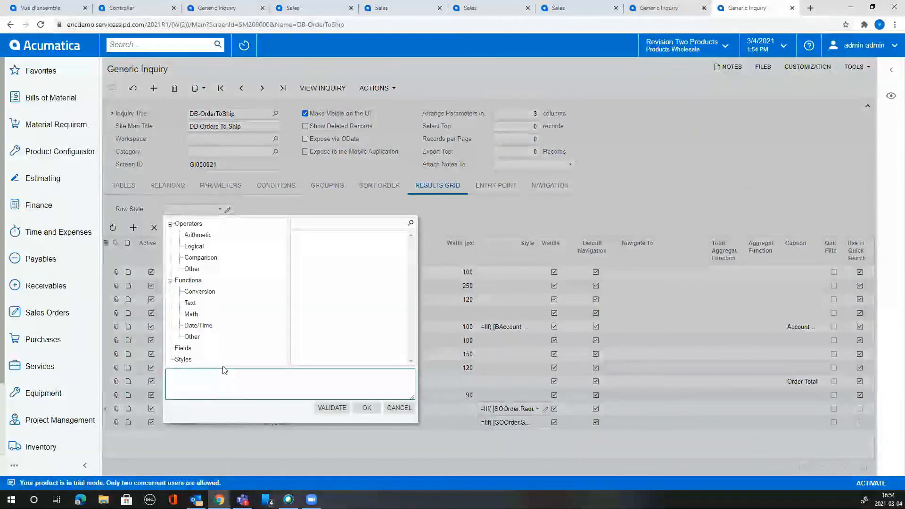
# Start the row style formula with =IIf( and insert the UnbilledLineTotal field.
pyautogui.write('=')
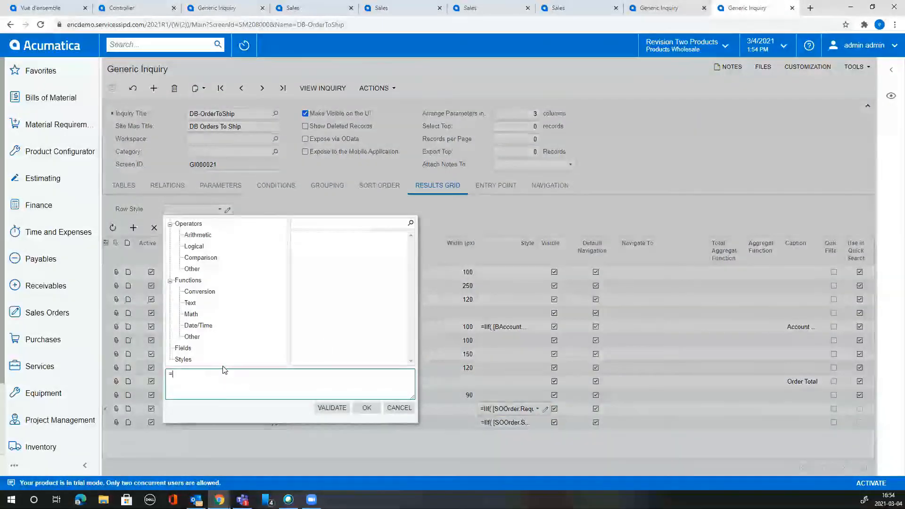
pyautogui.write('IIF(')
pyautogui.click(183, 360)
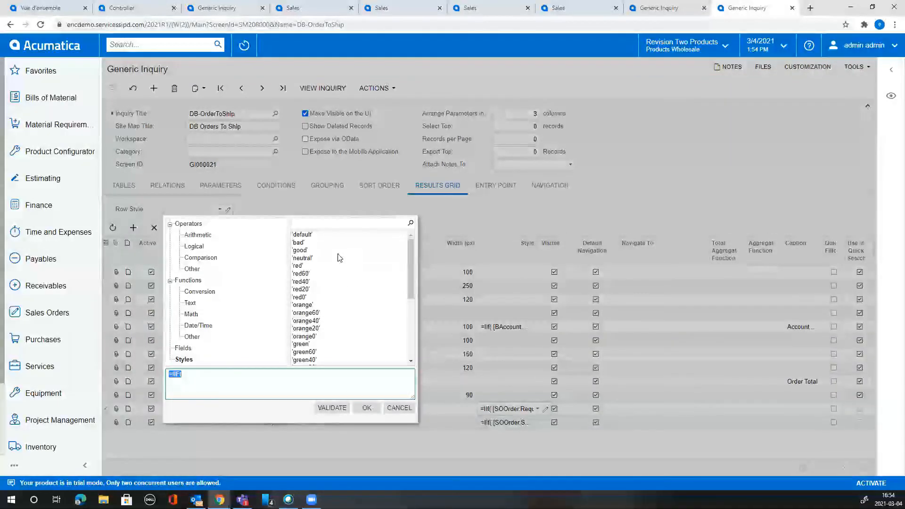
pyautogui.click(183, 347)
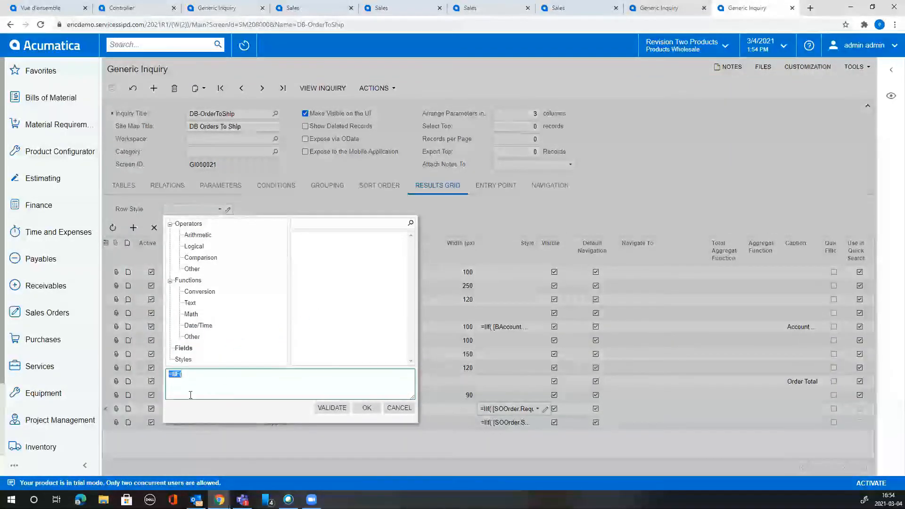
pyautogui.click(222, 375)
pyautogui.moveTo(412, 244); pyautogui.dragTo(414, 262)
pyautogui.click(386, 224)
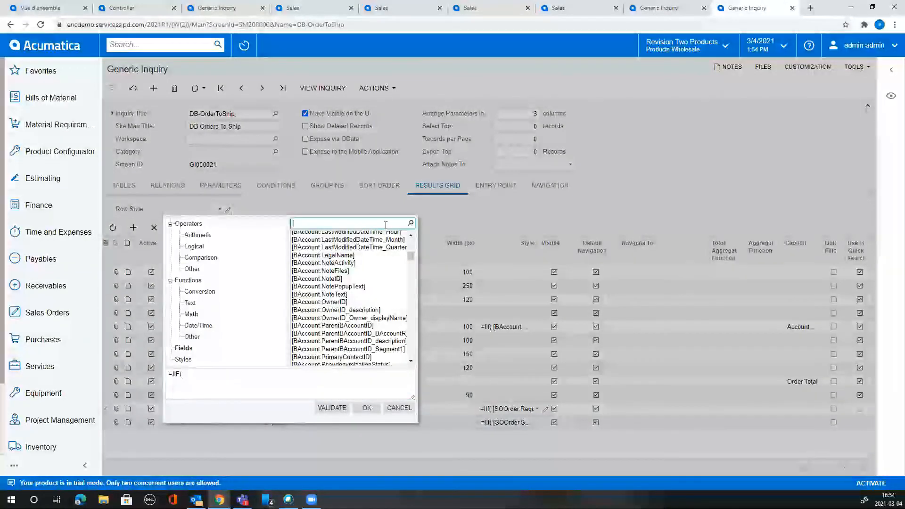
pyautogui.write('amount')
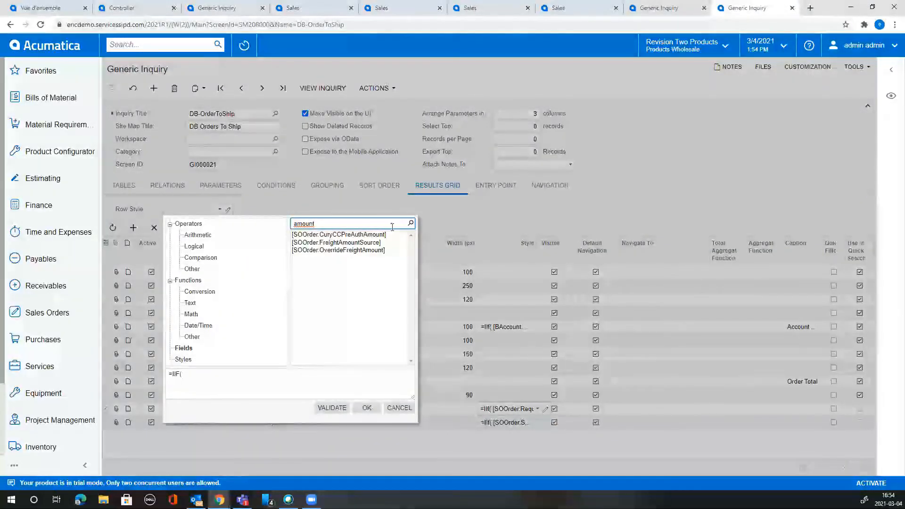
pyautogui.press('BackSpace')
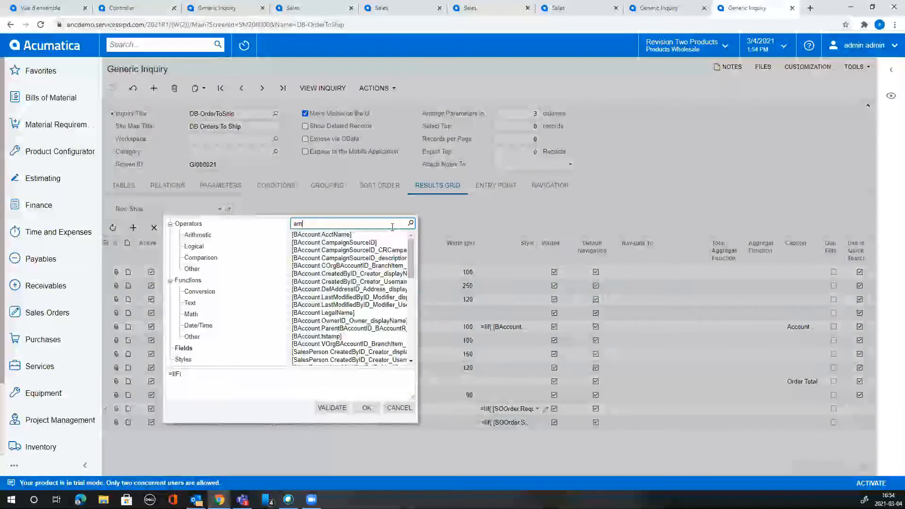
pyautogui.write('nt')
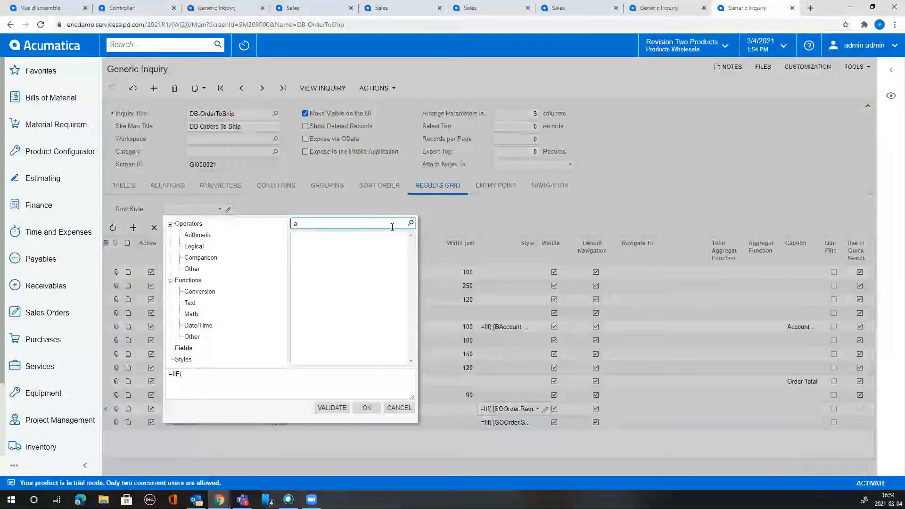
pyautogui.press('BackSpace')
pyautogui.write('mnt')
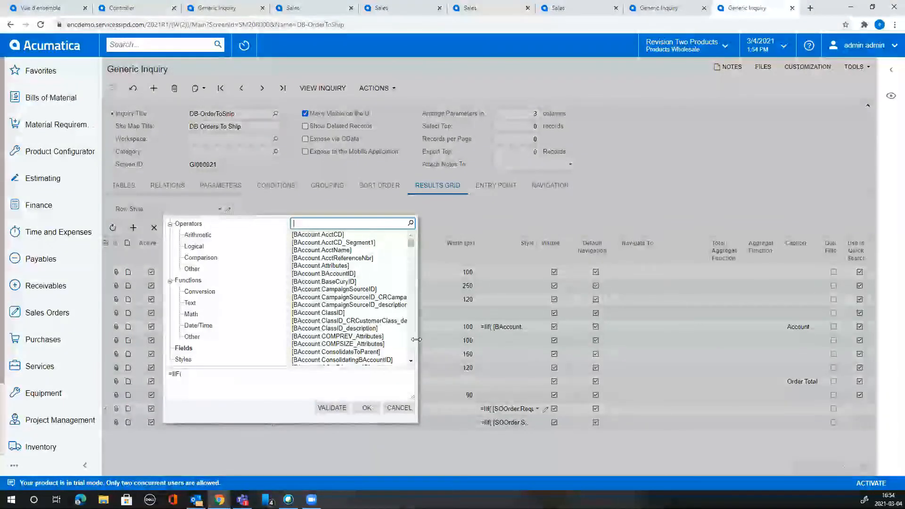
pyautogui.scroll(-6, 406, 344)
pyautogui.scroll(-15, 410, 346)
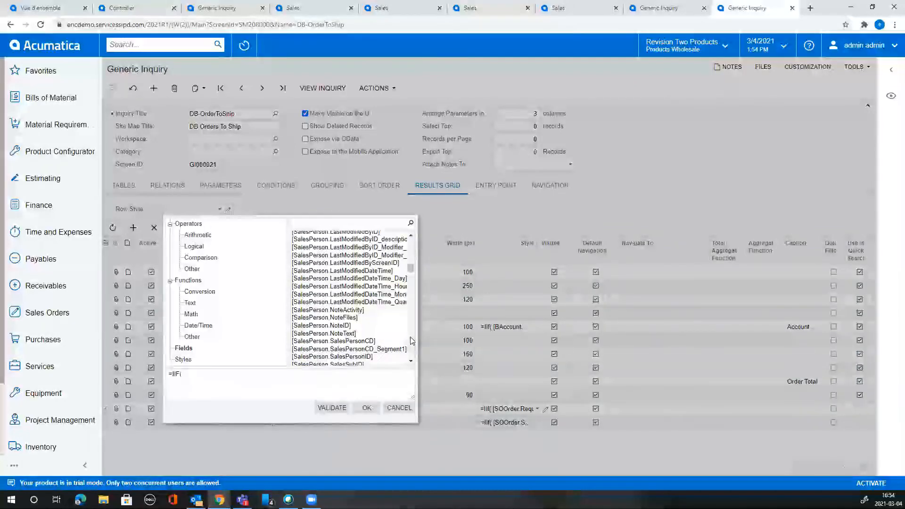
pyautogui.moveTo(412, 290); pyautogui.dragTo(423, 363)
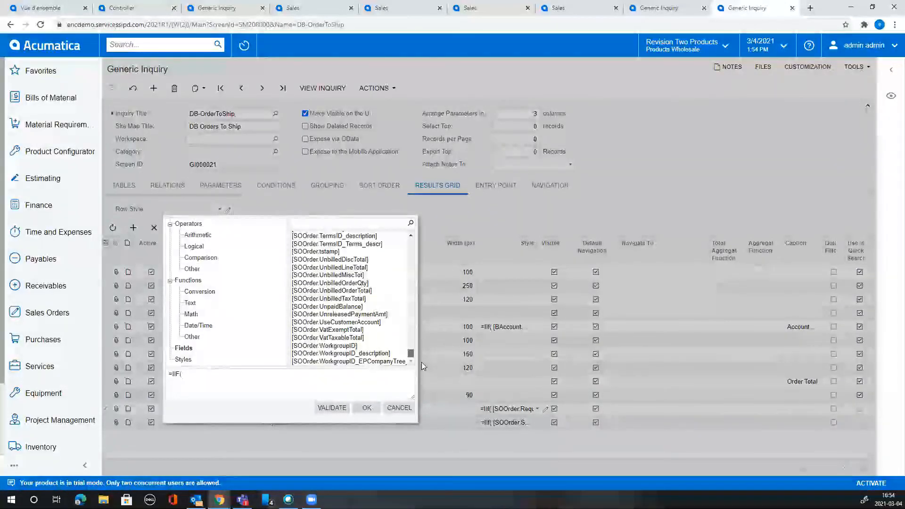
pyautogui.scroll(1, 369, 304)
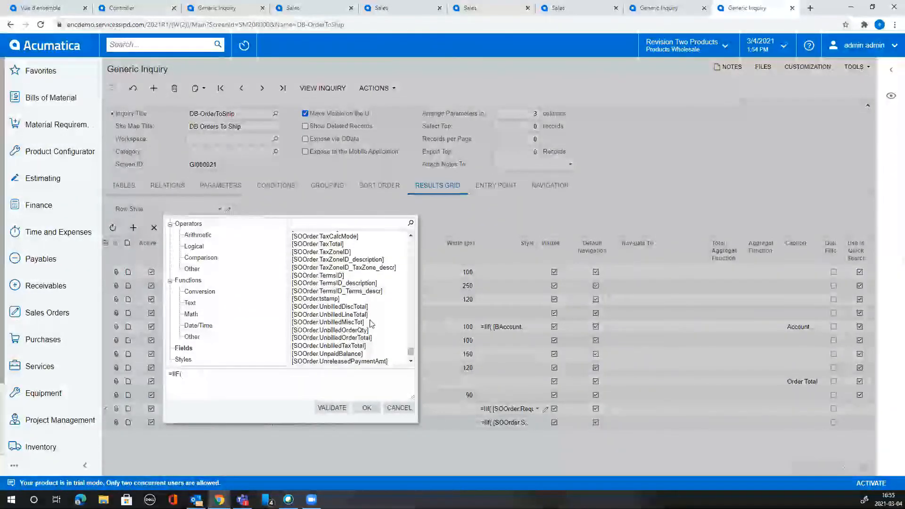
pyautogui.click(365, 324)
pyautogui.click(373, 317)
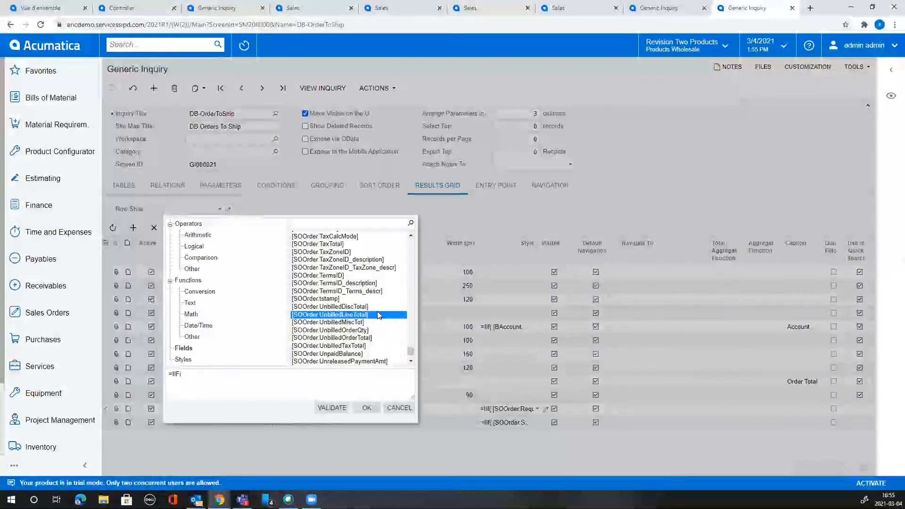
pyautogui.doubleClick(380, 316)
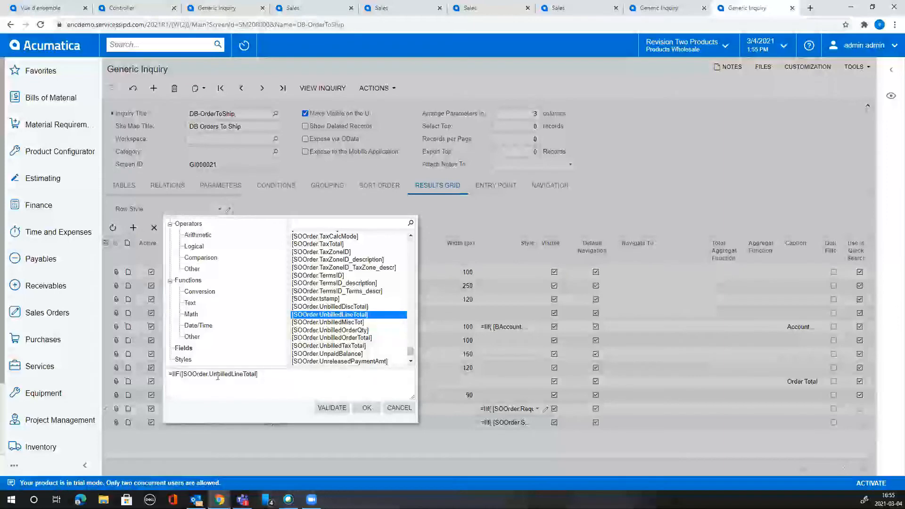
# Rework the condition into [SOOrder.OrderTotal]>1000.
pyautogui.moveTo(260, 372); pyautogui.dragTo(164, 382)
pyautogui.click(184, 376)
pyautogui.click(270, 375)
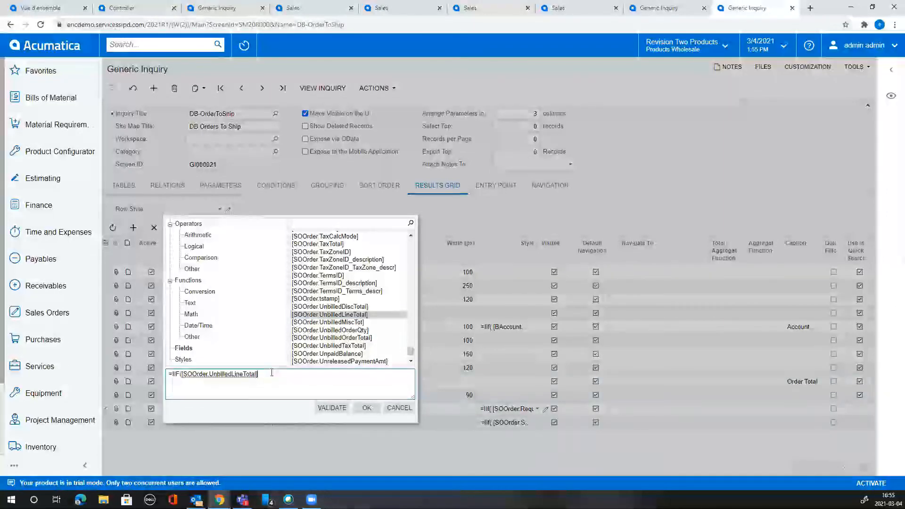
pyautogui.write('=')
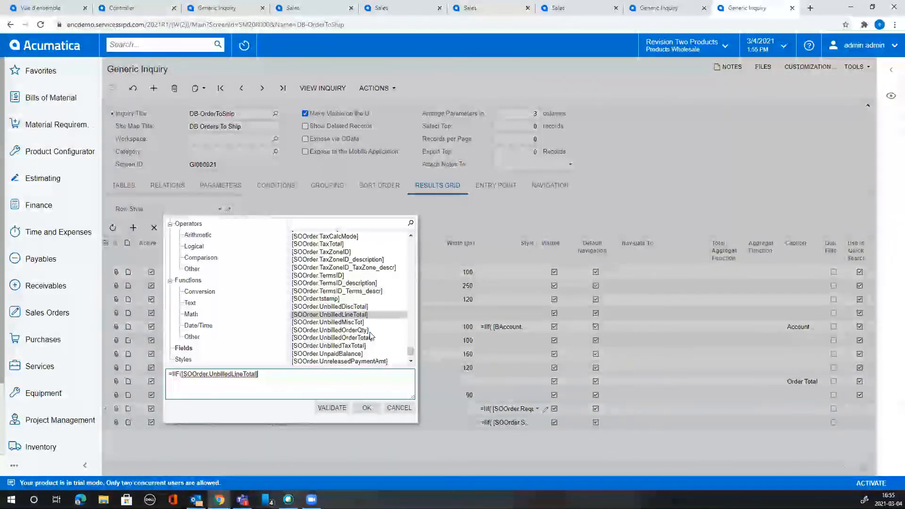
pyautogui.scroll(3, 373, 333)
pyautogui.scroll(10, 373, 329)
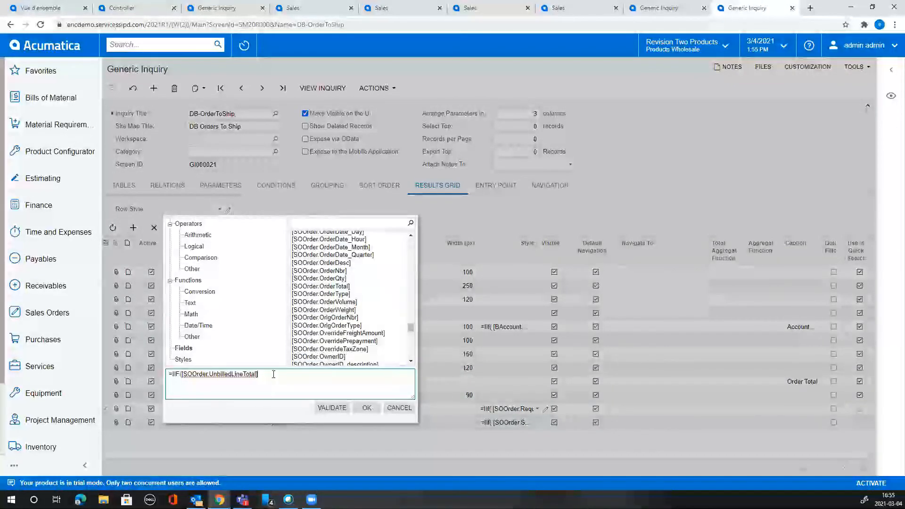
pyautogui.moveTo(240, 373); pyautogui.dragTo(215, 375)
pyautogui.write('Order')
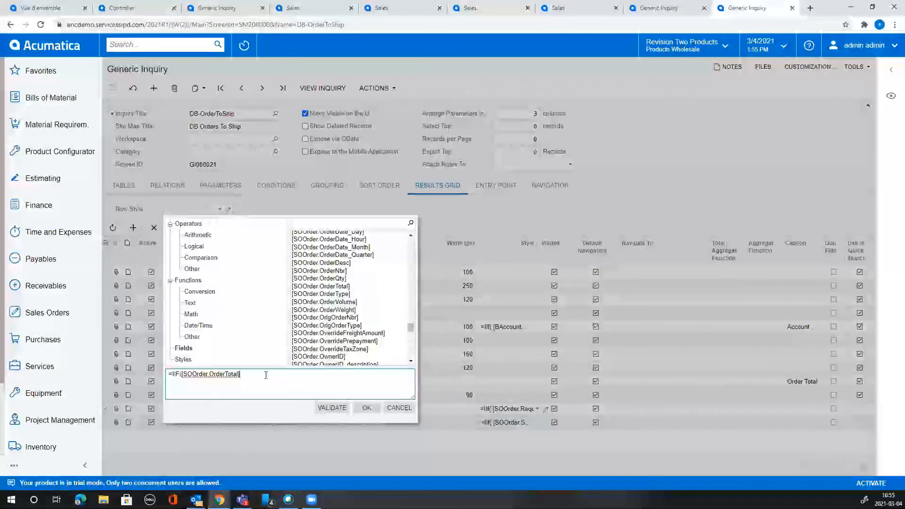
pyautogui.write('>1000')
# Add 'green0' and 'default' as the style results and apply the row style formula.
pyautogui.click(184, 360)
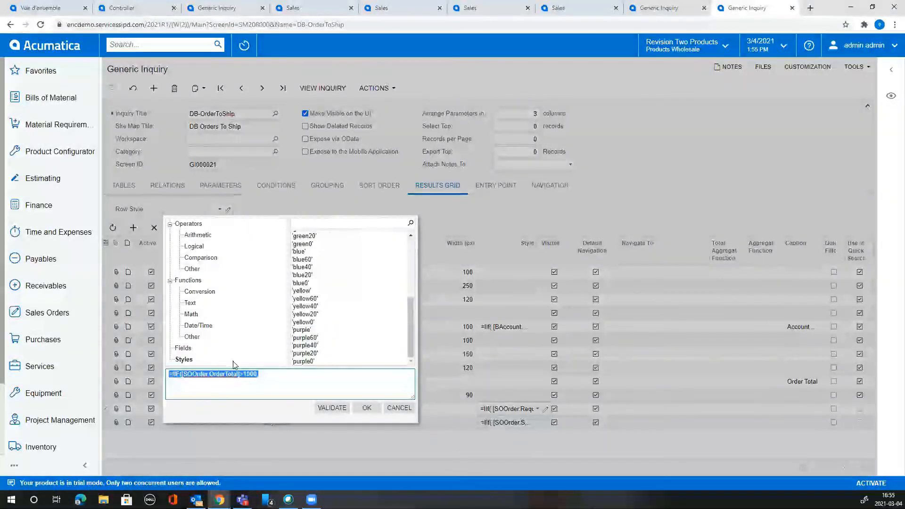
pyautogui.click(282, 374)
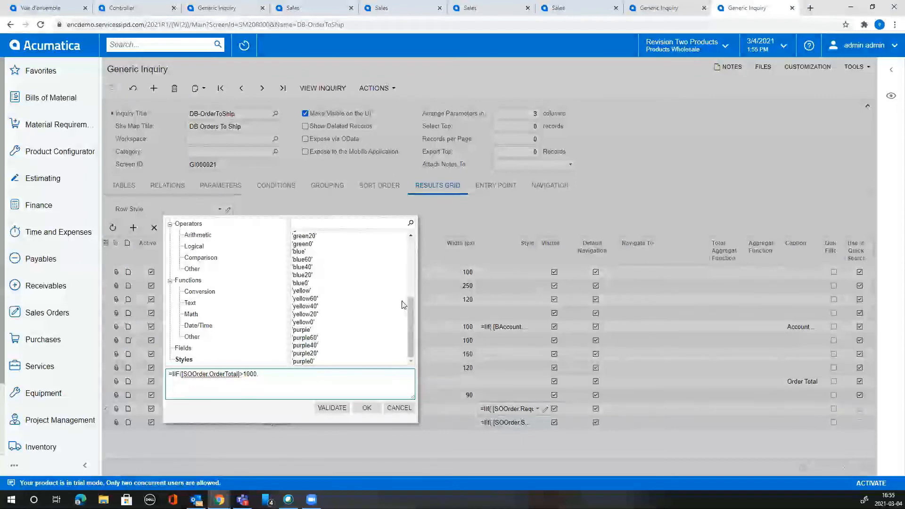
pyautogui.doubleClick(311, 245)
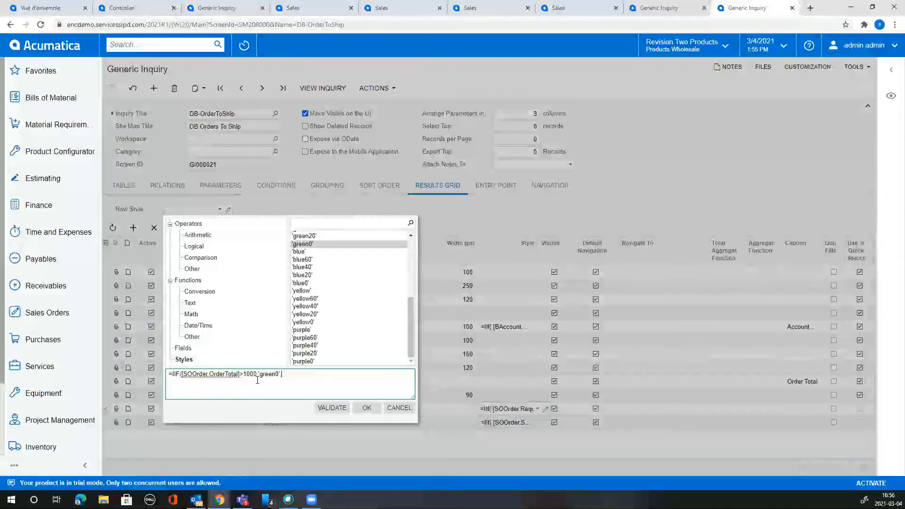
pyautogui.moveTo(411, 338); pyautogui.dragTo(433, 224)
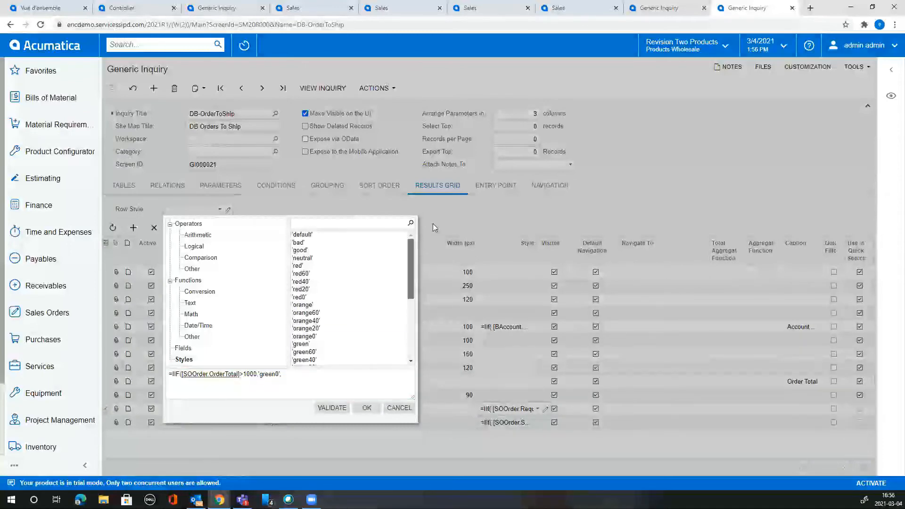
pyautogui.doubleClick(342, 235)
pyautogui.tripleClick(336, 375)
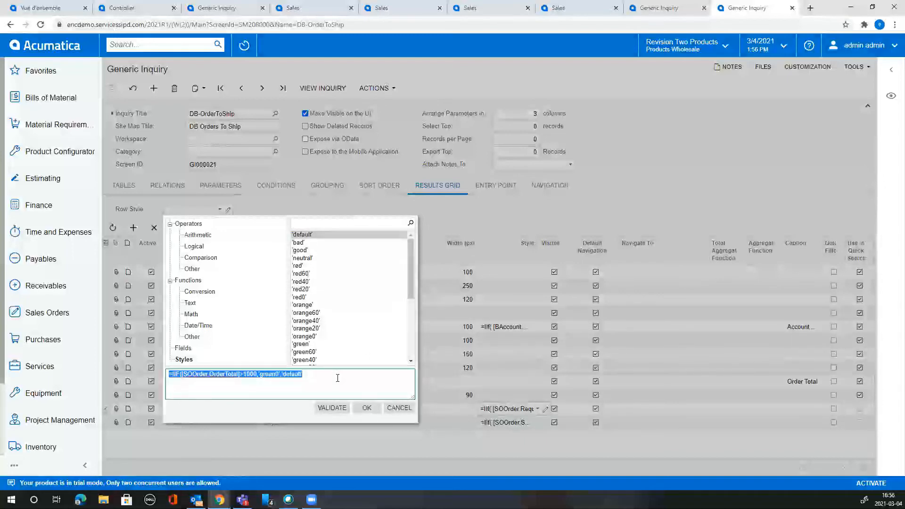
pyautogui.click(338, 379)
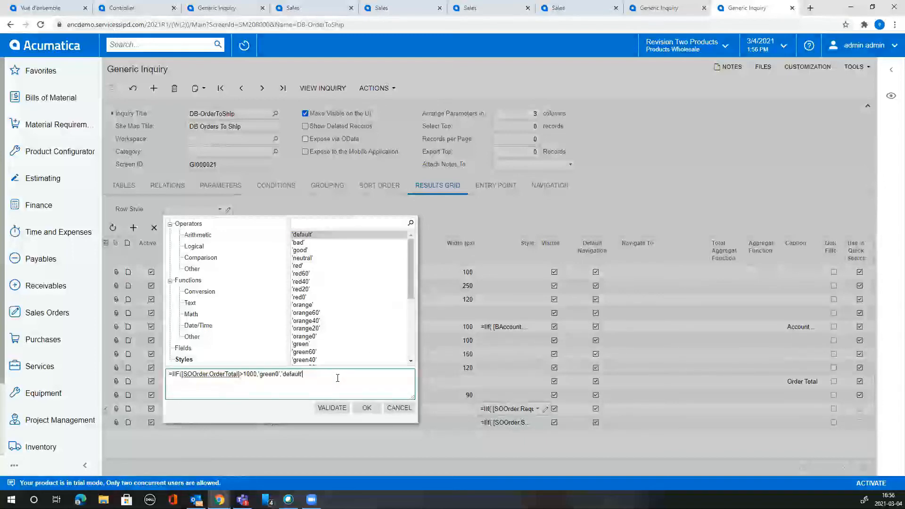
pyautogui.click(368, 409)
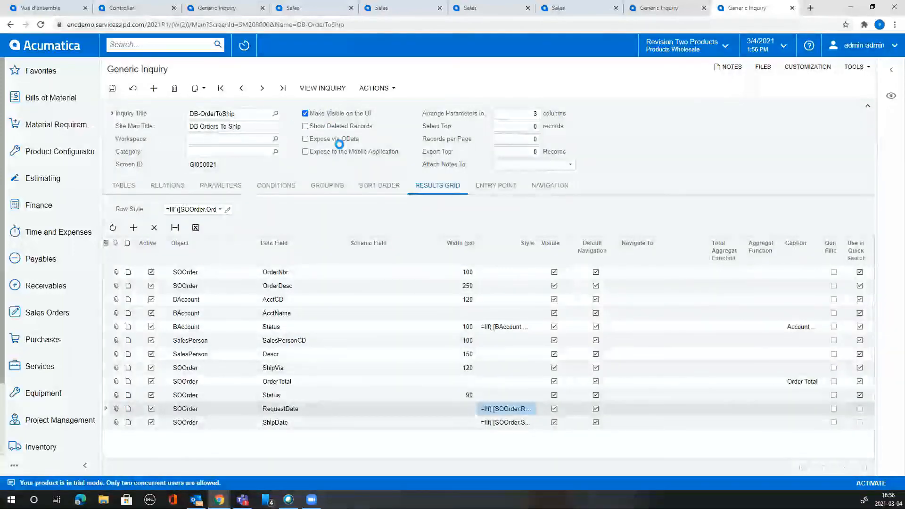
pyautogui.click(323, 88)
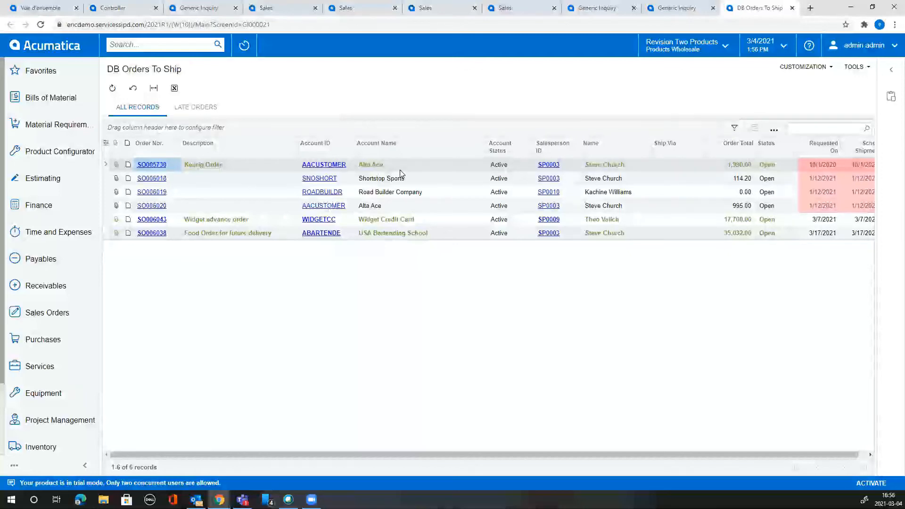
pyautogui.click(838, 181)
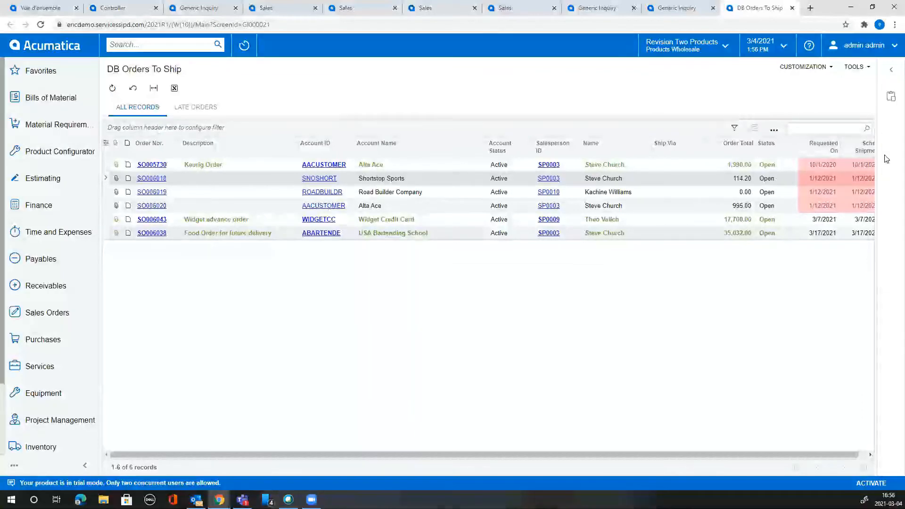
pyautogui.click(747, 166)
pyautogui.click(748, 207)
pyautogui.click(749, 221)
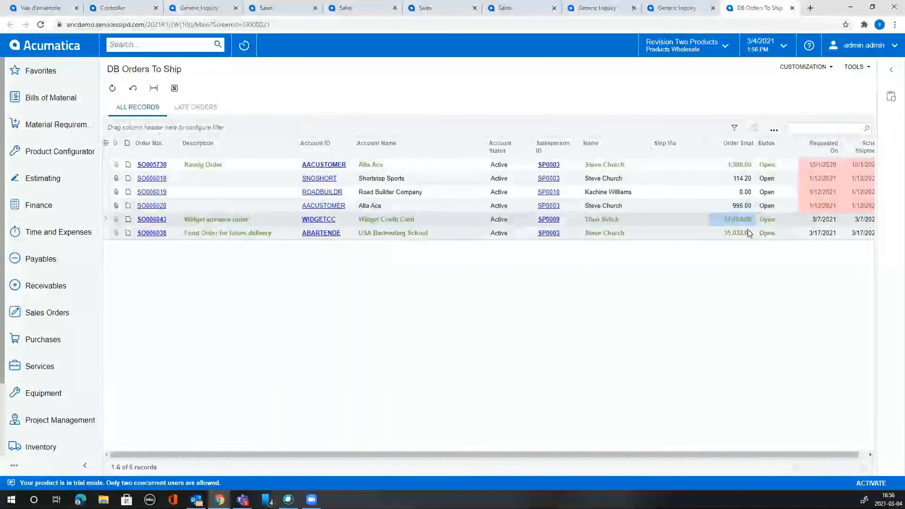
pyautogui.click(747, 234)
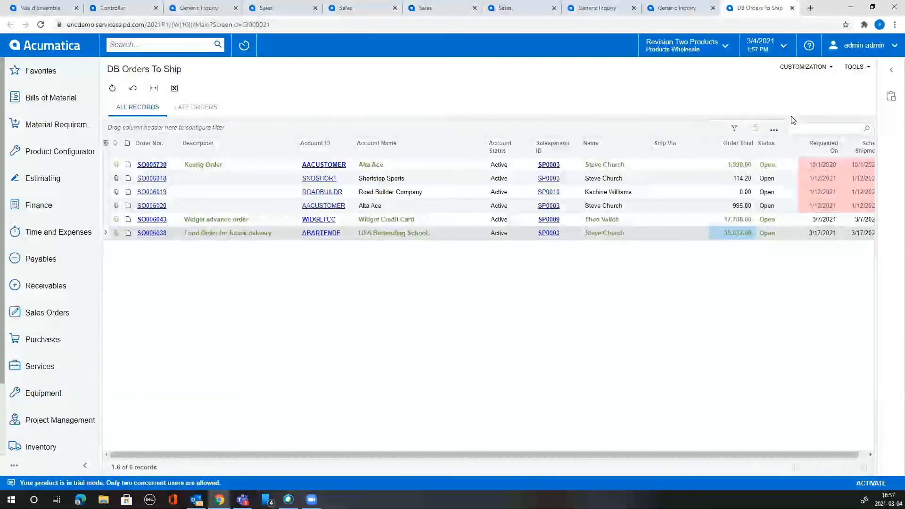
# Save the DB Orders To Ship list as a new pivot view named 'Pivot'.
pyautogui.click(774, 129)
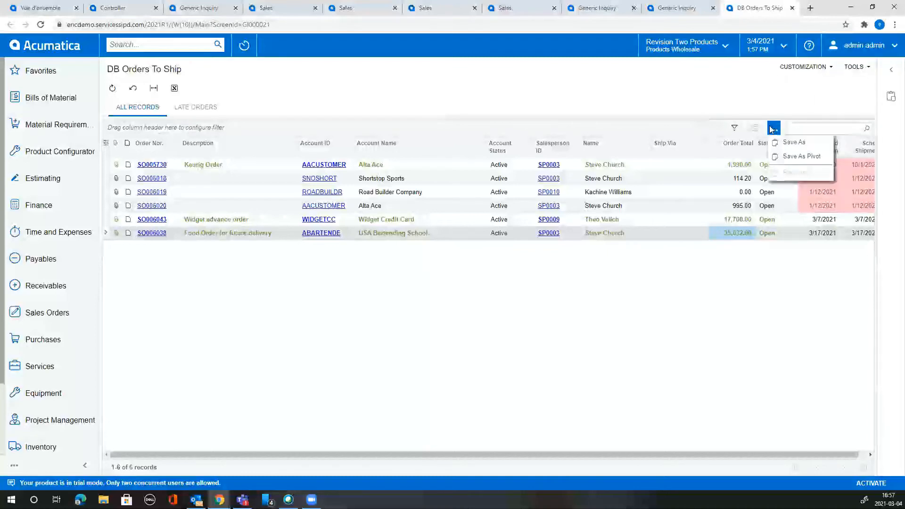
pyautogui.click(788, 160)
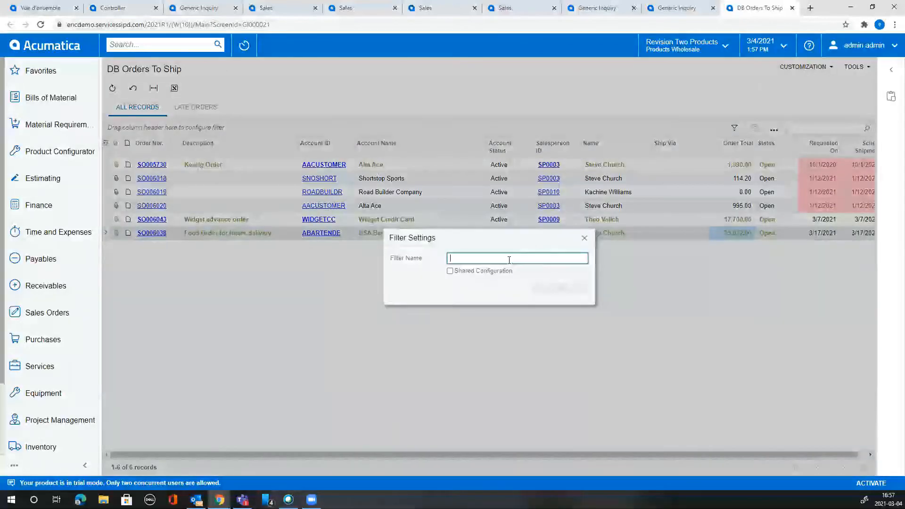
pyautogui.click(500, 257)
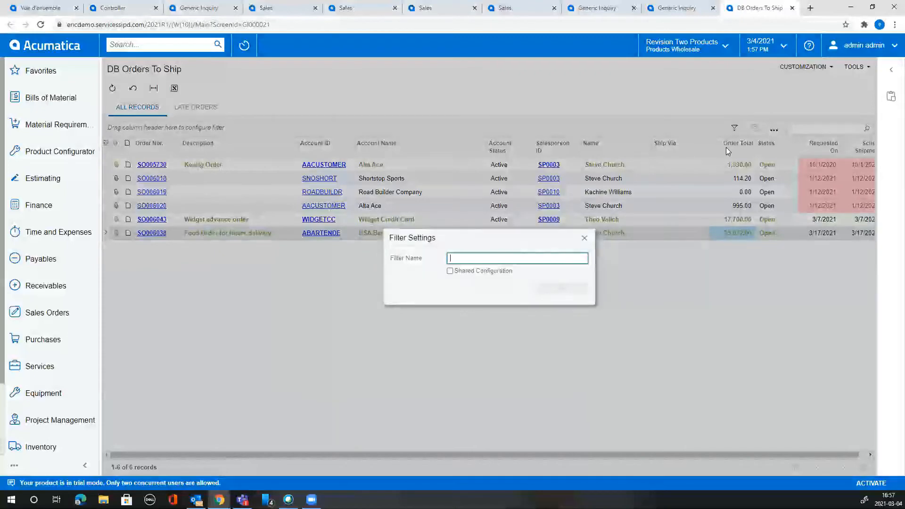
pyautogui.write('Pivot')
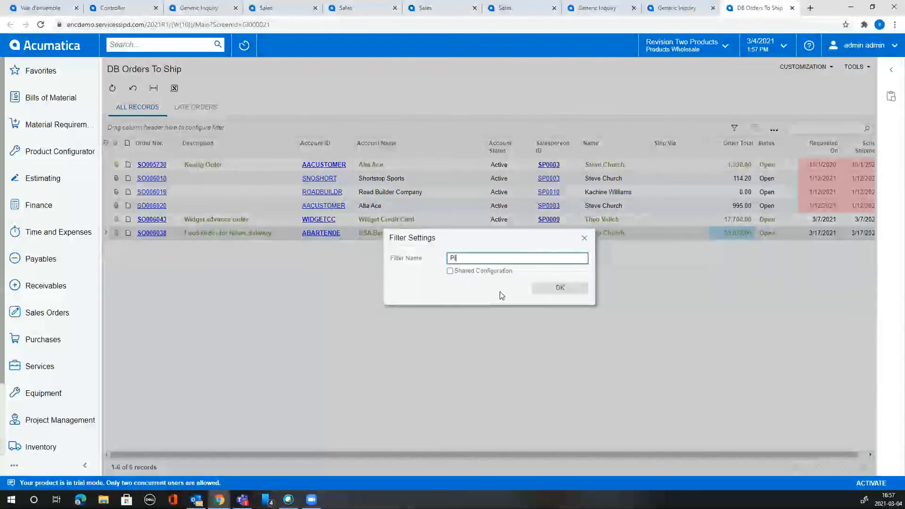
pyautogui.click(554, 288)
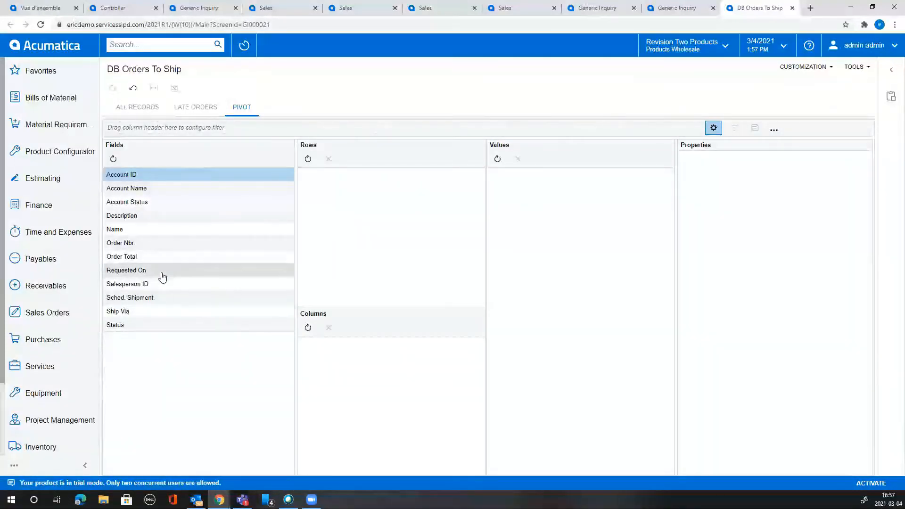
# Sum Order Total by Salesperson ID and half-yearly Requested On, then drill into a 36,141.20 total.
pyautogui.moveTo(163, 274)
pyautogui.mouseDown()
pyautogui.moveTo(410, 324)
pyautogui.moveTo(384, 217)
pyautogui.moveTo(359, 188)
pyautogui.moveTo(361, 206)
pyautogui.moveTo(435, 191)
pyautogui.moveTo(384, 354)
pyautogui.moveTo(365, 351)
pyautogui.mouseUp()
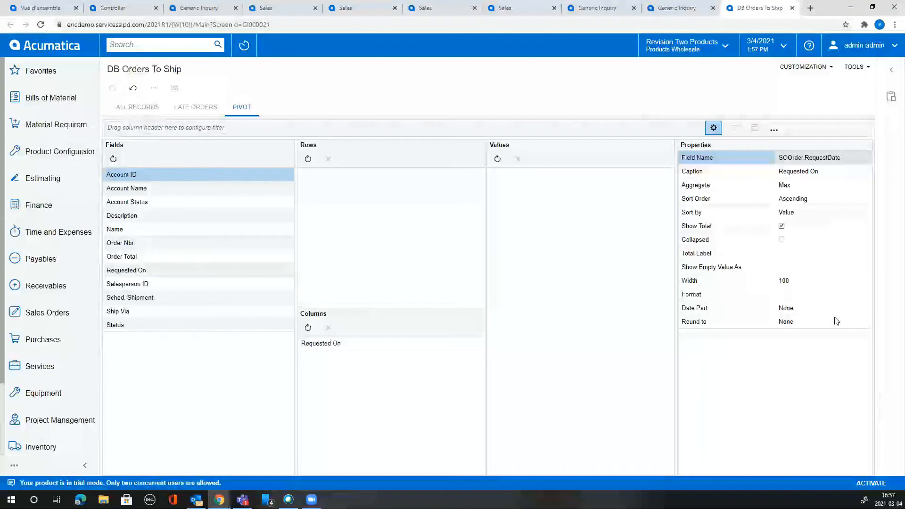
pyautogui.click(837, 321)
pyautogui.click(866, 322)
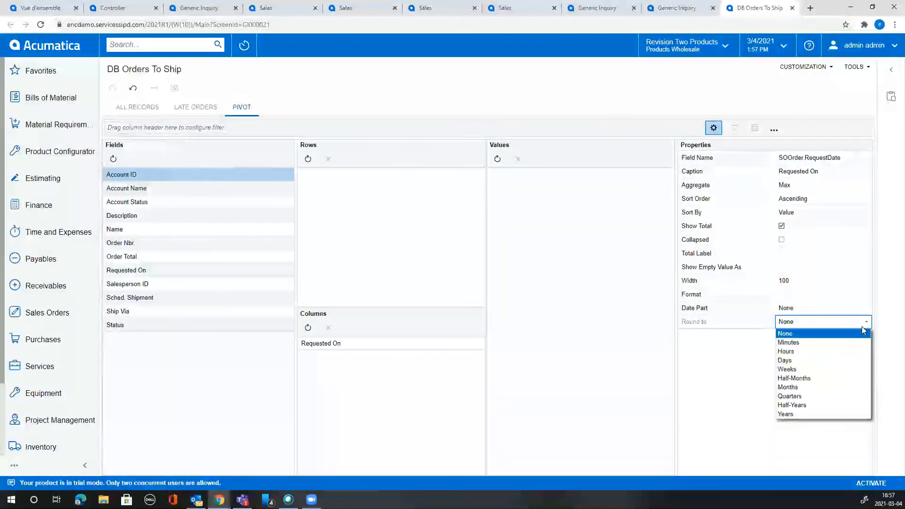
pyautogui.click(834, 405)
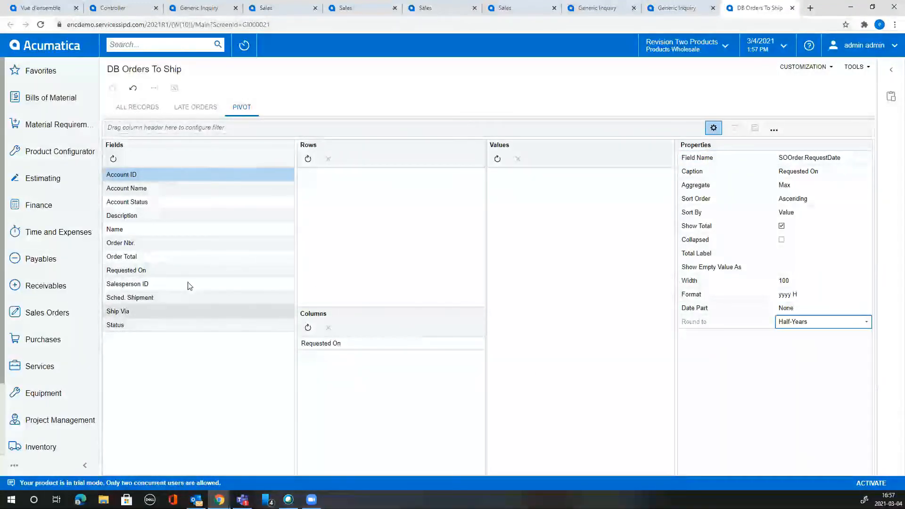
pyautogui.moveTo(172, 288); pyautogui.dragTo(383, 226)
pyautogui.click(377, 344)
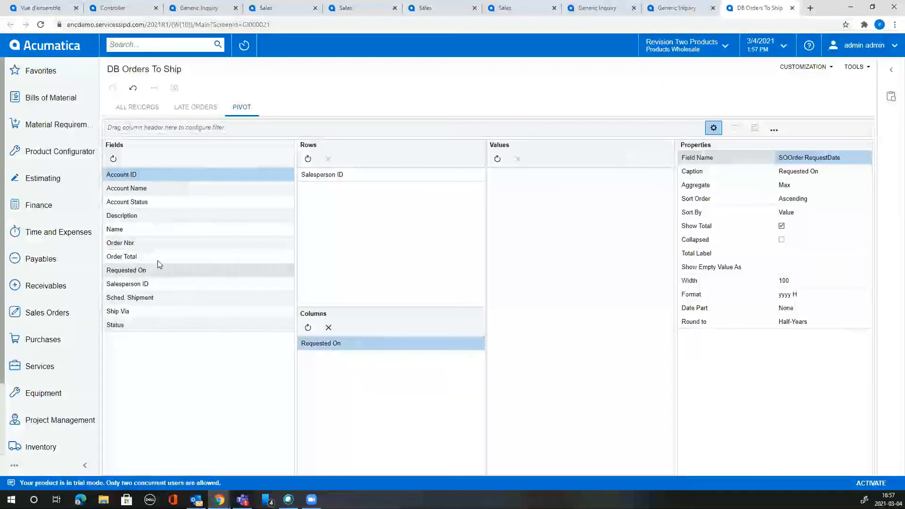
pyautogui.moveTo(154, 256); pyautogui.dragTo(547, 176)
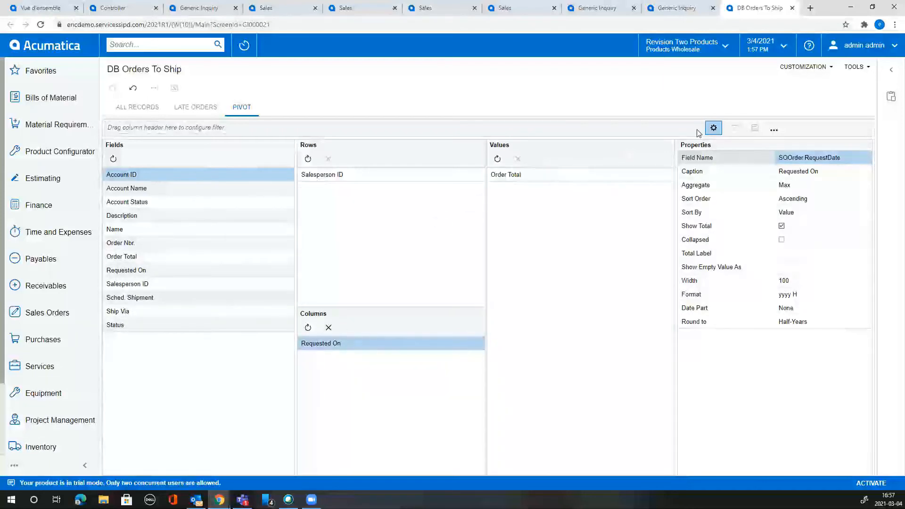
pyautogui.click(714, 128)
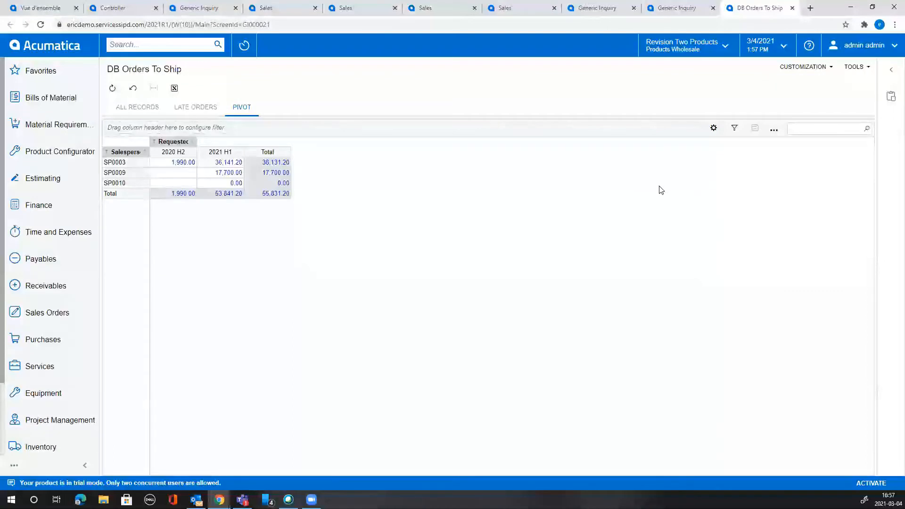
pyautogui.click(232, 163)
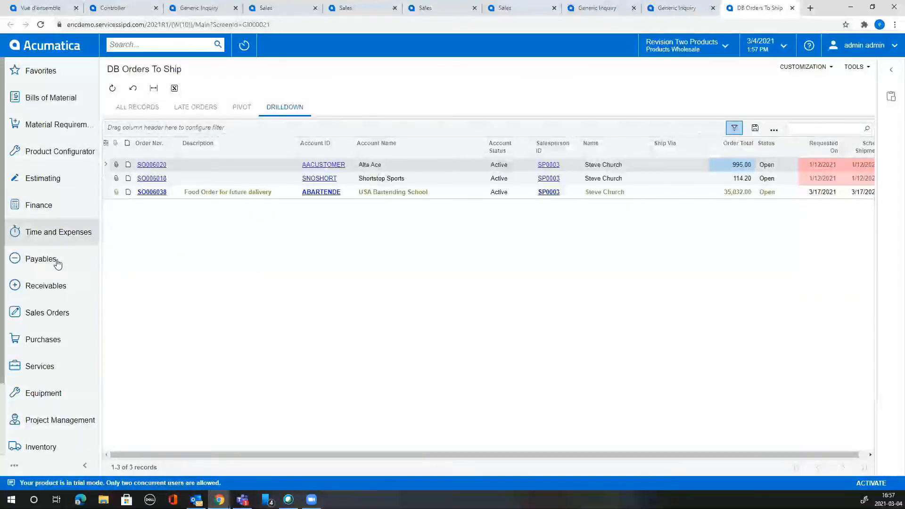
# Find Opportunities with a screen search for 'opportunt' and open the list.
pyautogui.scroll(-2, 75, 371)
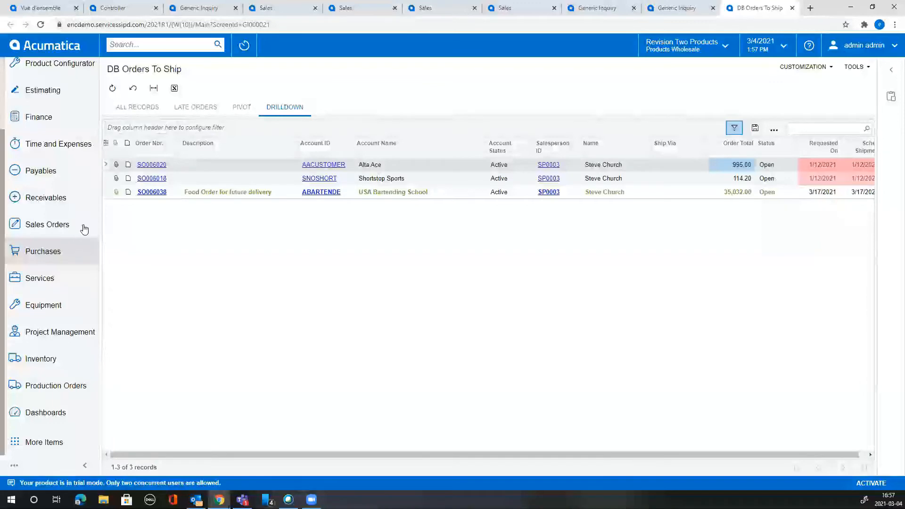
pyautogui.click(156, 44)
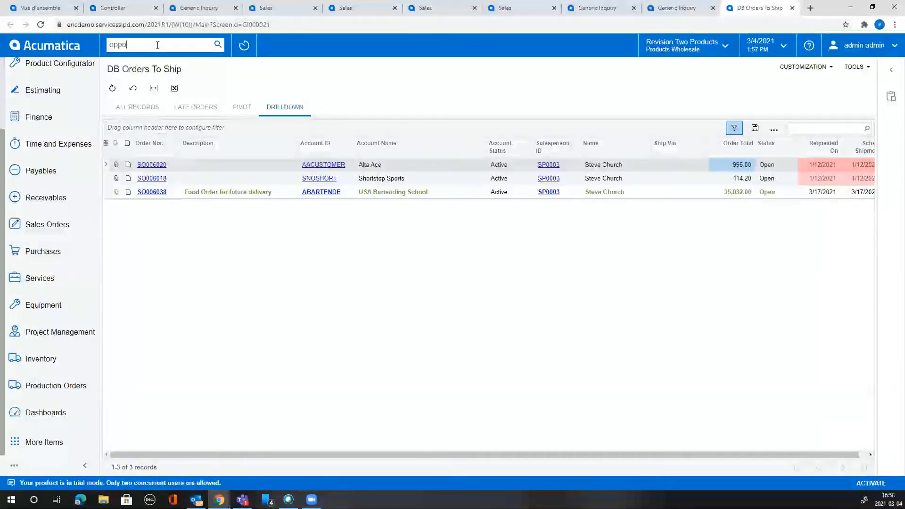
pyautogui.write('opportunt')
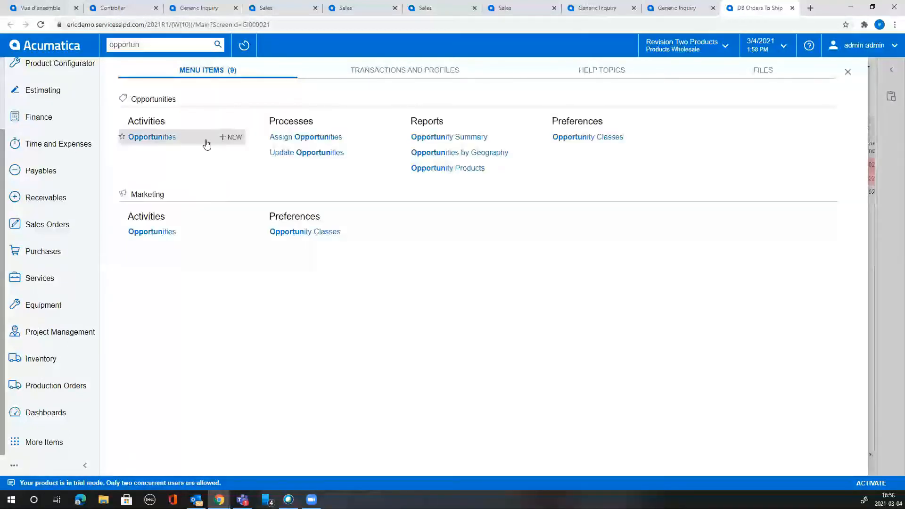
pyautogui.click(183, 137)
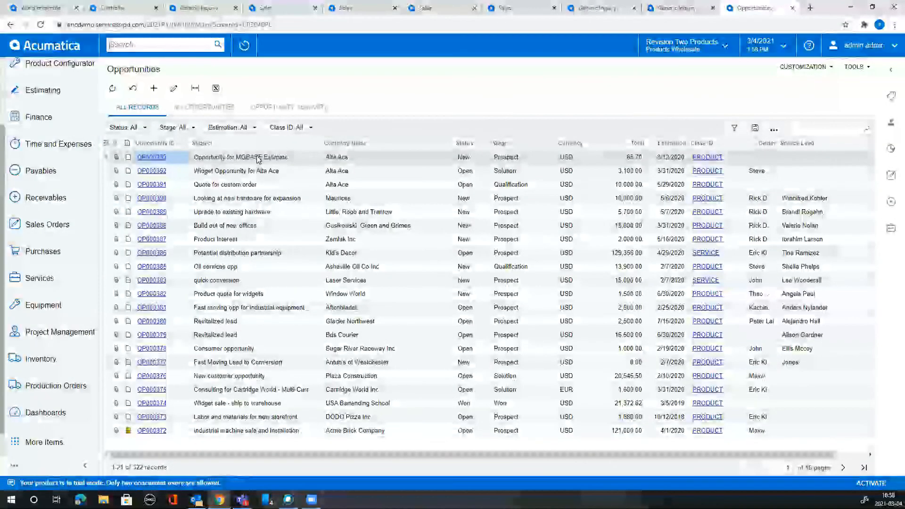
# Show the related-invoices side panel and select the Kid's Decor opportunity OP000386.
pyautogui.click(283, 159)
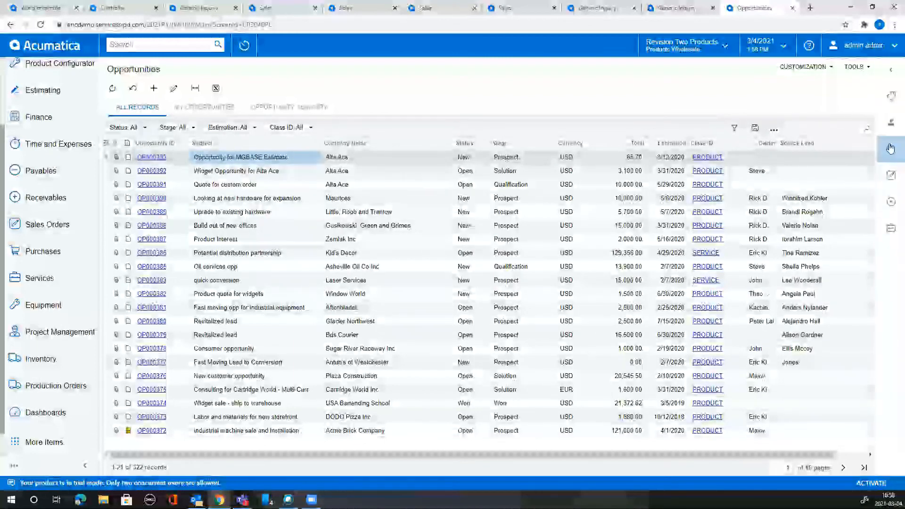
pyautogui.click(893, 99)
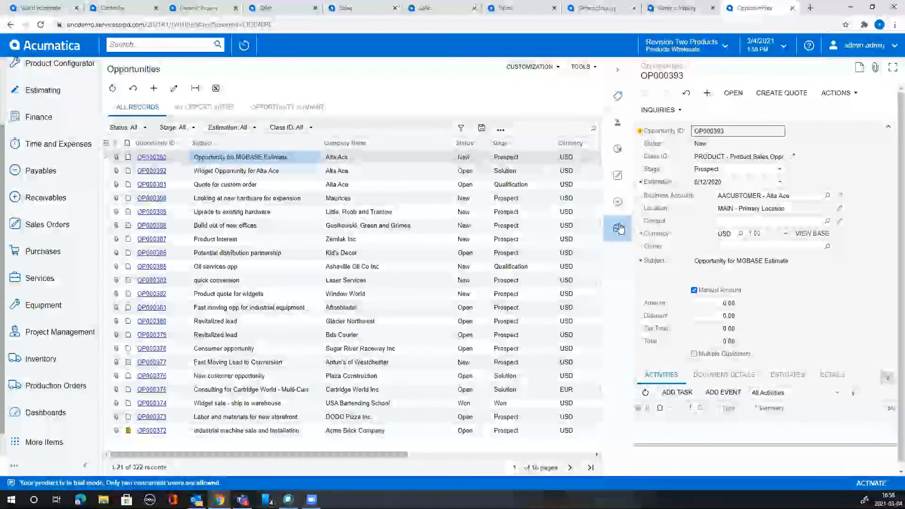
pyautogui.click(616, 208)
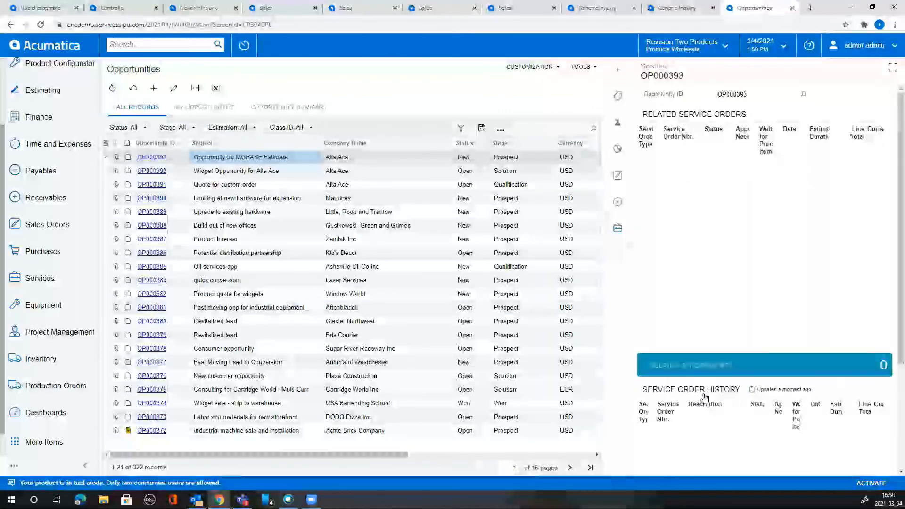
pyautogui.click(619, 207)
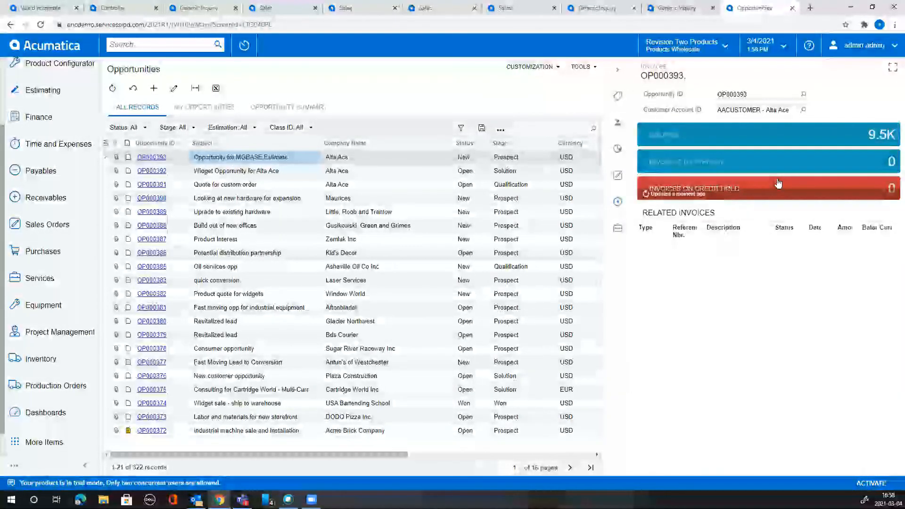
pyautogui.click(357, 198)
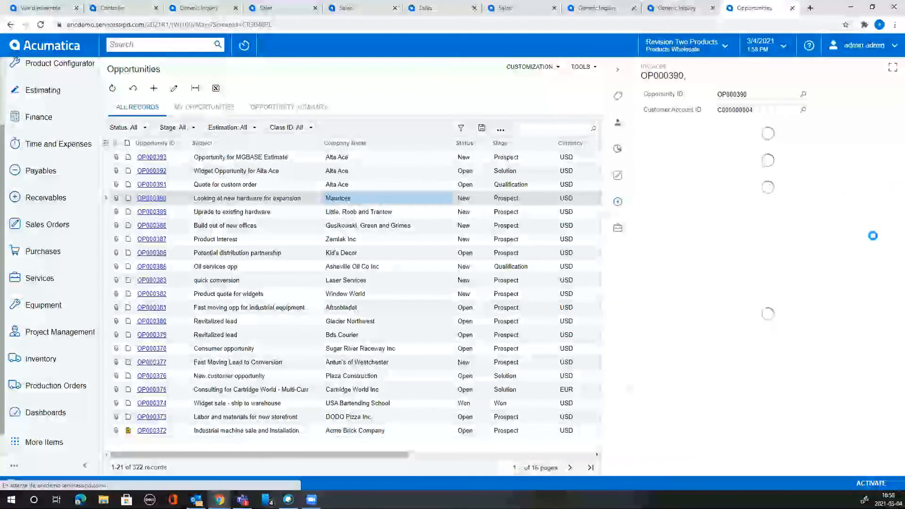
pyautogui.click(441, 256)
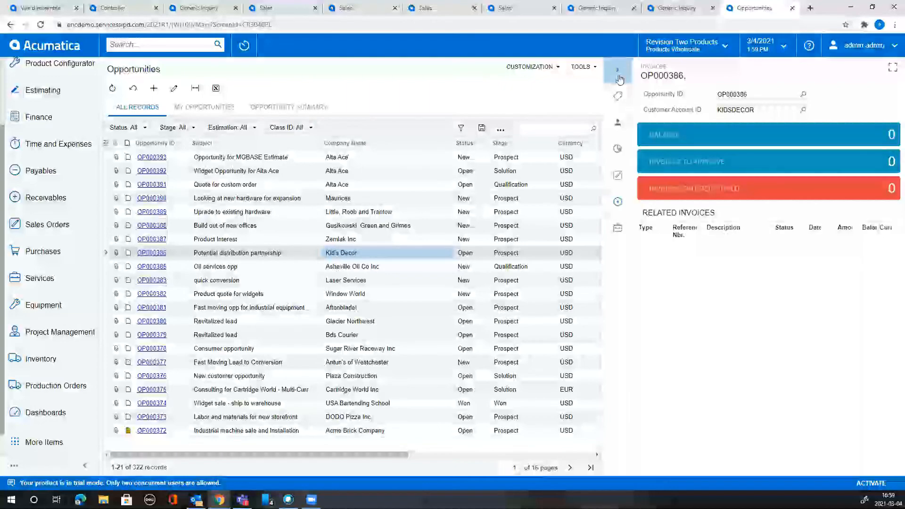
# Open sales order AR009351 for Elevation Computers and review its enlarged workflow state diagram.
pyautogui.click(47, 224)
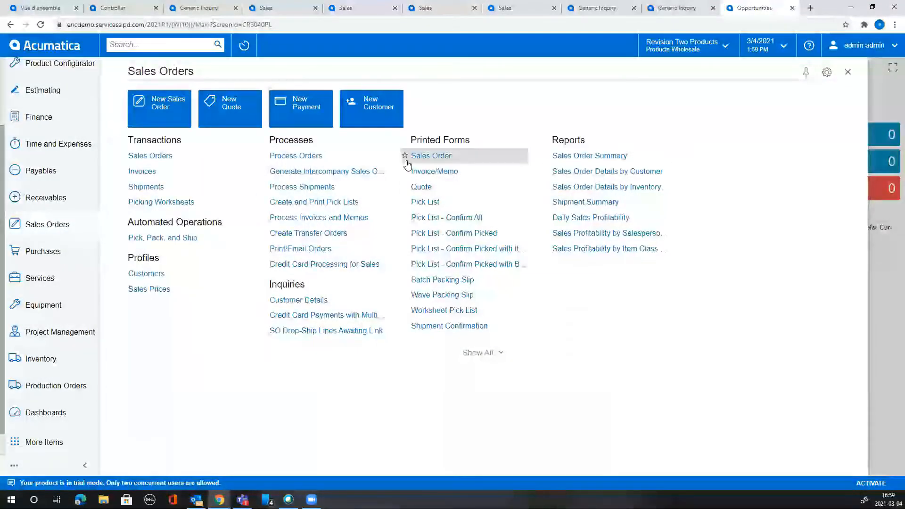
pyautogui.click(150, 156)
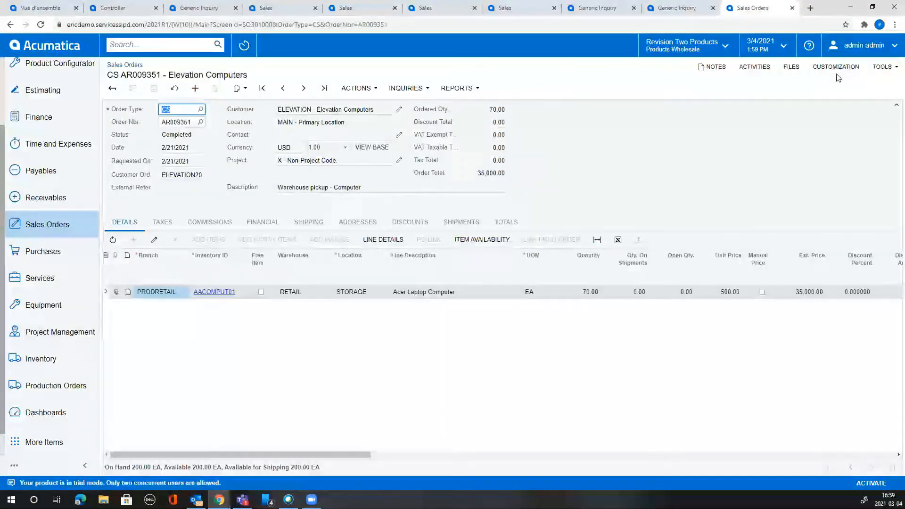
pyautogui.click(837, 66)
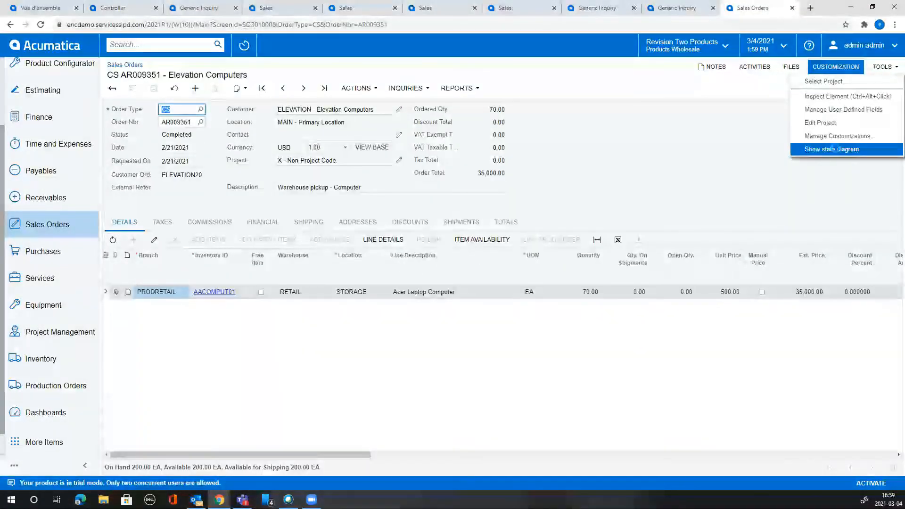
pyautogui.click(834, 149)
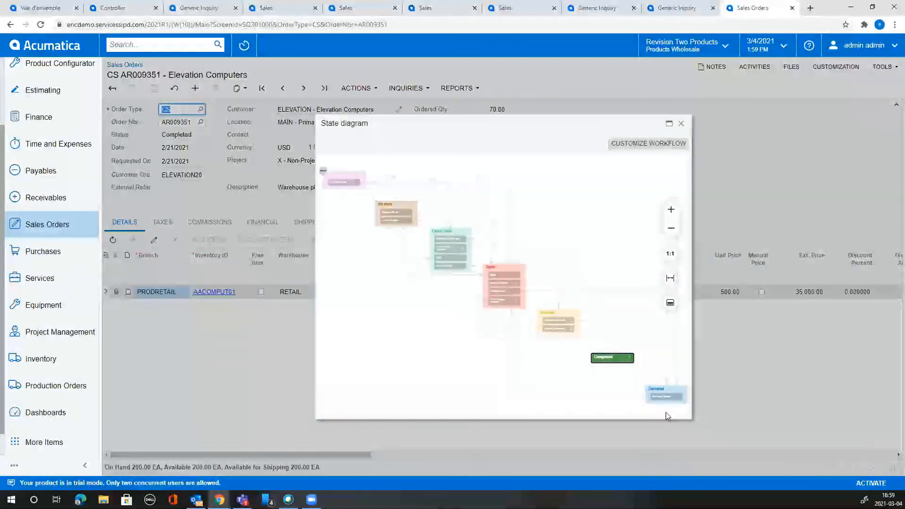
pyautogui.moveTo(692, 419); pyautogui.dragTo(711, 434)
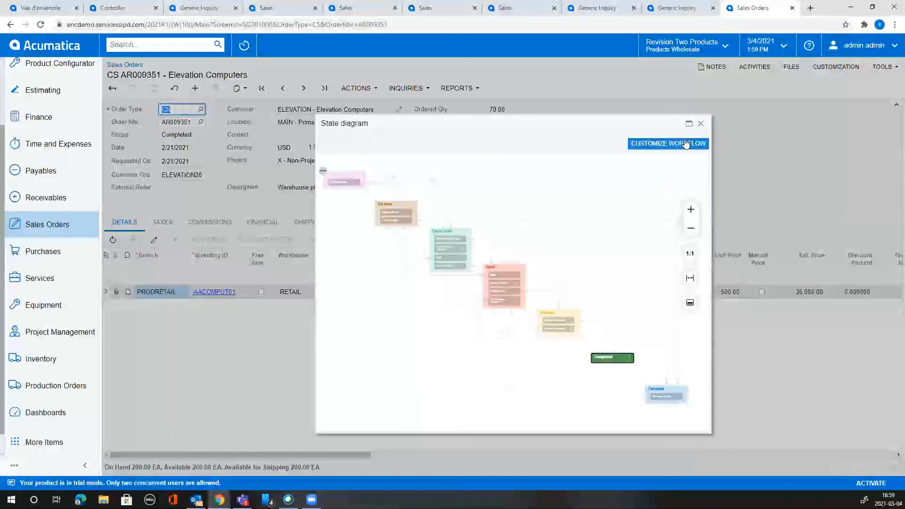
pyautogui.click(702, 124)
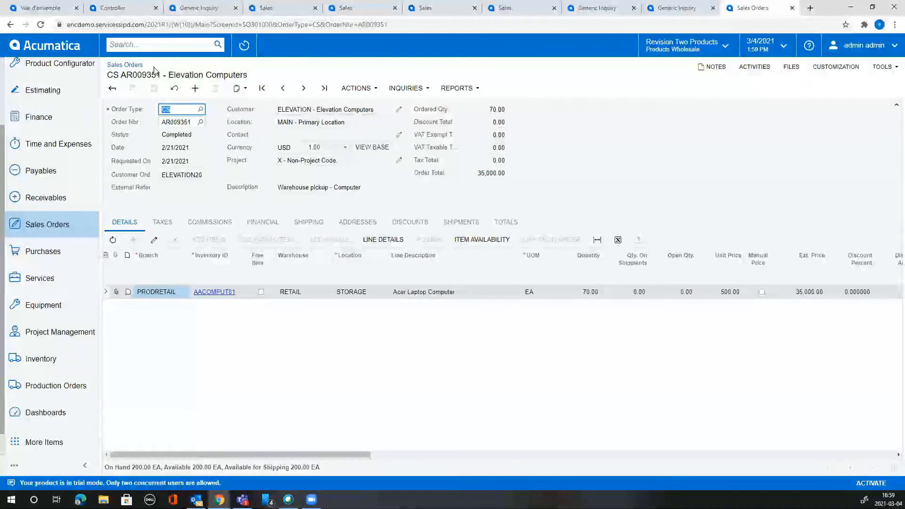
pyautogui.click(158, 45)
# Open opportunity OP000393 and view its Alta Ace business account maximized, then close it.
pyautogui.write('opo')
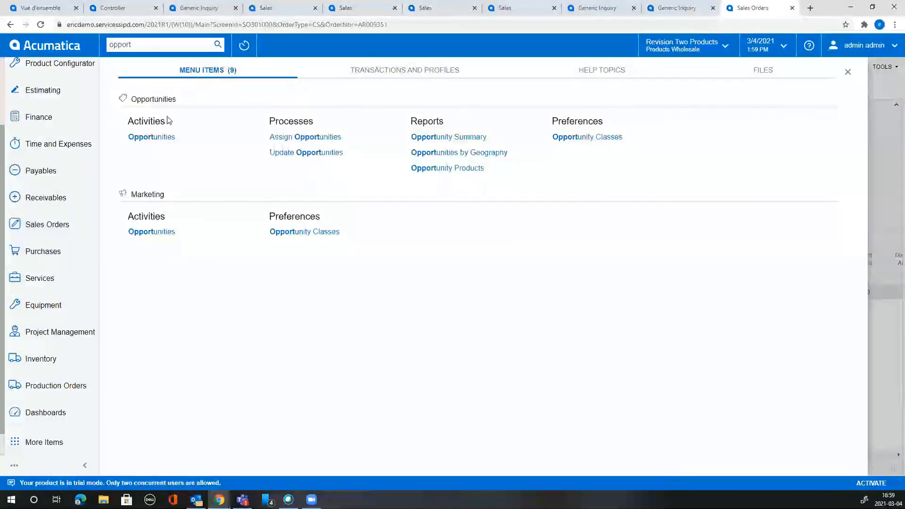
pyautogui.click(164, 138)
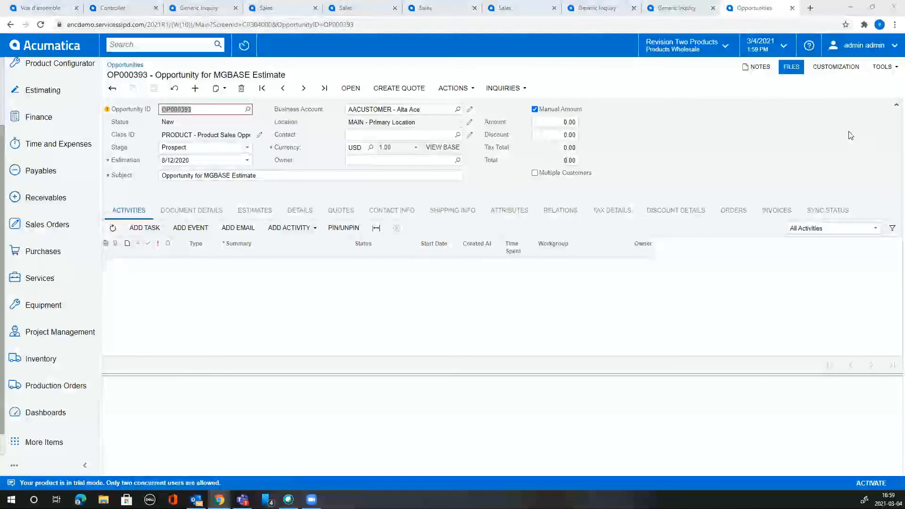
pyautogui.click(125, 79)
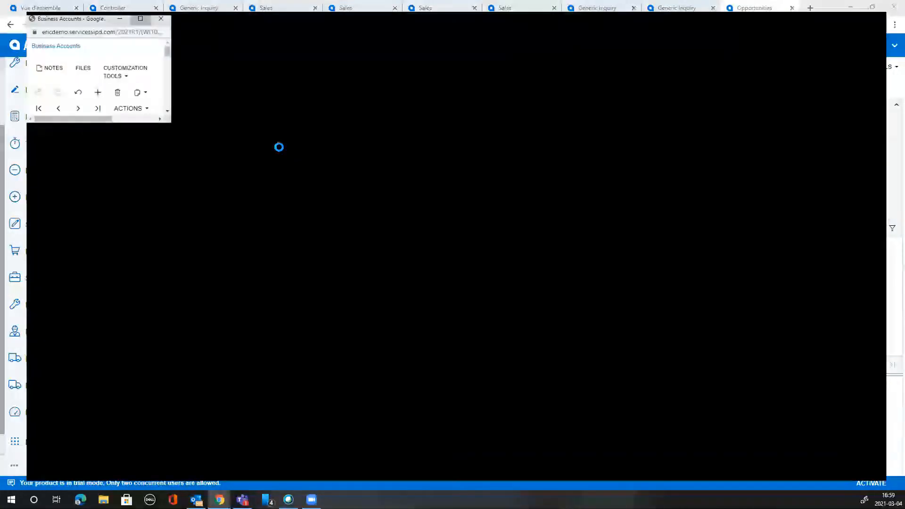
pyautogui.click(893, 6)
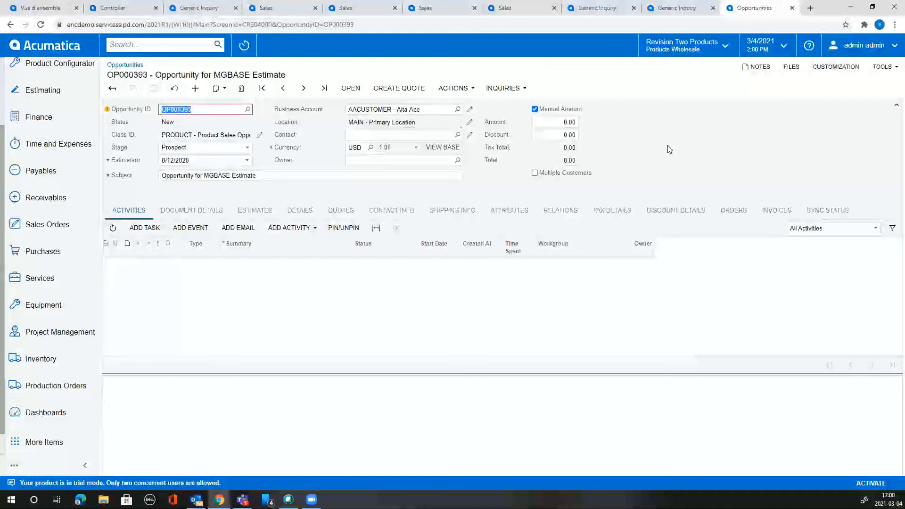
# Go back to the full Opportunities list of 322 records.
pyautogui.click(7, 23)
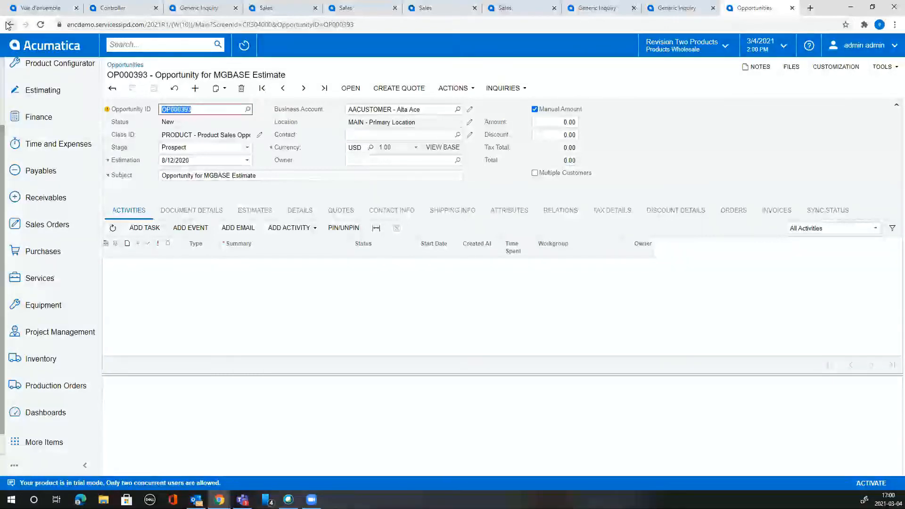
pyautogui.click(7, 22)
pyautogui.click(6, 24)
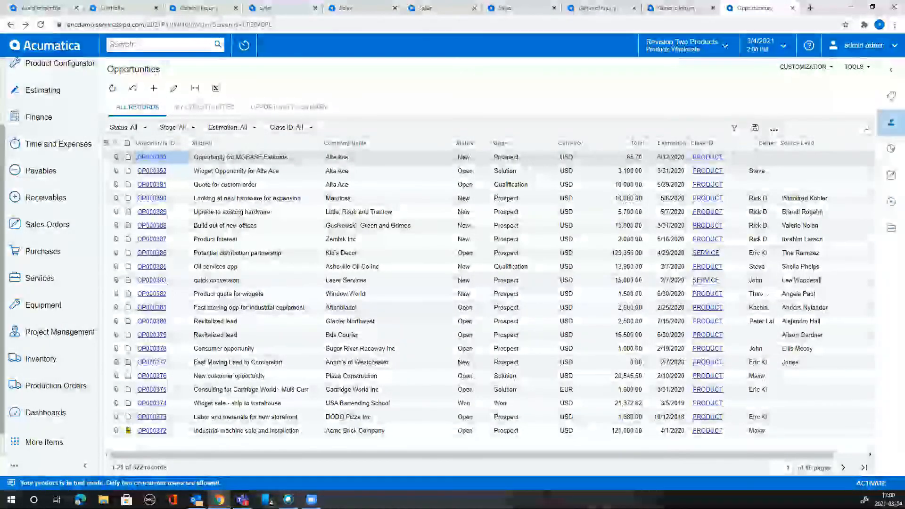
# Search for 'sales' and open the Sales inquiry.
pyautogui.click(163, 47)
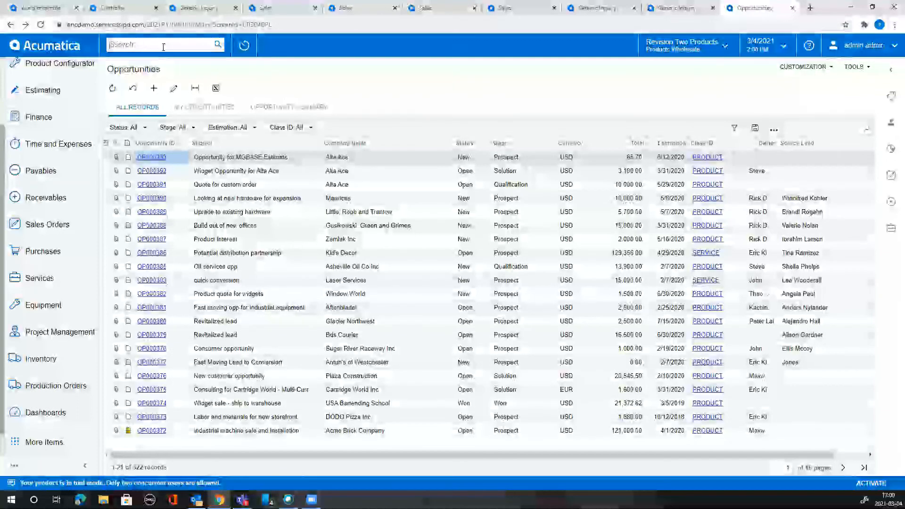
pyautogui.write('sales')
pyautogui.press('Return')
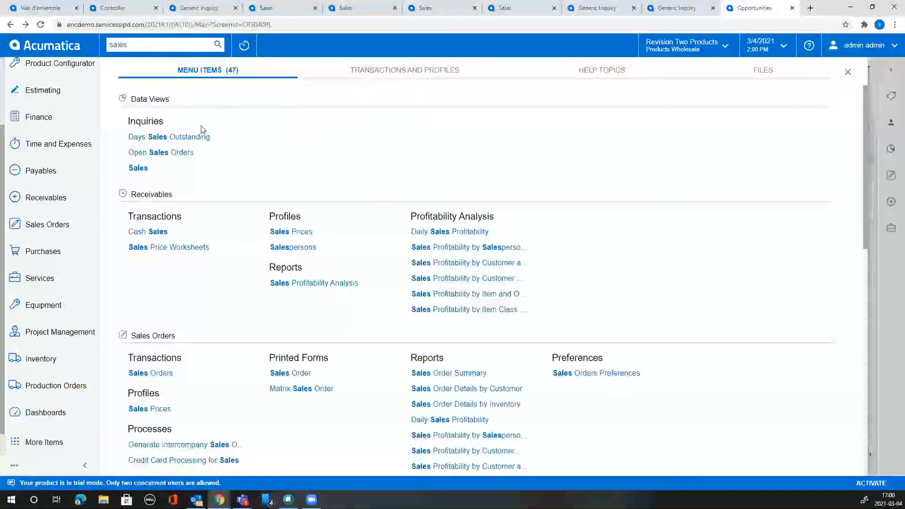
pyautogui.click(143, 167)
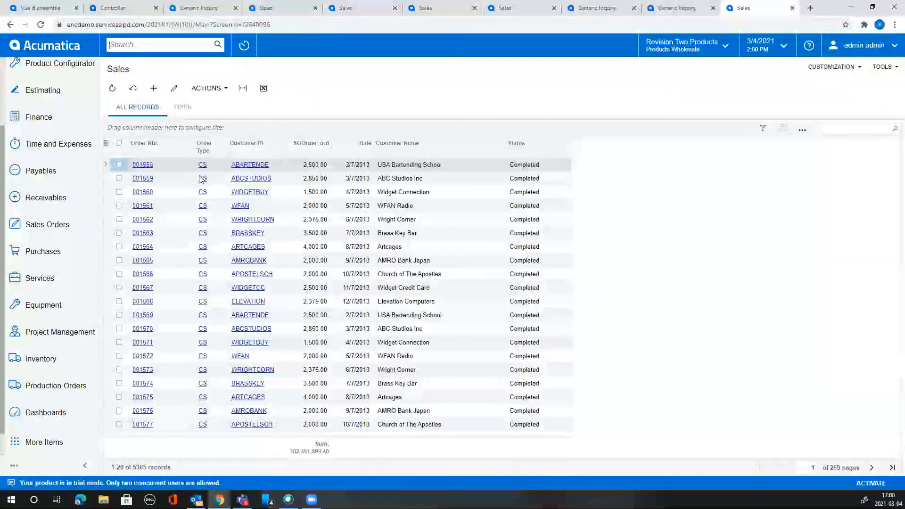
# Run Open Order on orders 001558 and 001559, then cancel to reset the list.
pyautogui.click(227, 91)
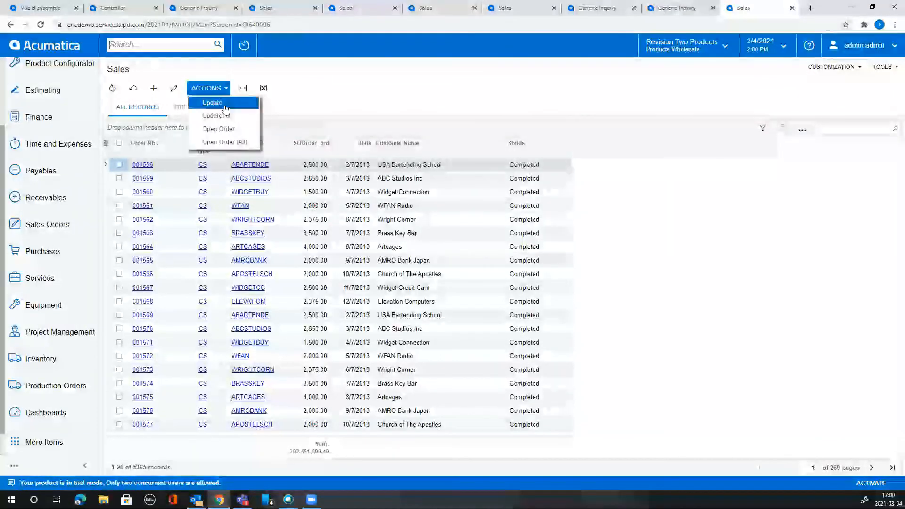
pyautogui.click(119, 164)
pyautogui.click(119, 178)
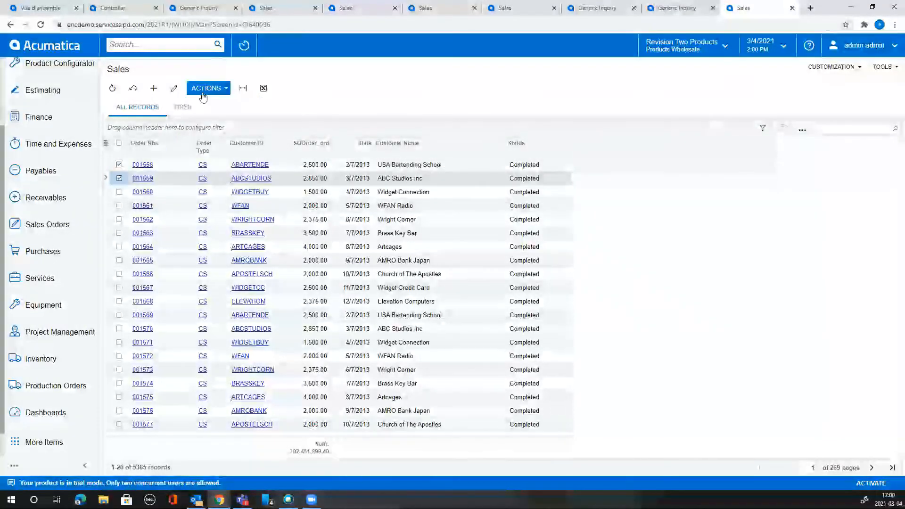
pyautogui.click(207, 88)
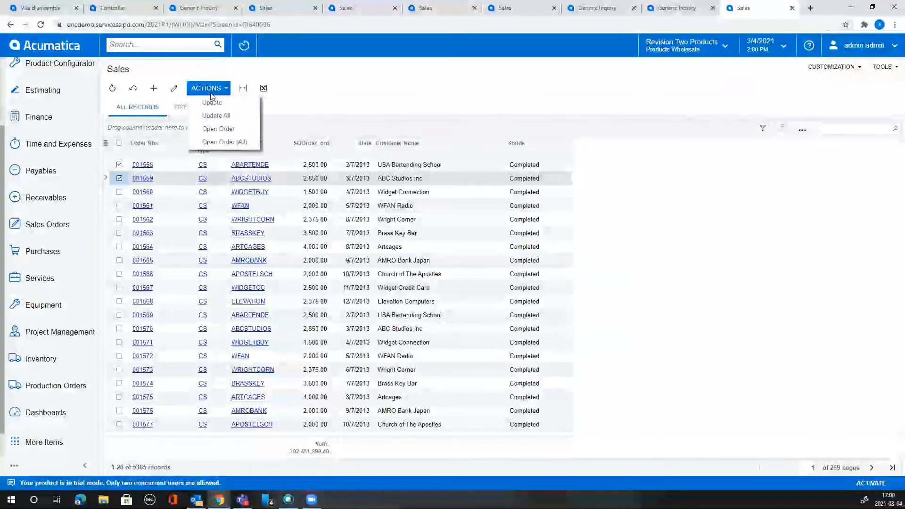
pyautogui.click(220, 129)
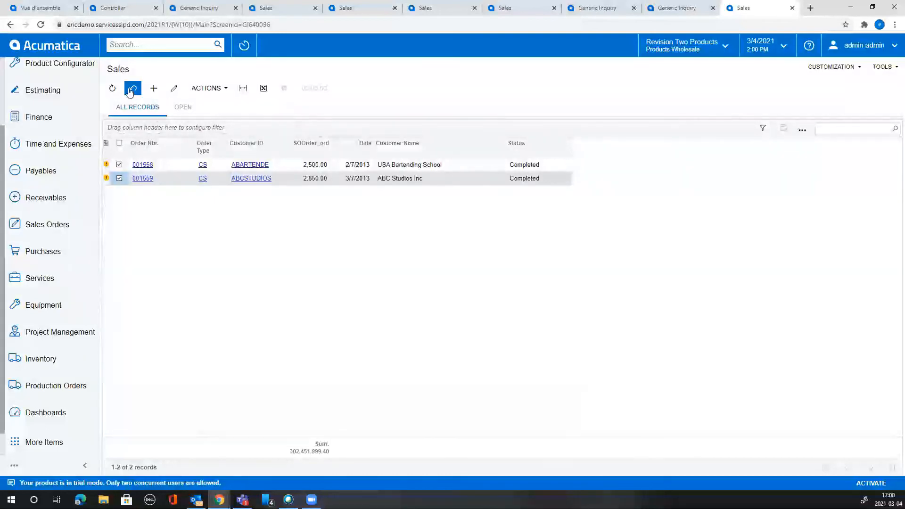
pyautogui.moveTo(105, 168)
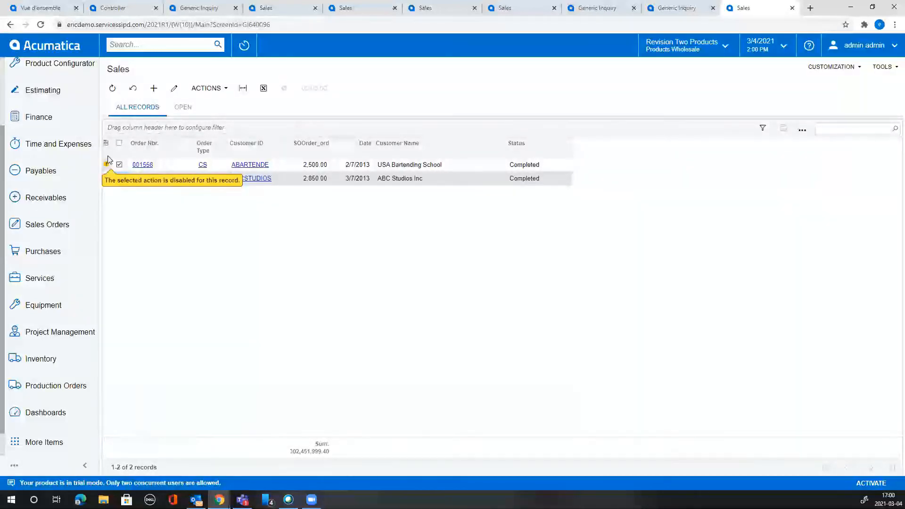
pyautogui.click(133, 88)
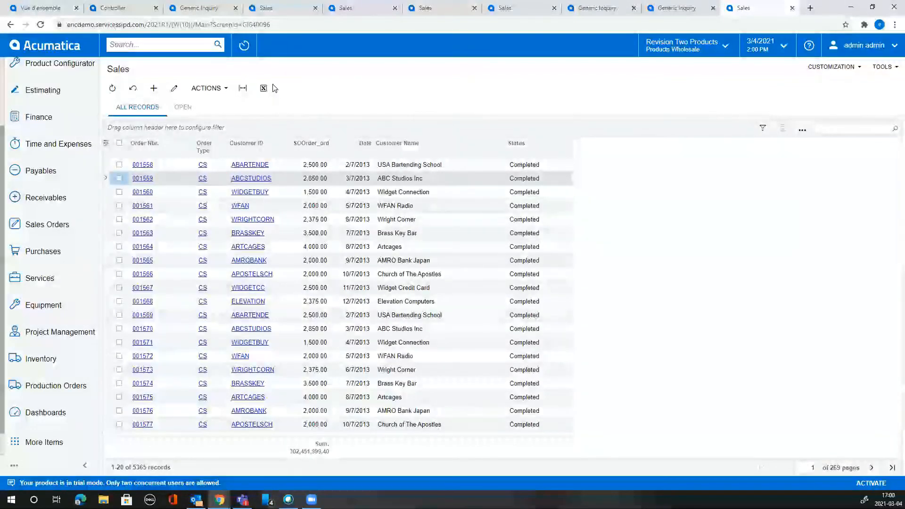
# Filter the Status column to Back Order only, then restore all statuses.
pyautogui.click(536, 149)
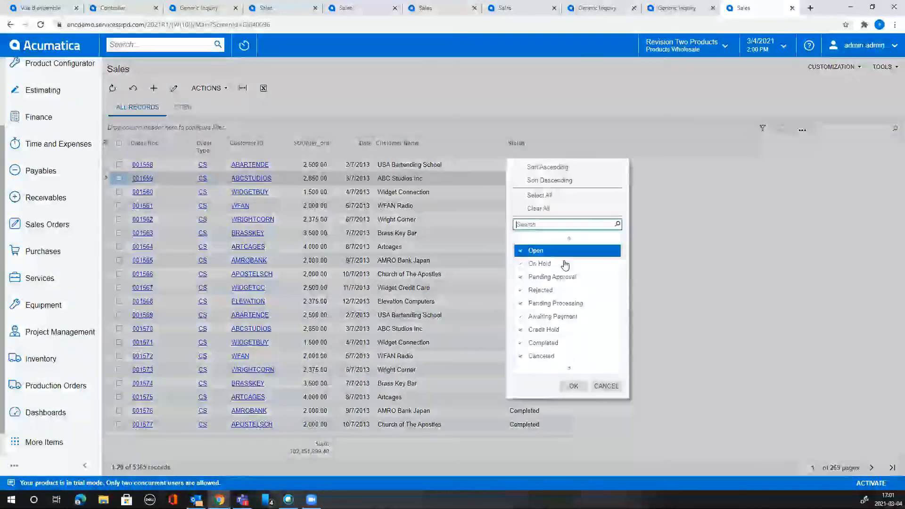
pyautogui.click(539, 209)
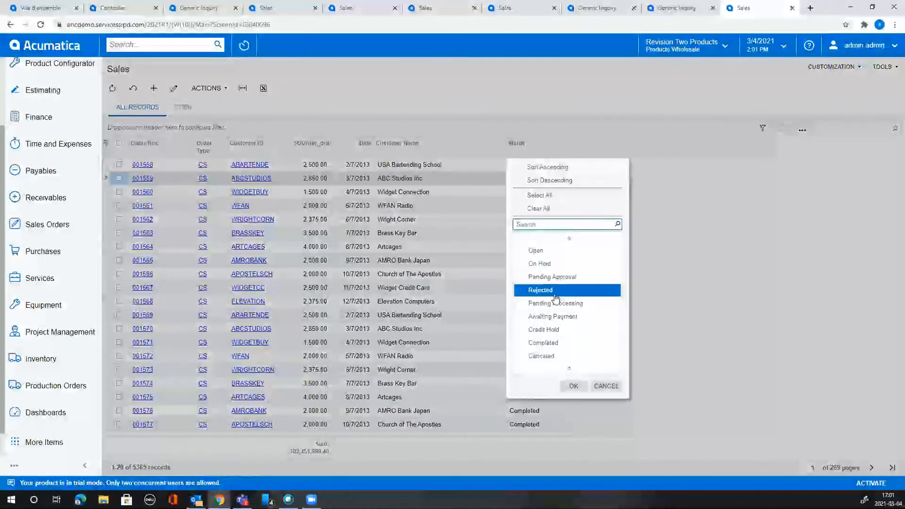
pyautogui.scroll(-1, 578, 358)
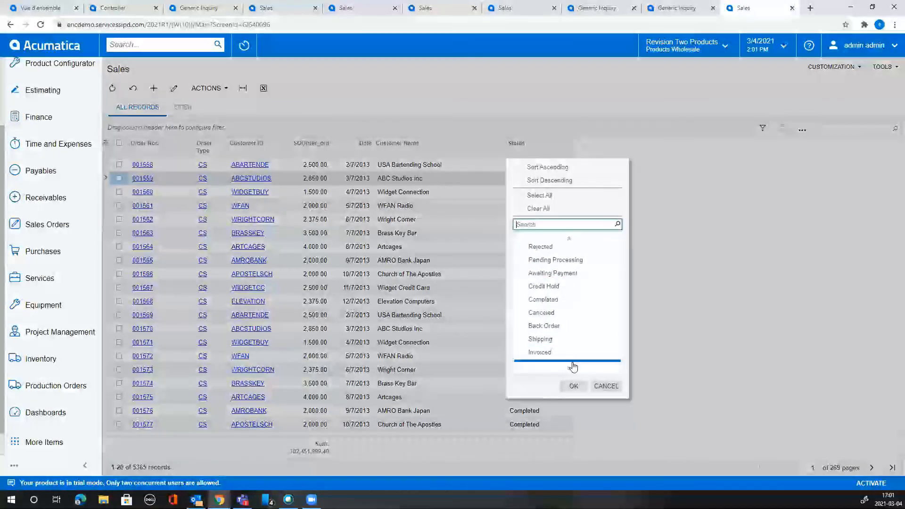
pyautogui.scroll(-1, 572, 364)
pyautogui.click(556, 313)
pyautogui.click(574, 386)
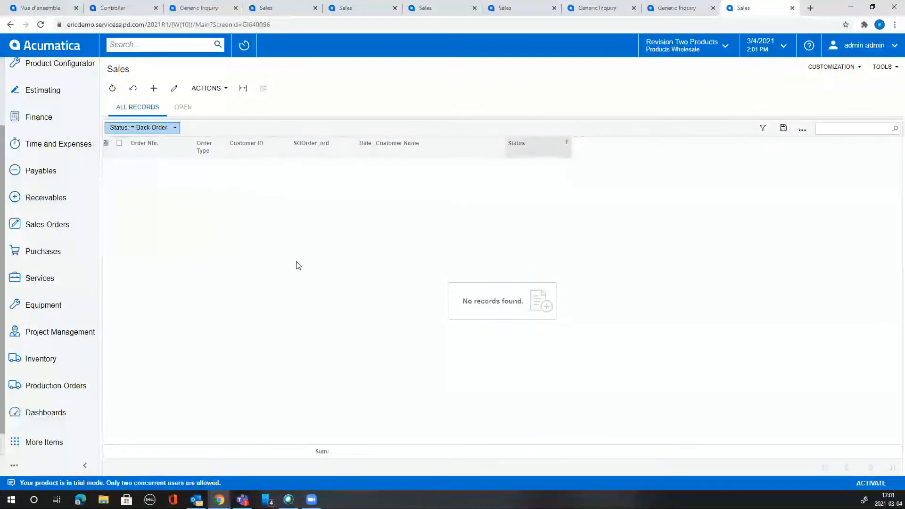
pyautogui.click(528, 146)
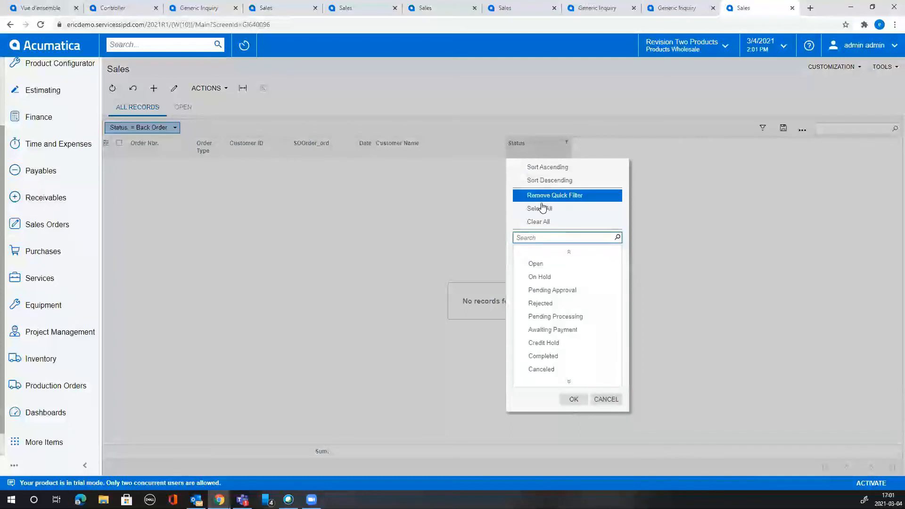
pyautogui.click(543, 210)
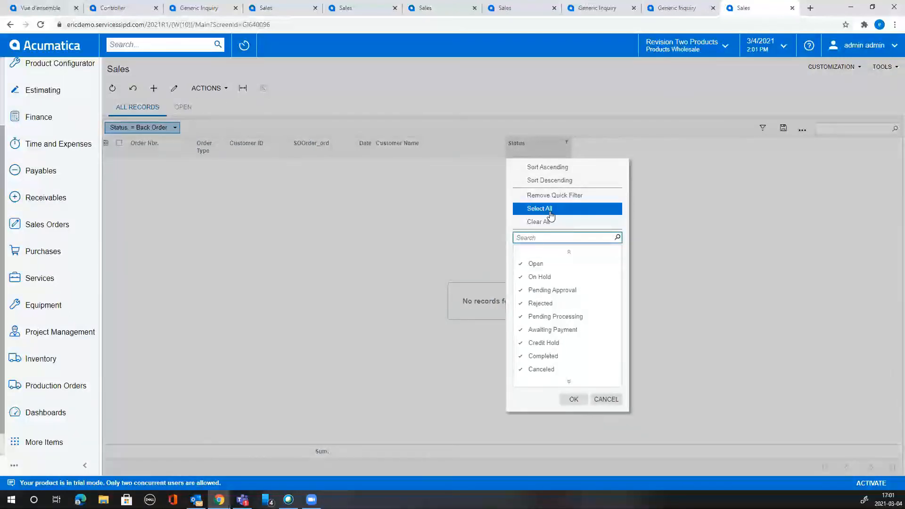
pyautogui.click(574, 399)
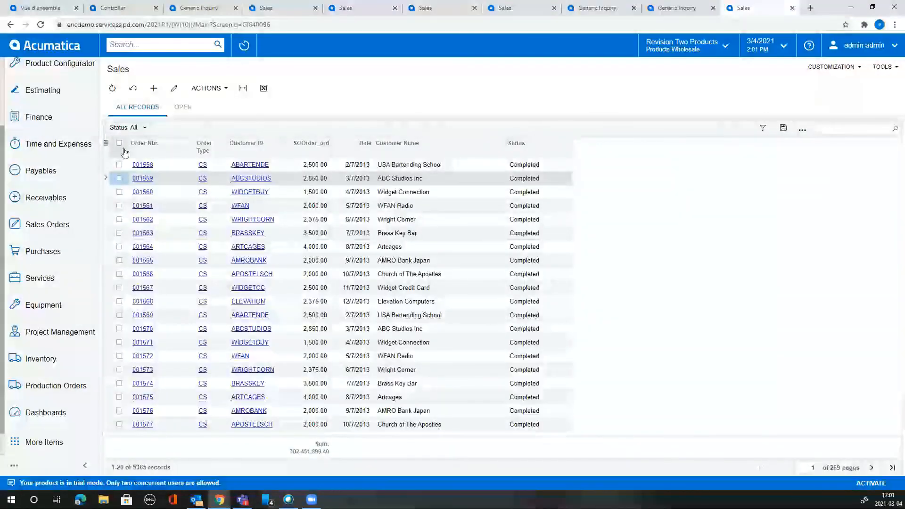
# Mark every order and prepare a Requested On mass update, closing it unapplied.
pyautogui.click(120, 143)
pyautogui.click(220, 88)
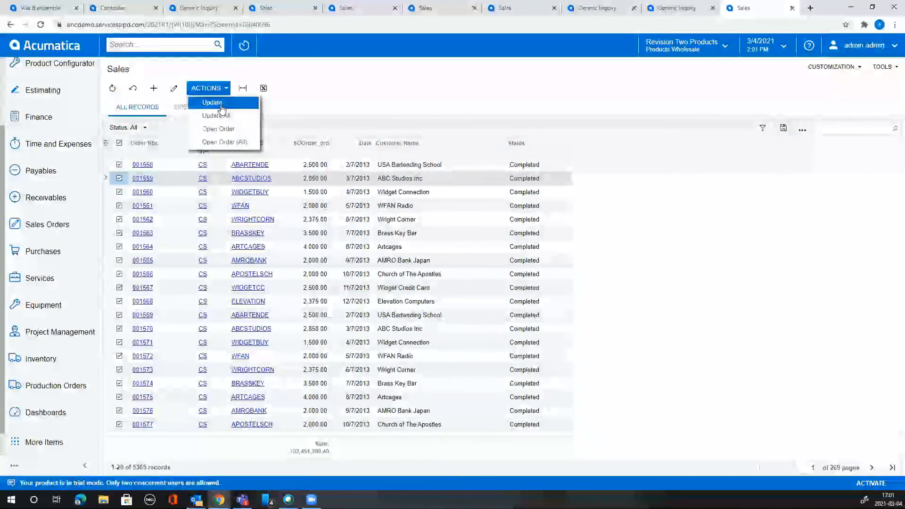
pyautogui.click(213, 103)
pyautogui.click(406, 235)
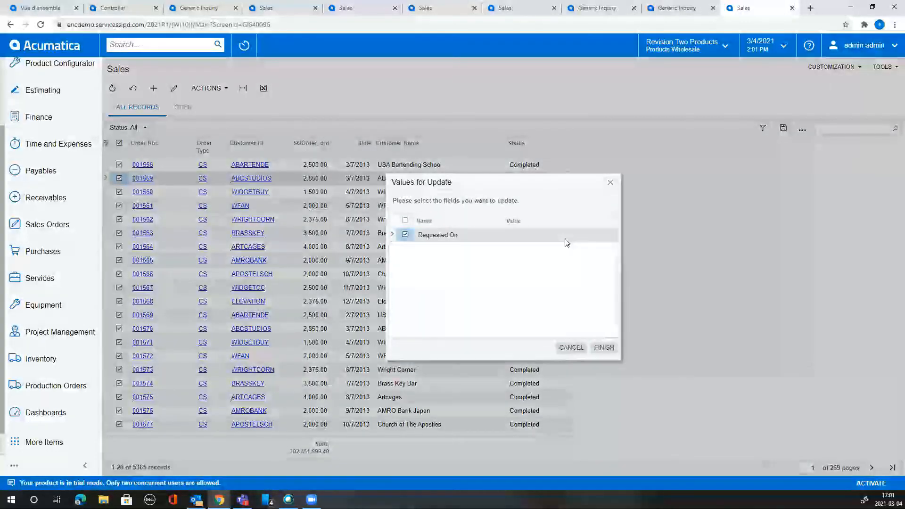
pyautogui.click(580, 234)
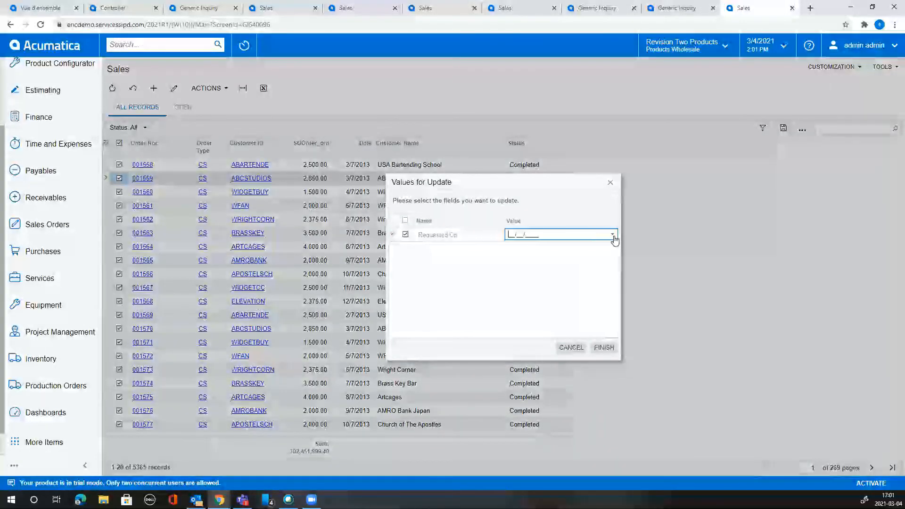
pyautogui.click(610, 182)
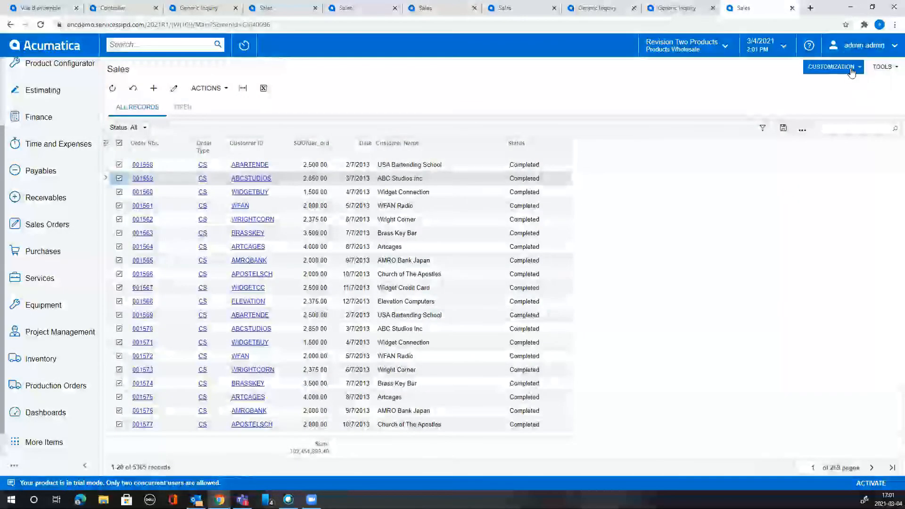
pyautogui.click(851, 69)
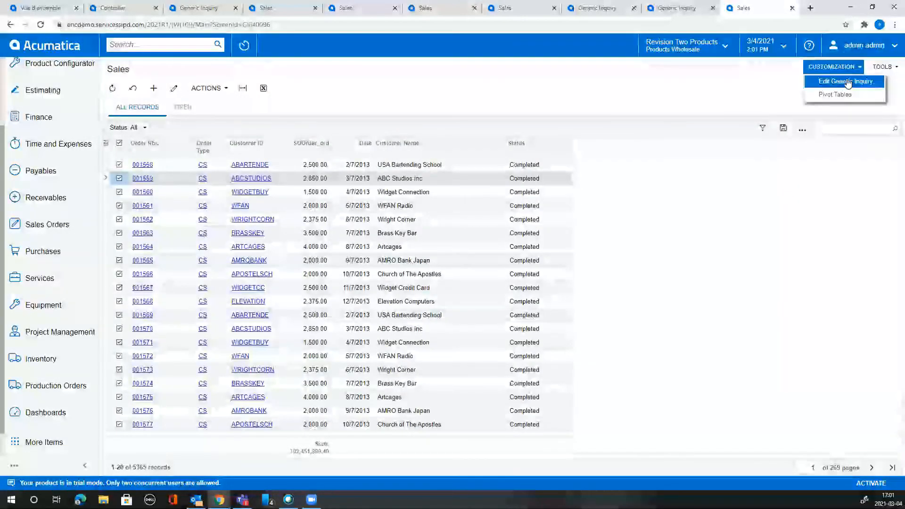
# Review the Sales inquiry's navigation targets and Customer View parameters, then return to the Sales dashboard.
pyautogui.click(845, 82)
pyautogui.click(493, 87)
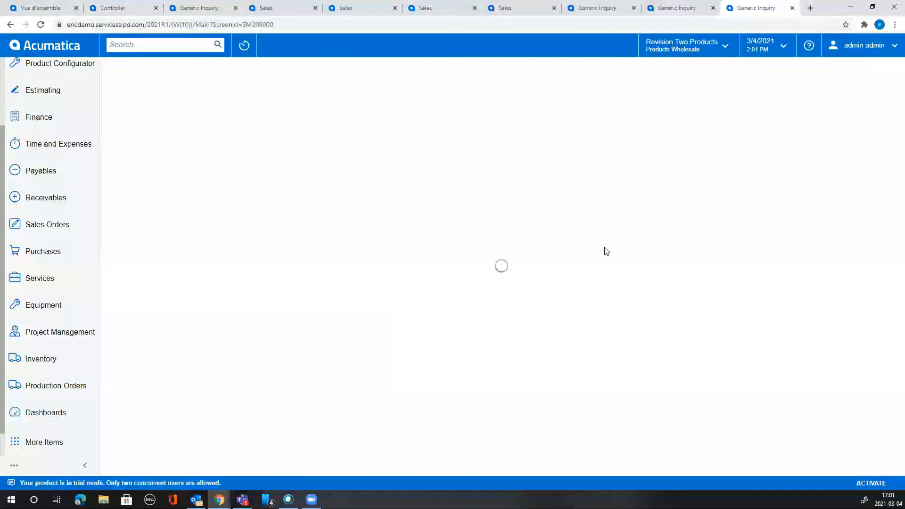
pyautogui.click(649, 188)
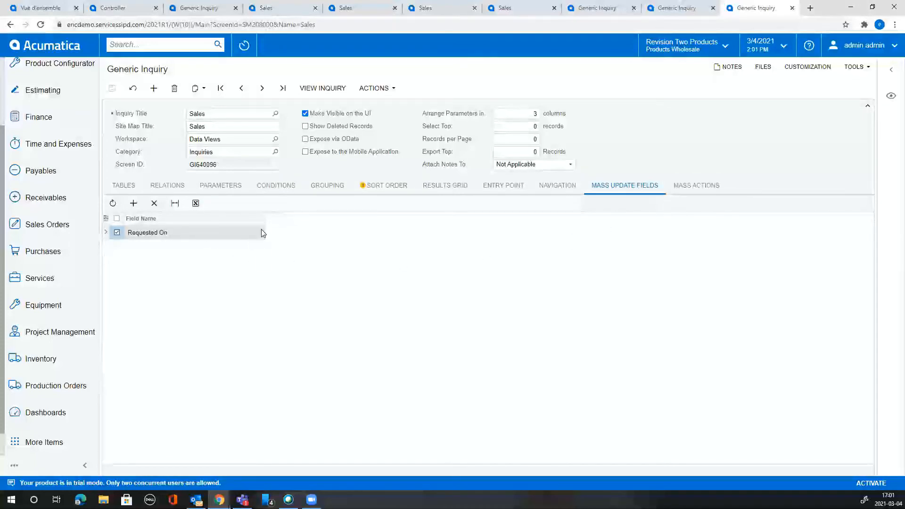
pyautogui.click(558, 186)
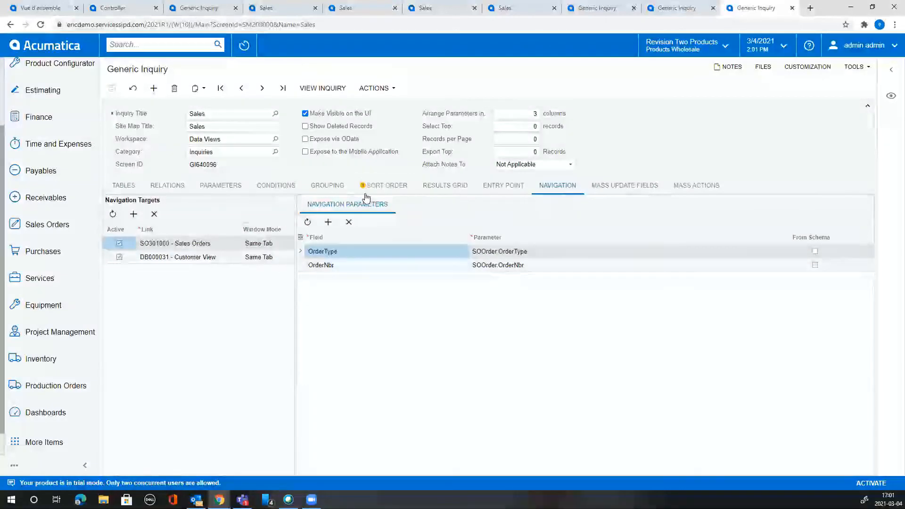
pyautogui.click(503, 185)
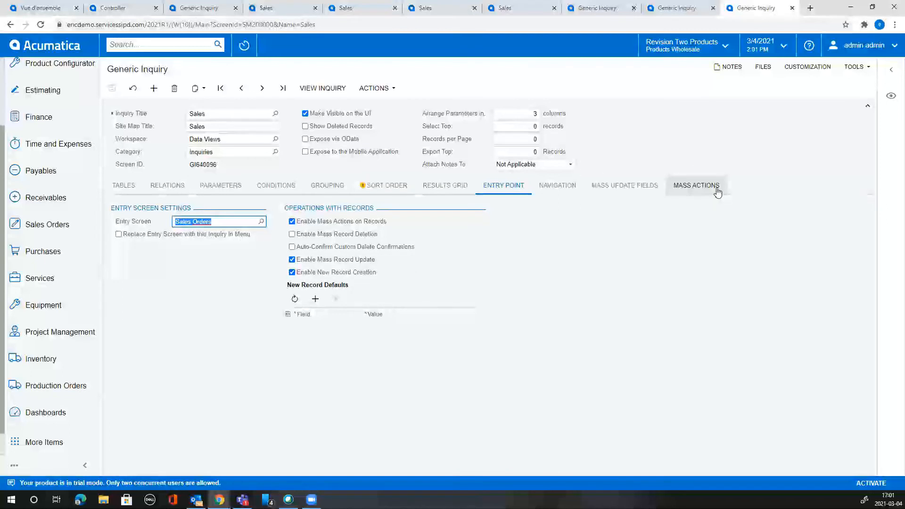
pyautogui.click(552, 186)
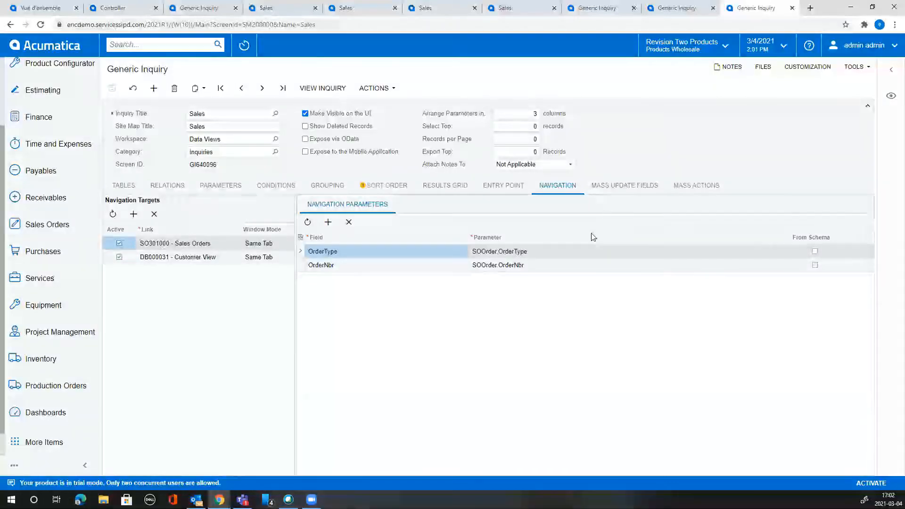
pyautogui.click(198, 258)
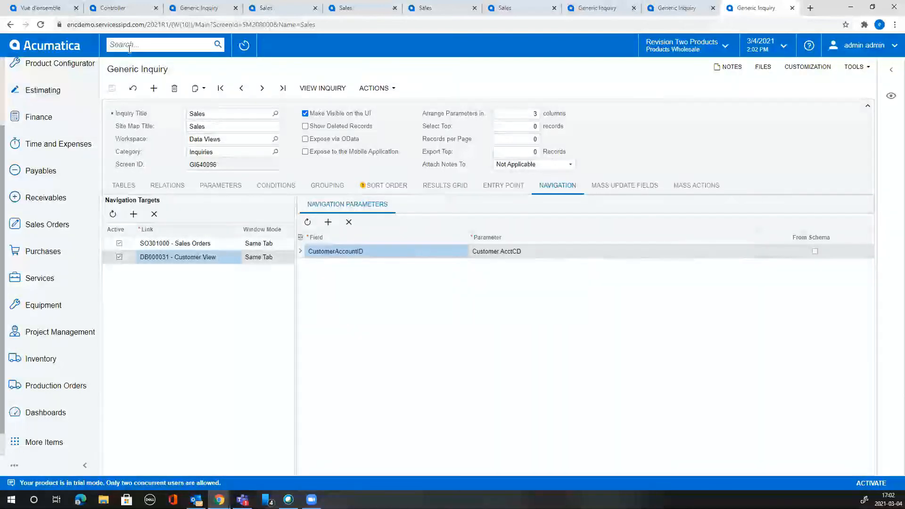
pyautogui.click(62, 47)
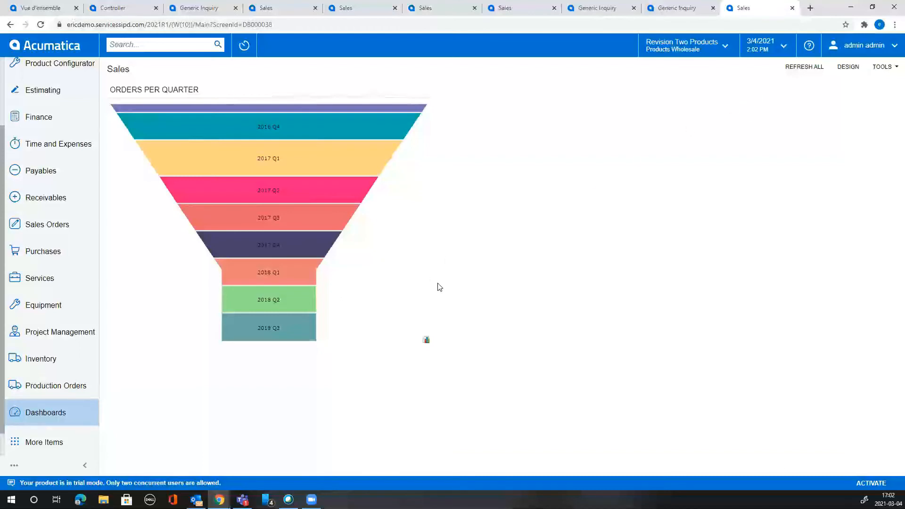
# Hide 2015 Q1, 2017 Q4, 2018 Q3, 2017 Q3, 2017 Q2, 2018 Q2 from the funnel; drill into 2017 Q1.
pyautogui.click(426, 340)
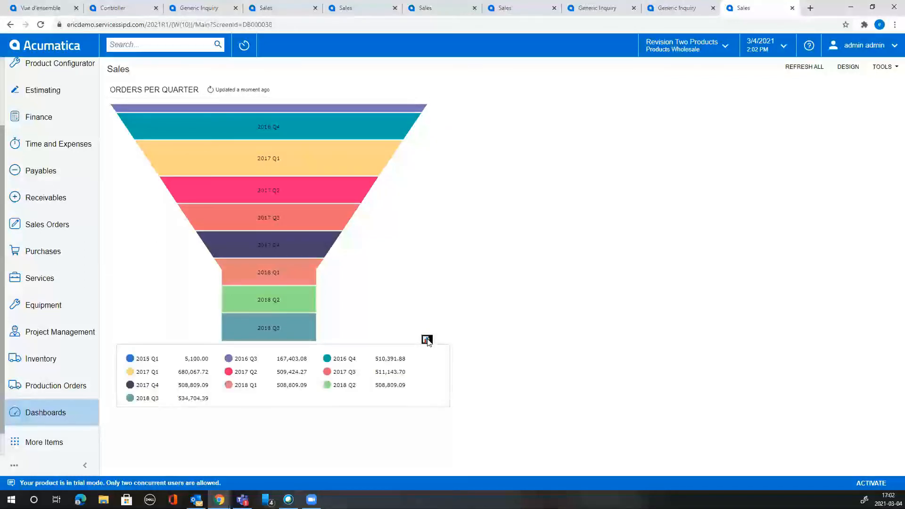
pyautogui.click(147, 359)
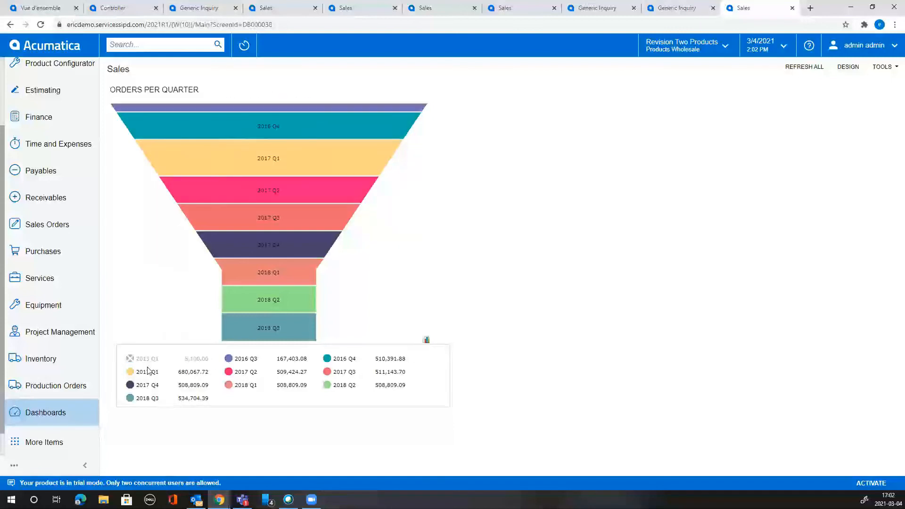
pyautogui.click(147, 385)
pyautogui.click(147, 399)
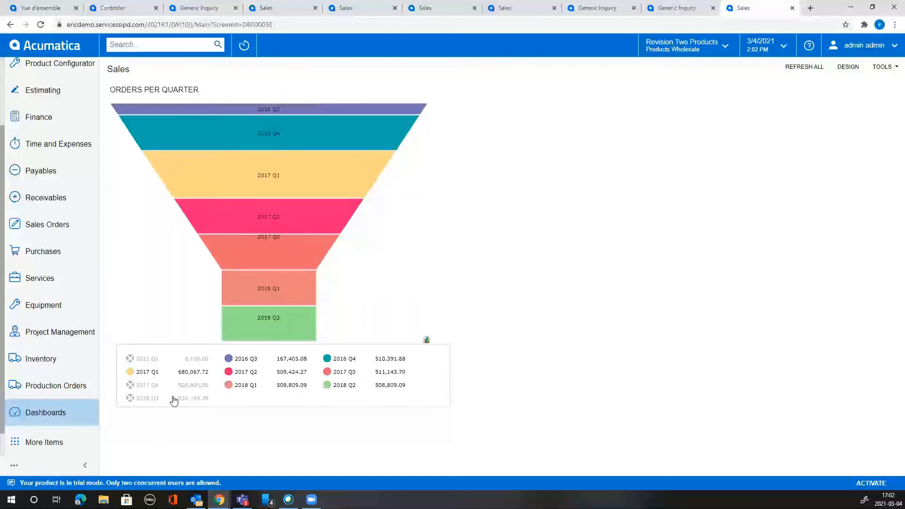
pyautogui.click(339, 372)
pyautogui.click(241, 374)
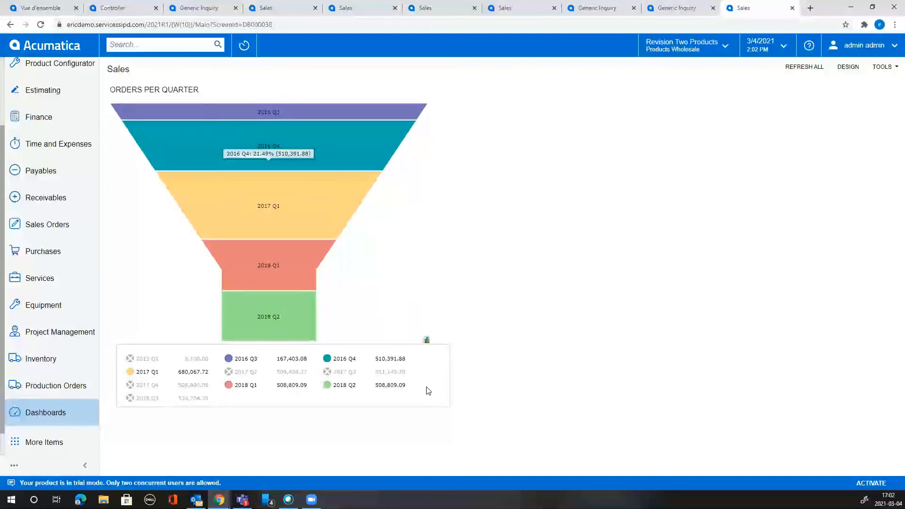
pyautogui.click(390, 387)
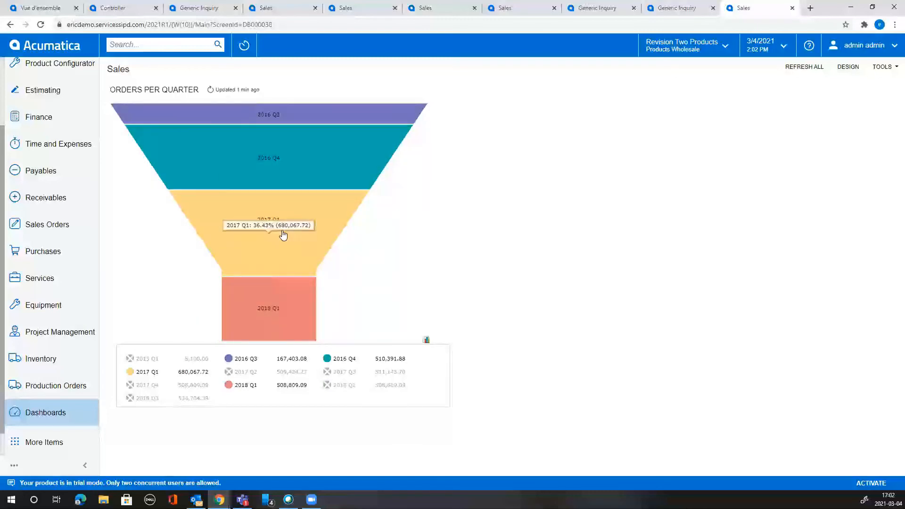
pyautogui.click(293, 258)
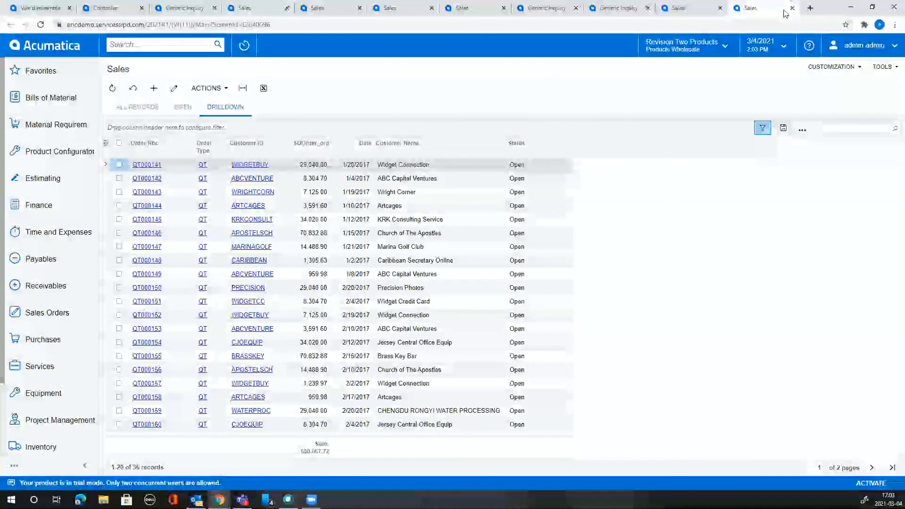
# Open Edit Generic Inquiry from the 2017 Q1 Sales drill-down list.
pyautogui.click(158, 47)
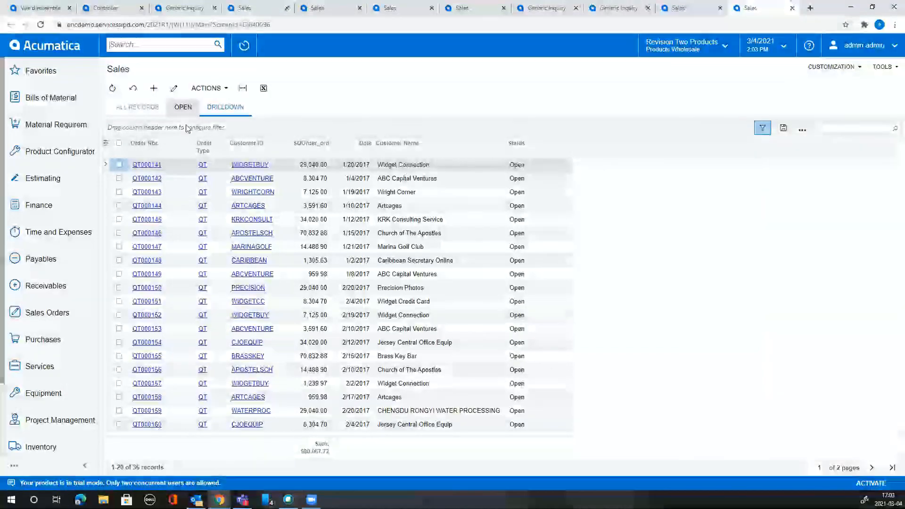
pyautogui.click(832, 66)
pyautogui.click(823, 89)
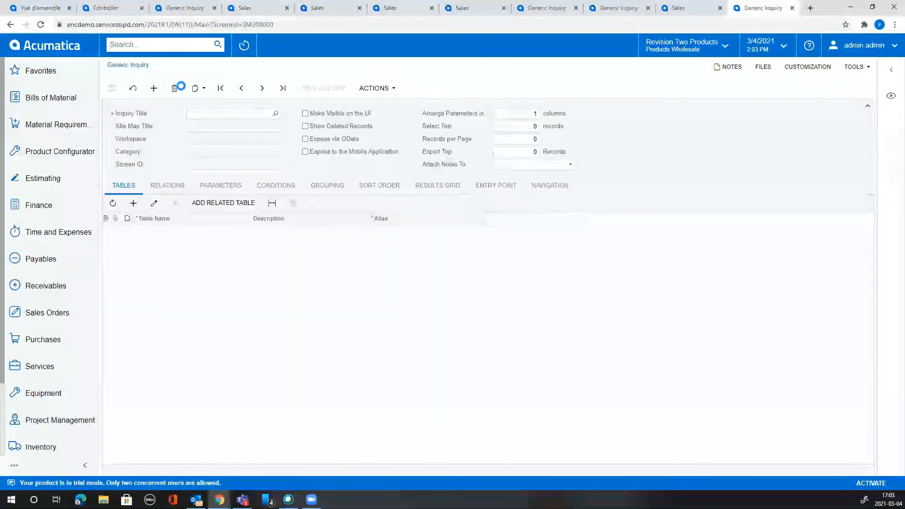
# Check the inquiry's clipboard options, then show all dashboards in the Dashboards workspace.
pyautogui.click(204, 90)
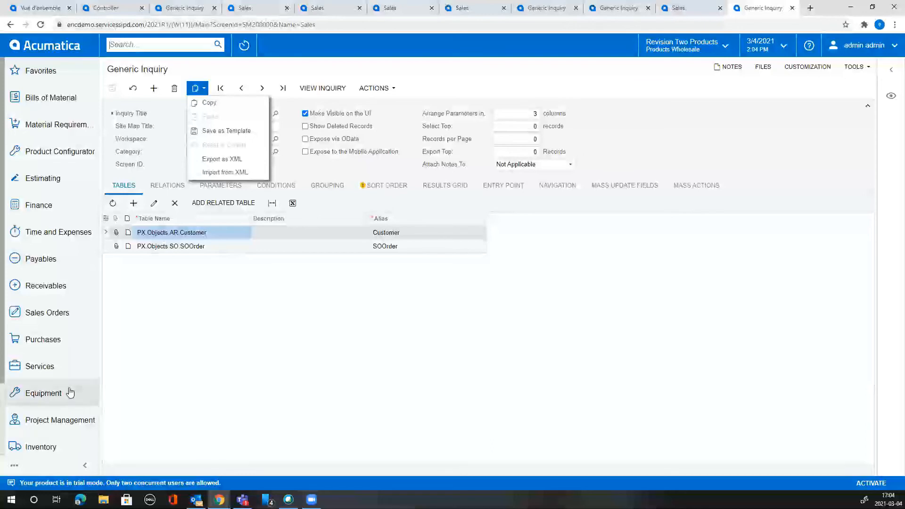
pyautogui.scroll(-2, 62, 377)
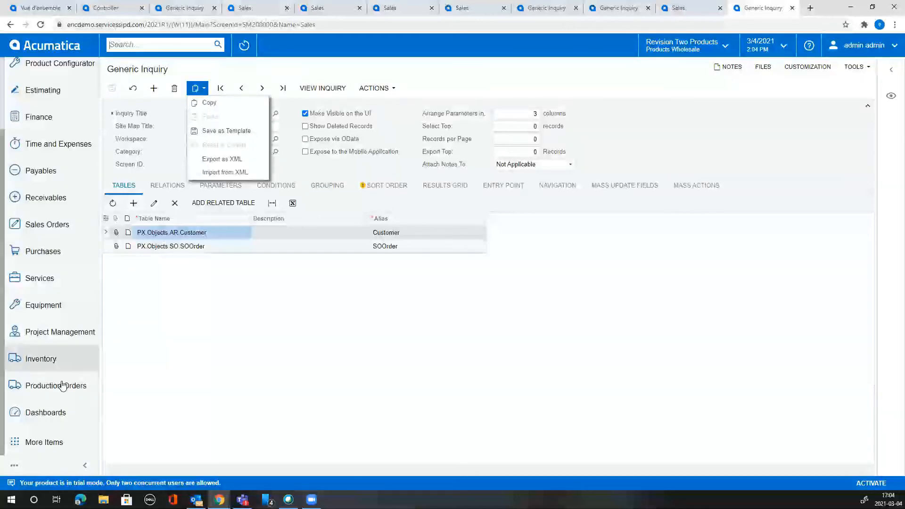
pyautogui.click(52, 413)
pyautogui.click(486, 281)
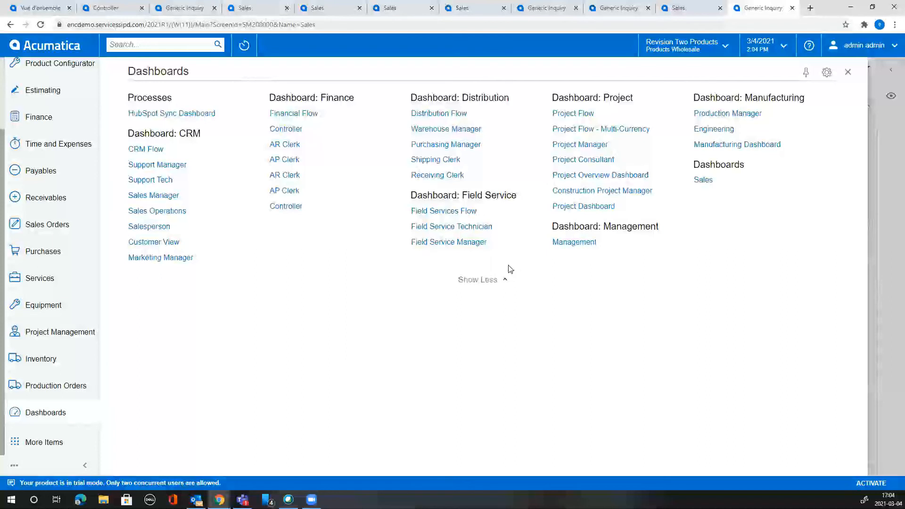
# Scroll through the Construction Project Manager dashboard, then return to the dashboards list.
pyautogui.click(618, 191)
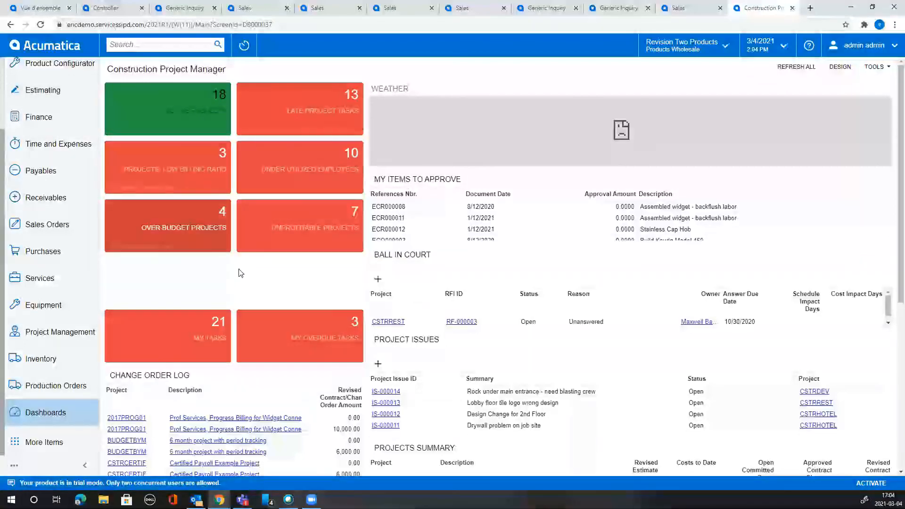
pyautogui.scroll(-1, 239, 270)
pyautogui.scroll(-6, 231, 260)
pyautogui.scroll(7, 146, 179)
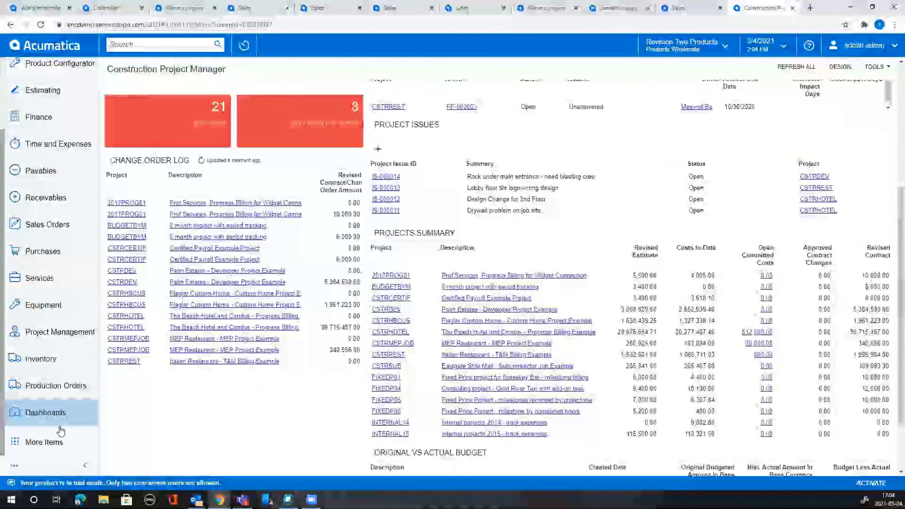
pyautogui.click(53, 415)
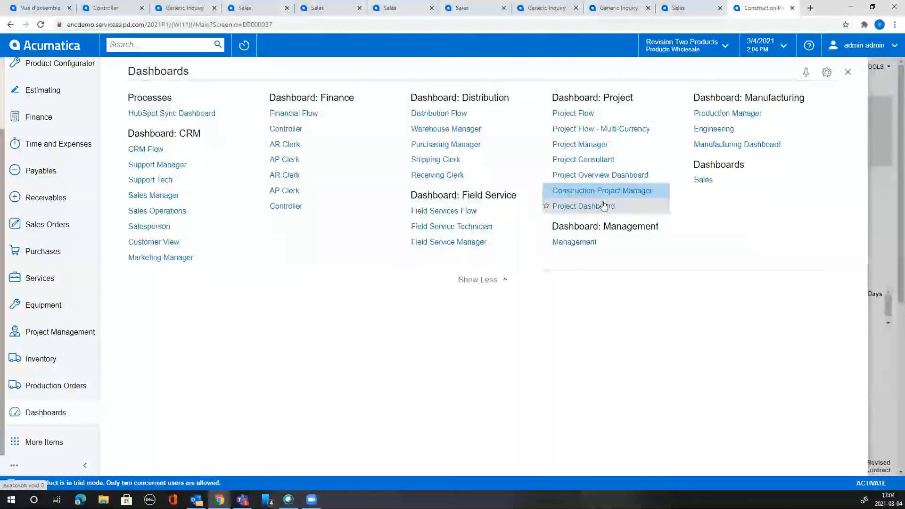
# Open the Project Overview Dashboard, then zoom in on and pan the job site camera feed.
pyautogui.click(608, 176)
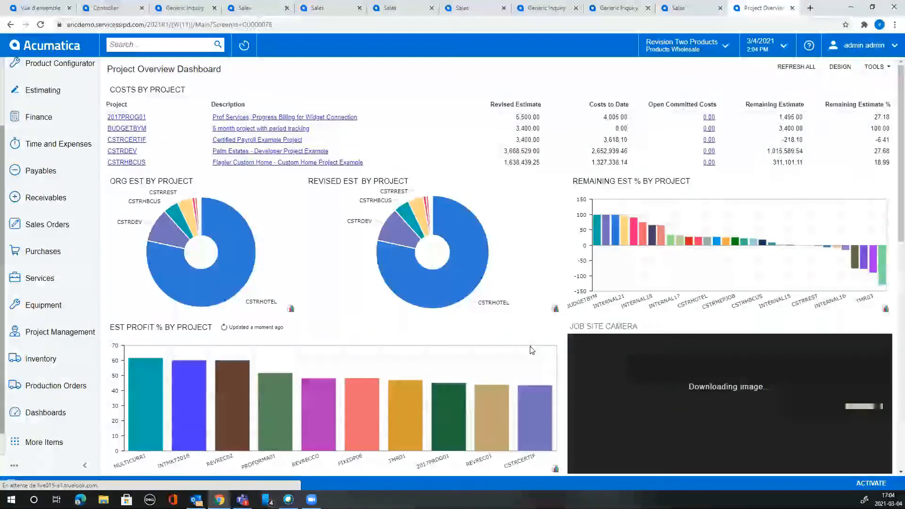
pyautogui.scroll(-2, 530, 347)
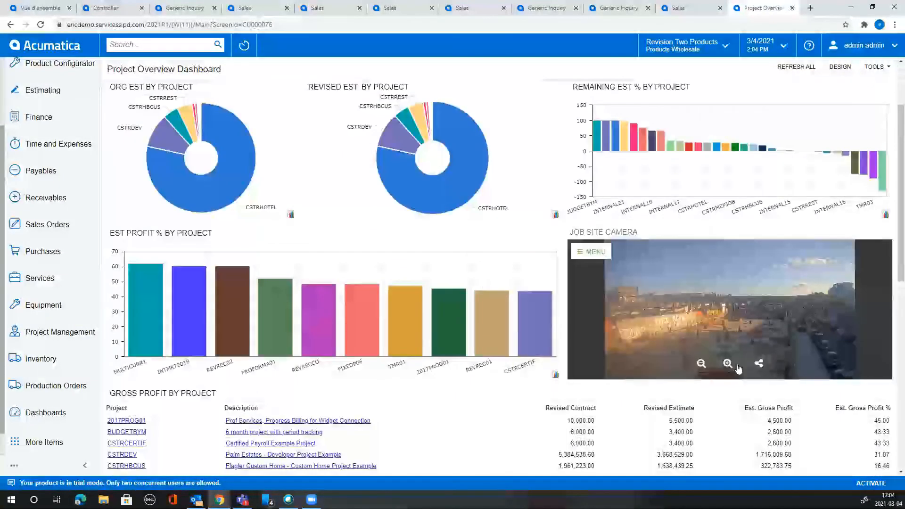
pyautogui.click(732, 367)
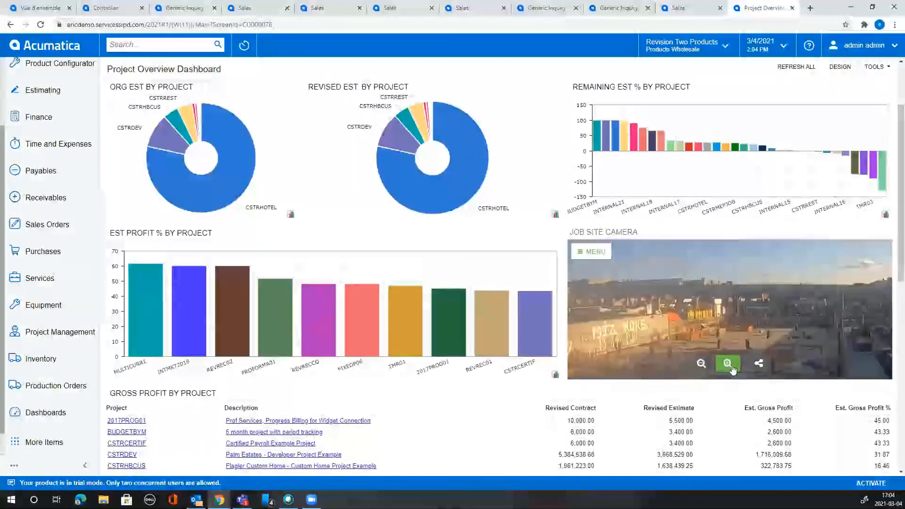
pyautogui.moveTo(753, 303); pyautogui.dragTo(588, 307)
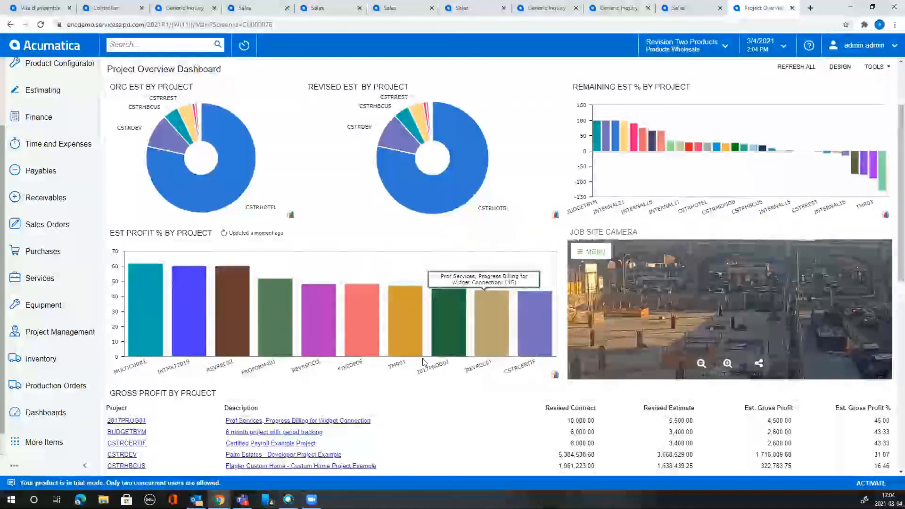
pyautogui.scroll(2, 370, 340)
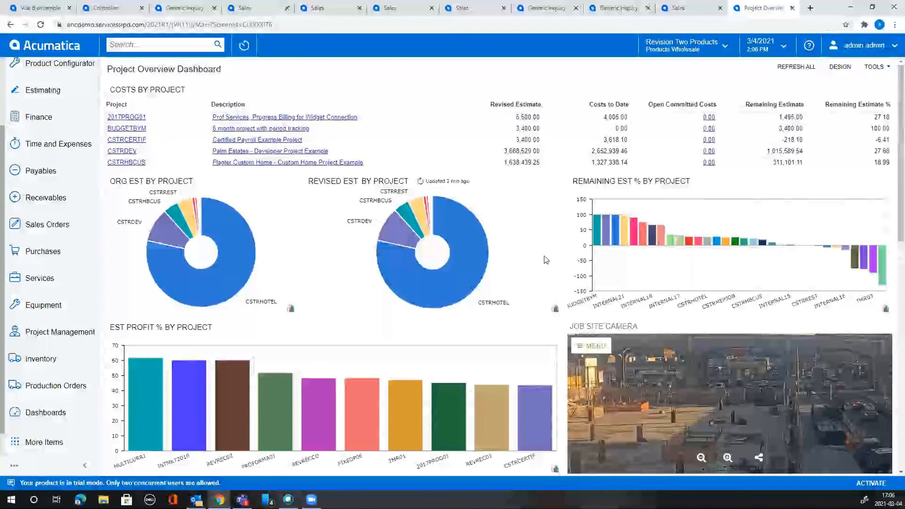
# Drag-zoom the Remaining Est % by Project chart to the -10 to 40 range.
pyautogui.scroll(-1, 545, 260)
pyautogui.scroll(1, 545, 260)
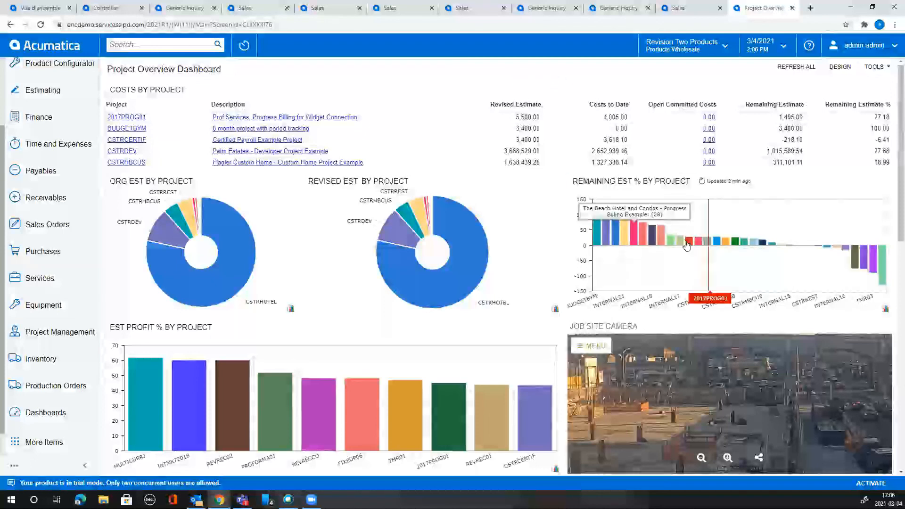
pyautogui.moveTo(671, 232); pyautogui.dragTo(829, 242)
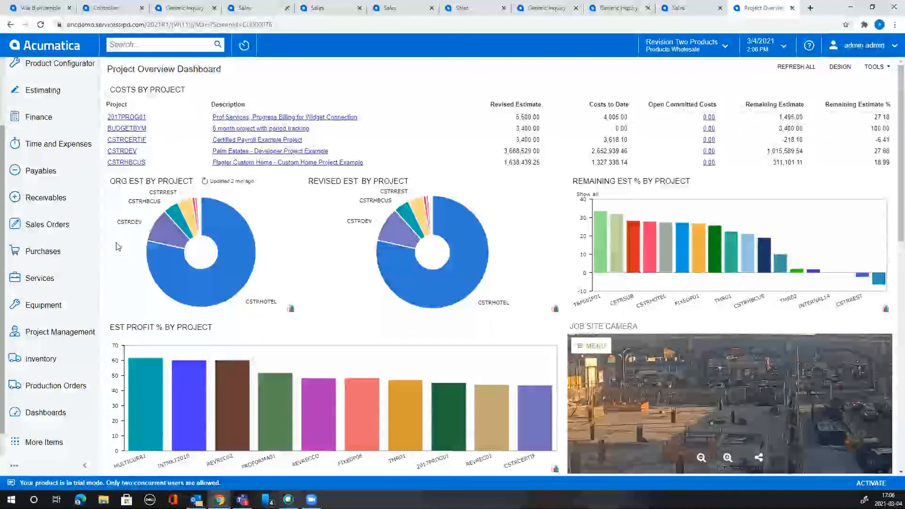
pyautogui.scroll(3, 83, 268)
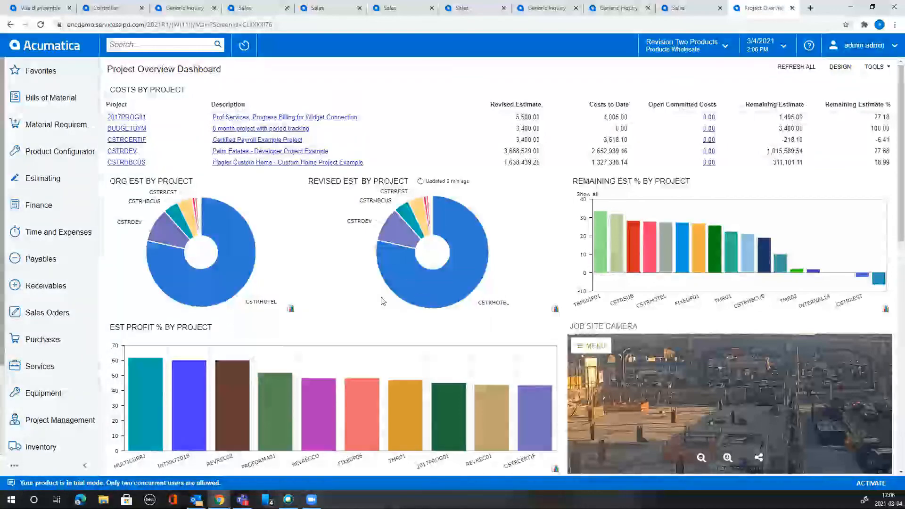
pyautogui.scroll(-10, 350, 316)
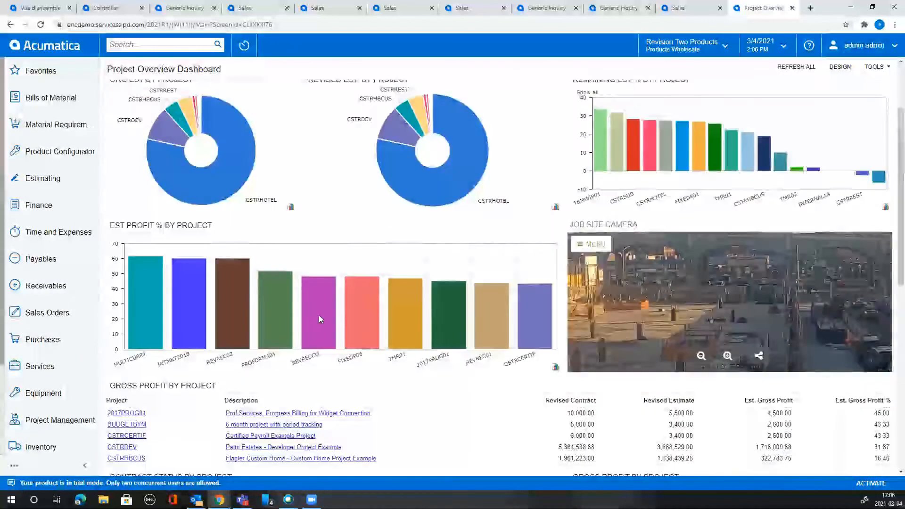
pyautogui.scroll(-3, 47, 353)
pyautogui.scroll(10, 488, 304)
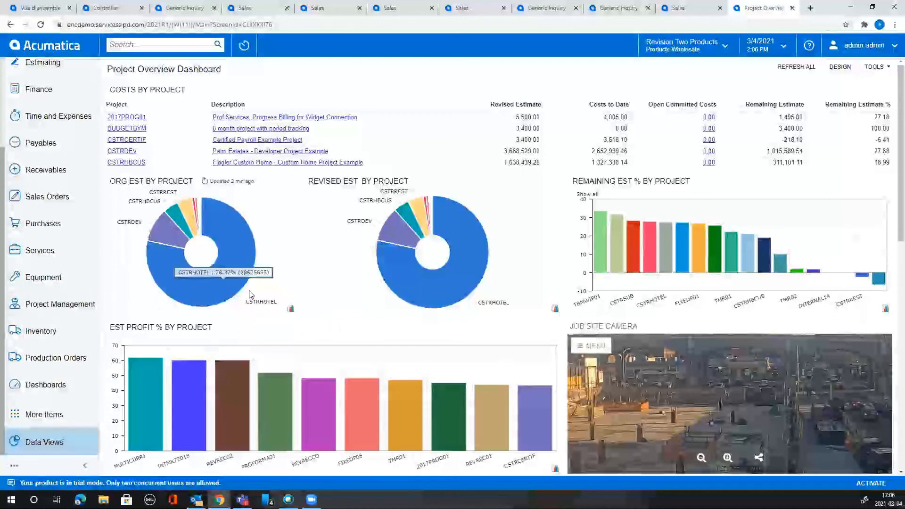
# Open the Purchasing Manager dashboard from the Dashboard: Distribution list.
pyautogui.click(71, 386)
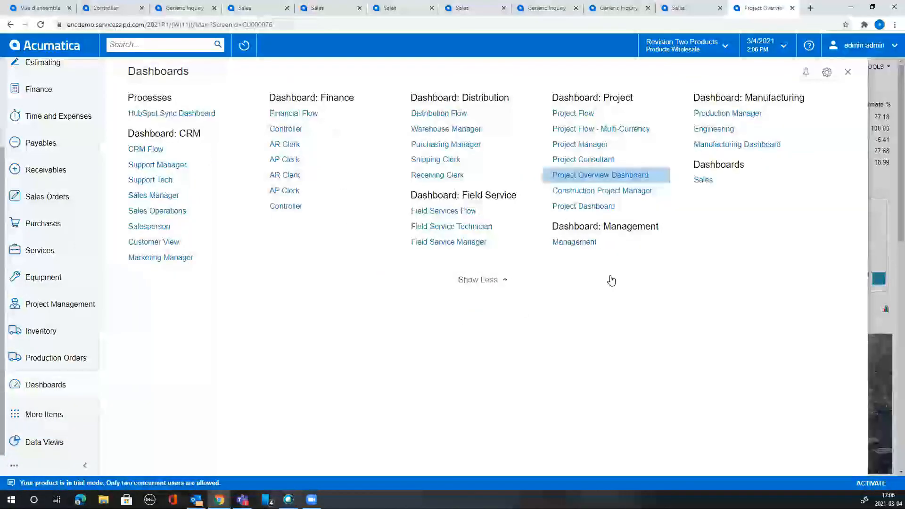
pyautogui.click(499, 283)
pyautogui.click(499, 283)
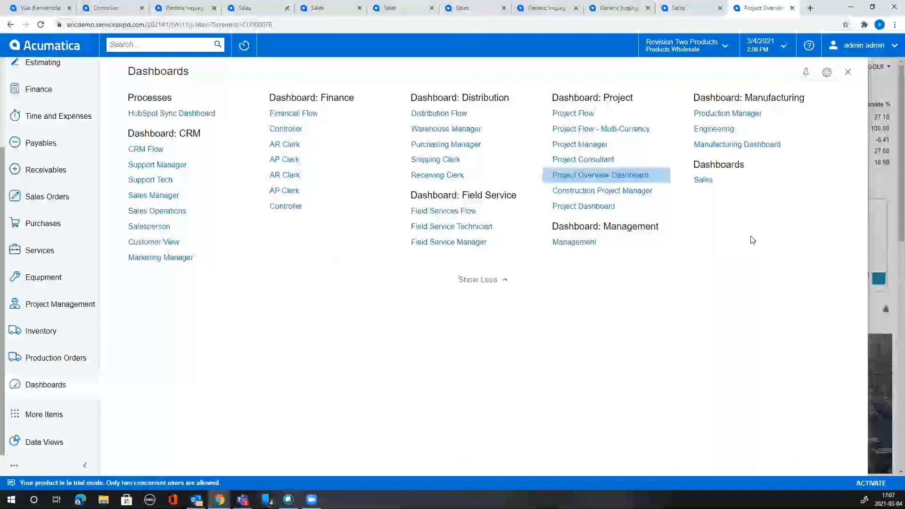
pyautogui.click(470, 144)
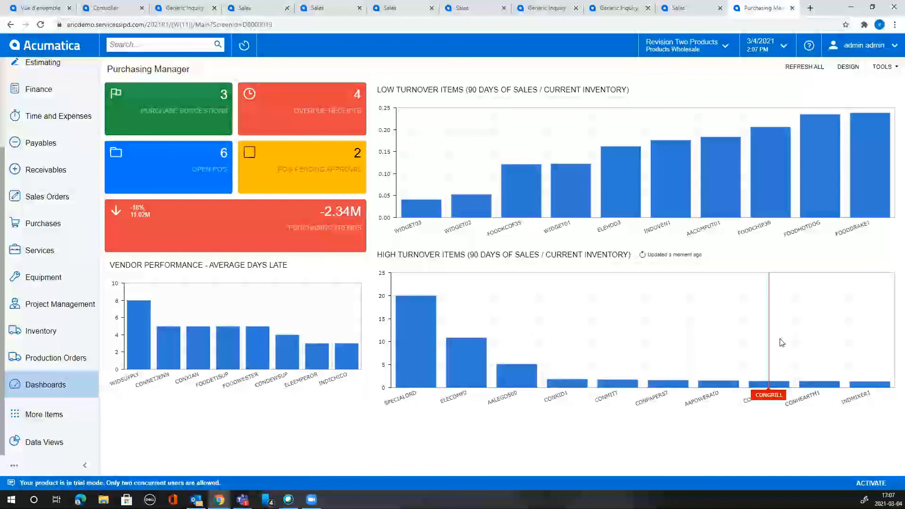
# View the Shipping Clerk, then Warehouse Manager, then Controller dashboards in turn.
pyautogui.click(59, 383)
pyautogui.click(467, 161)
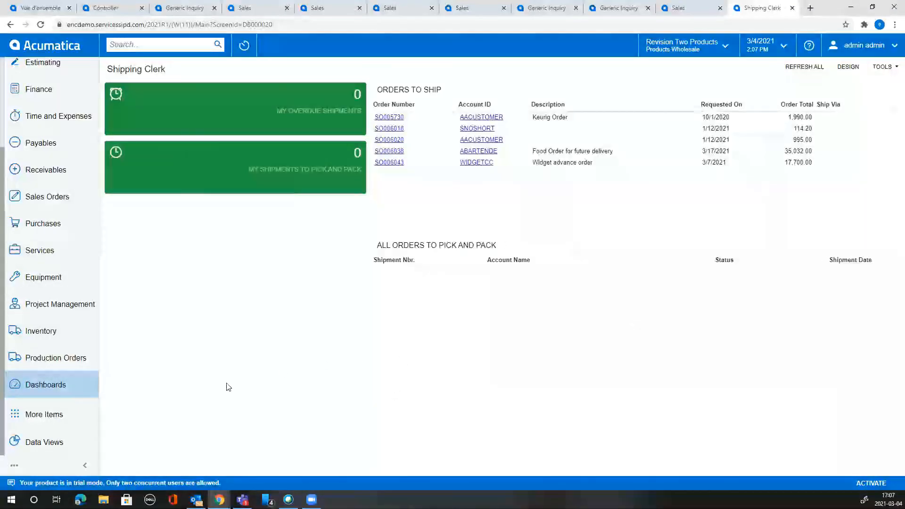
pyautogui.click(40, 385)
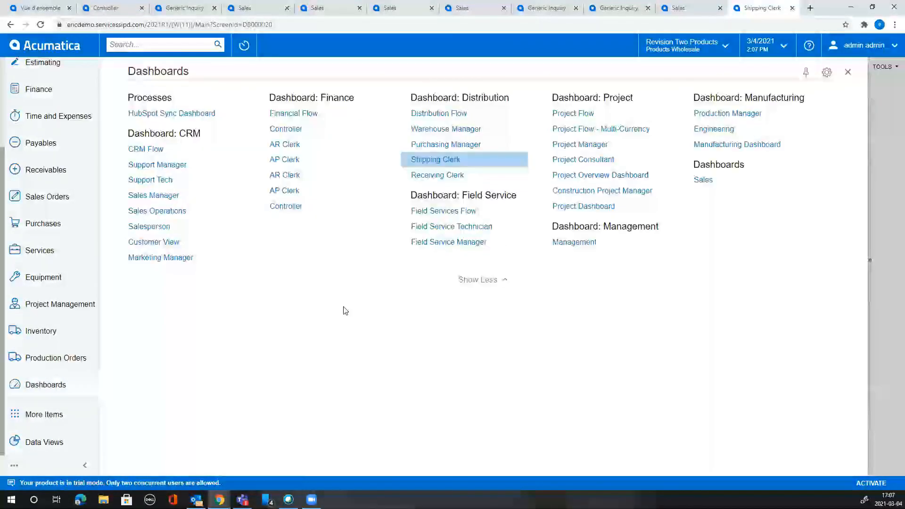
pyautogui.click(452, 131)
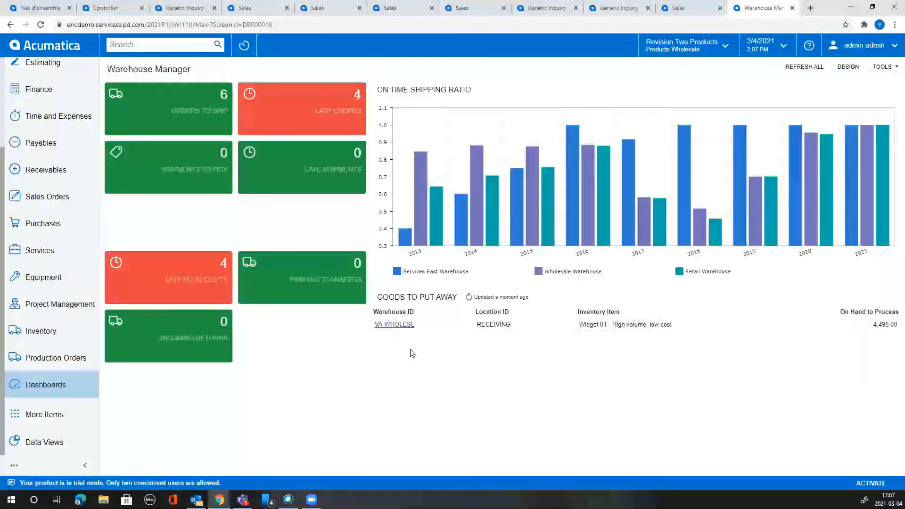
pyautogui.click(64, 383)
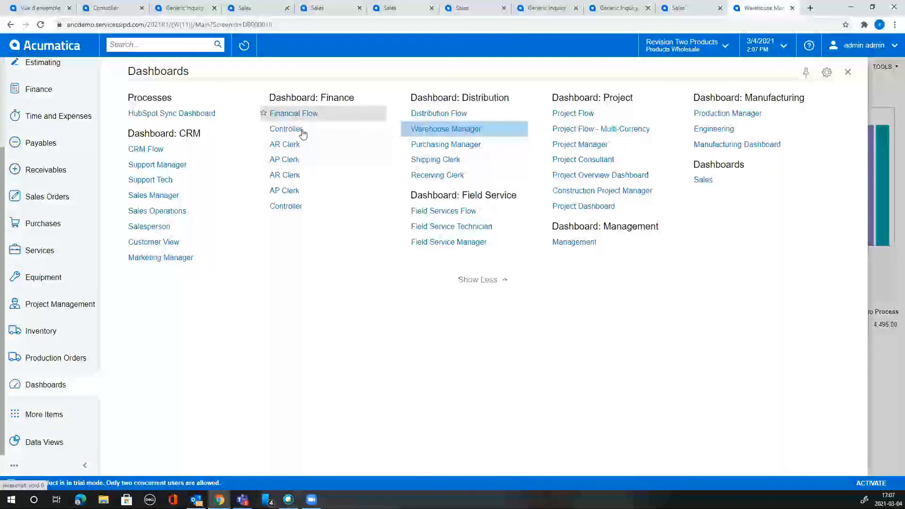
pyautogui.click(293, 208)
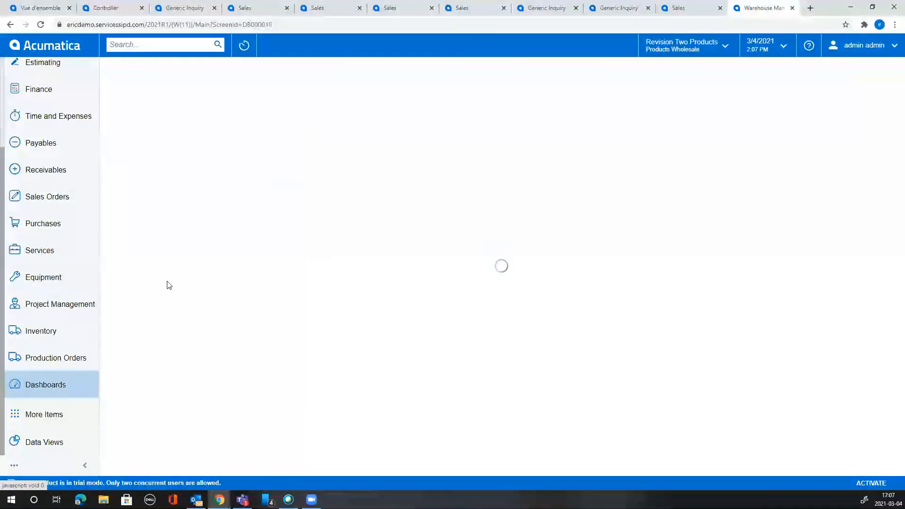
# Open the AP Clerk dashboard and zoom the Total AP chart to 01-2021 through 03-2021.
pyautogui.click(64, 386)
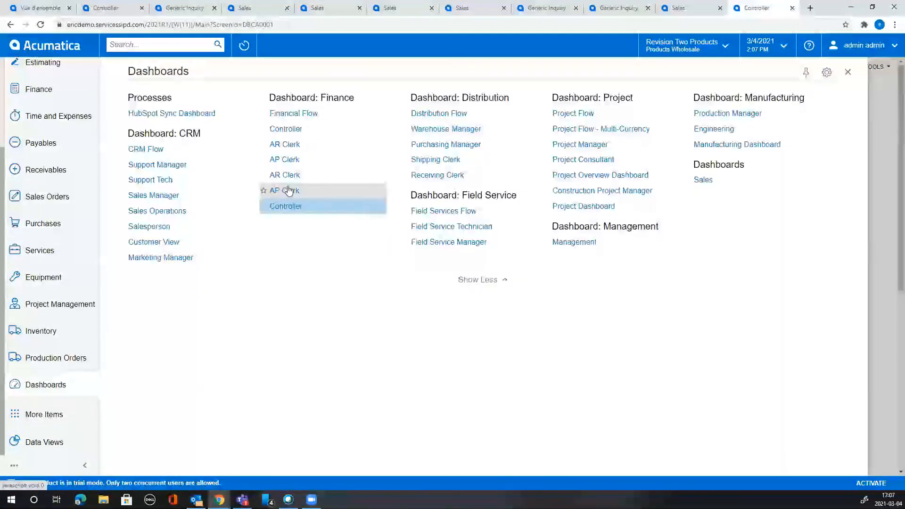
pyautogui.click(285, 206)
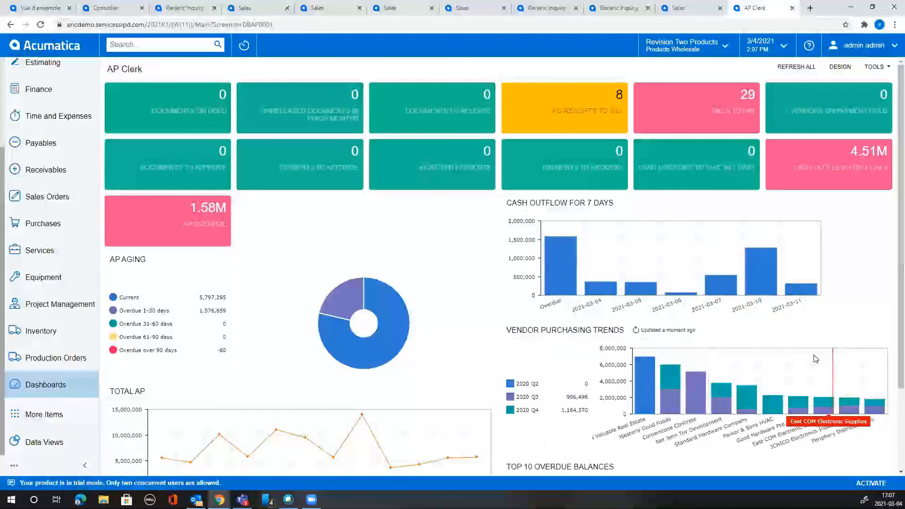
pyautogui.scroll(-1, 853, 337)
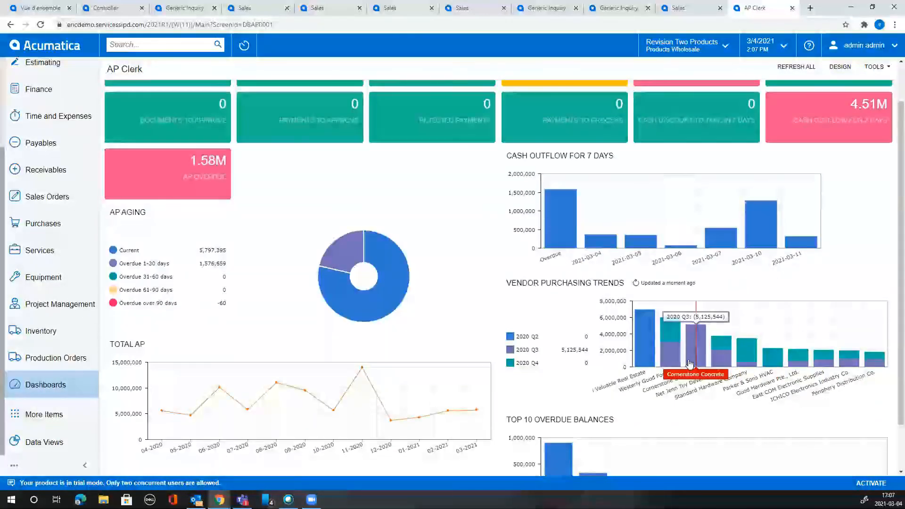
pyautogui.scroll(-1, 773, 367)
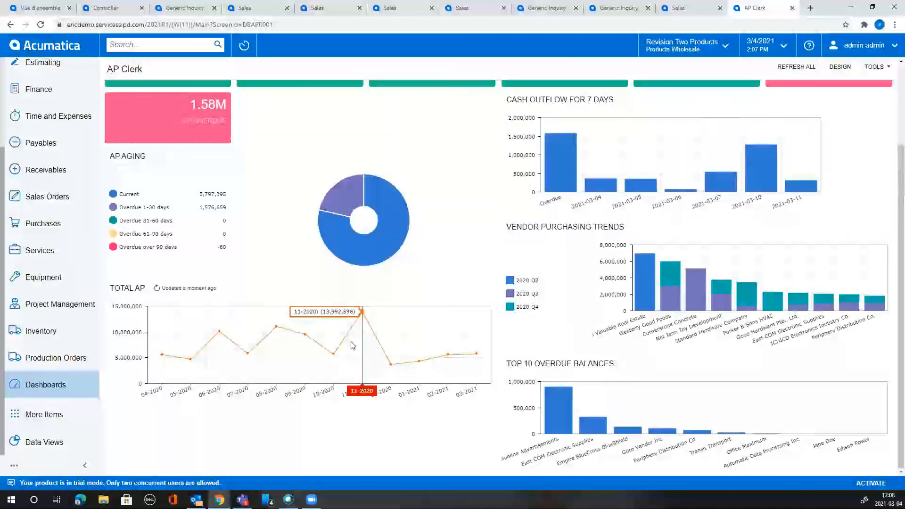
pyautogui.moveTo(384, 349); pyautogui.dragTo(481, 368)
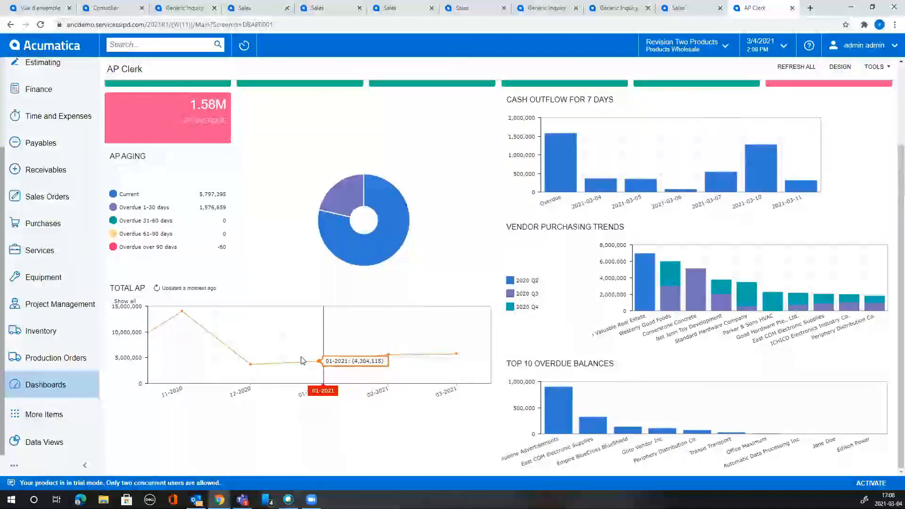
pyautogui.moveTo(305, 358); pyautogui.dragTo(491, 363)
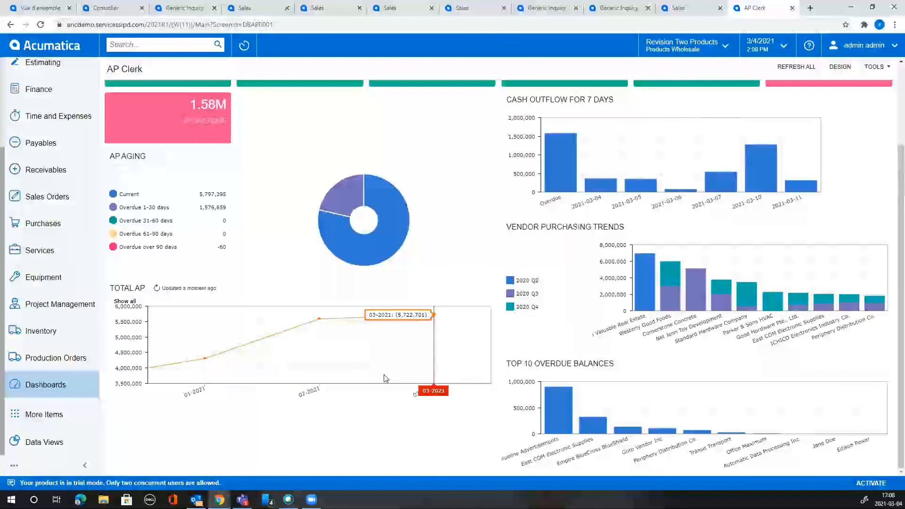
pyautogui.scroll(2, 380, 376)
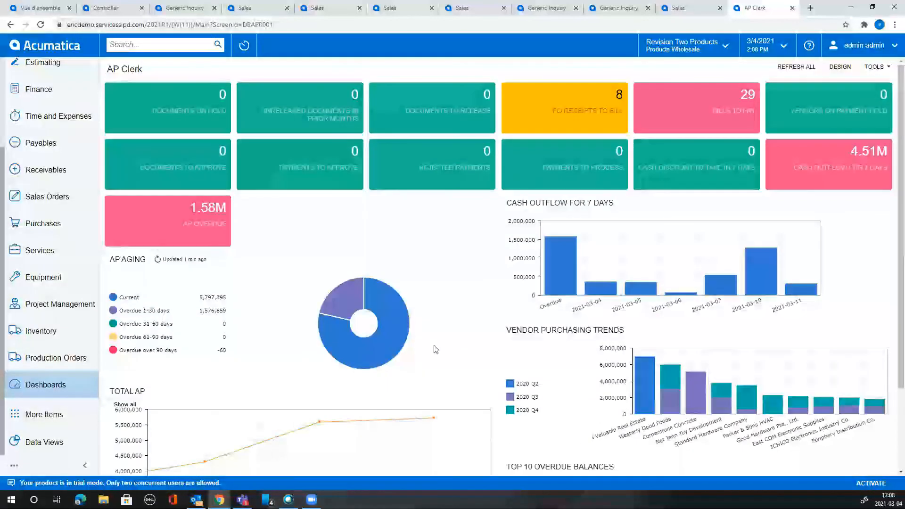
# Toggle the Overdue 1-30 days and Current slices off and back on in the AP Aging donut.
pyautogui.moveTo(395, 324)
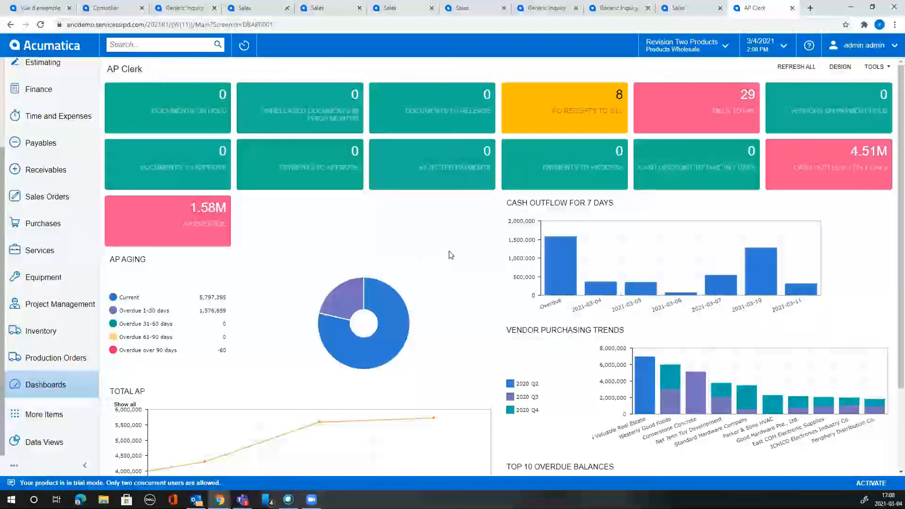
pyautogui.click(69, 387)
pyautogui.click(66, 385)
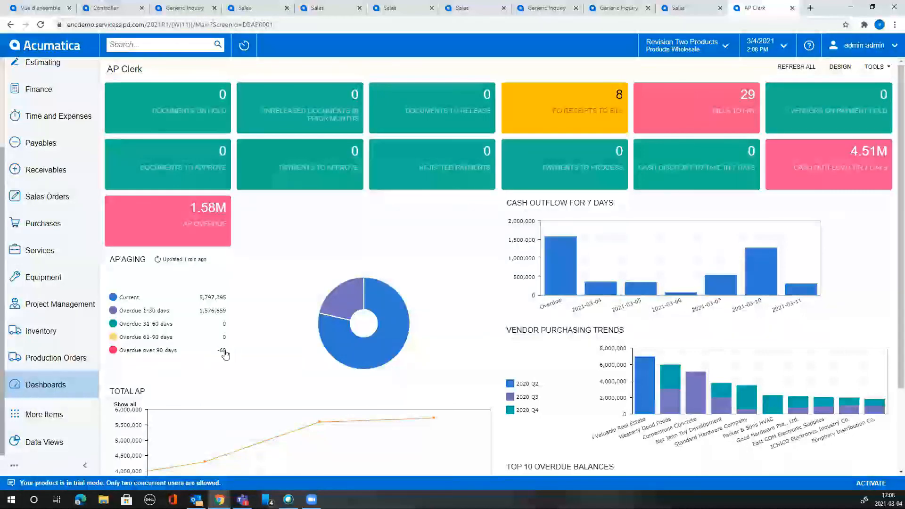
pyautogui.click(221, 311)
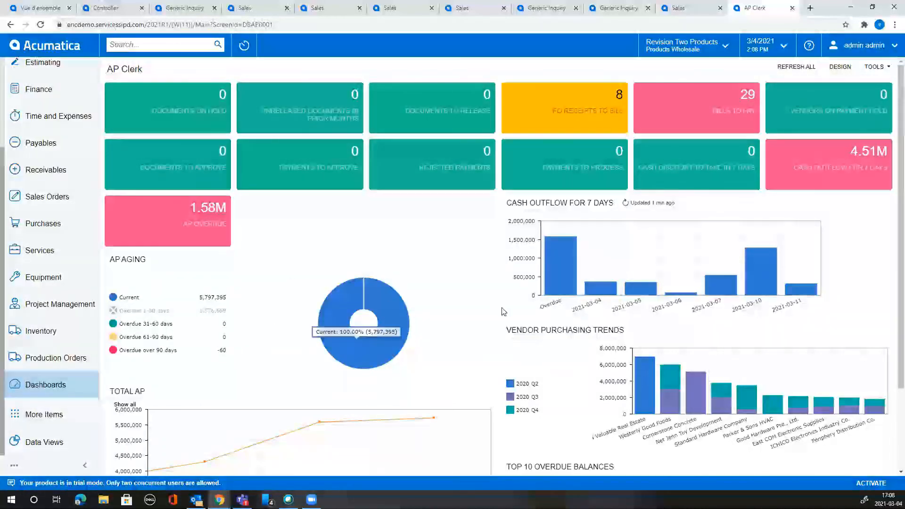
pyautogui.click(212, 311)
pyautogui.click(214, 297)
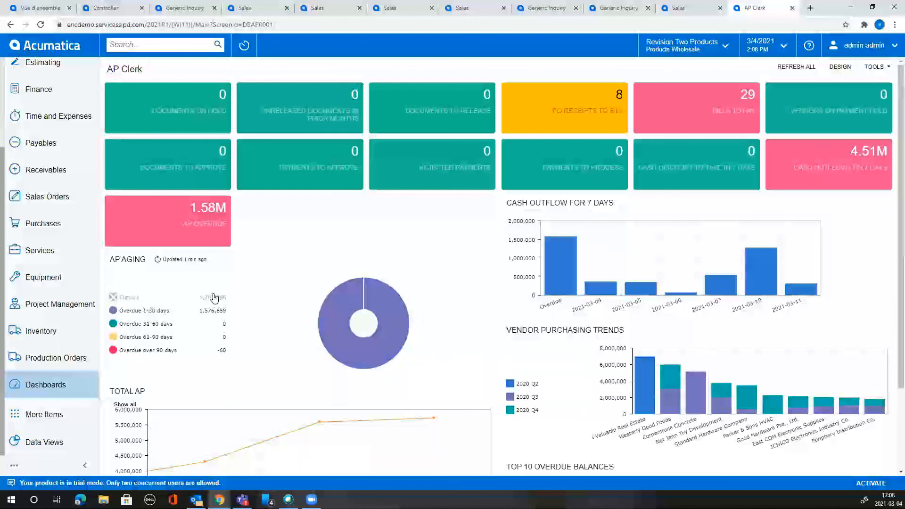
pyautogui.click(215, 298)
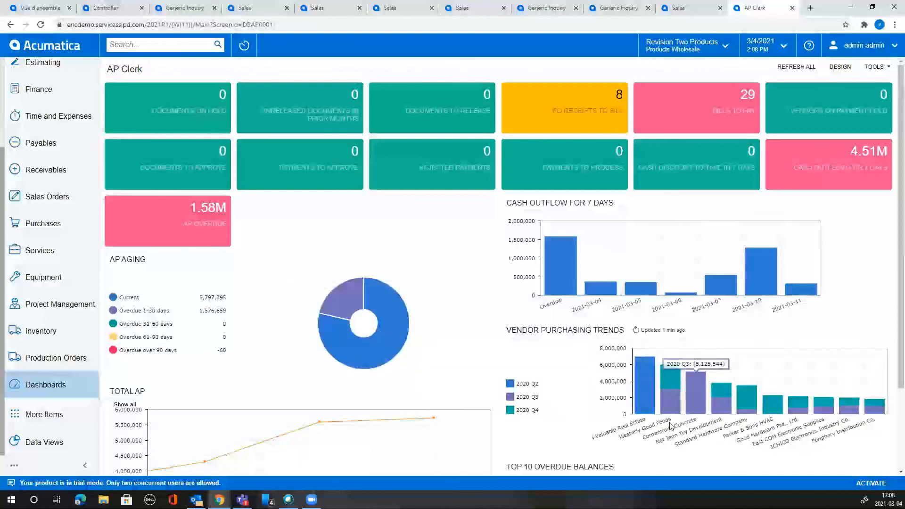
# Hide the 2020 Q3 vendor series, zoom to the last five vendors, then restore the series.
pyautogui.click(527, 398)
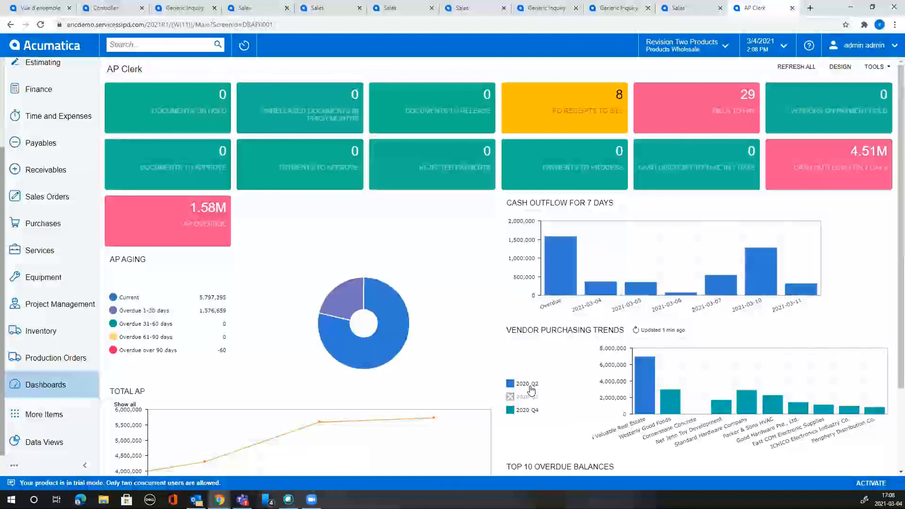
pyautogui.moveTo(768, 401); pyautogui.dragTo(891, 403)
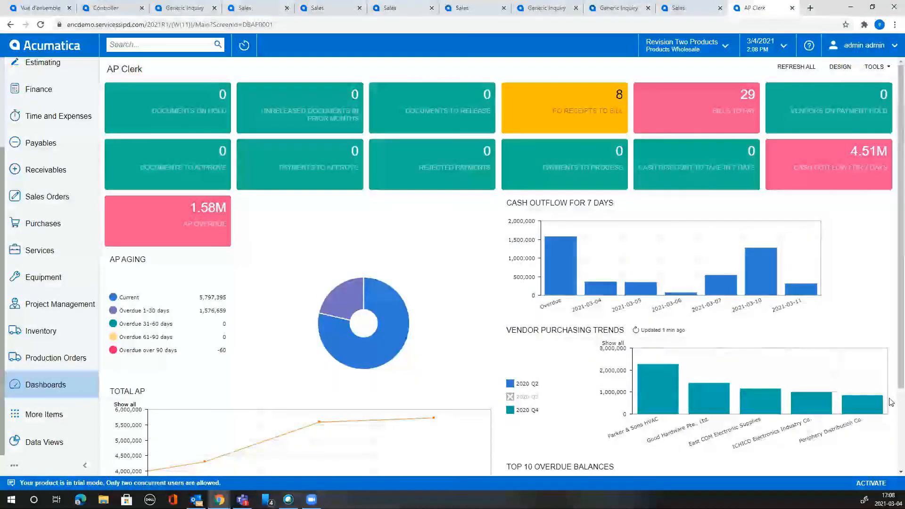
pyautogui.click(524, 398)
# Zoom Top 10 Overdue Balances to smaller vendors and cash outflow to 2021-03-05 through 2021-03-07.
pyautogui.scroll(-2, 567, 419)
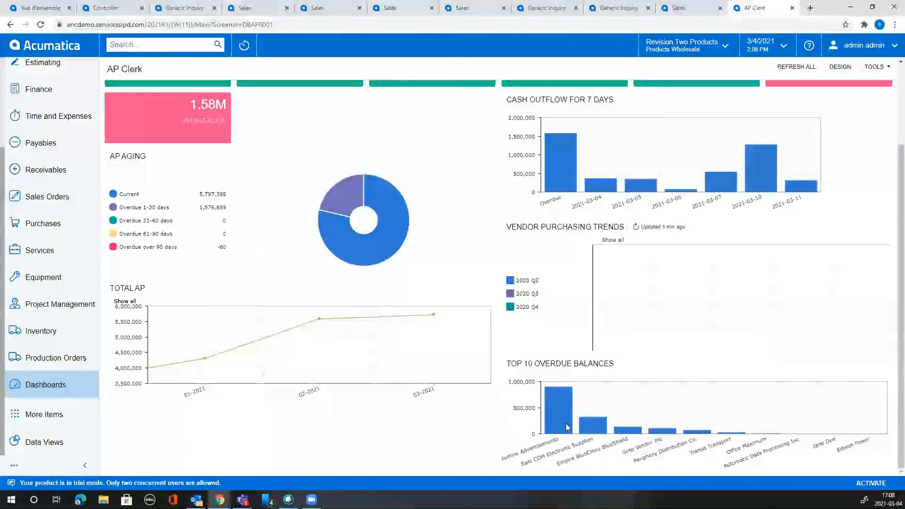
pyautogui.moveTo(630, 424); pyautogui.dragTo(784, 427)
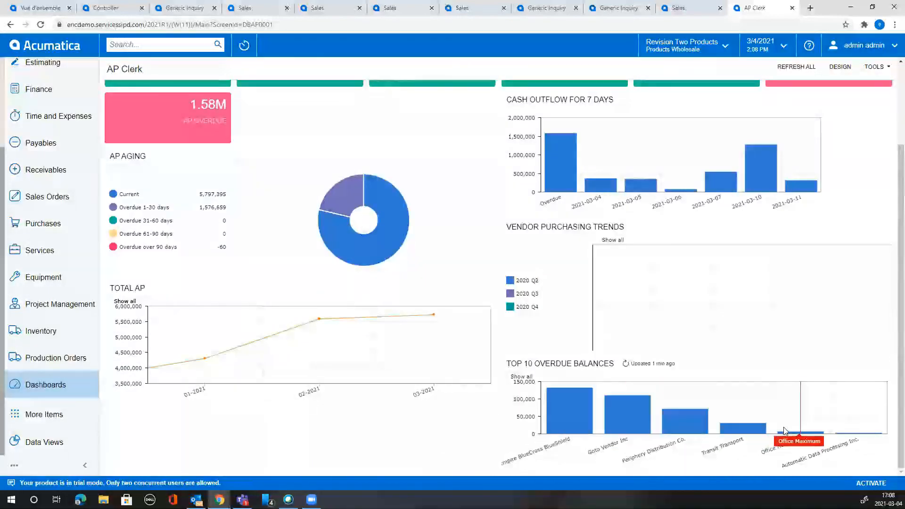
pyautogui.moveTo(691, 426); pyautogui.dragTo(841, 430)
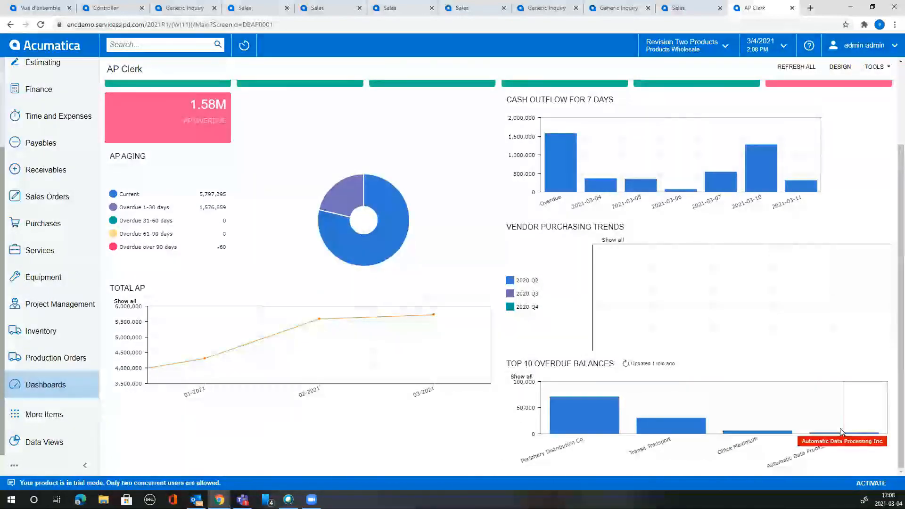
pyautogui.scroll(2, 793, 438)
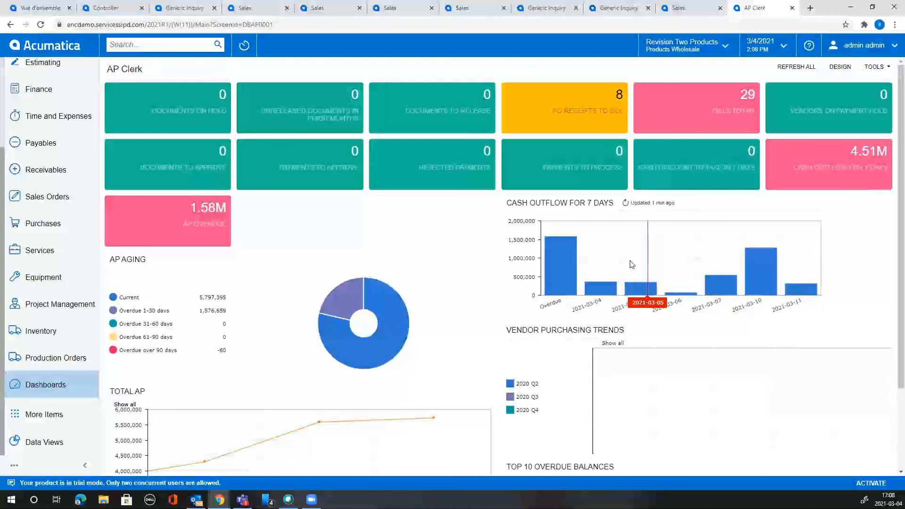
pyautogui.moveTo(643, 262); pyautogui.dragTo(707, 269)
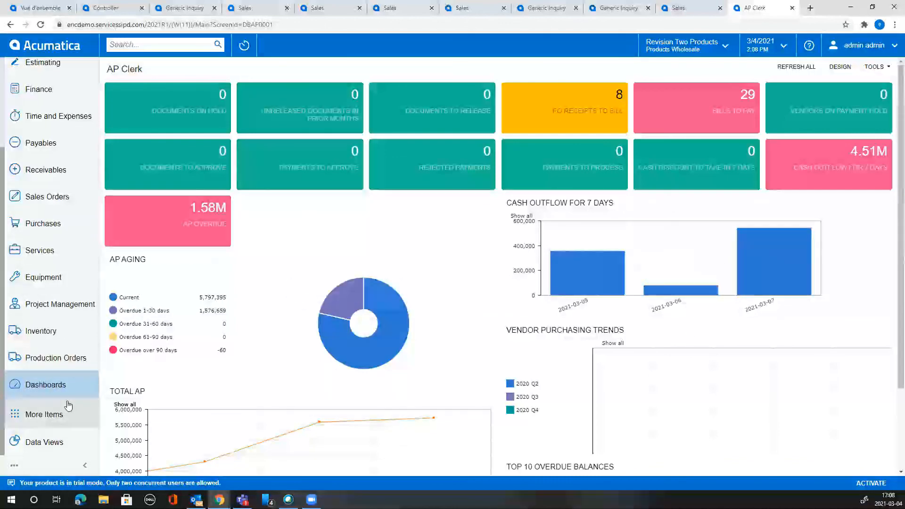
pyautogui.click(64, 387)
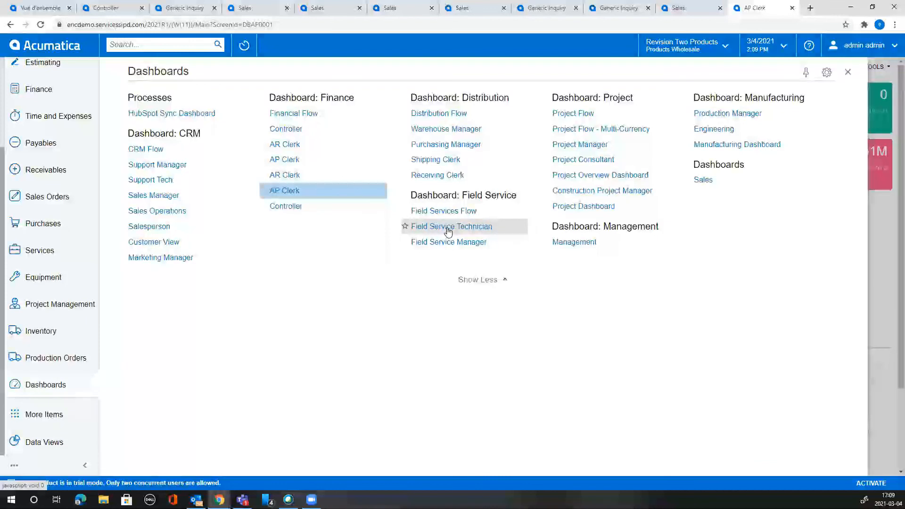
# Browse the Support Tech, Sales Manager and Sales Operations dashboards, then reopen the dashboards list.
pyautogui.click(172, 181)
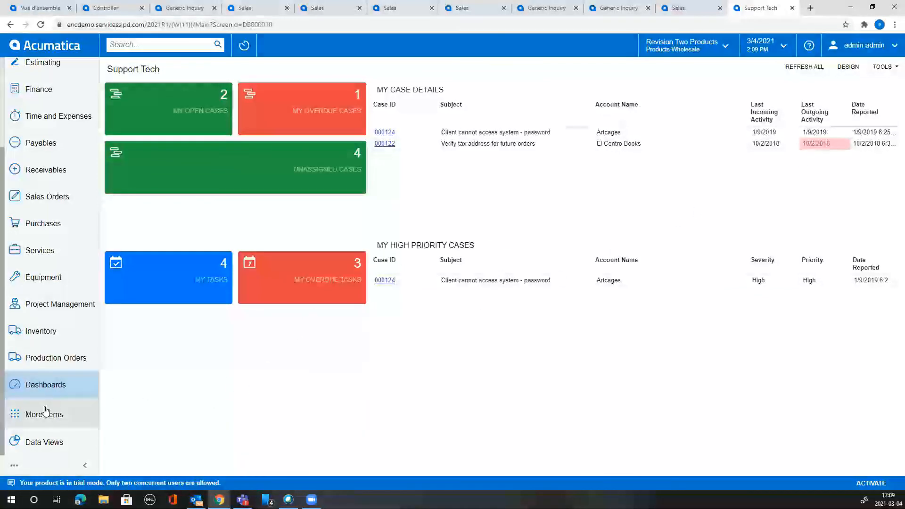
pyautogui.click(43, 386)
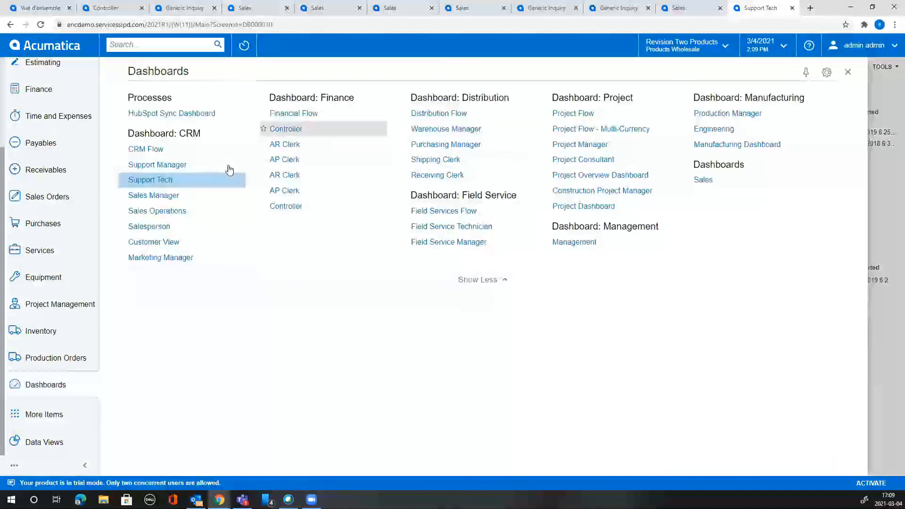
pyautogui.click(156, 210)
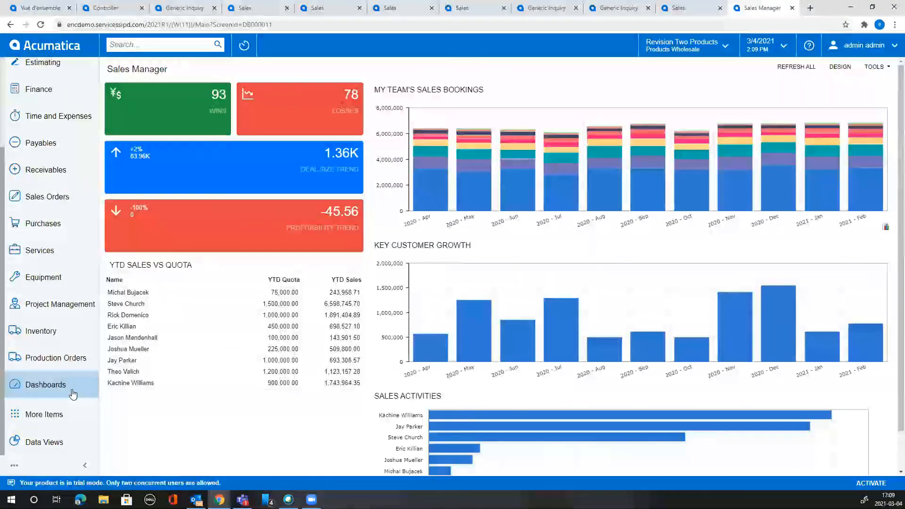
pyautogui.click(69, 391)
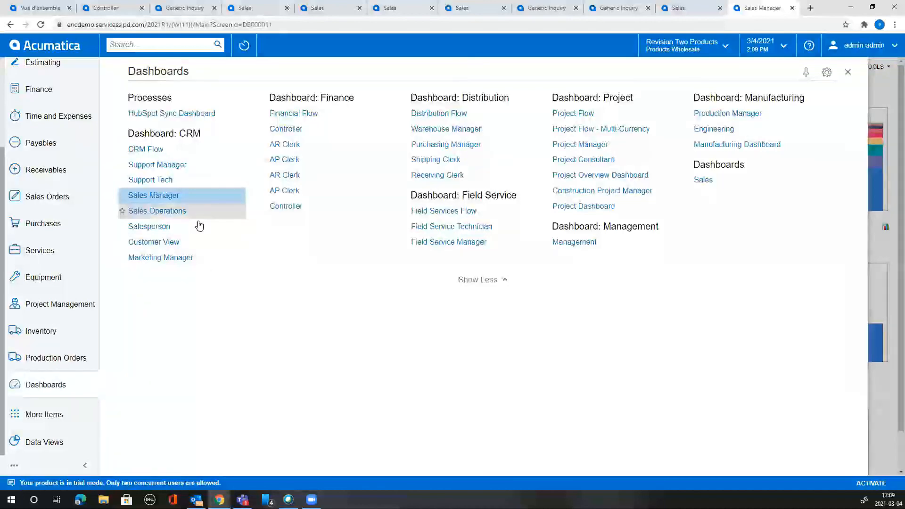
pyautogui.click(175, 217)
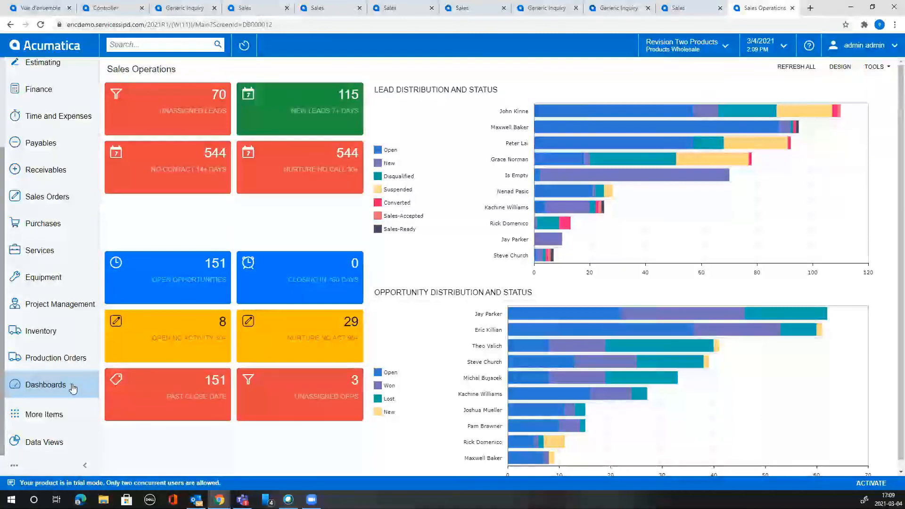
pyautogui.click(73, 387)
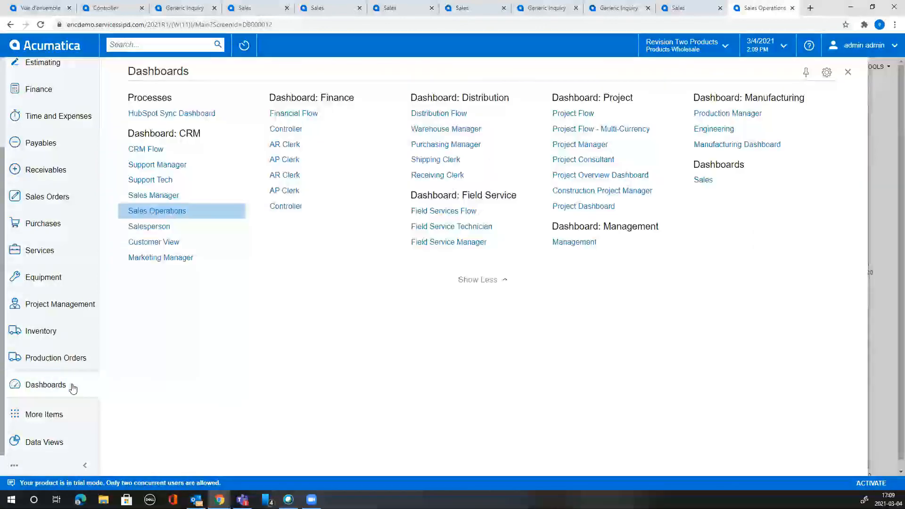
# View the Salesperson and Project Manager dashboards, then return to the Sales dashboard.
pyautogui.click(165, 231)
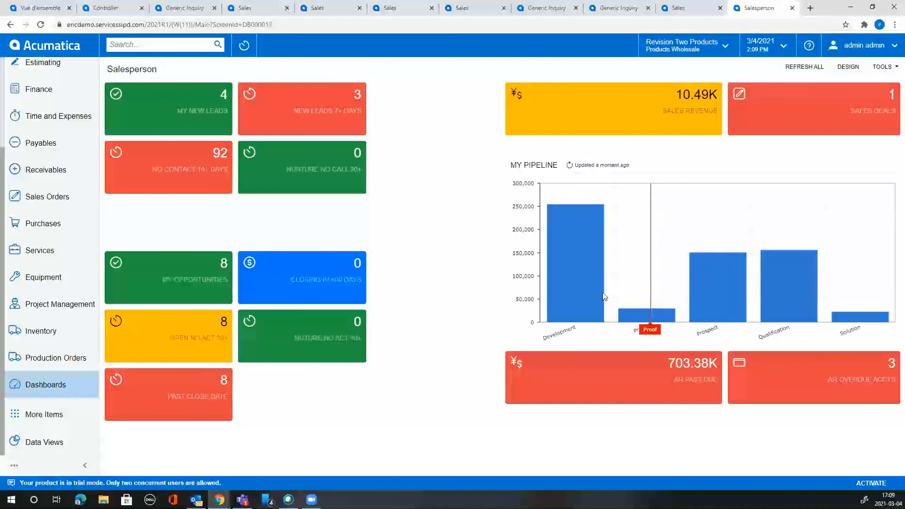
pyautogui.moveTo(569, 313)
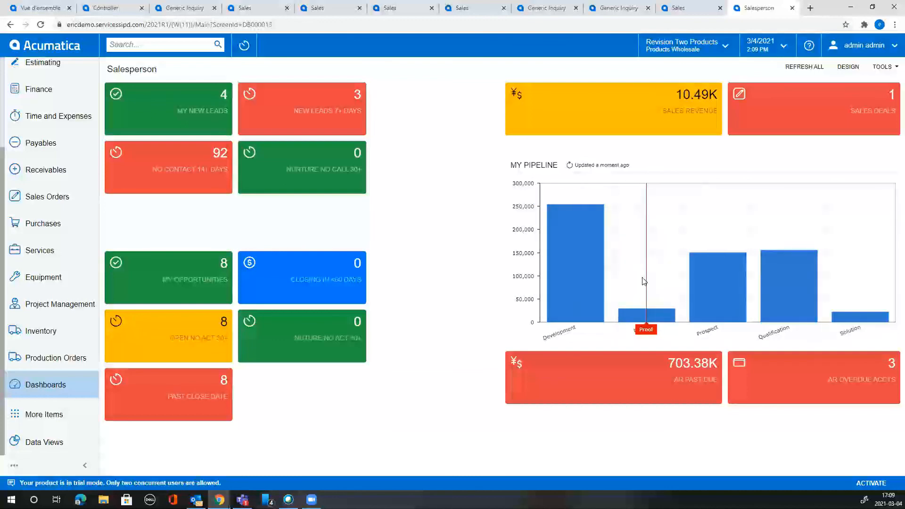
pyautogui.click(57, 385)
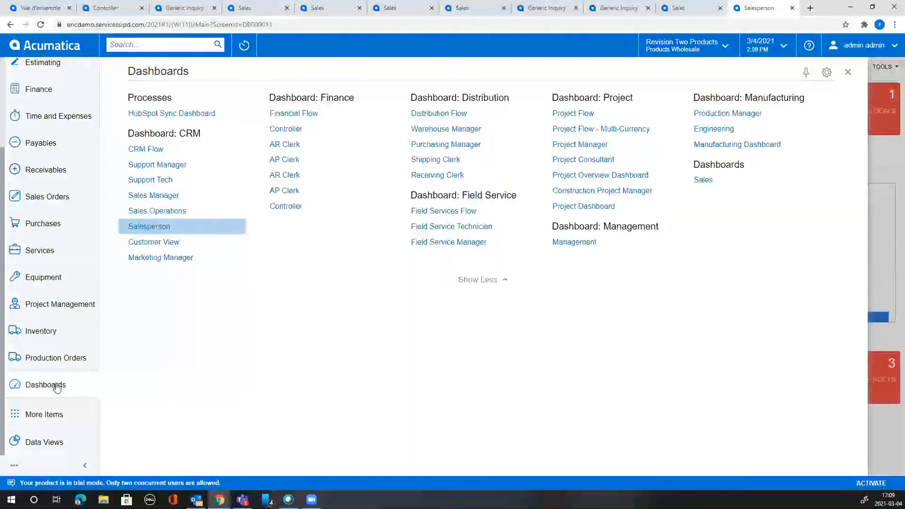
pyautogui.click(612, 144)
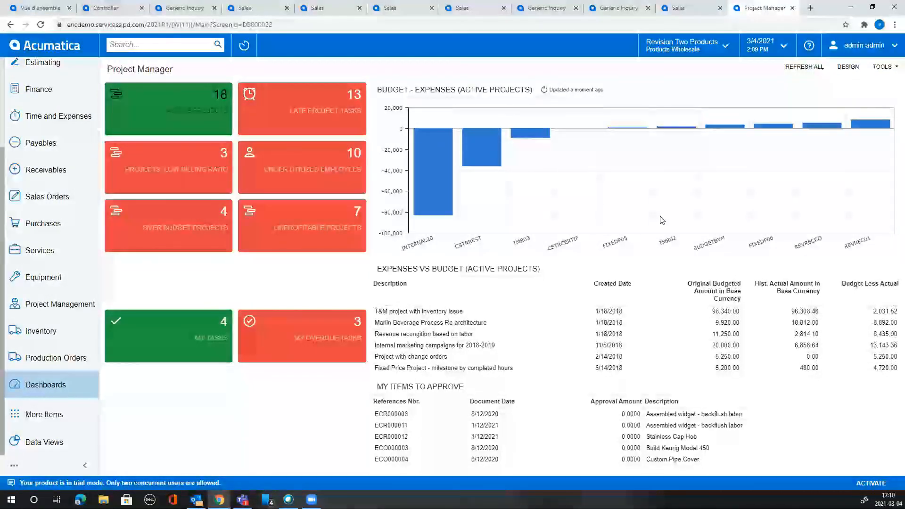
pyautogui.click(59, 53)
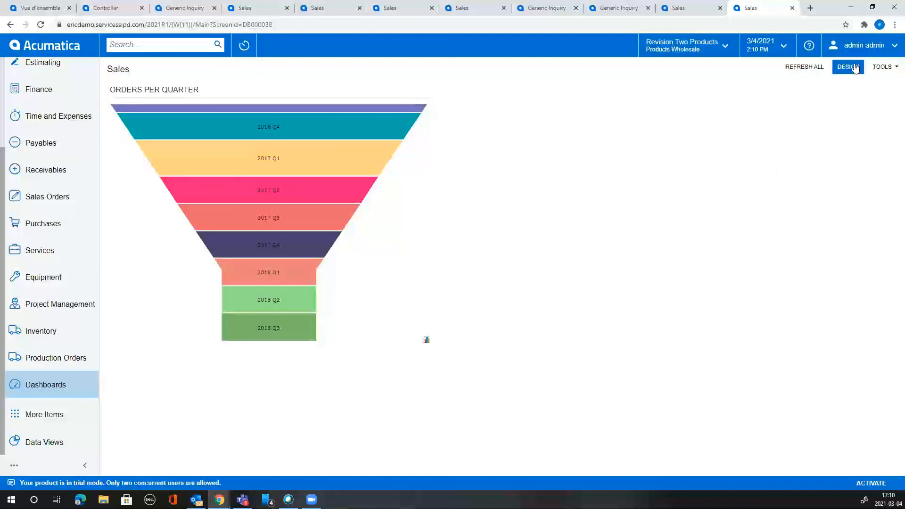
# In My Profile, set the Home Page to Customer View by searching 'customer view'.
pyautogui.click(883, 46)
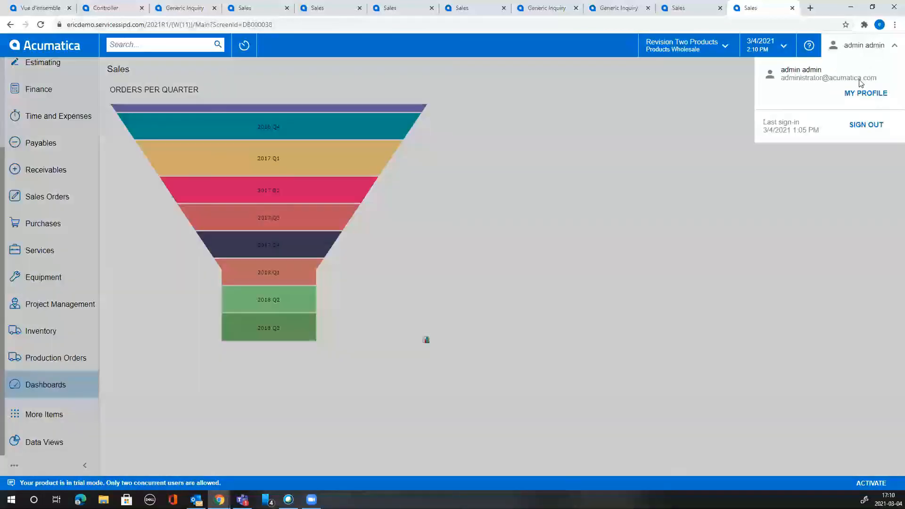
pyautogui.click(876, 94)
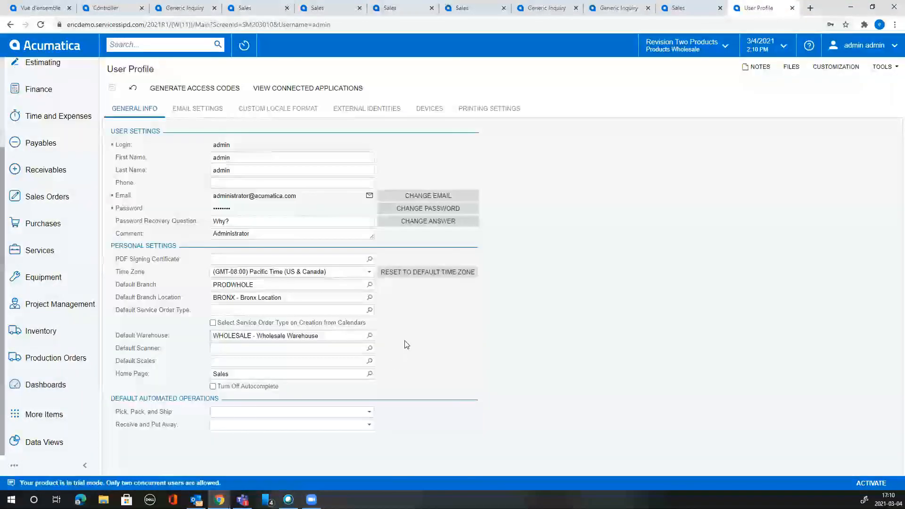
pyautogui.click(370, 374)
pyautogui.write('custo')
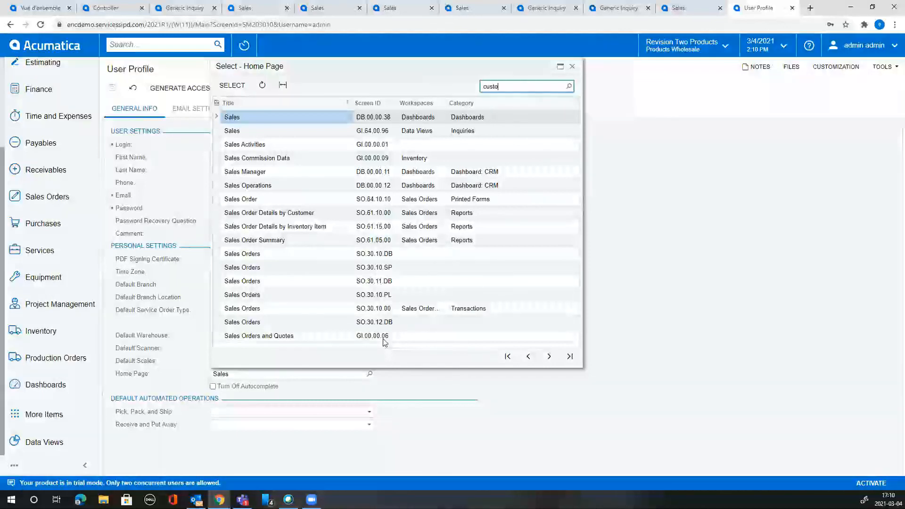
pyautogui.write('mer v')
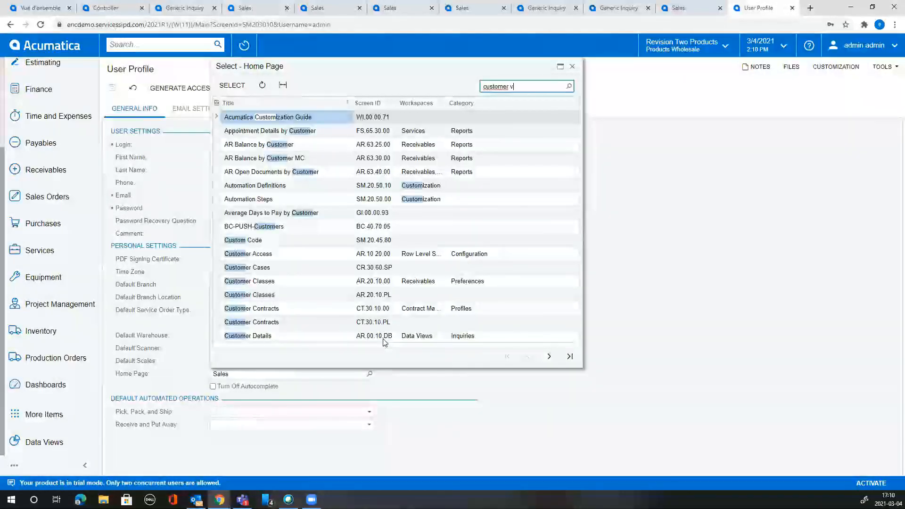
pyautogui.write('iew')
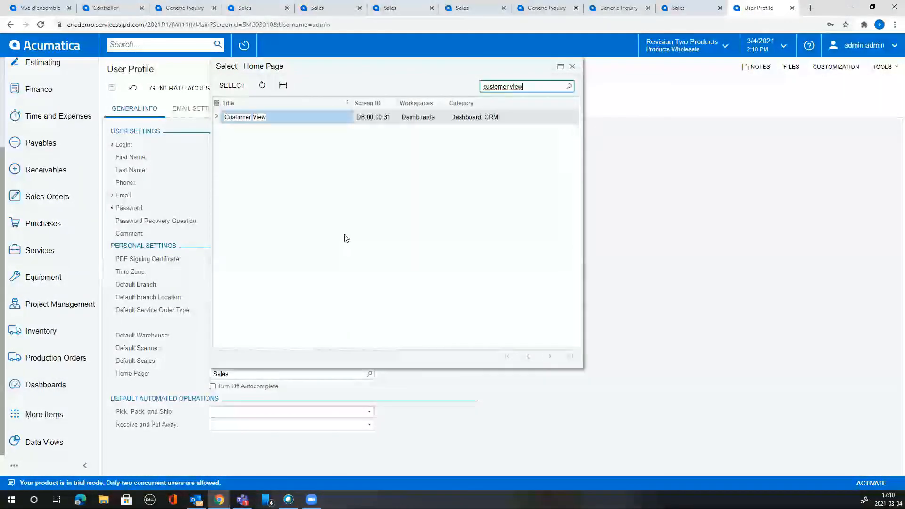
pyautogui.doubleClick(319, 118)
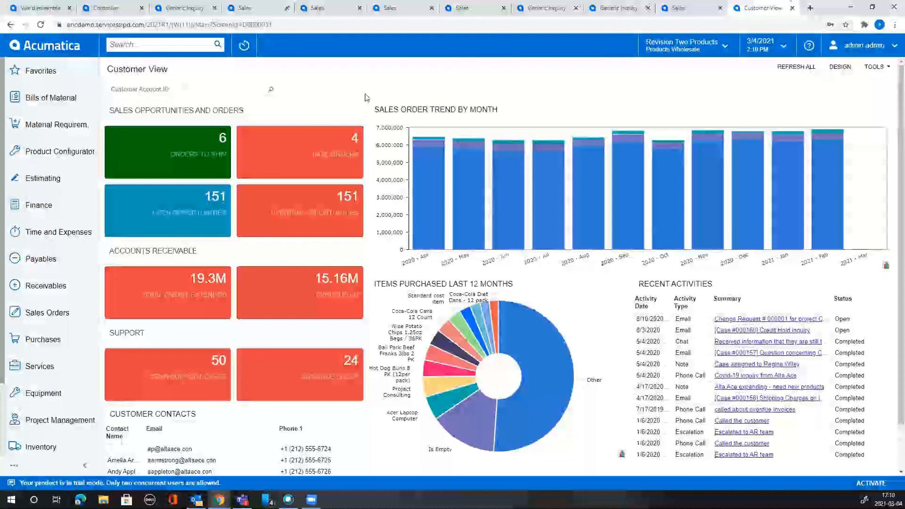
# Hide and restore the Coca-Cola Diet Cans - 12 pack slice using the pie chart legend.
pyautogui.click(621, 454)
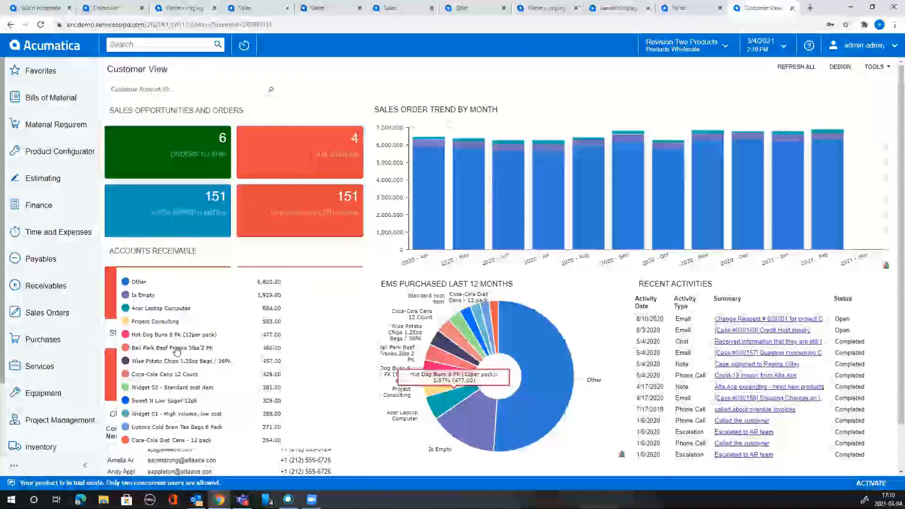
pyautogui.click(180, 440)
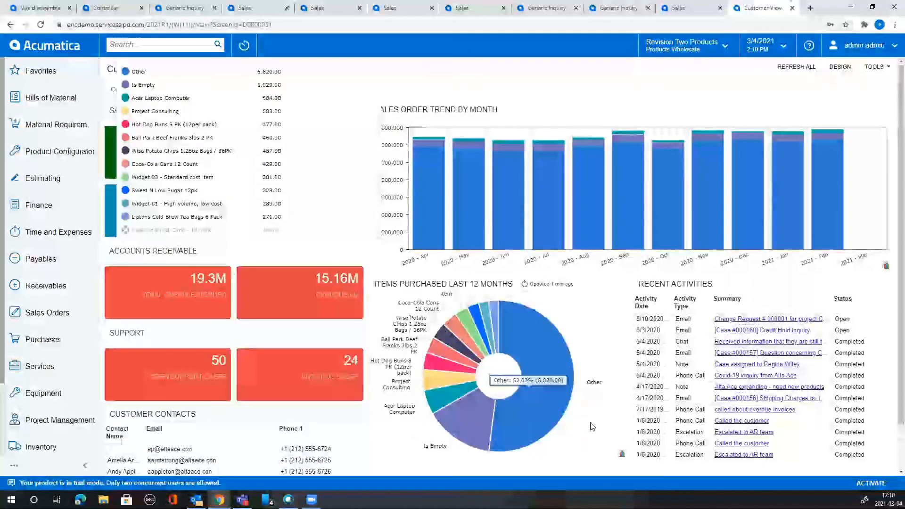
pyautogui.click(621, 455)
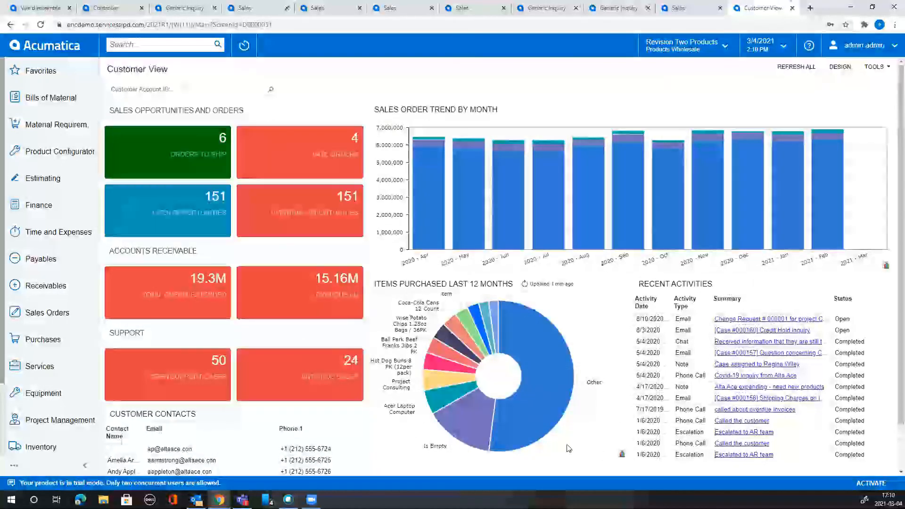
pyautogui.click(621, 455)
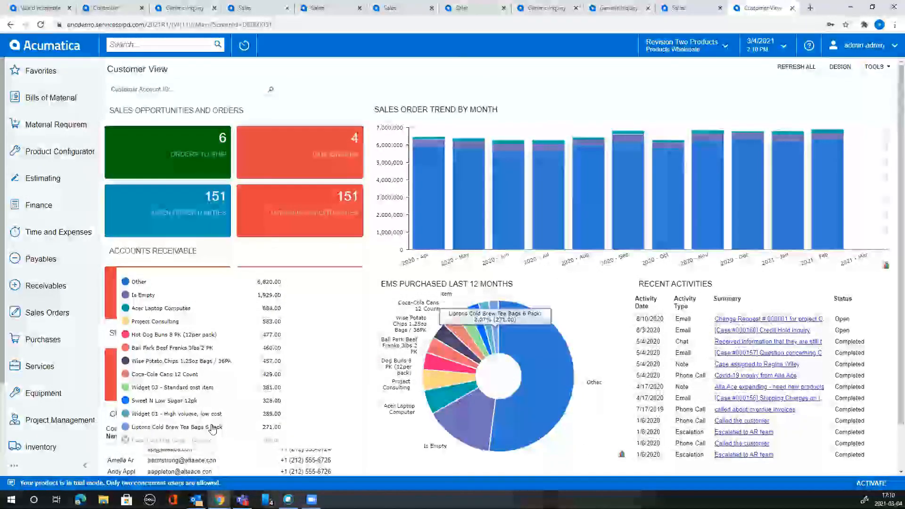
pyautogui.click(194, 440)
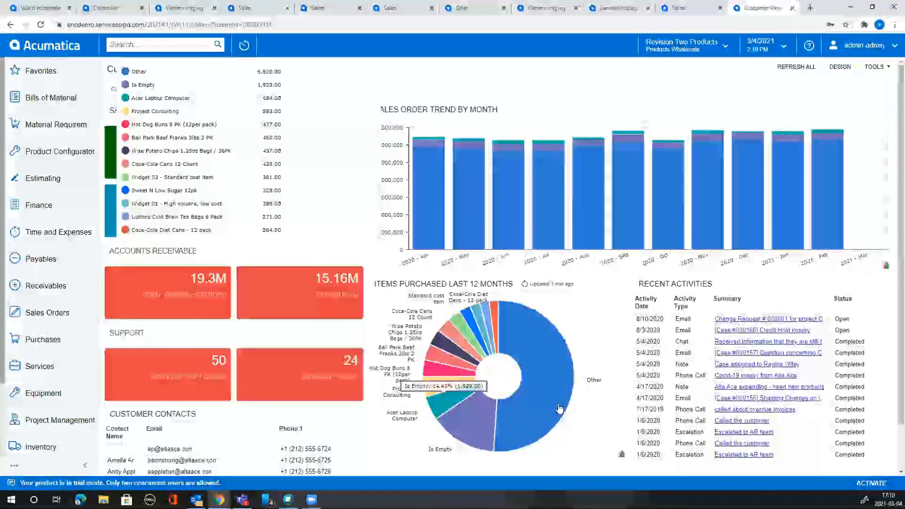
pyautogui.click(469, 82)
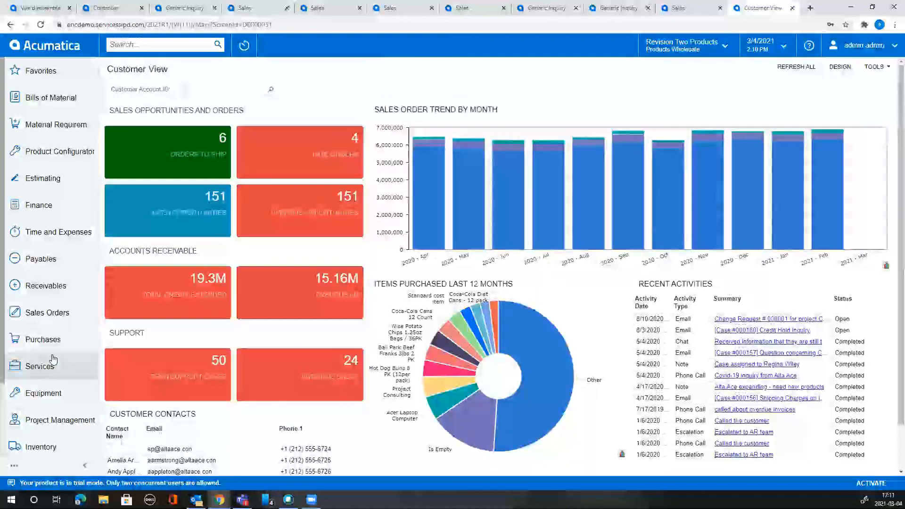
# Open the Dashboards list and expand it to show all dashboards.
pyautogui.scroll(-2, 42, 415)
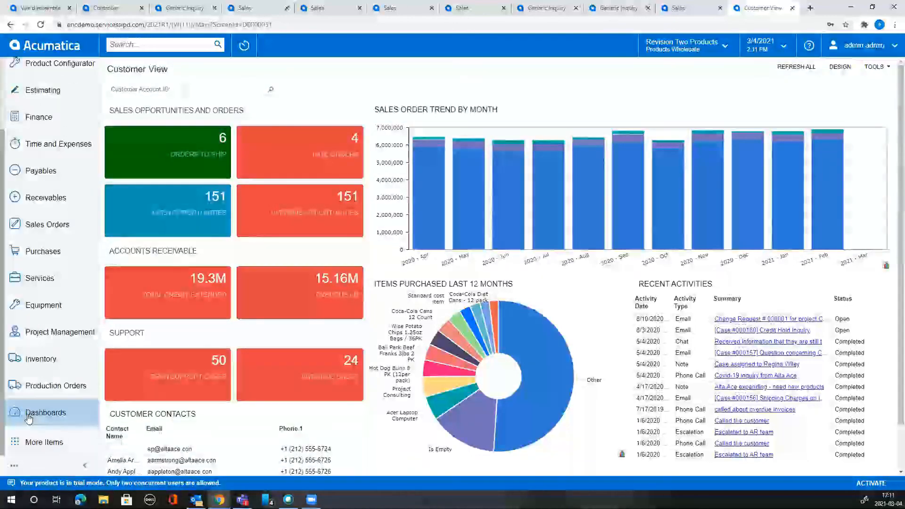
pyautogui.click(28, 418)
pyautogui.click(478, 280)
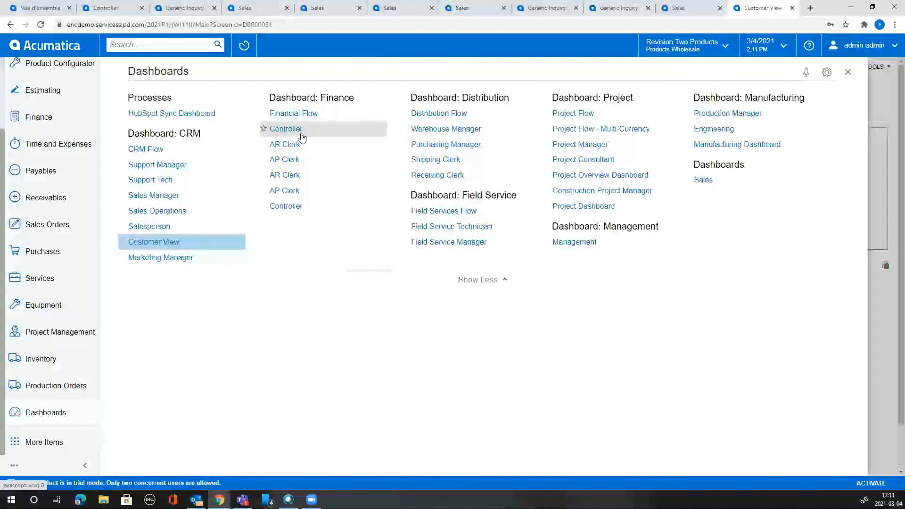
# Open the AR Clerk dashboard under Dashboard: Finance and scroll through its tiles and charts.
pyautogui.click(295, 177)
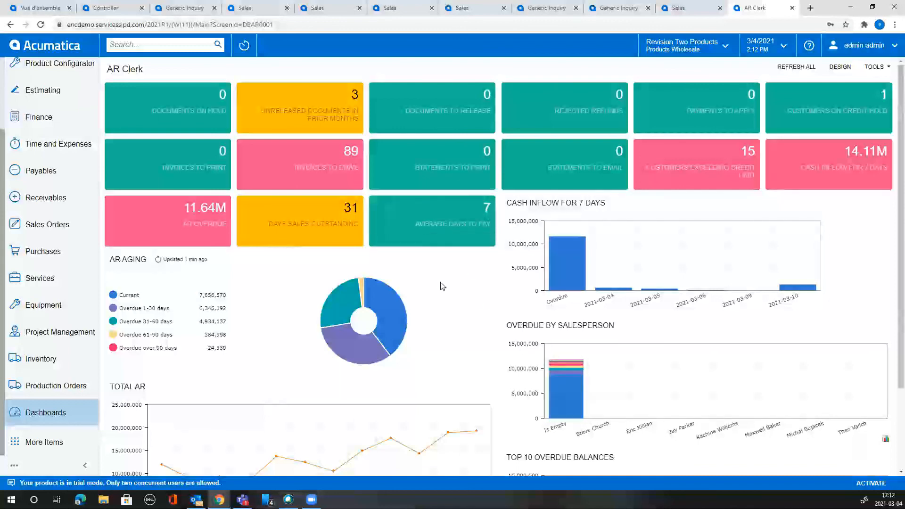
pyautogui.scroll(-2, 441, 284)
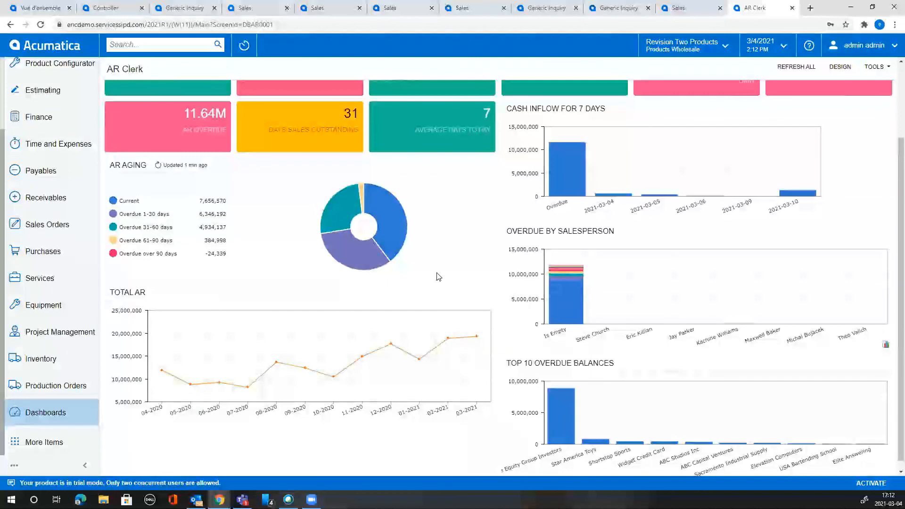
pyautogui.scroll(2, 438, 277)
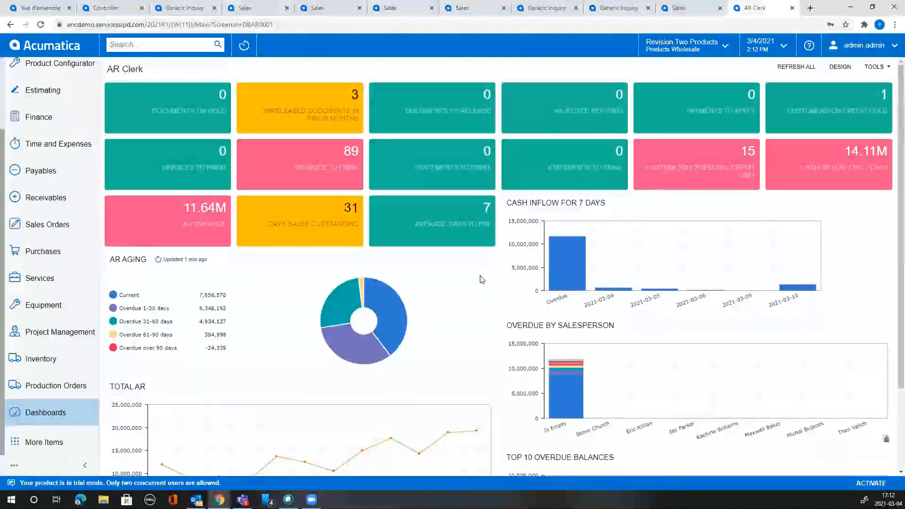